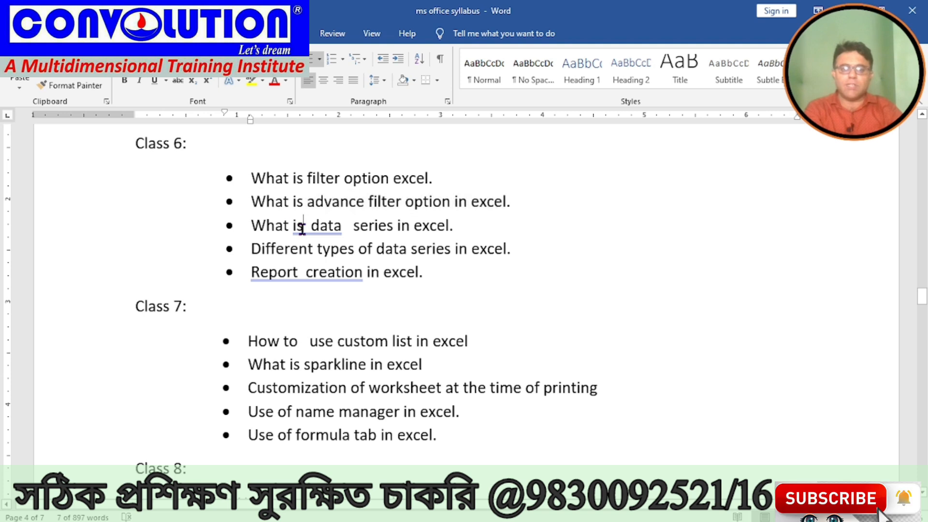
- Review the Class 6 topics in the syllabus document, from the data series topics to report creation, highlighting the whole list
left_click_drag(239, 226, 460, 223)
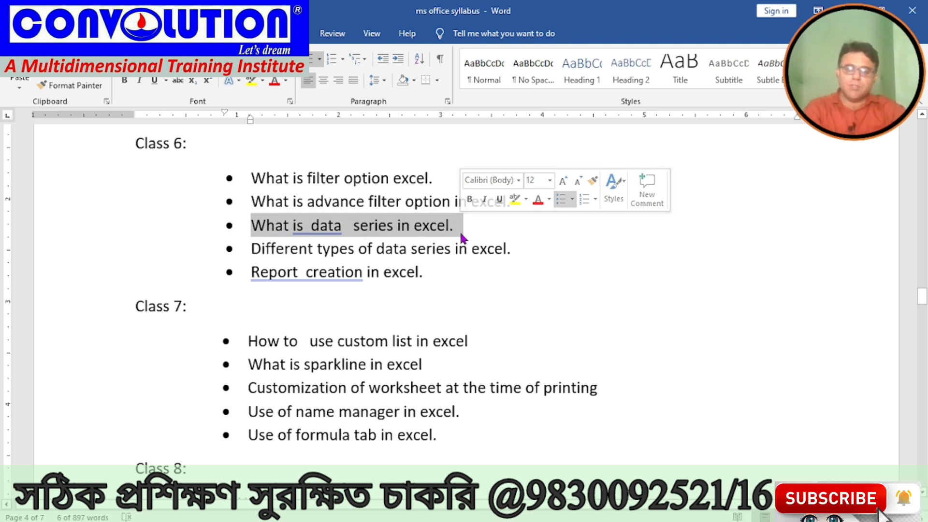
left_click(376, 244)
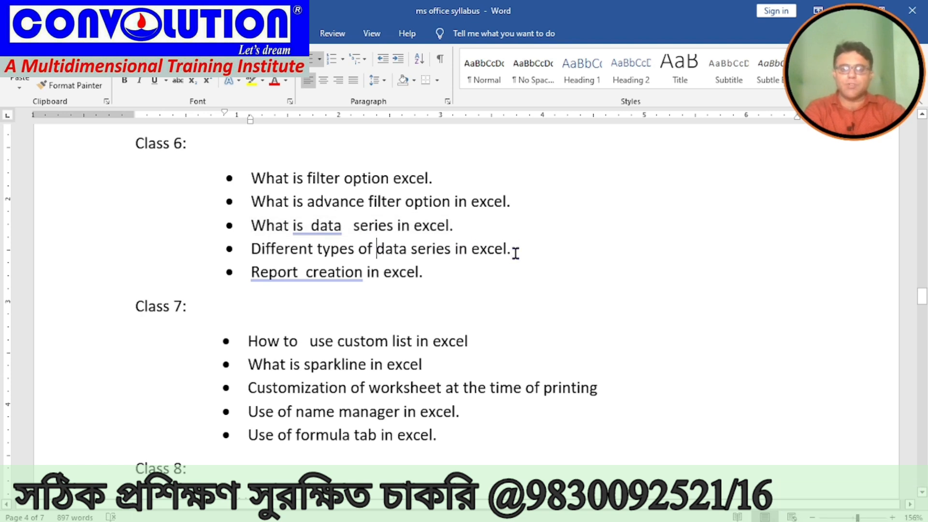
left_click(253, 269)
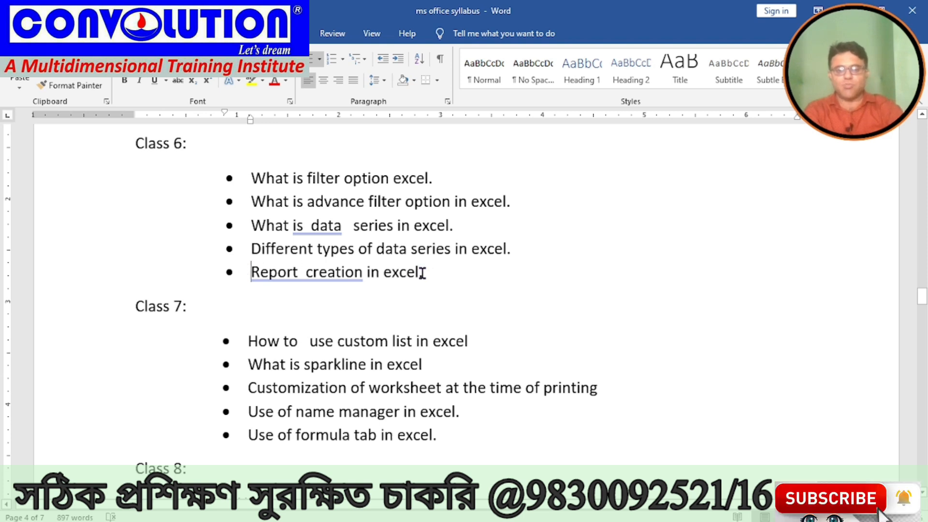
left_click_drag(433, 271, 251, 179)
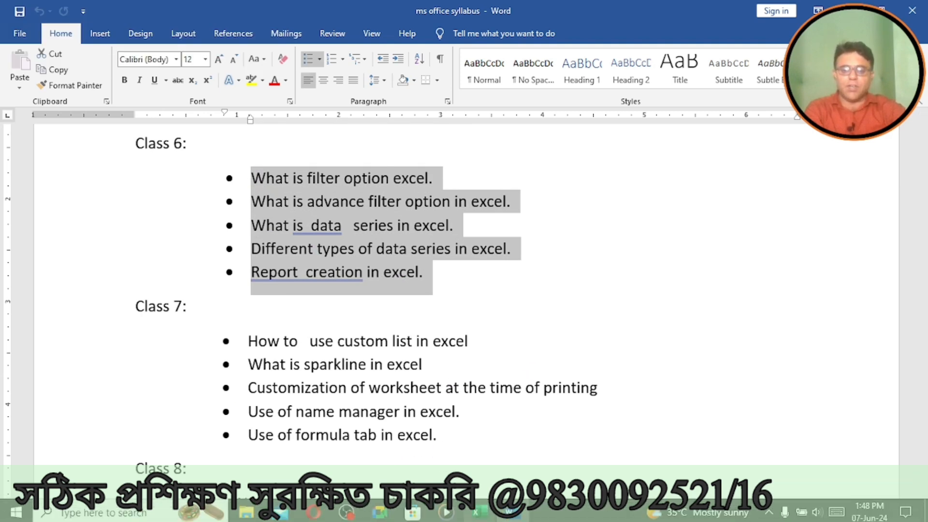
- Switch to the Book1 workbook in Excel and open its blank second worksheet
left_click(477, 514)
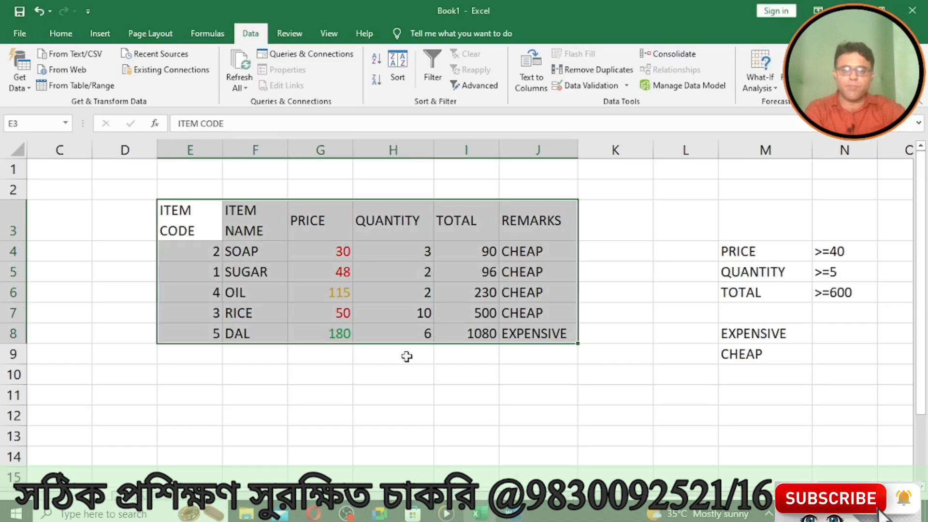
left_click(415, 398)
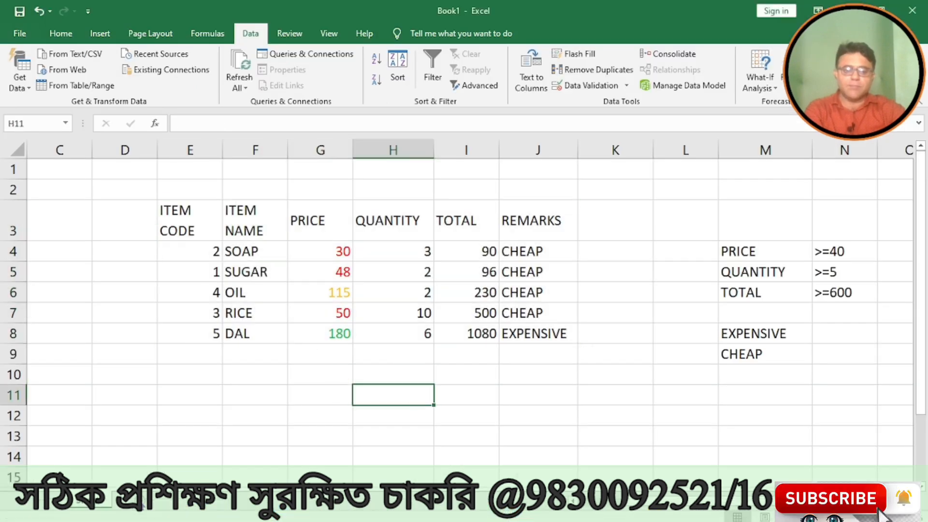
left_click(144, 506)
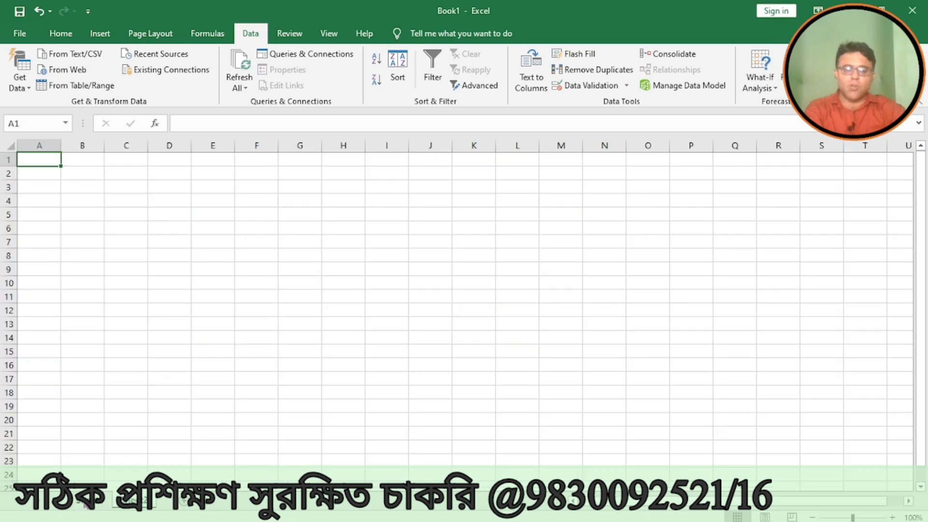
left_click(86, 503)
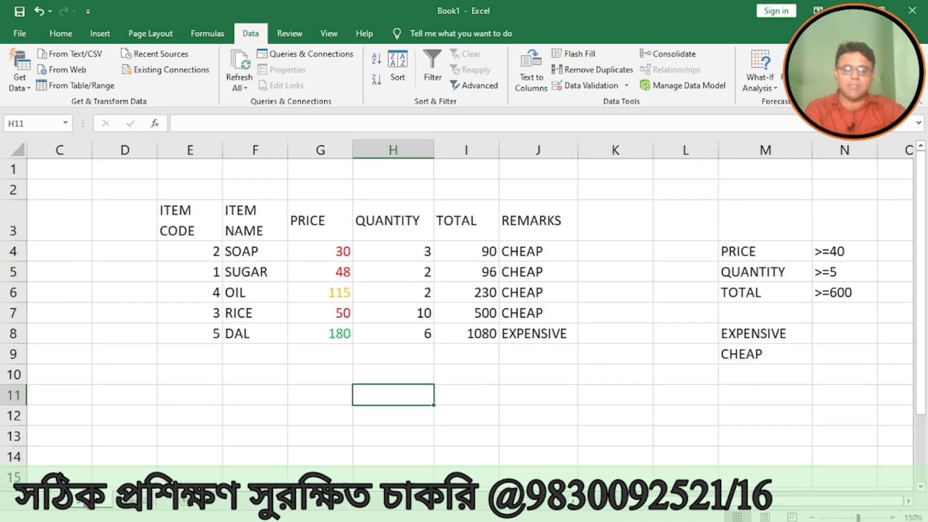
left_click(137, 507)
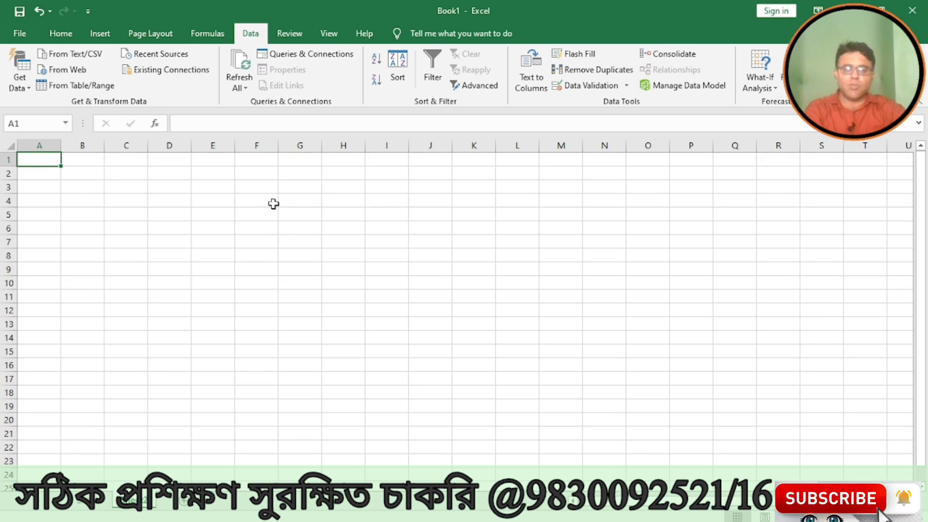
- Merge and center the range G2:K4 on the blank worksheet
left_click_drag(287, 172, 471, 199)
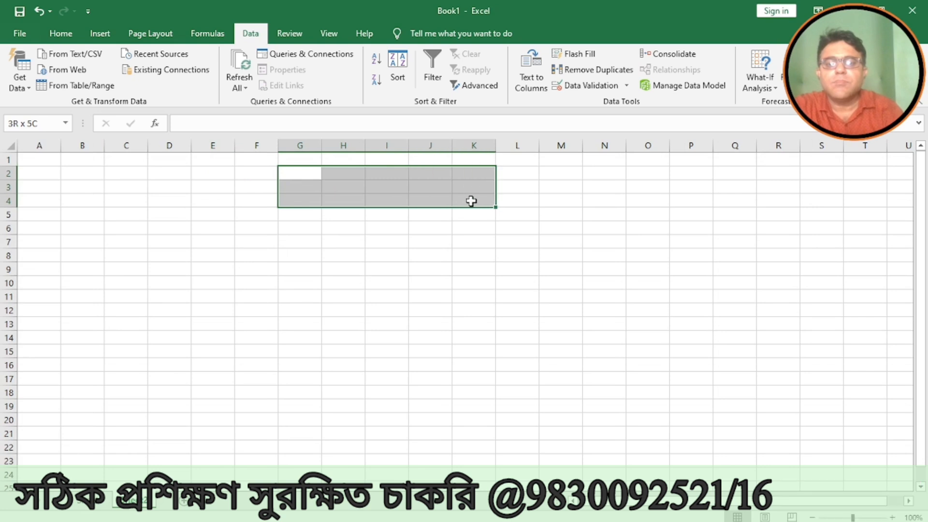
left_click(60, 33)
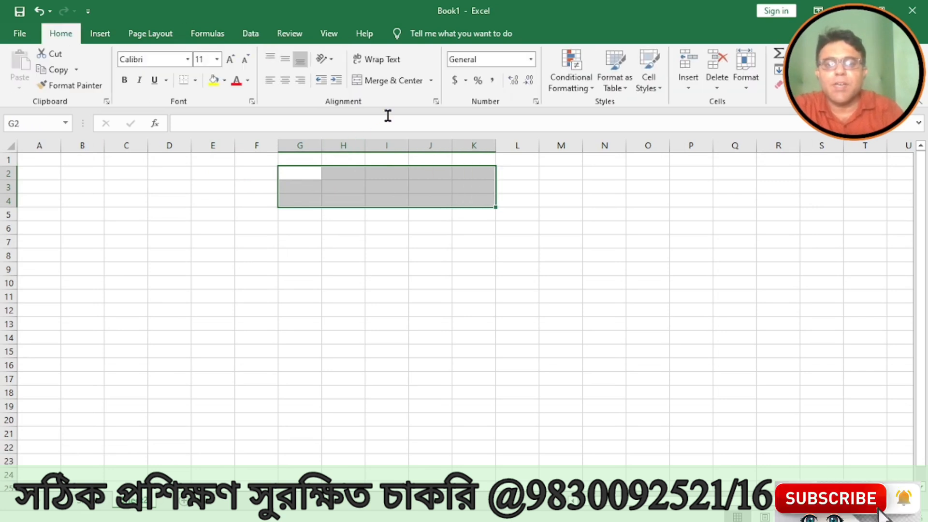
left_click(385, 81)
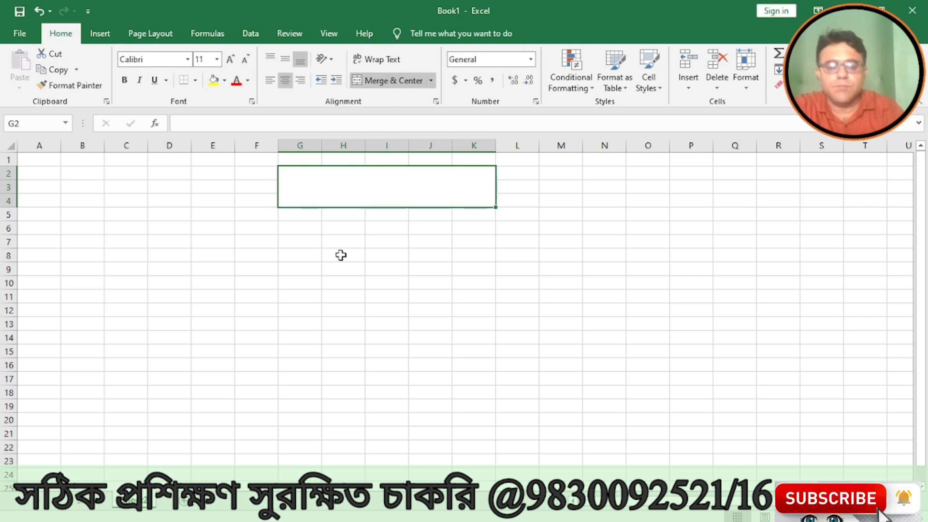
- Enter the title STUDENT PERFORMANCE REPORT in the merged cell G2:K4, correcting any spelling mistakes
type("STUDENT")
key("BackSpace")
key("BackSpace")
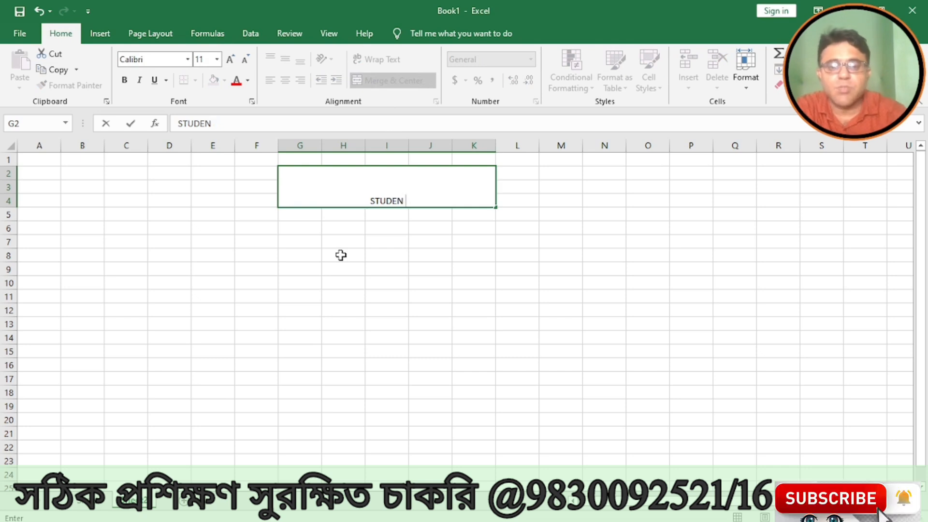
type("T")
key("BackSpace")
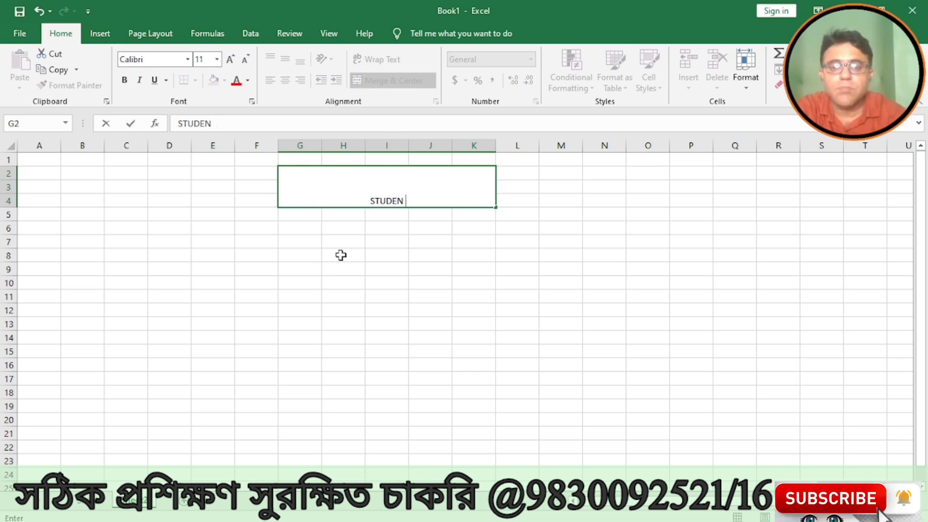
type("T PERO")
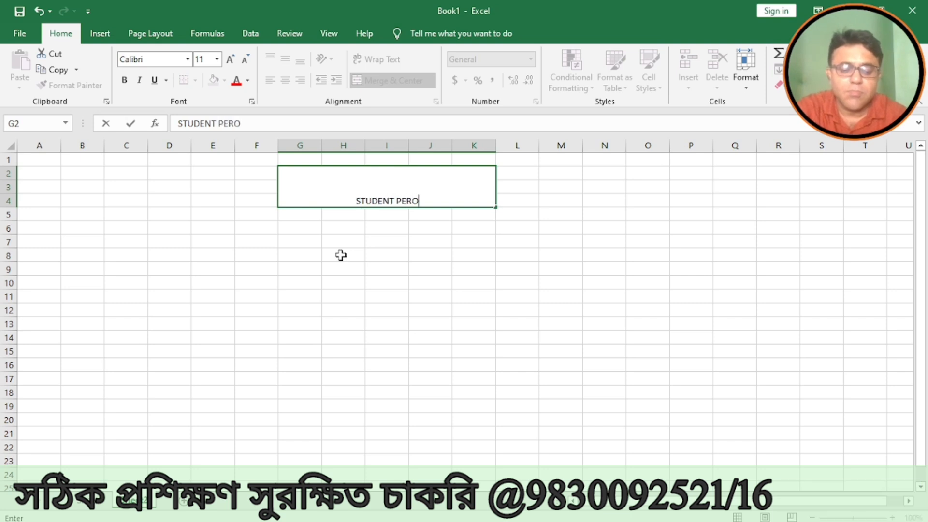
key("BackSpace")
key("BackSpace")
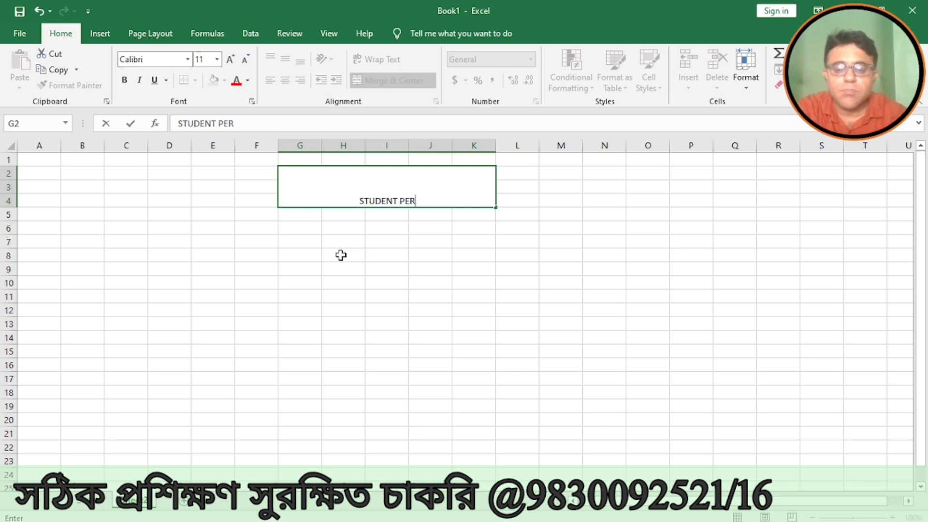
key("BackSpace")
type("FOR")
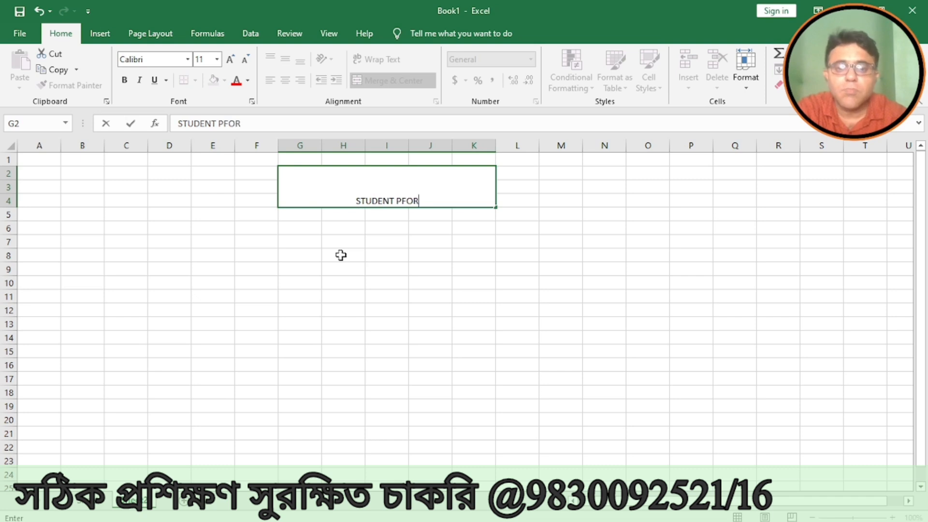
type("MANCE REPORT")
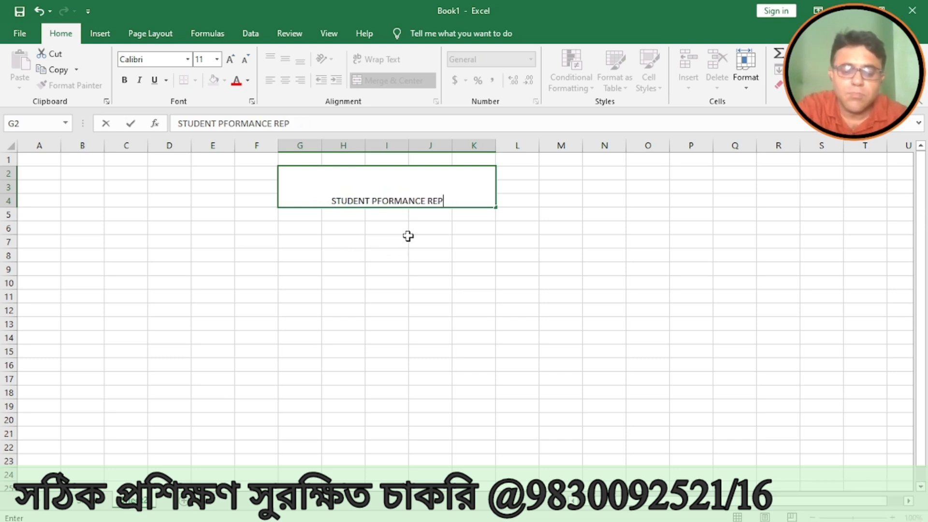
key("Return")
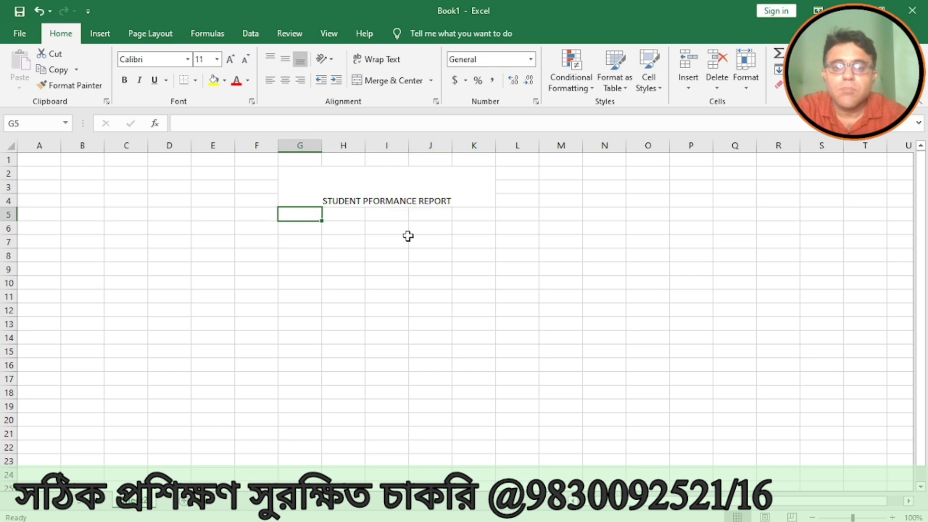
left_click(407, 188)
double_click(366, 200)
type("ER")
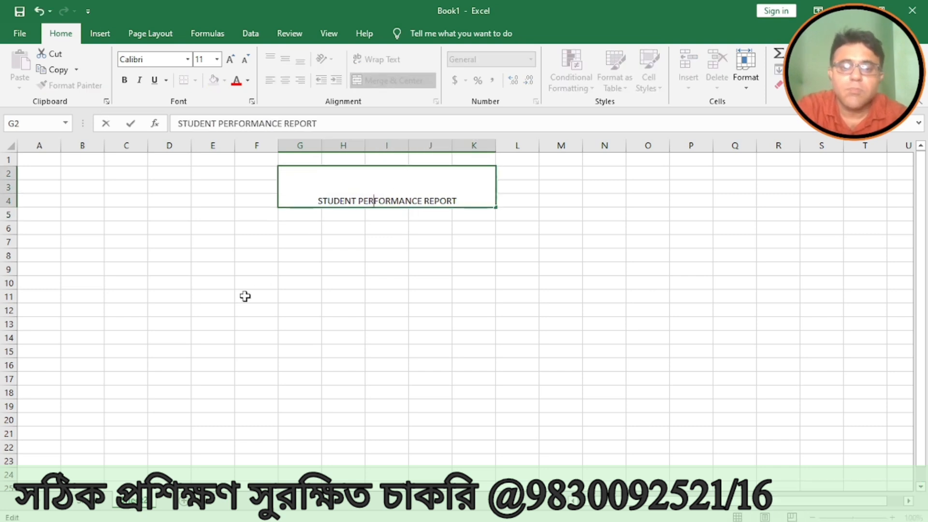
left_click(392, 294)
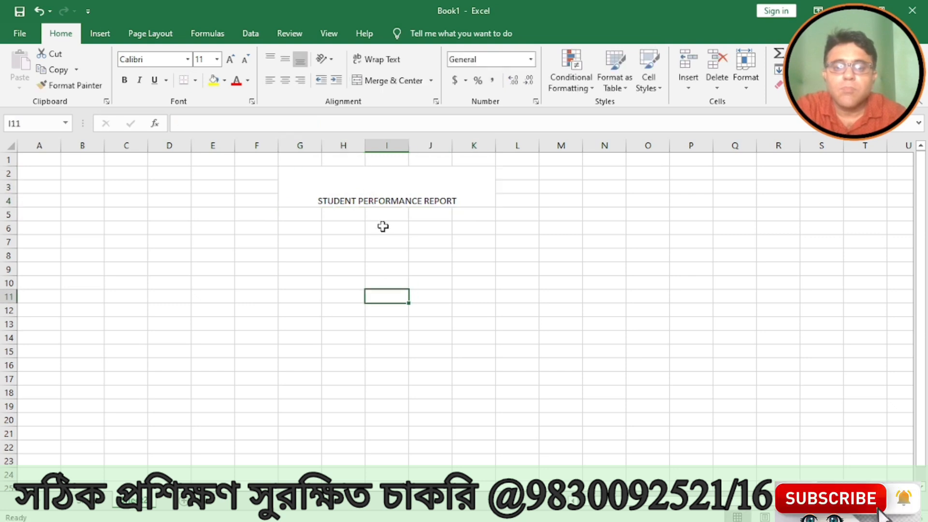
- Format the report title with middle vertical alignment, wrapped text and font size 16
left_click(389, 185)
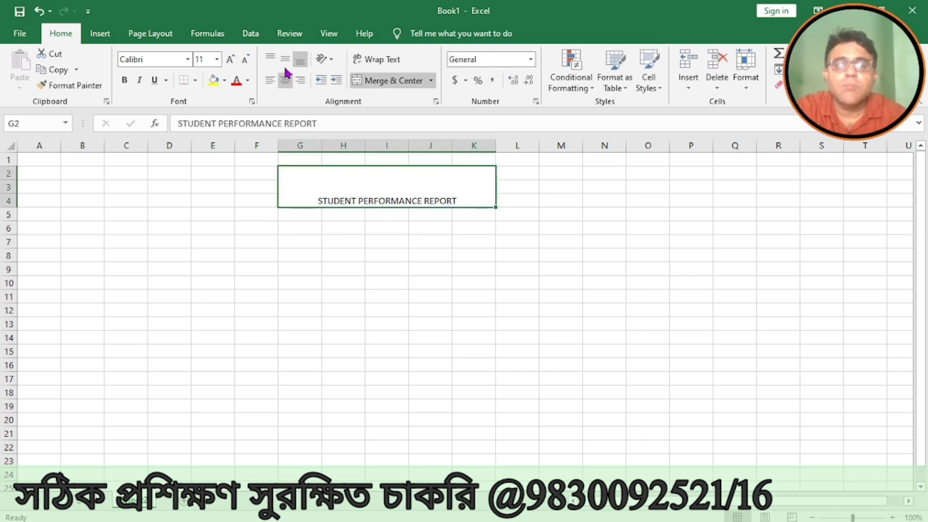
left_click(287, 60)
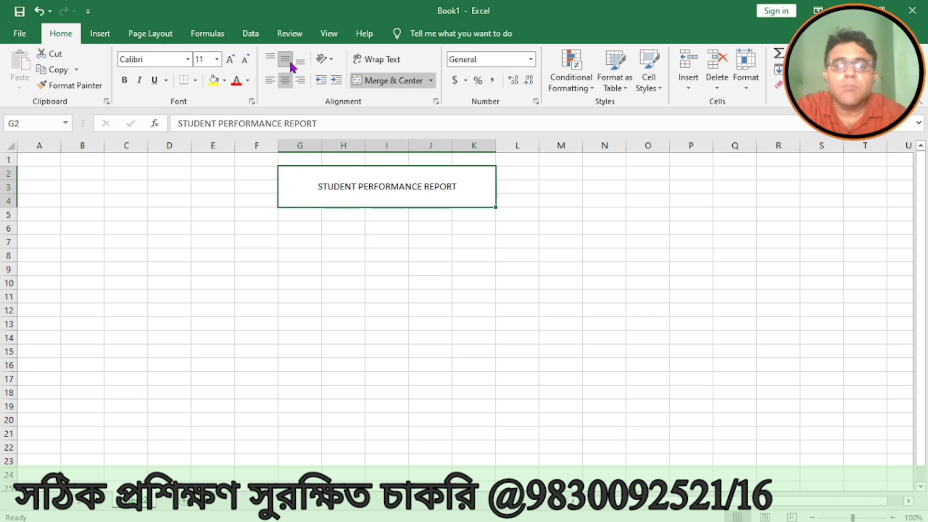
left_click(373, 62)
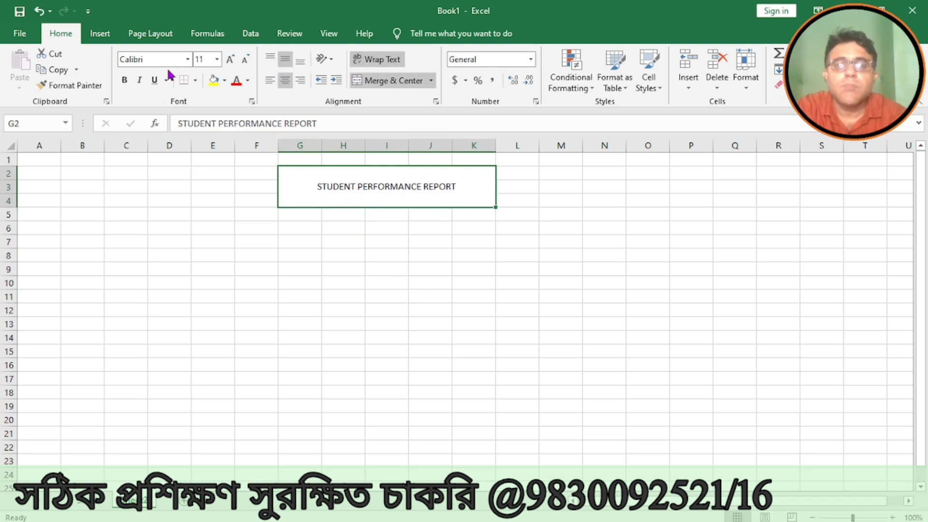
left_click(231, 60)
left_click(231, 60)
left_click(232, 60)
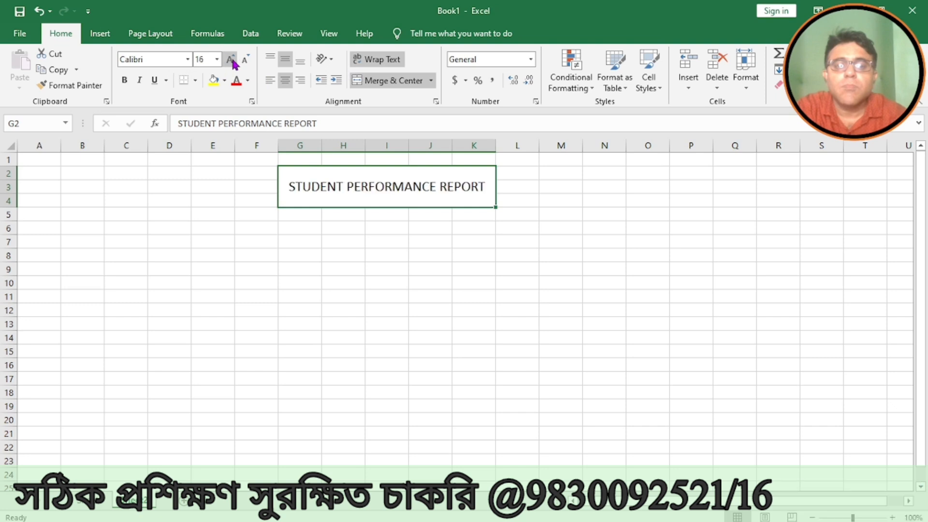
- Turn on text wrapping for the cells G6:L6 below the title
left_click(281, 225)
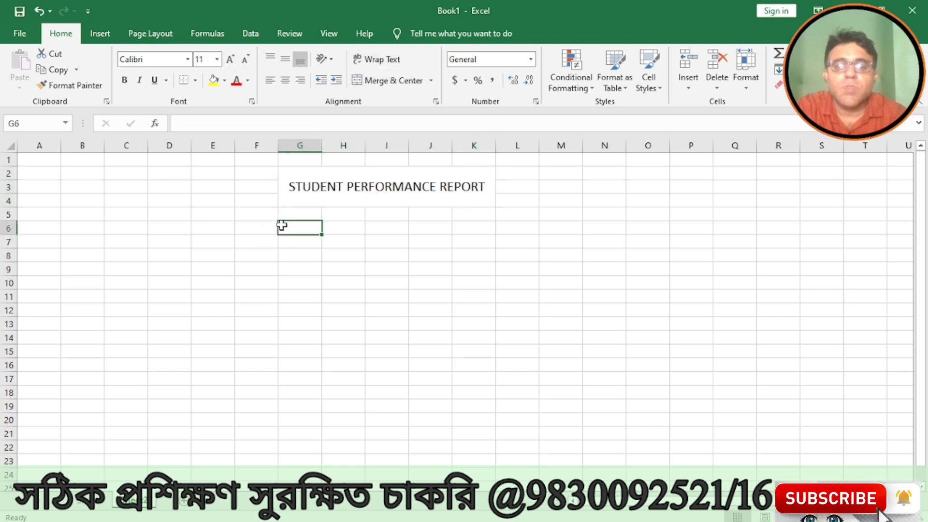
left_click_drag(282, 226, 505, 229)
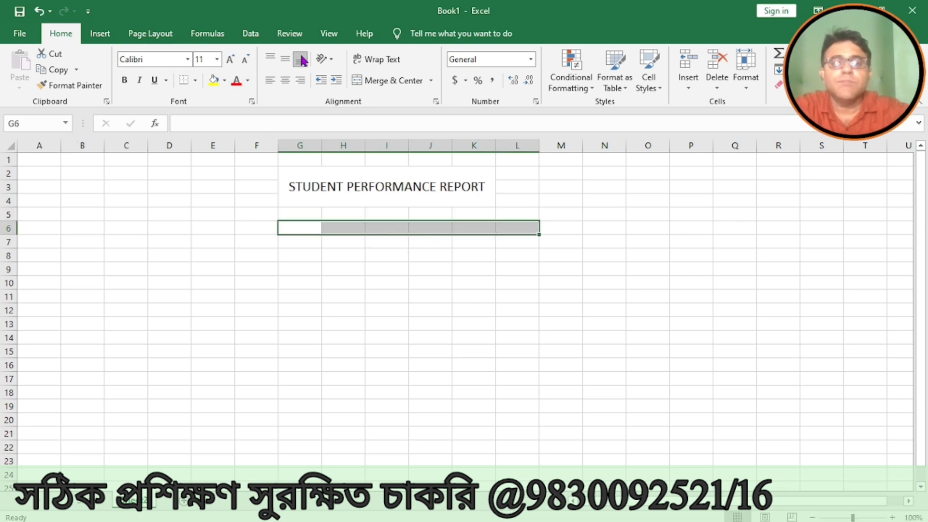
left_click(382, 68)
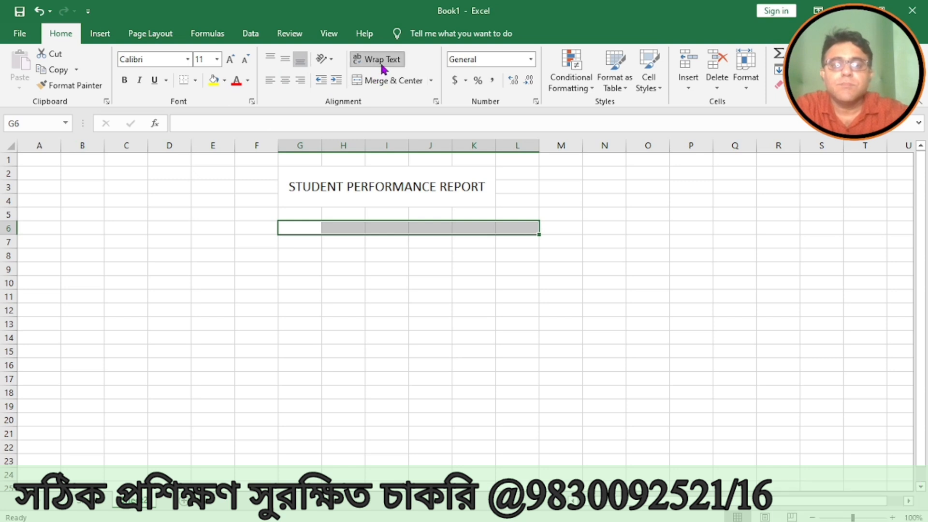
- Enter the column headings ROLL NO in G6 and NAME in H6
left_click(297, 231)
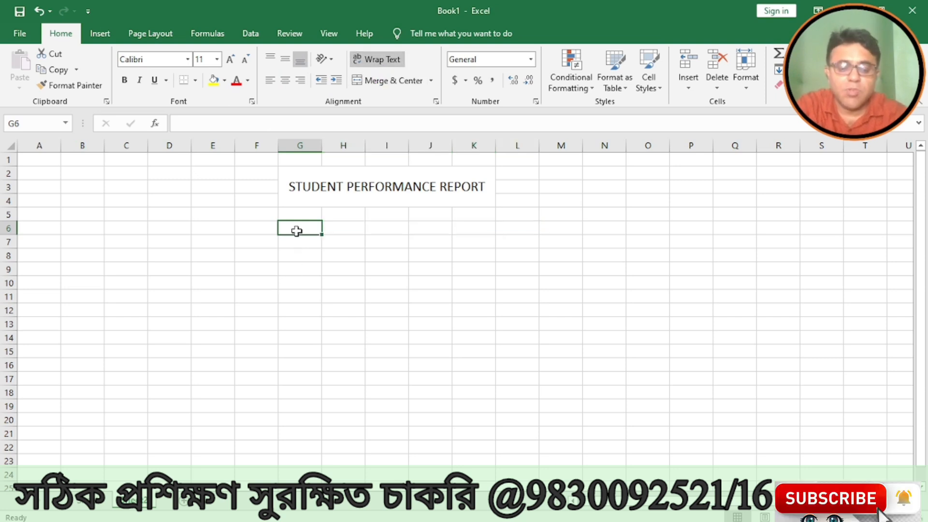
type("ROLL NO")
key("Tab")
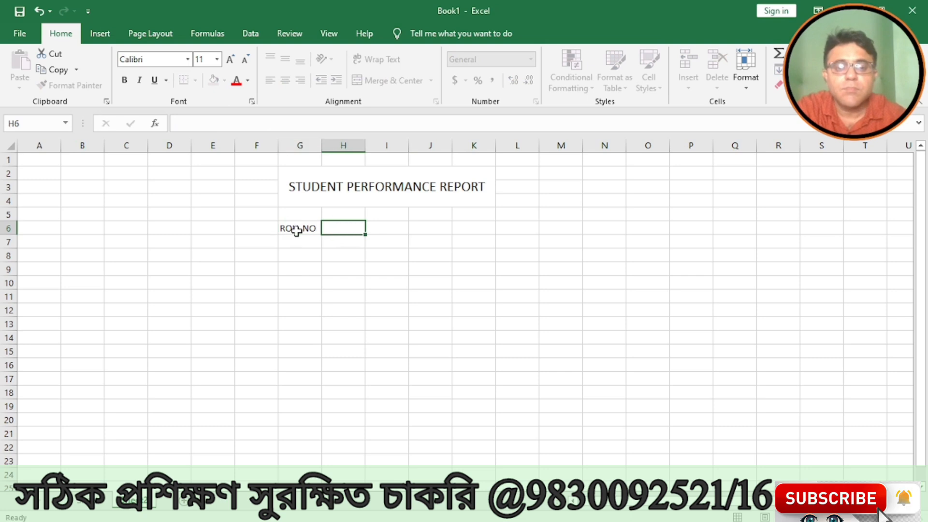
type("NAME")
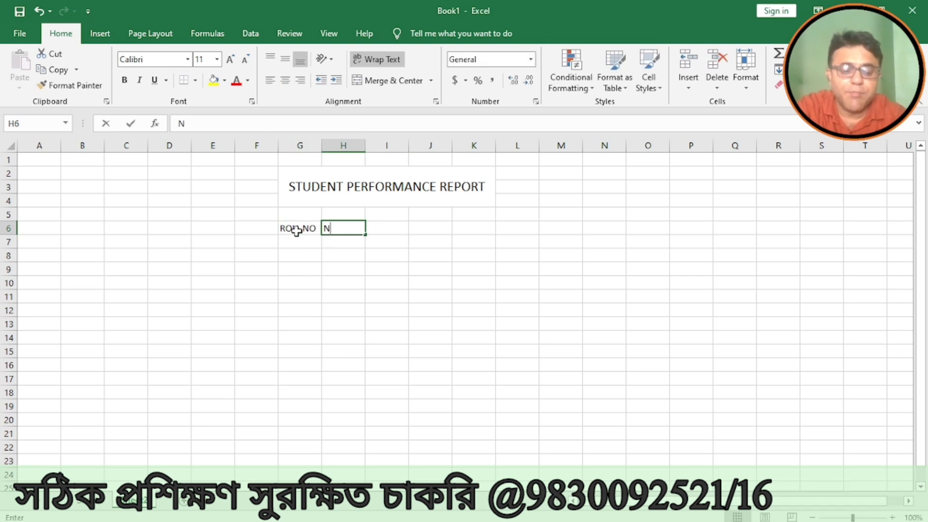
key("Tab")
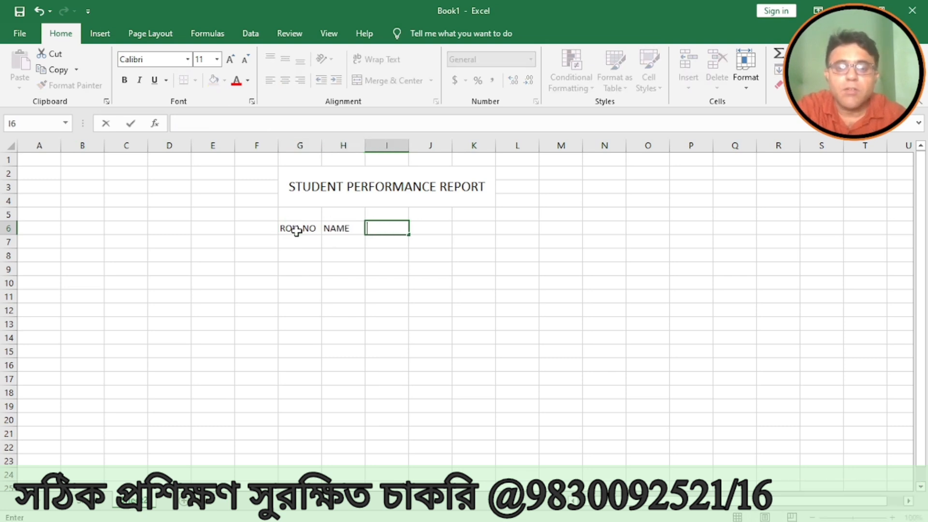
key("Return")
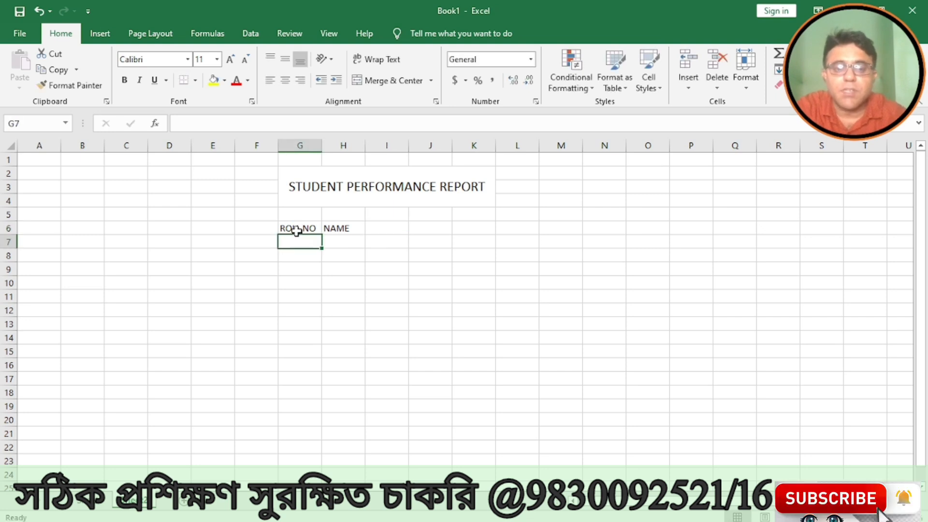
- Clear the headings from the range G6:I6
left_click_drag(297, 231, 381, 225)
key("Delete")
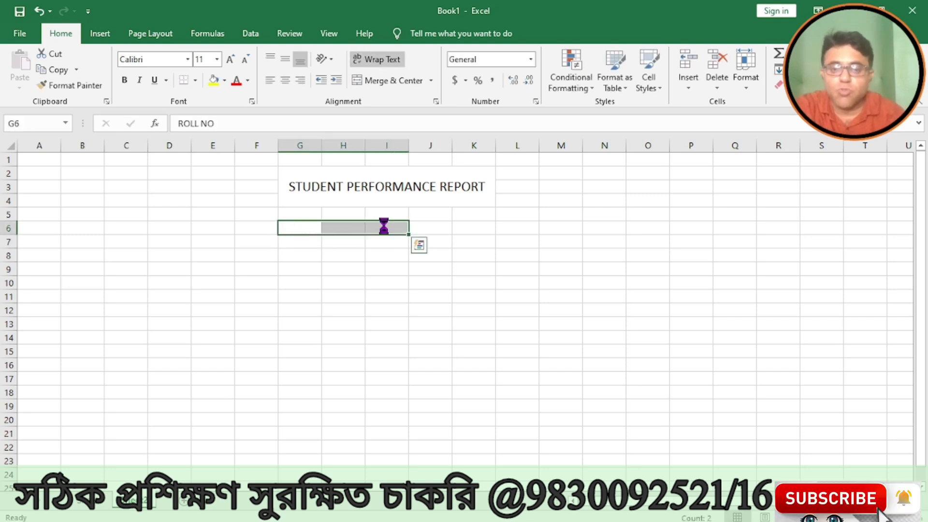
left_click(342, 322)
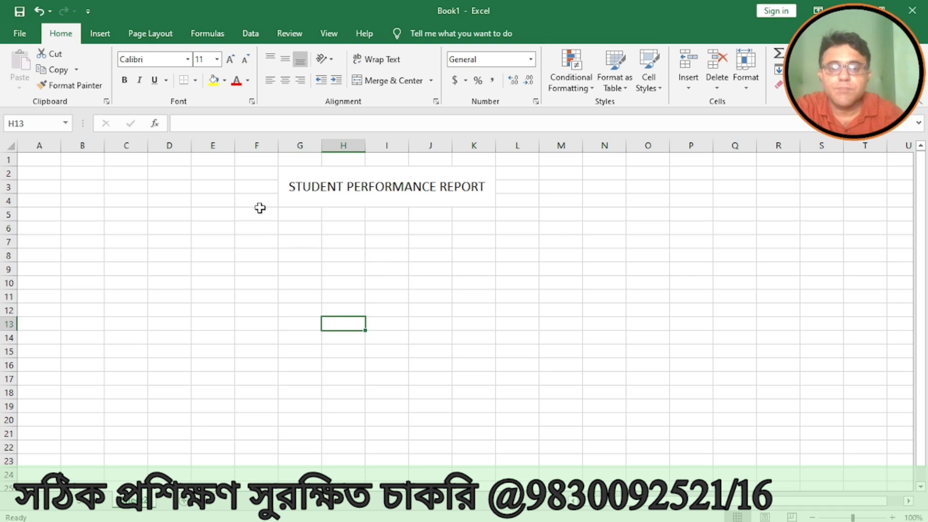
- Turn on text wrapping for F6:L6 and enter the headings ROLL NO in F6 and STUDENT NAME in G6
left_click_drag(262, 230, 504, 223)
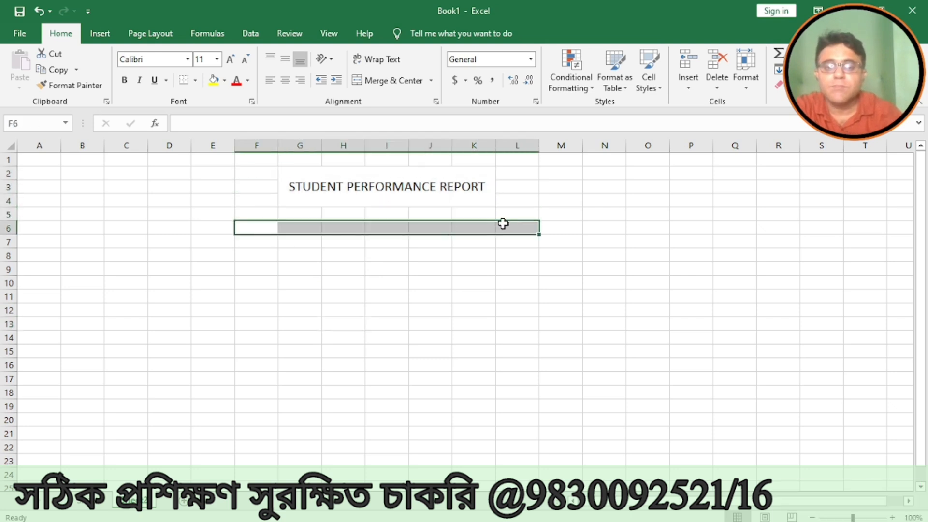
left_click(381, 60)
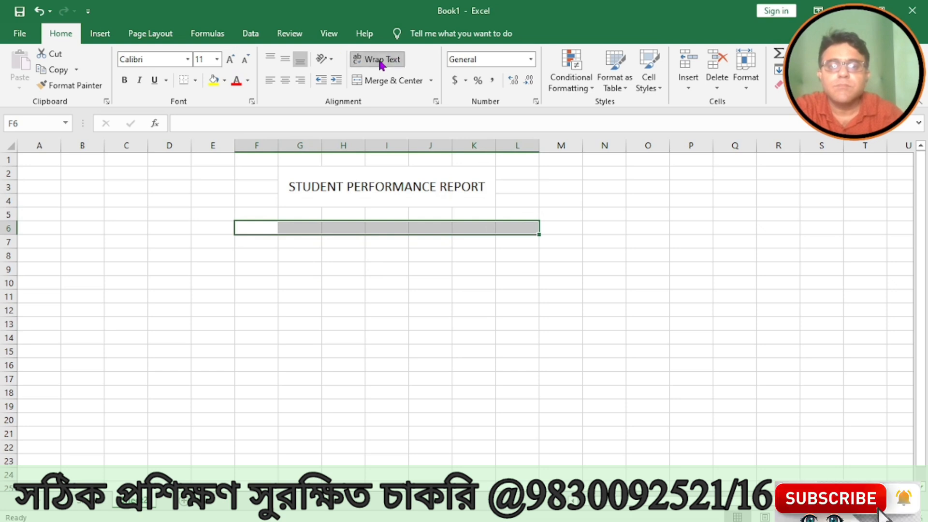
left_click(261, 230)
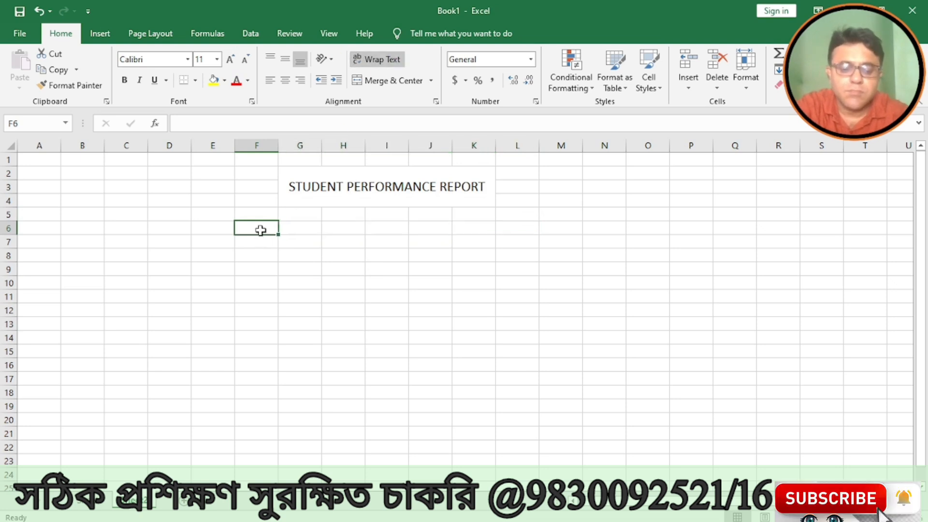
type("ROLL")
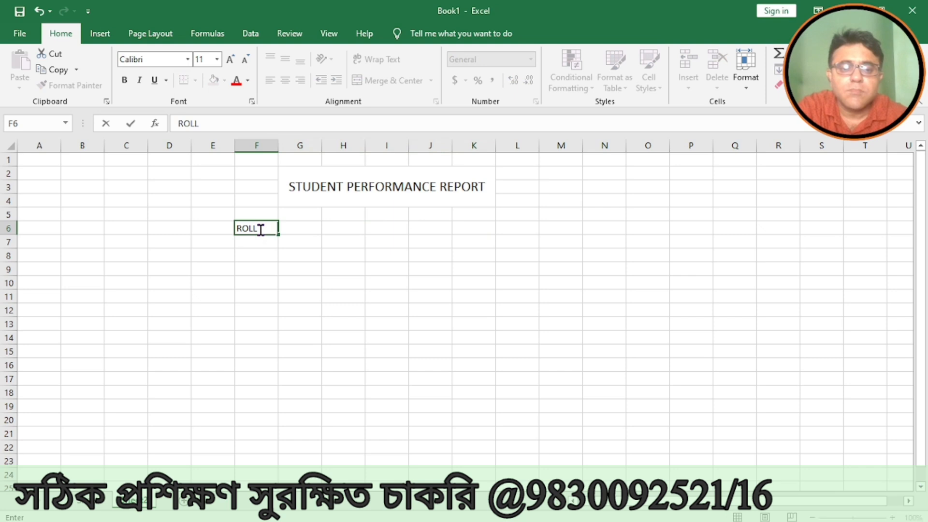
type(" NO")
key("Tab")
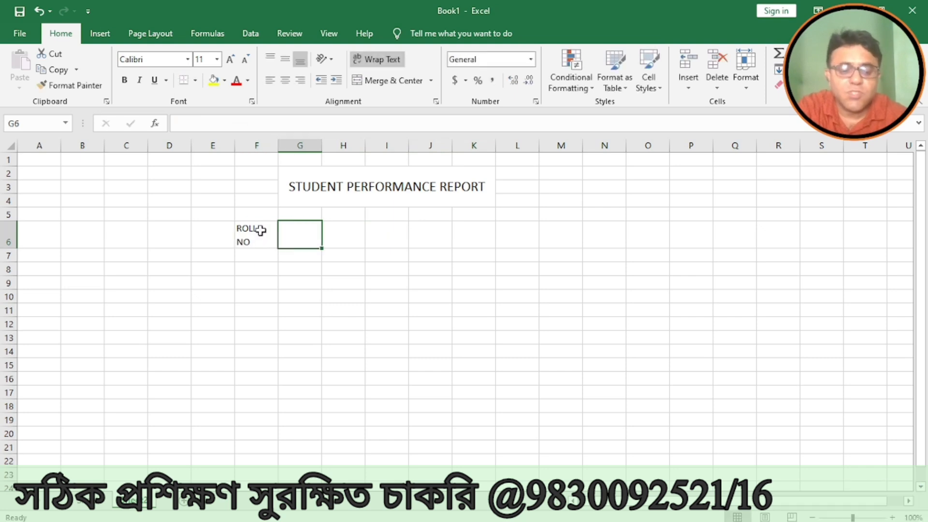
type("STUDENT")
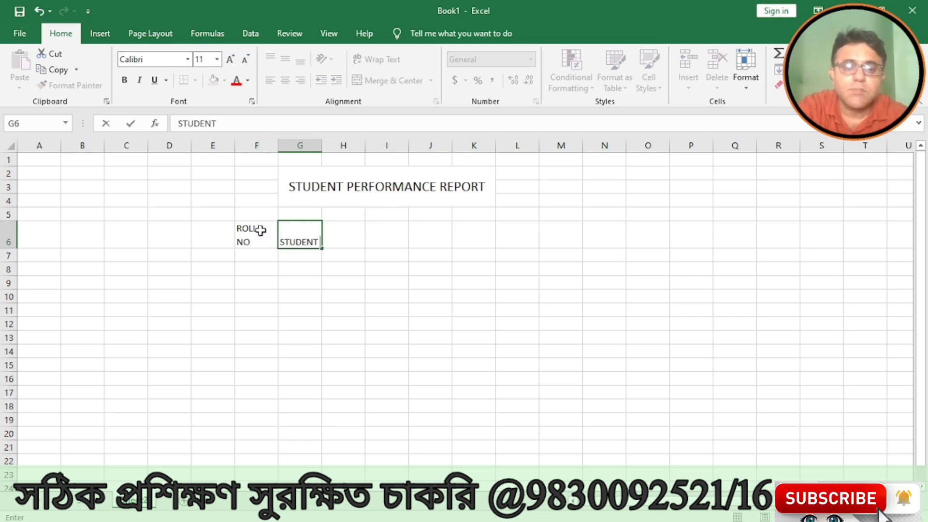
type(" NAME")
key("Tab")
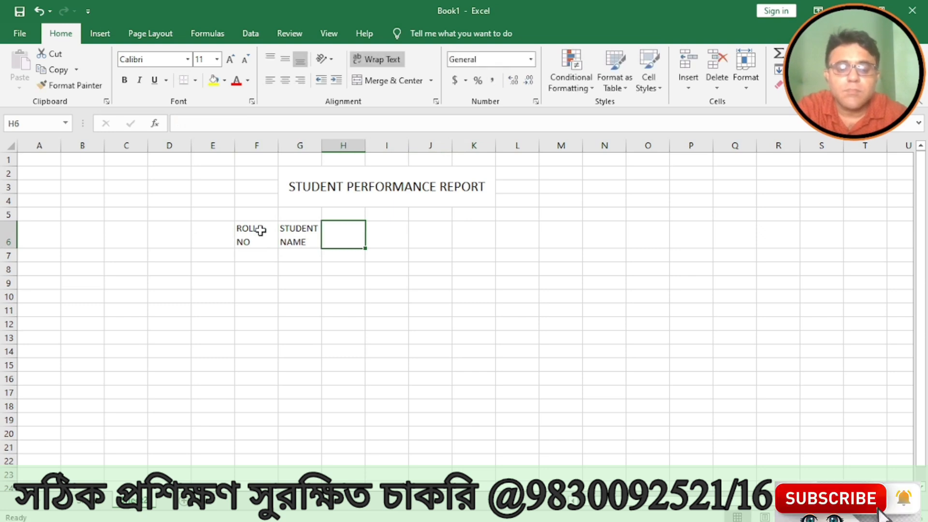
- Enter the column headings TERM1 in H6 and TERM2 in I6
type("PERM1")
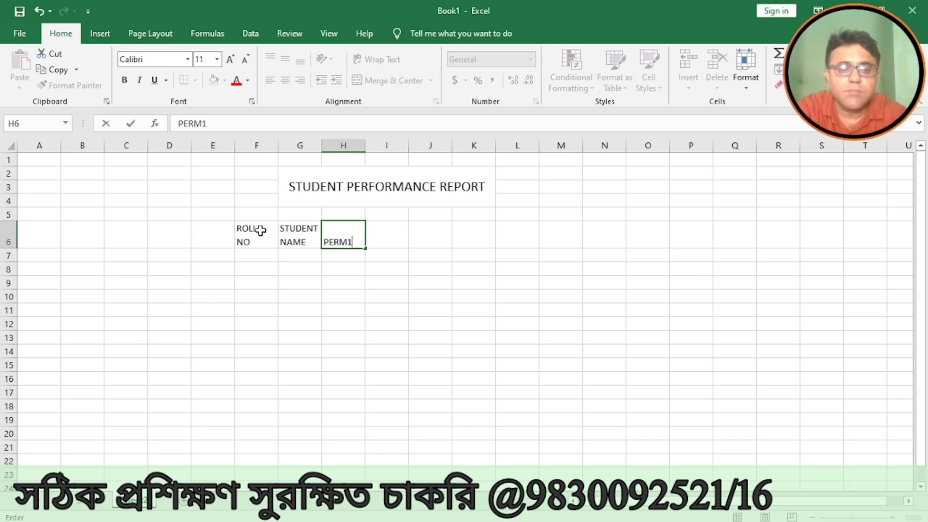
key("Tab")
key("Left")
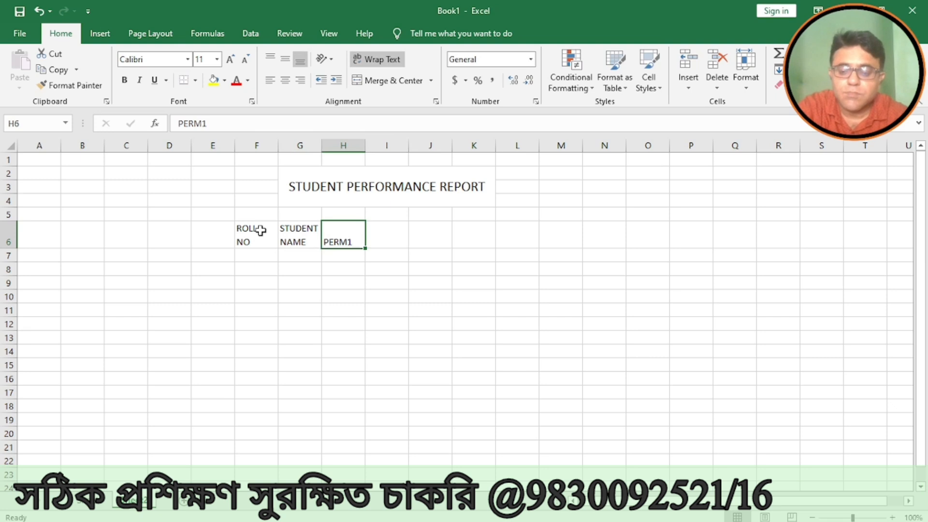
key("Delete")
type("TERM1")
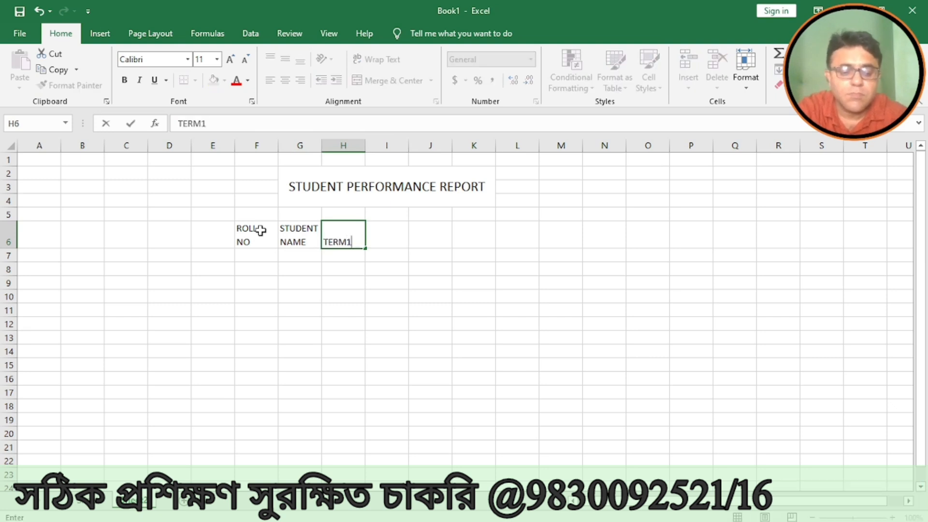
key("Tab")
type("TERM")
key("Tab")
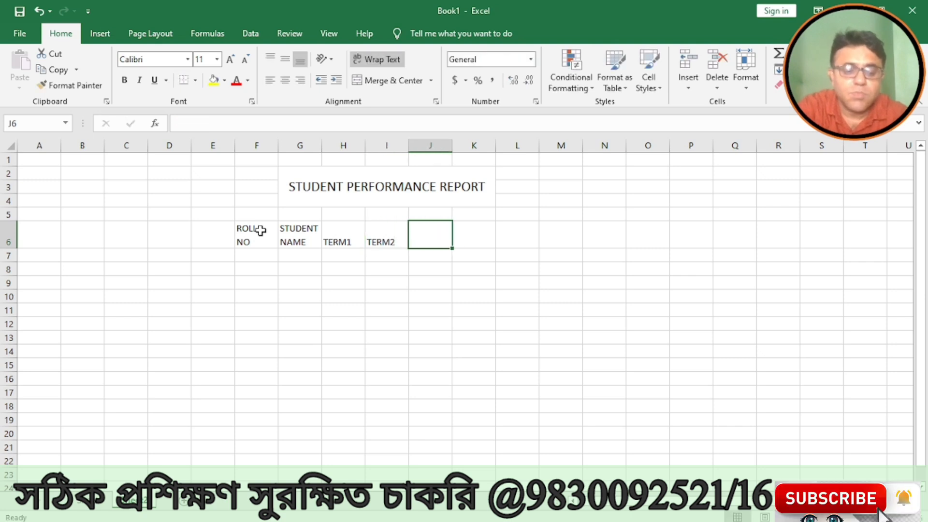
- Enter the headings TERM3 in J6 and TOTAL in K6, and middle-align the heading row F6:K6 vertically
type("TERM3")
key("Tab")
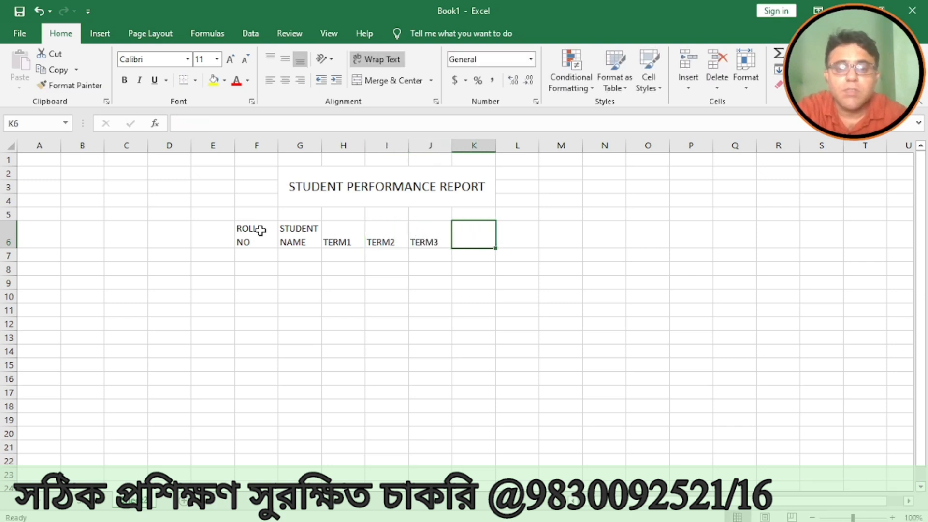
type("TOTAL")
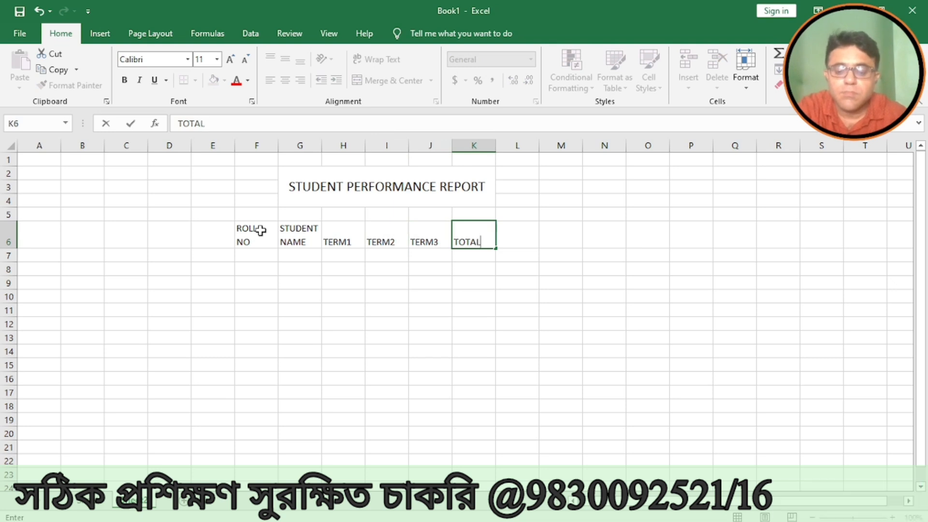
key("Return")
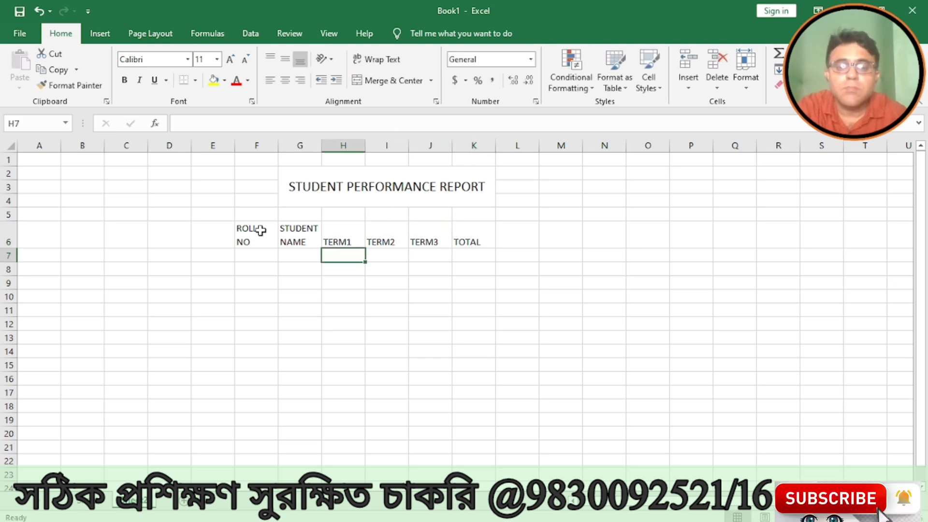
left_click_drag(252, 232, 464, 235)
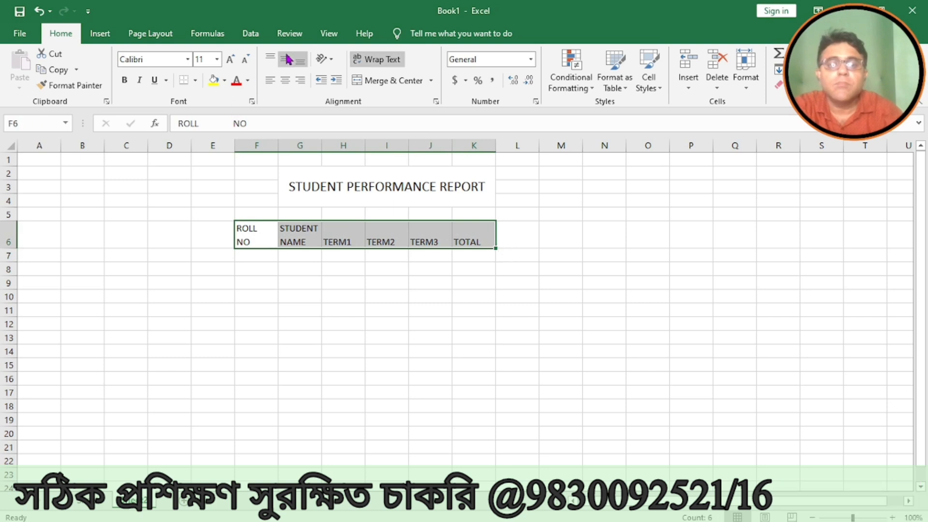
left_click(286, 62)
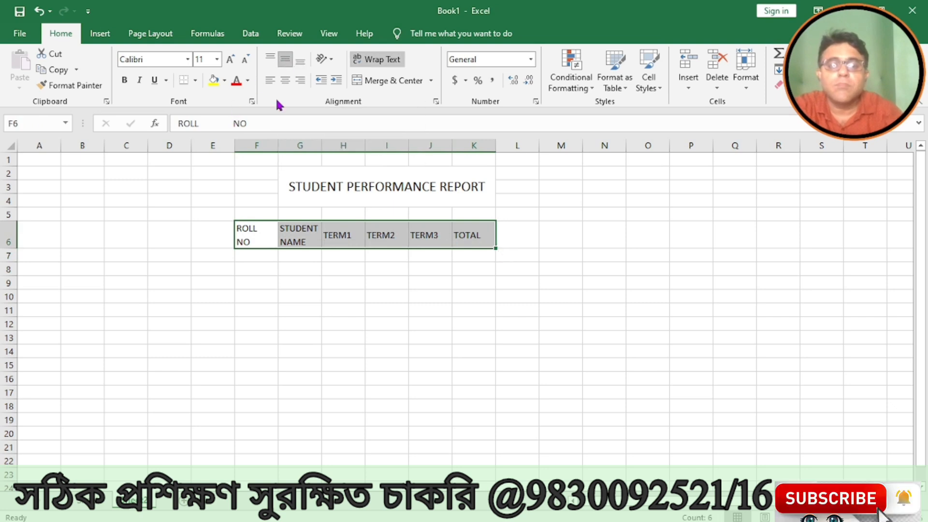
- Enter the roll numbers 1, 2, 3, 4 and 5 in cells F7 to F11
left_click(245, 255)
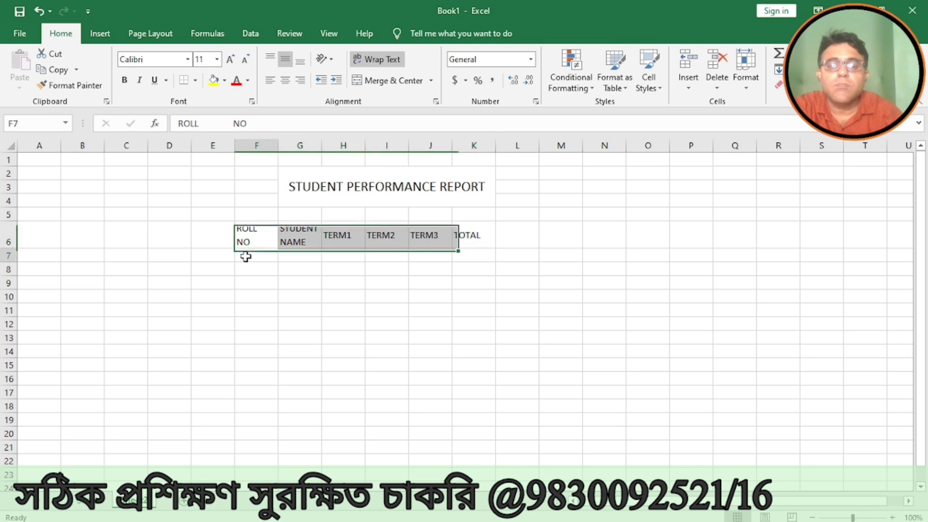
type("1")
key("Return")
type("23")
key("Return")
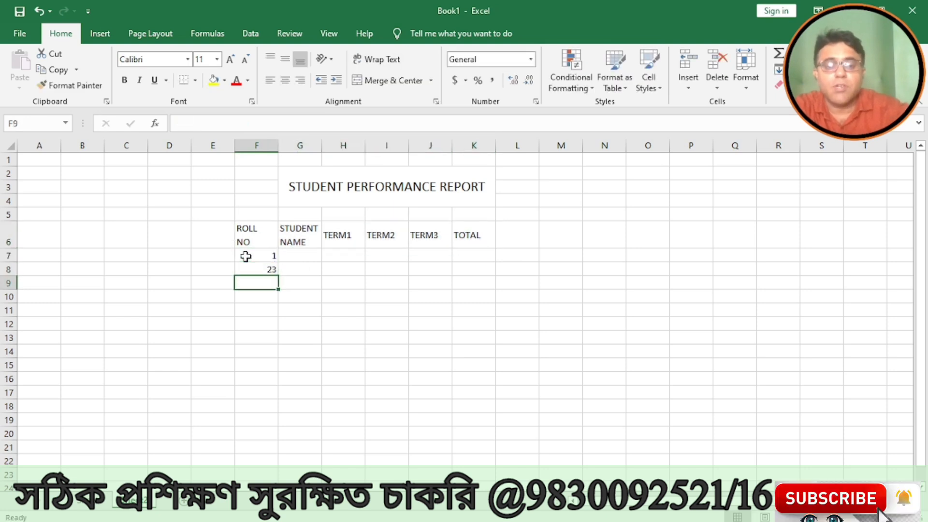
key("Up")
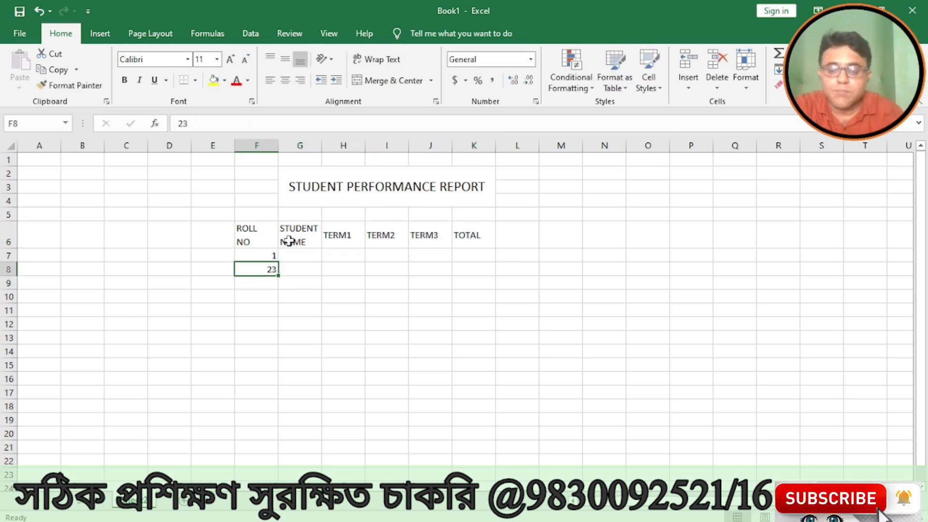
key("BackSpace")
type("2")
key("Return")
type("3")
key("Return")
type("4")
key("Return")
type("5")
key("Return")
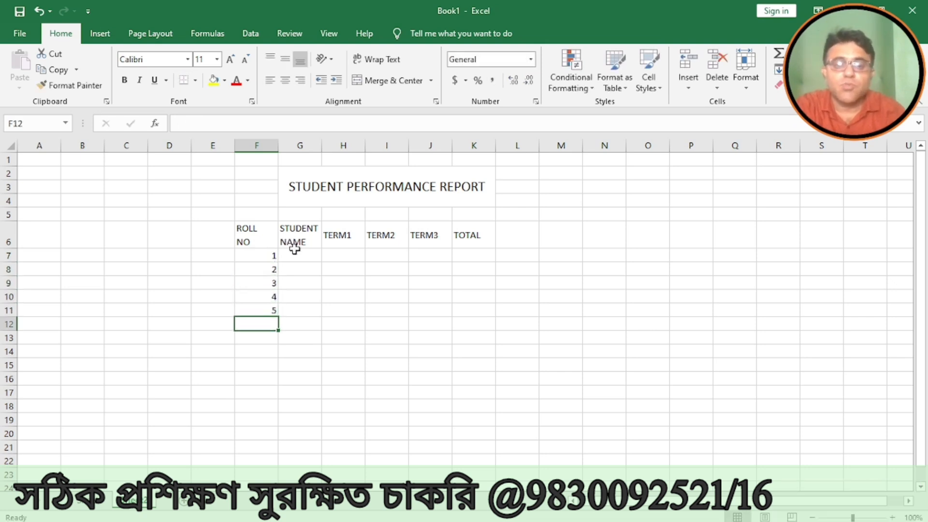
- Enter the first student's name in G7 and fill the name series down to G11
left_click(296, 255)
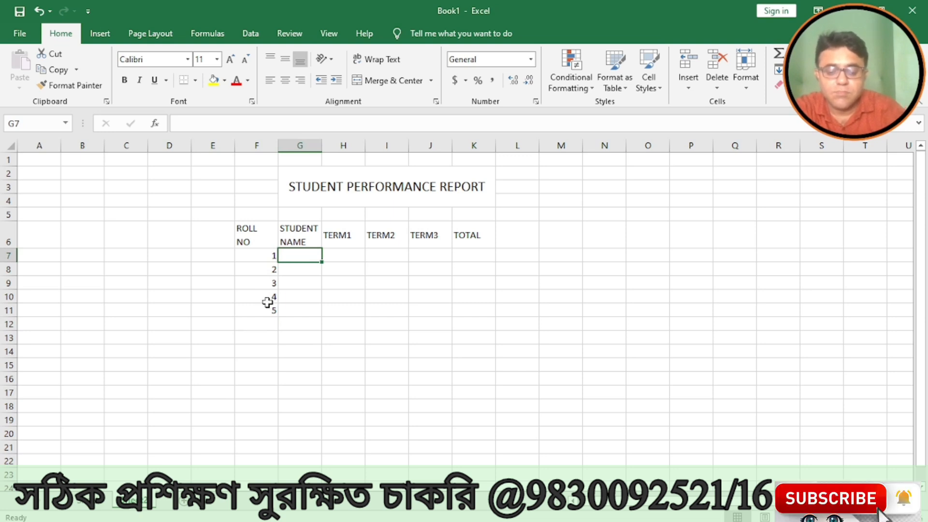
type("KAMAL")
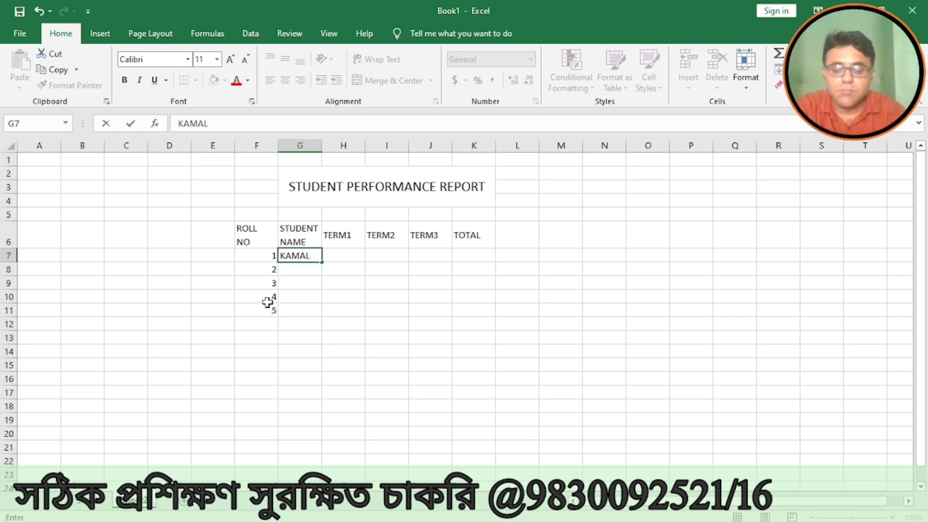
key("Return")
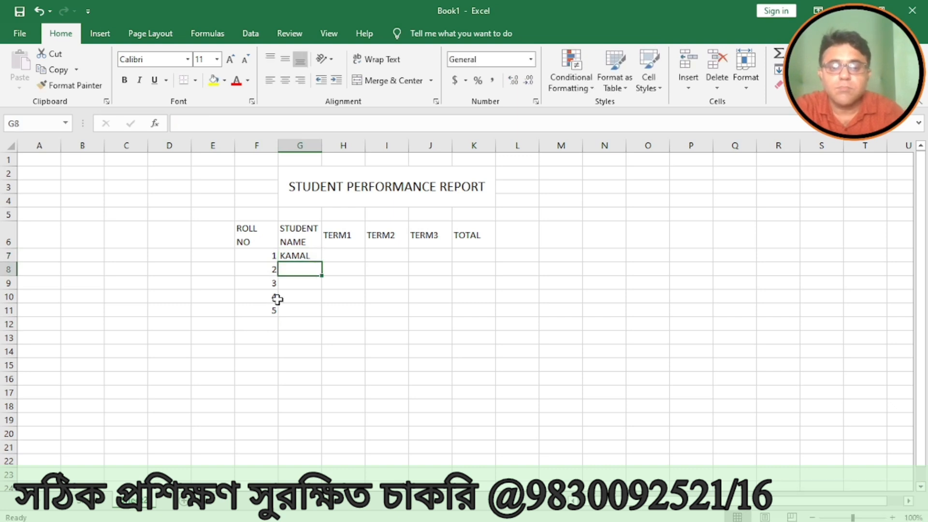
left_click(307, 255)
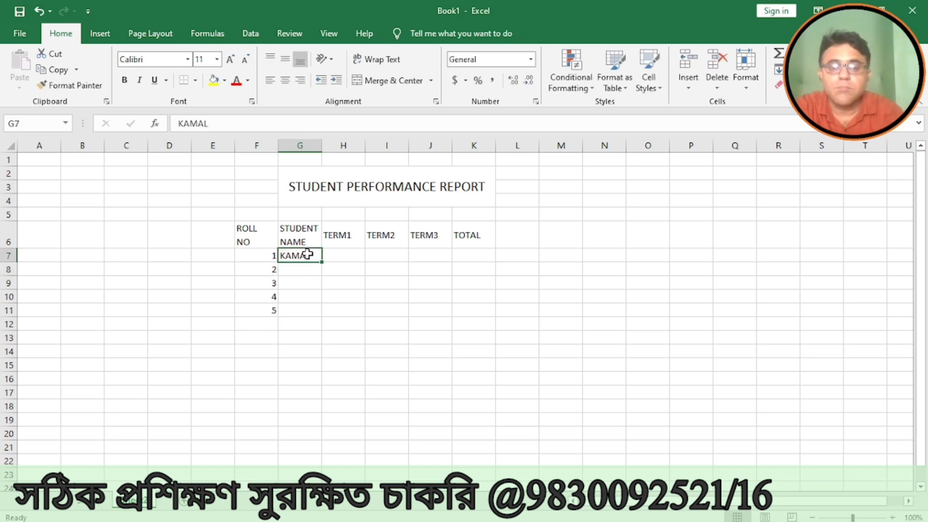
left_click_drag(320, 260, 314, 317)
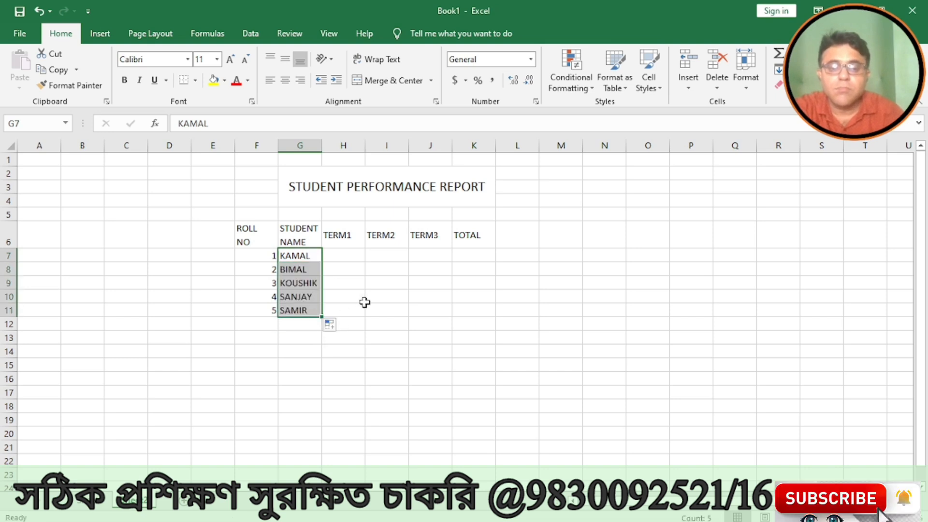
- Enter the first student's marks 90, 80 and 88 for TERM1, TERM2 and TERM3 in H7:J7
left_click(348, 254)
type("90")
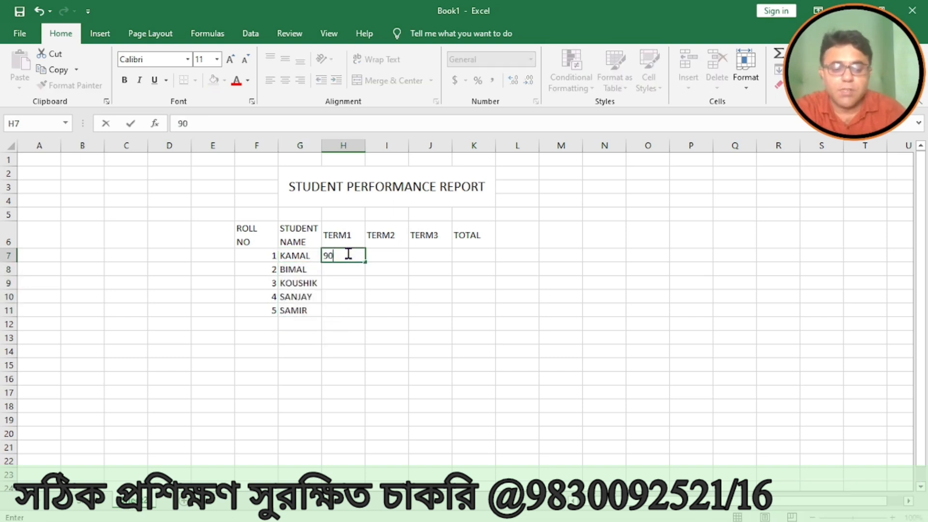
key("Tab")
type("80")
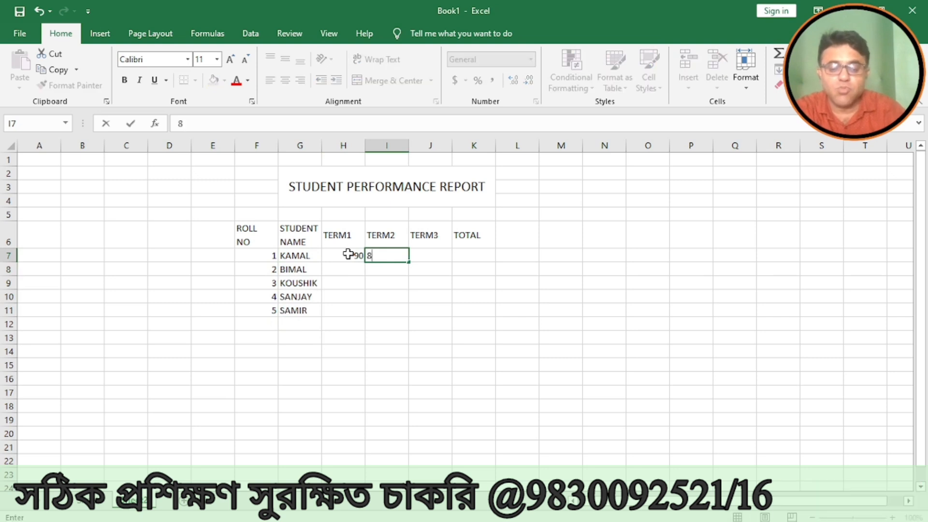
key("Tab")
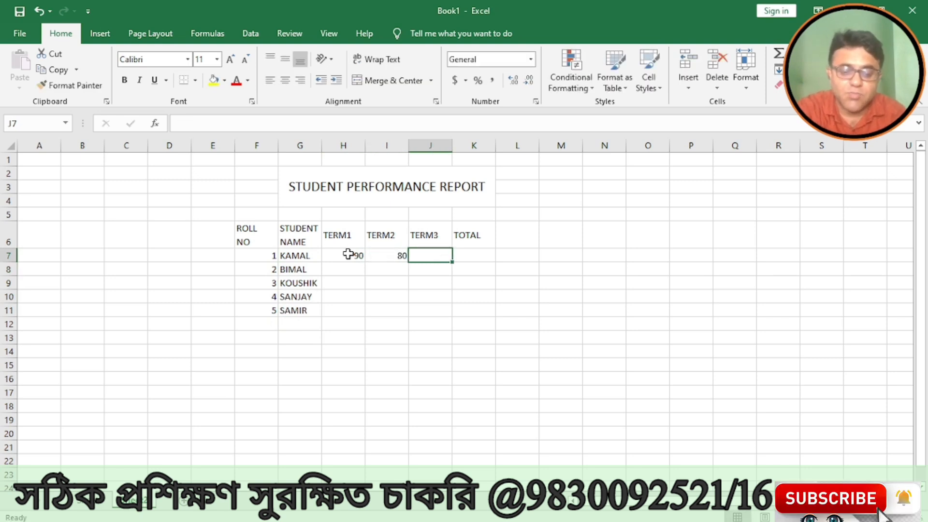
type("88")
key("Tab")
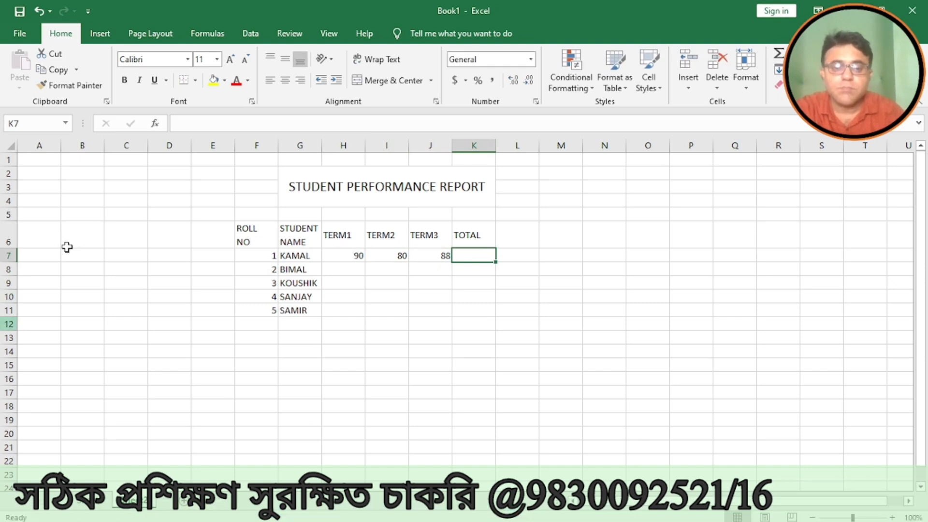
left_click(145, 292)
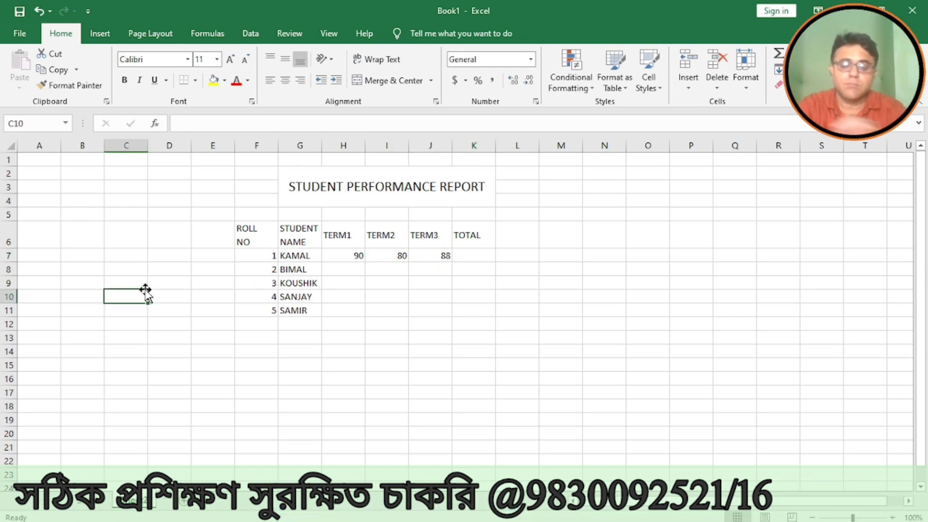
key("Down")
key("Left")
key("Up")
key("Up")
key("Up")
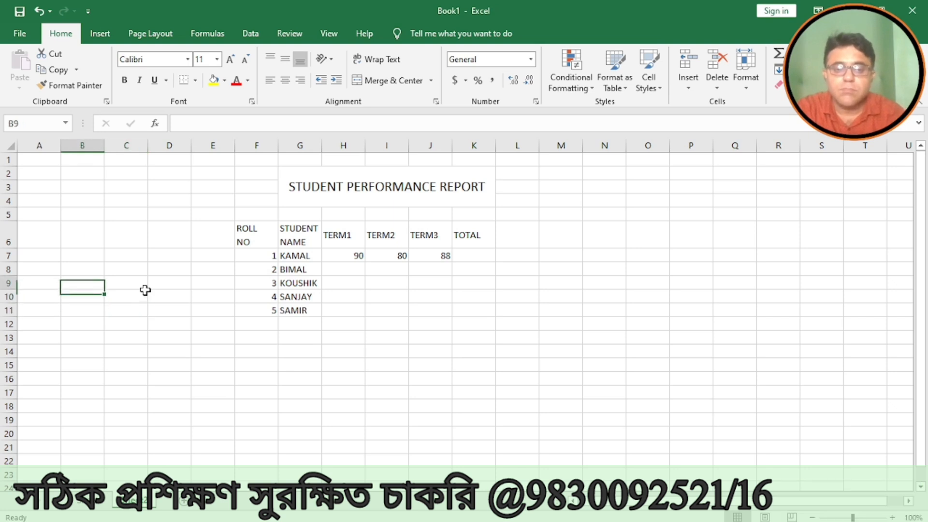
- Enter the second student's marks 50, 70 and 67 for TERM1, TERM2 and TERM3 in H8:J8
key("Right")
key("Right")
key("Right")
key("Right")
key("Right")
key("Right")
key("Right")
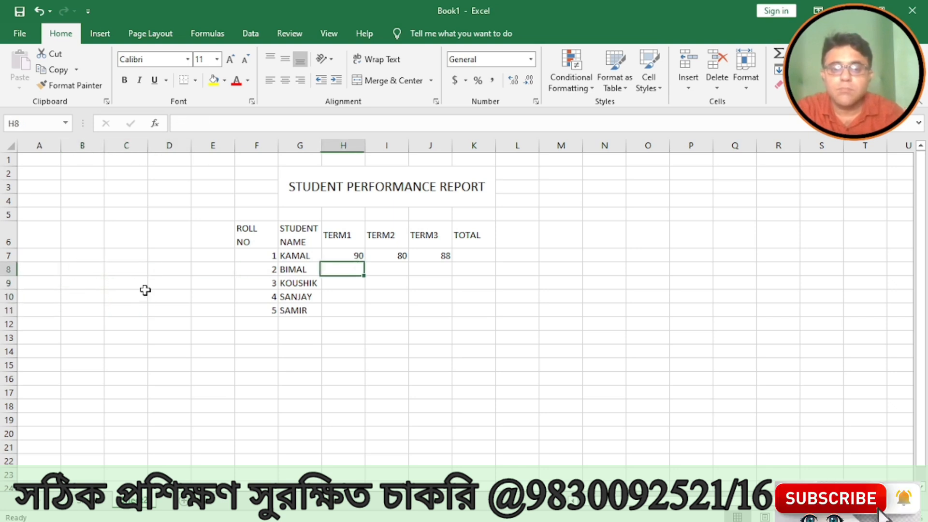
key("Left")
type("50")
key("Tab")
type("70")
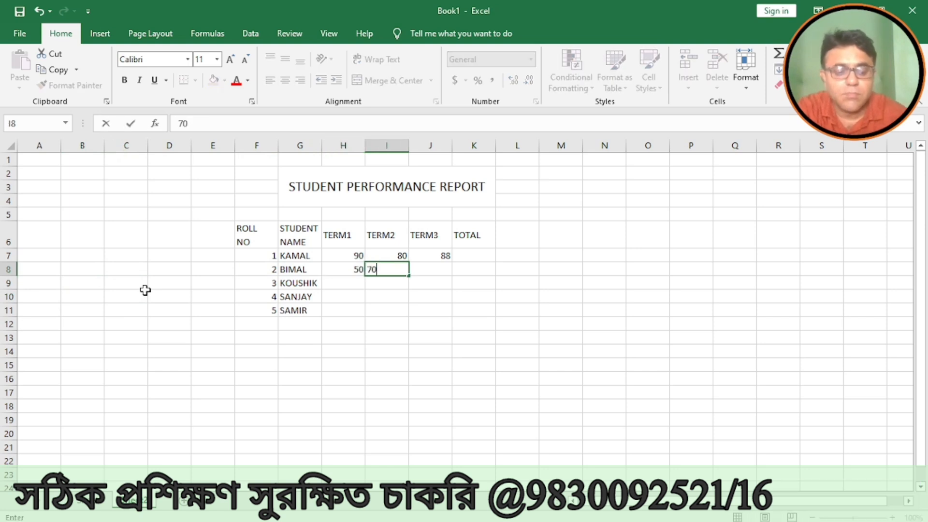
key("Tab")
type("67")
key("Tab")
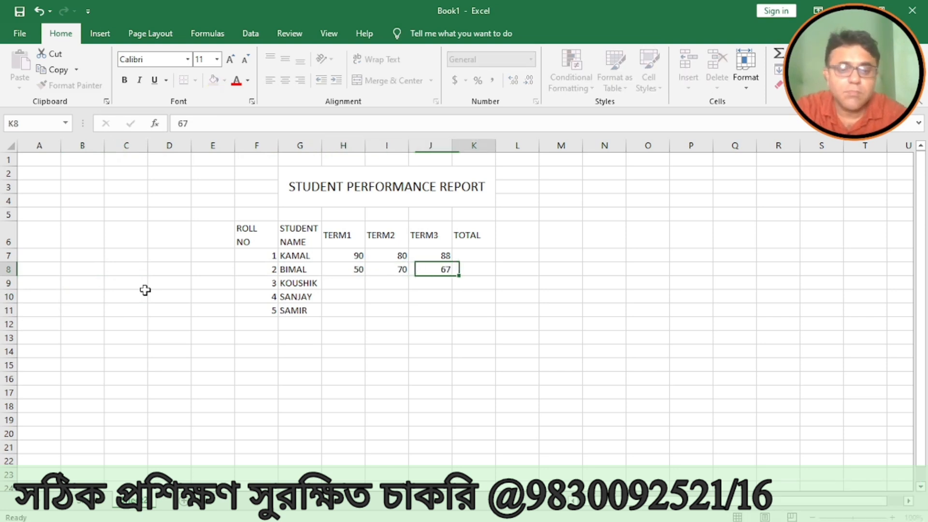
- Enter the third student's marks 70, 78 and 67 for TERM1, TERM2 and TERM3 in H9:J9
key("Down")
key("Left")
key("Left")
key("Left")
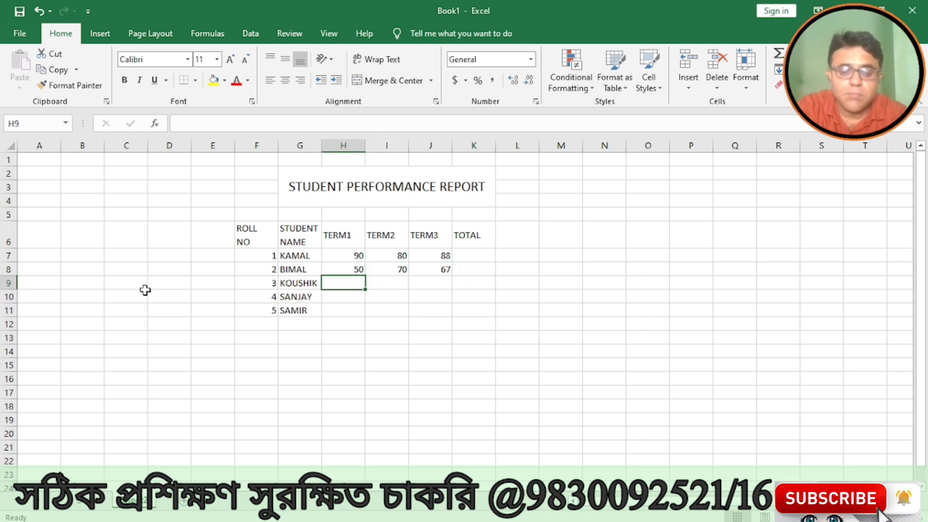
type("70")
key("Tab")
type("78")
key("Tab")
type("67")
key("Tab")
- Enter the fourth student's marks 67, 56 and 90 for TERM1, TERM2 and TERM3 in H10:J10
key("Down")
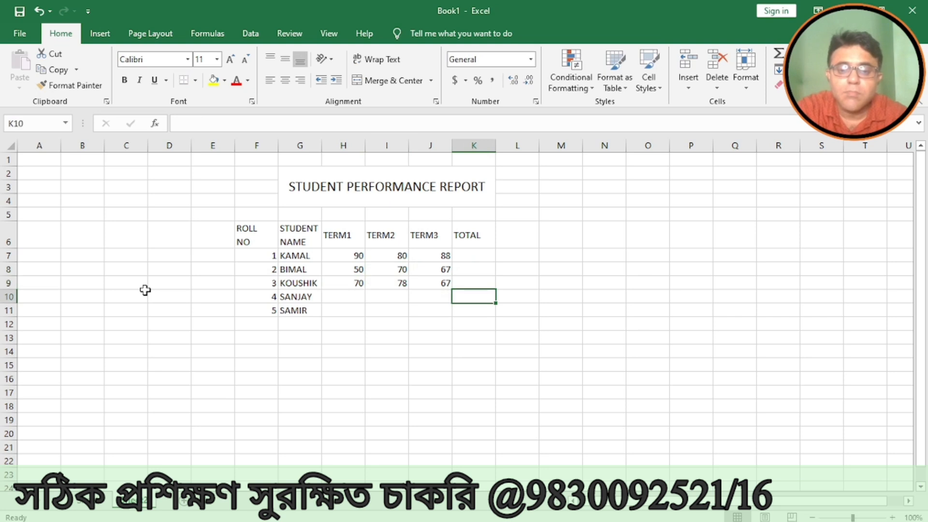
key("Left")
key("Left")
key("Left")
type("67")
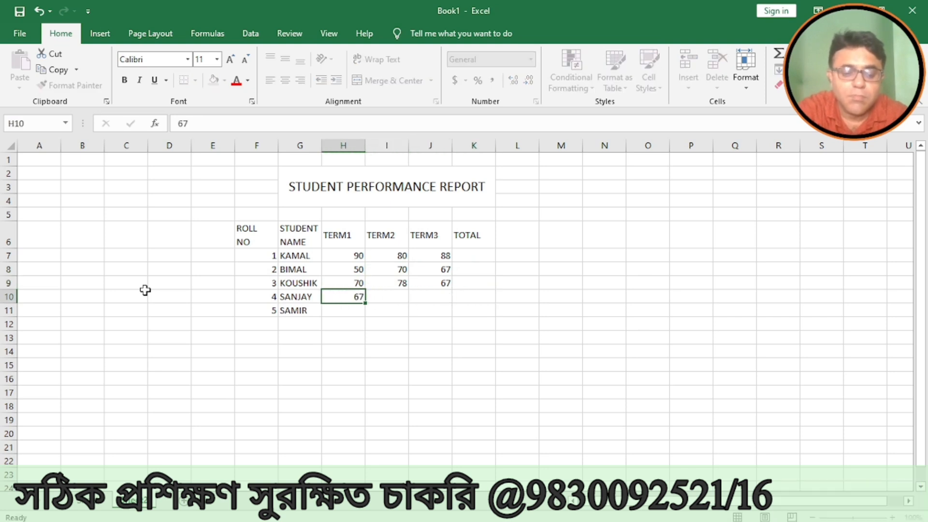
key("Right")
type("56")
key("Right")
type("9")
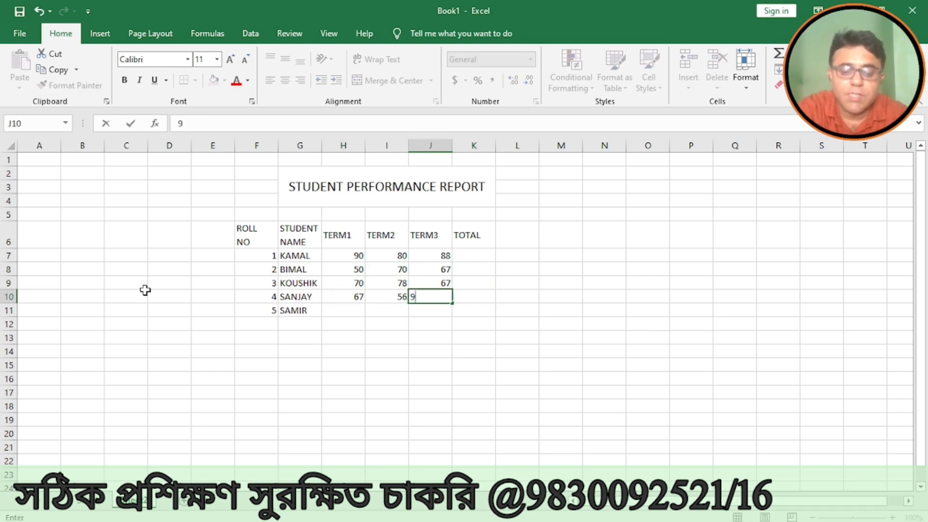
type("0")
key("Return")
- Enter the fifth student's marks 68, 66 and 56 for TERM1, TERM2 and TERM3 in H11:J11
key("Left")
key("Left")
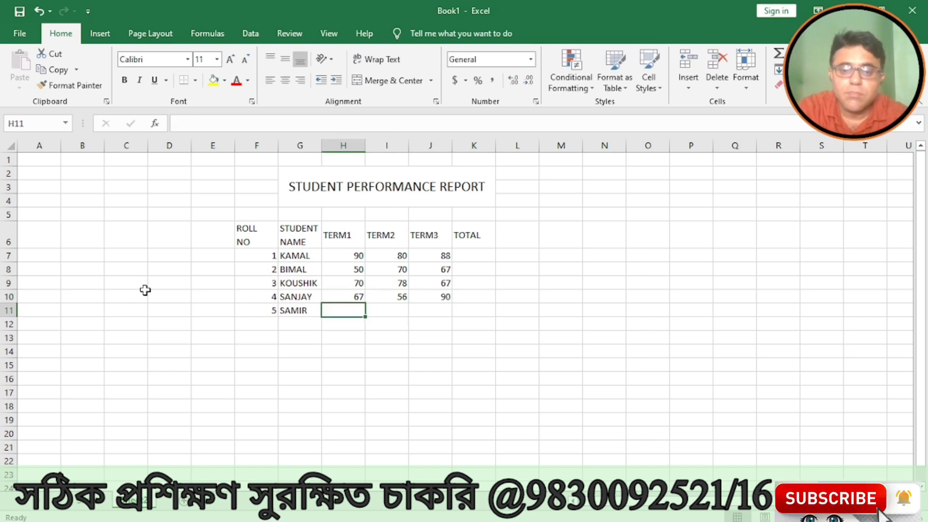
type("68")
key("Right")
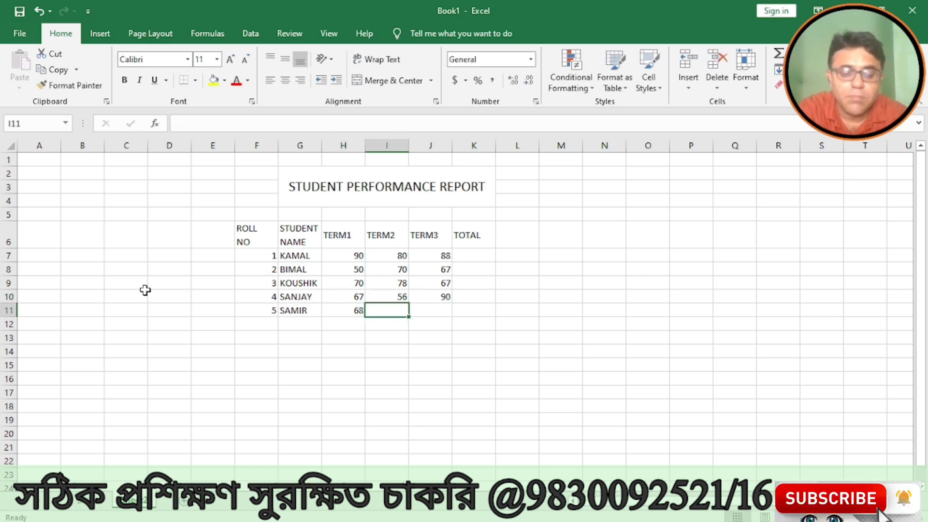
type("66")
key("Right")
type("56")
key("Right")
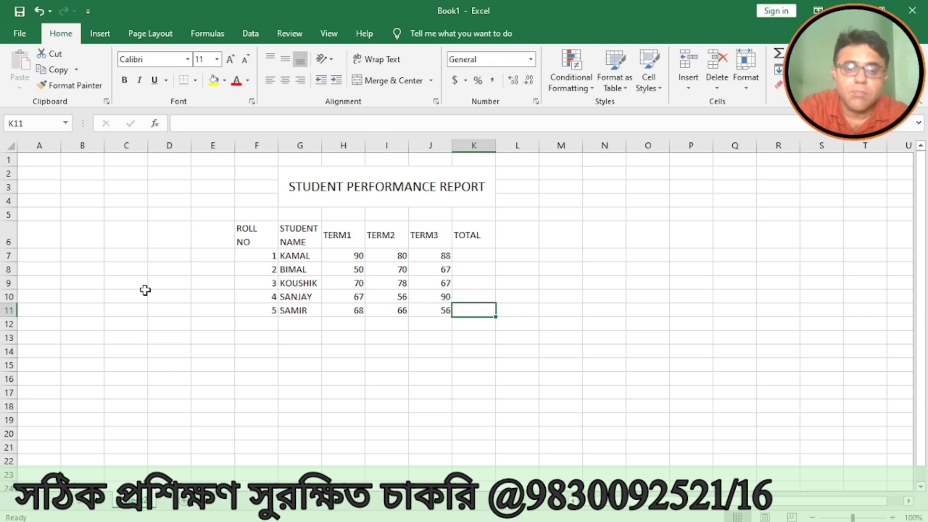
- Calculate the first student's total in K7 with the formula =SUM(H7:J7)
left_click(478, 254)
type("=")
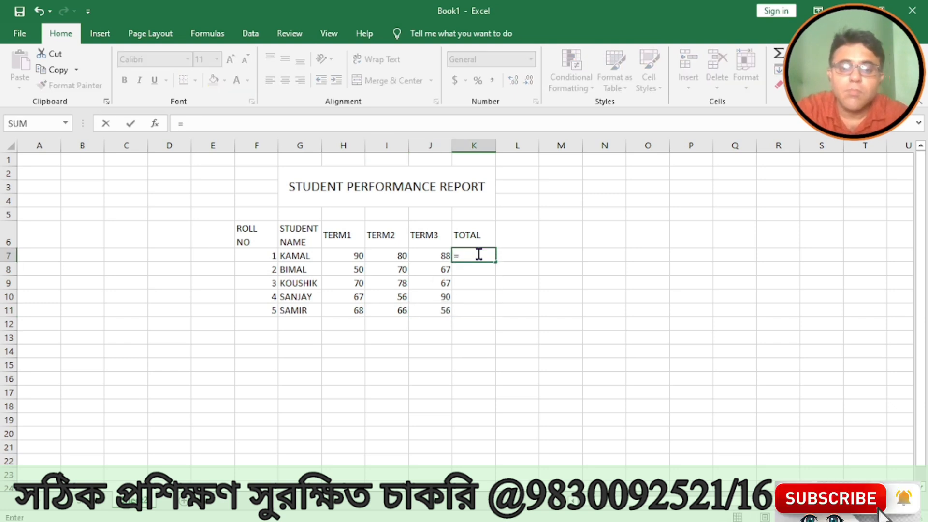
type("SUM")
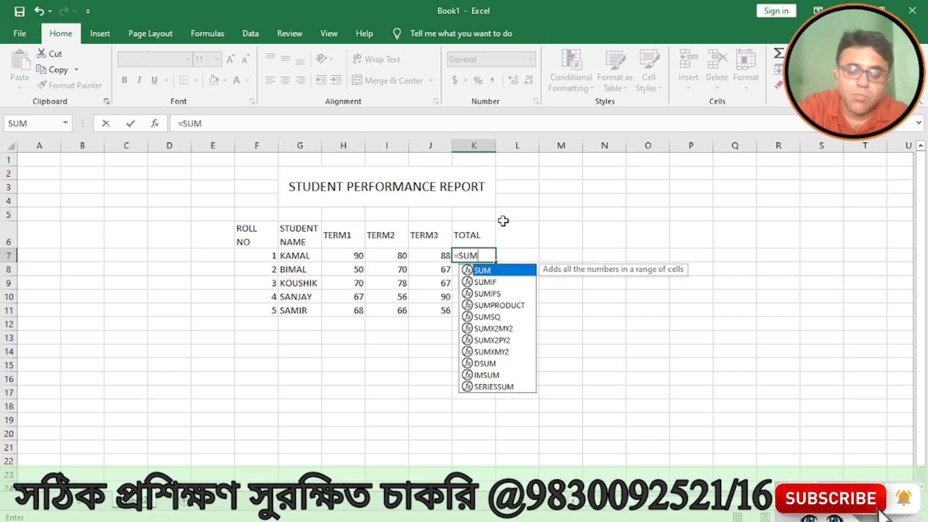
type("(")
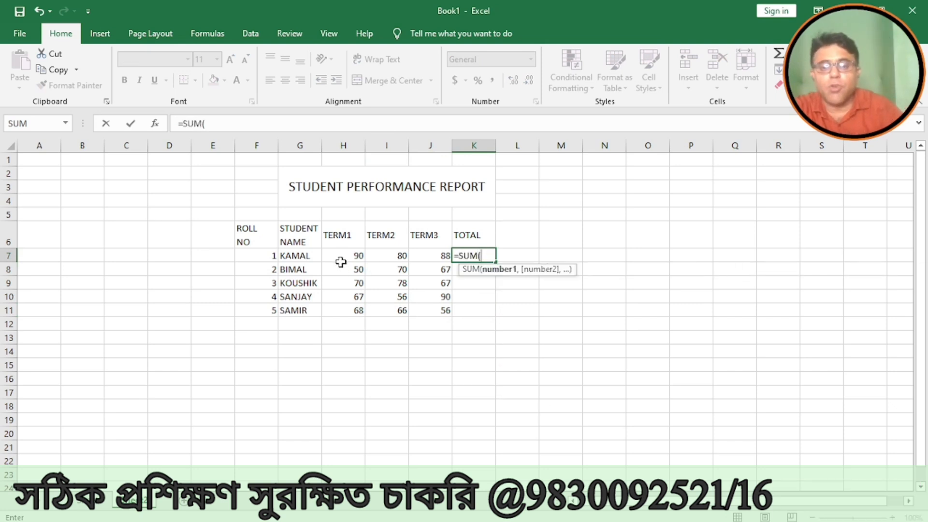
left_click_drag(341, 253, 425, 256)
type(")")
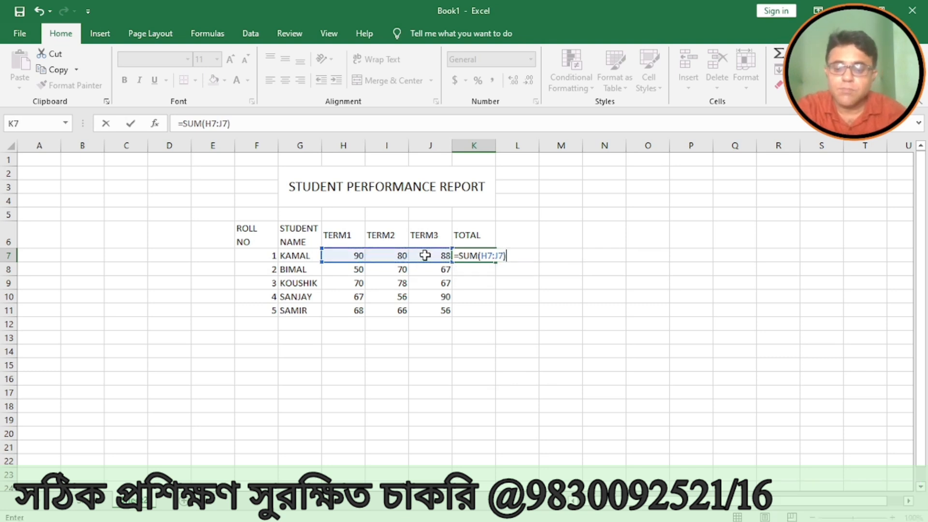
key("Return")
- Fill the total formula from K7 down to K11 for the remaining students
left_click(471, 257)
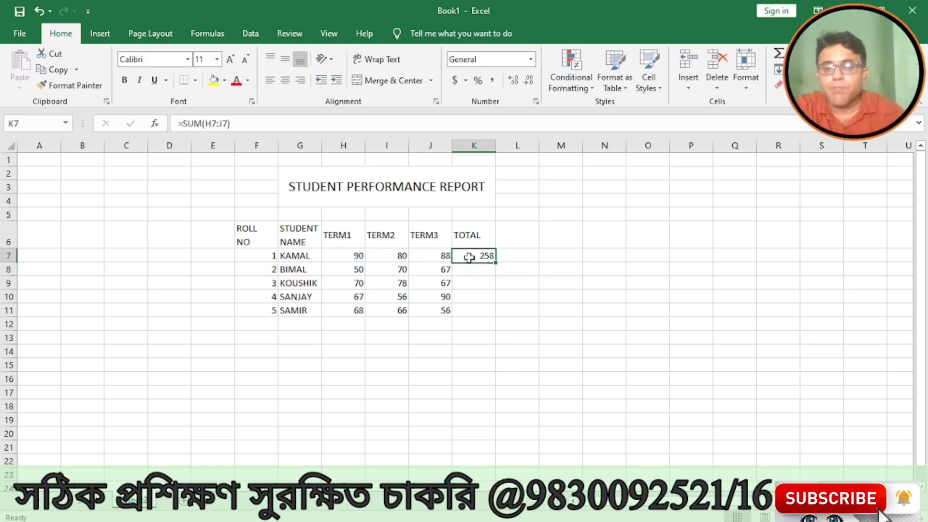
left_click_drag(497, 259, 493, 316)
left_click(478, 347)
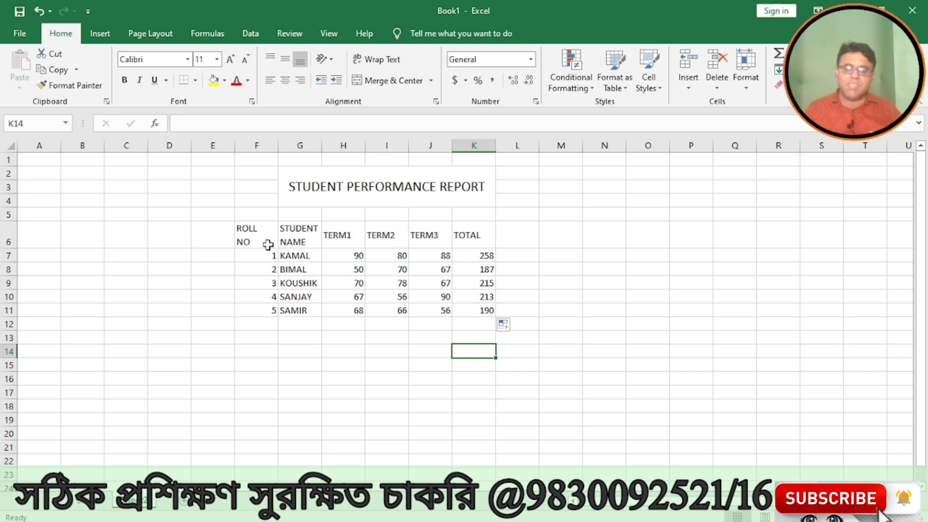
- Inspect the filled total formulas in cells K8 and K11
left_click(460, 372)
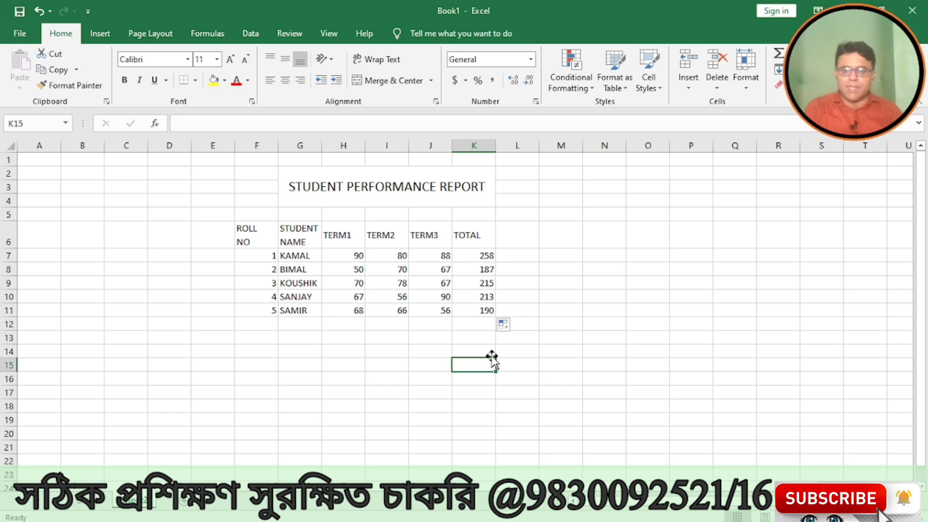
left_click(469, 269)
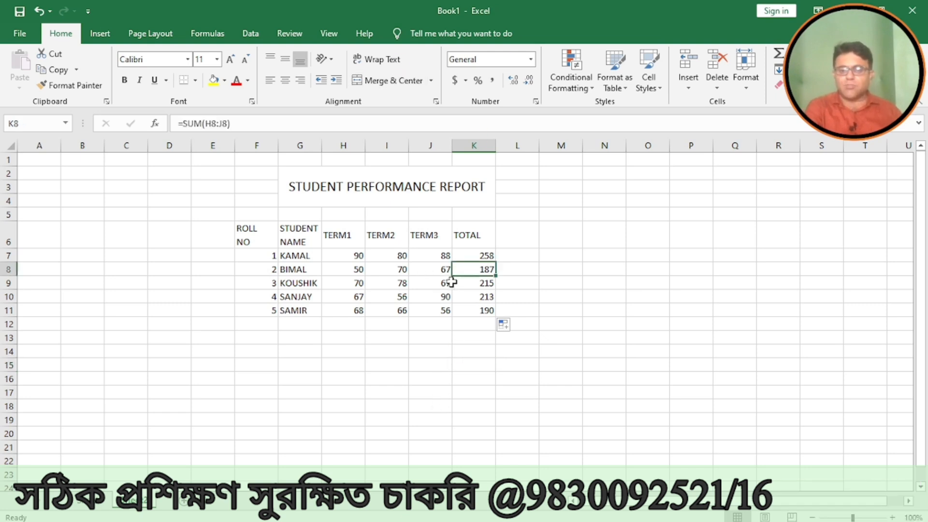
left_click(461, 311)
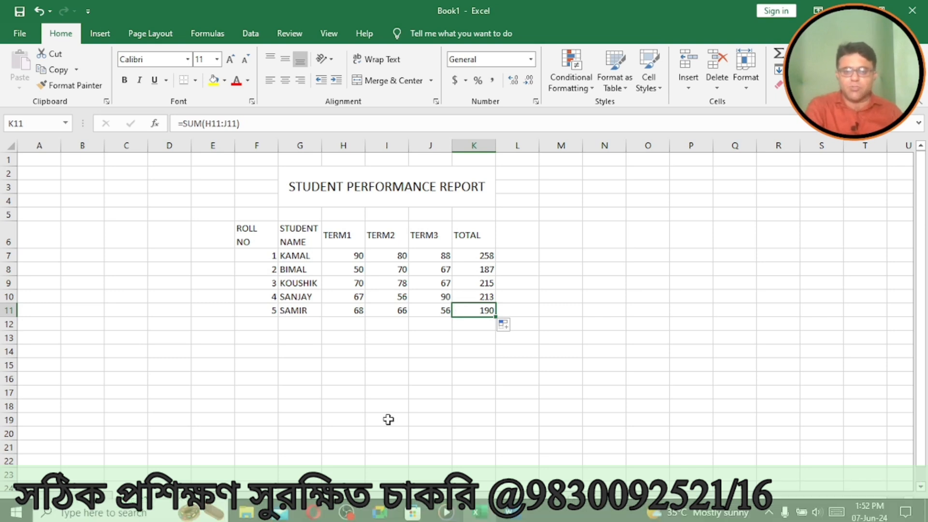
left_click(501, 341)
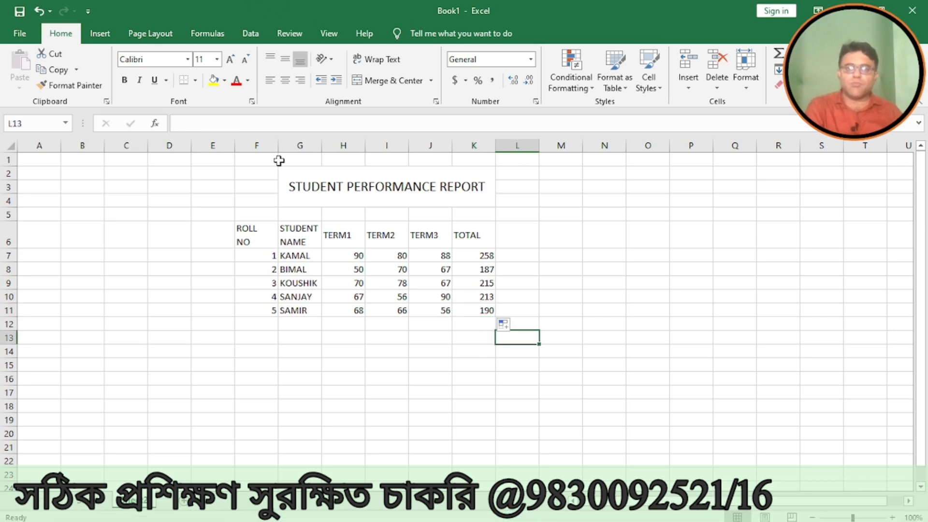
- Turn on filtering for the report table from its ROLL NO header in F6
left_click(249, 35)
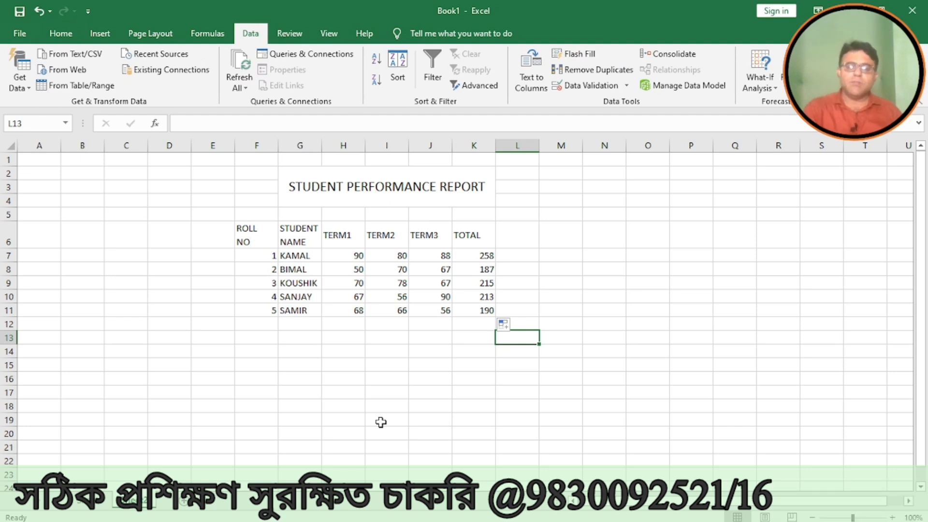
left_click(261, 233)
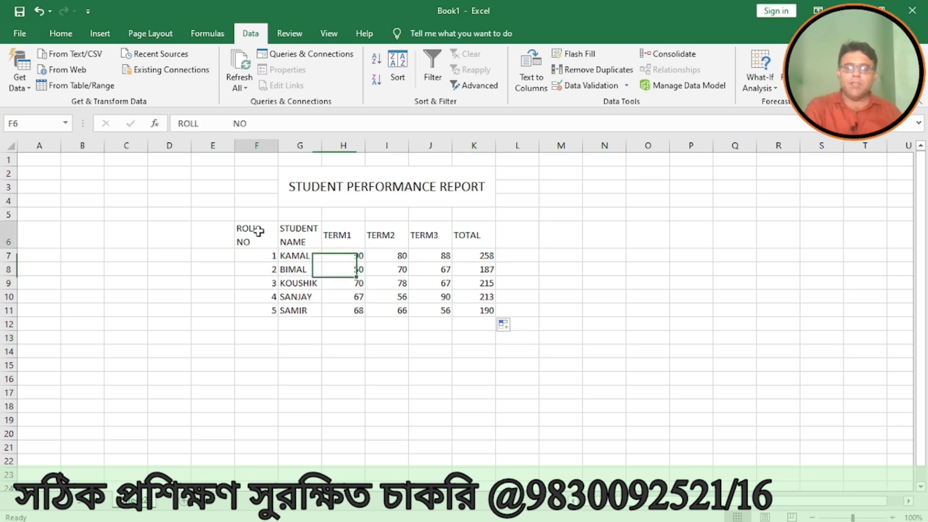
left_click(441, 82)
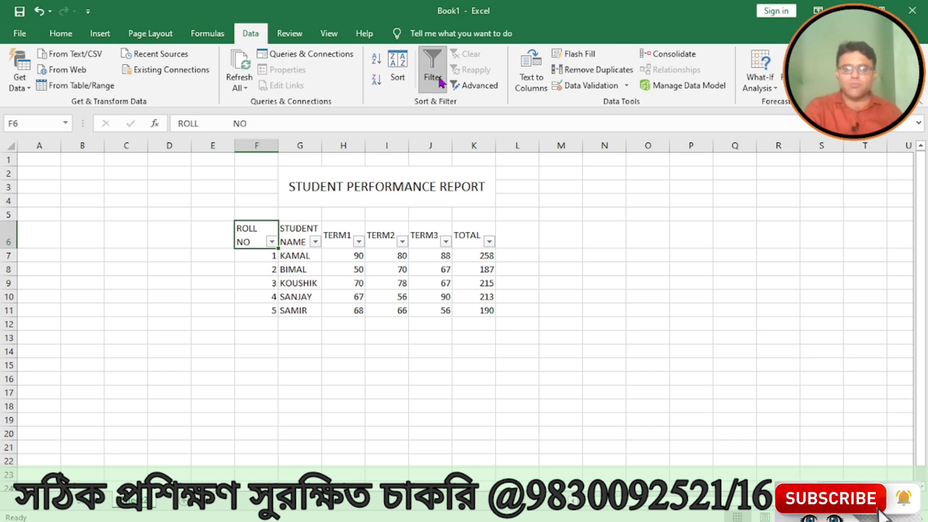
- Examine the filter choices of every column from ROLL NO to TOTAL without applying any of them
left_click(272, 242)
left_click(330, 379)
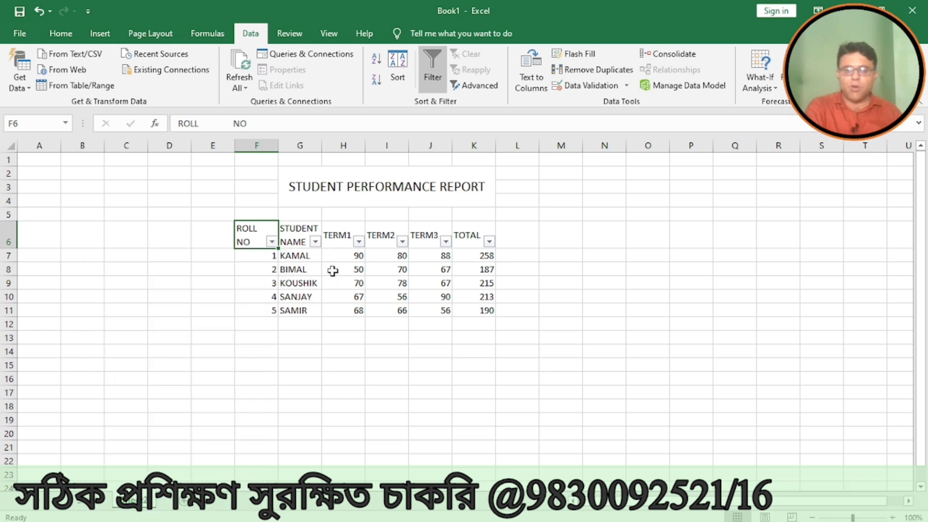
left_click(316, 242)
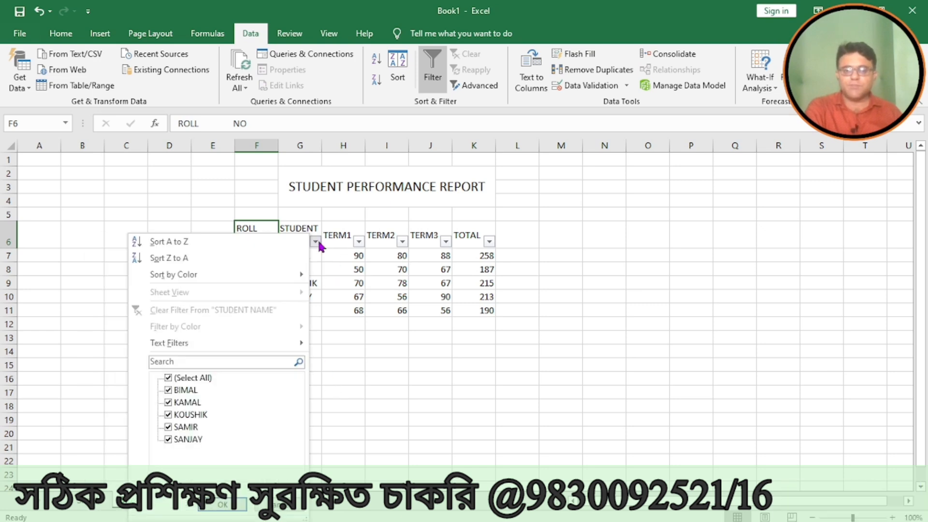
left_click(366, 377)
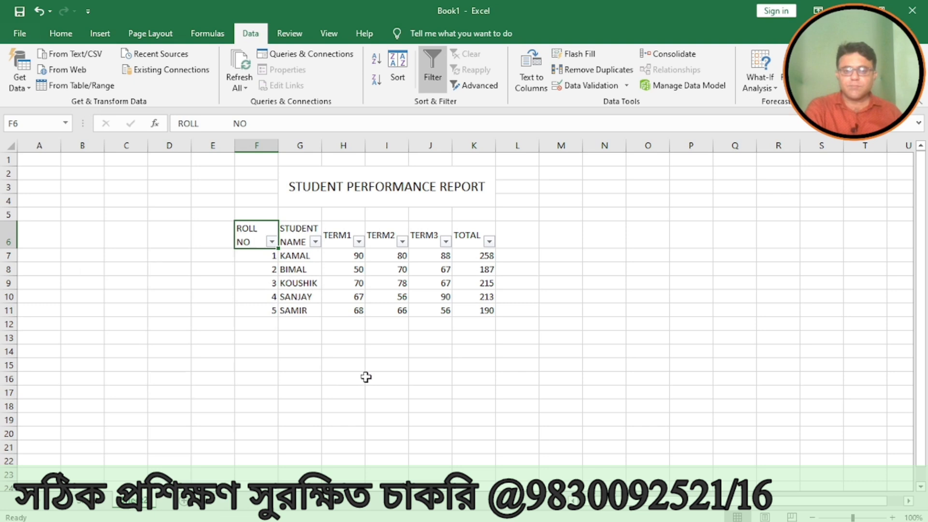
left_click(359, 242)
left_click(402, 371)
left_click(402, 241)
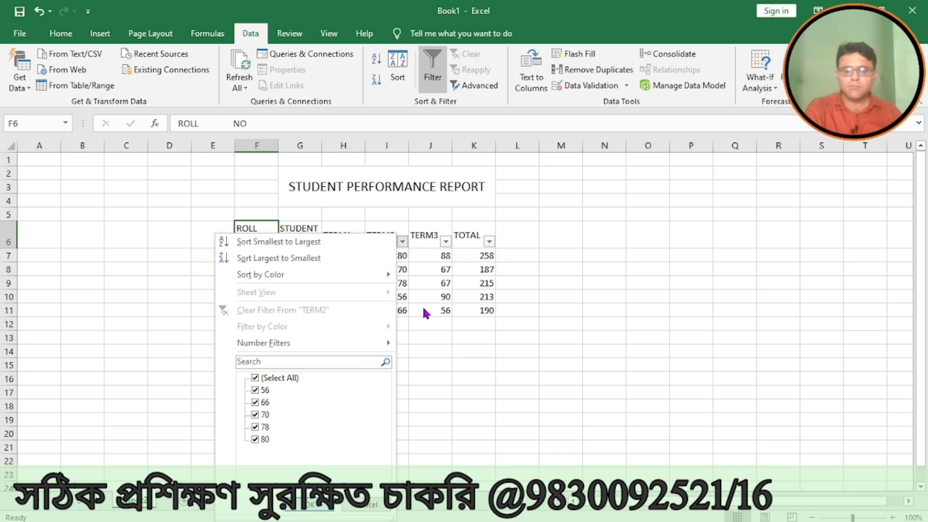
left_click(433, 340)
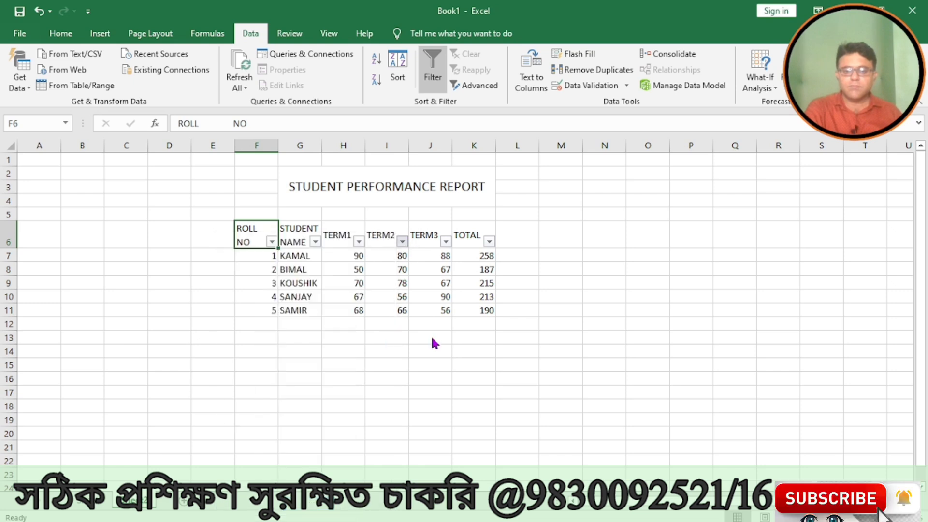
left_click(446, 242)
left_click(495, 359)
left_click(488, 241)
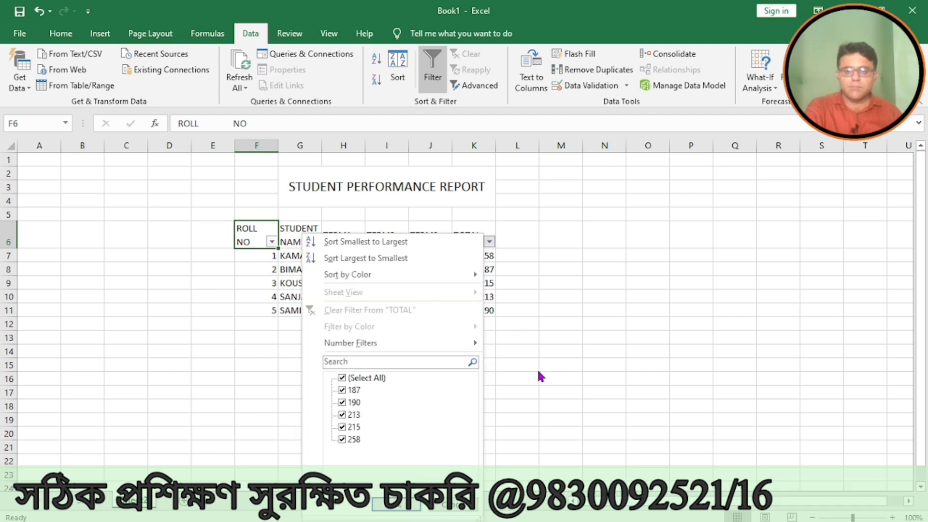
left_click(560, 410)
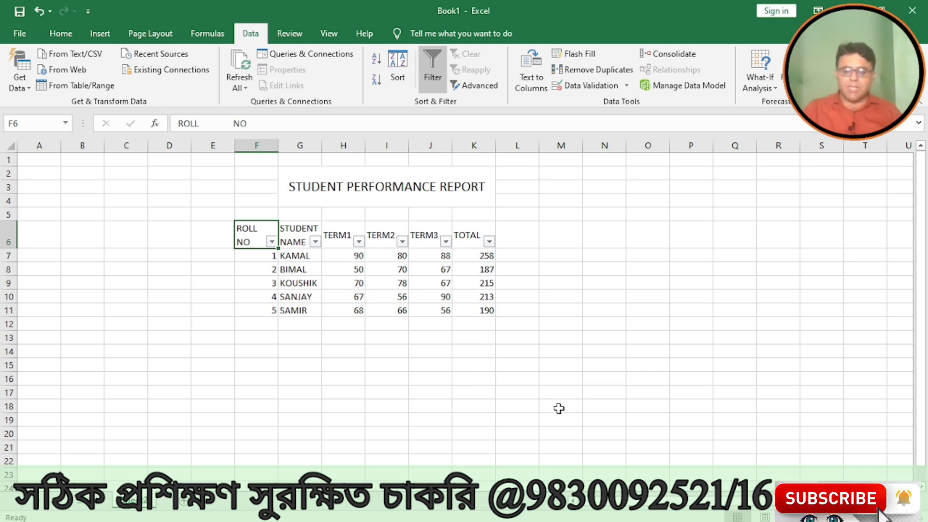
- Filter the TOTAL column to show only the value 190, and clear that filter again
left_click(489, 241)
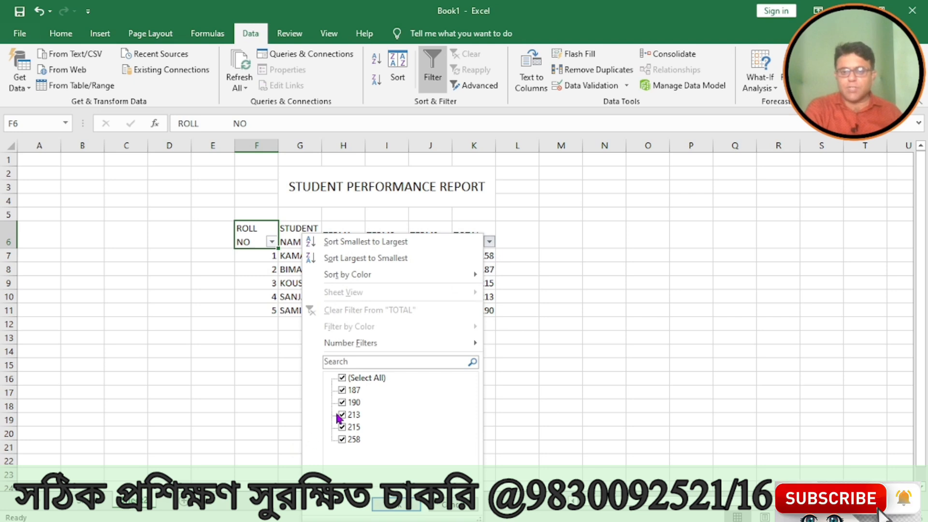
left_click(342, 378)
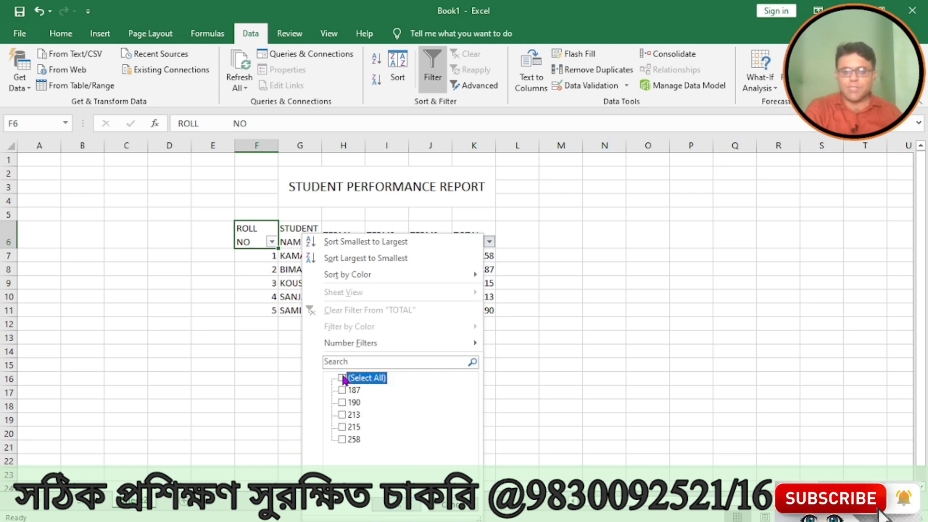
left_click(343, 403)
left_click(396, 510)
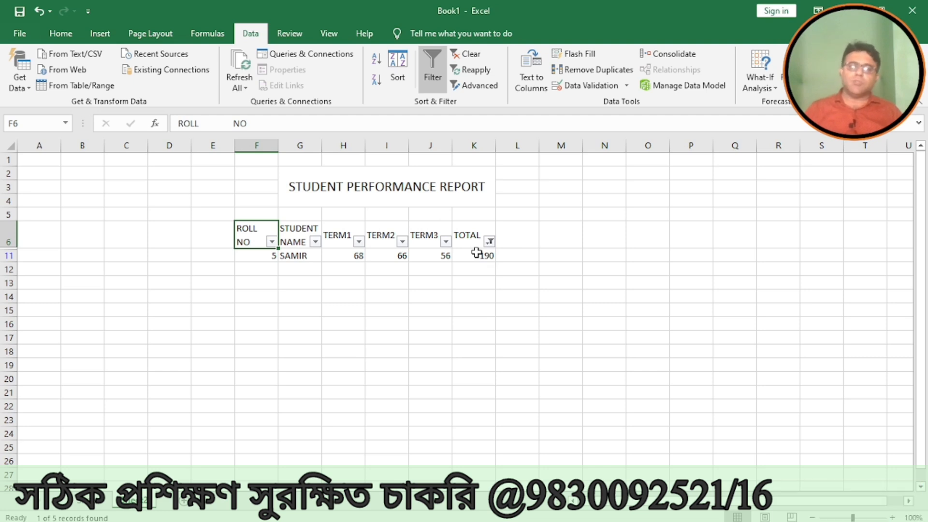
left_click(469, 55)
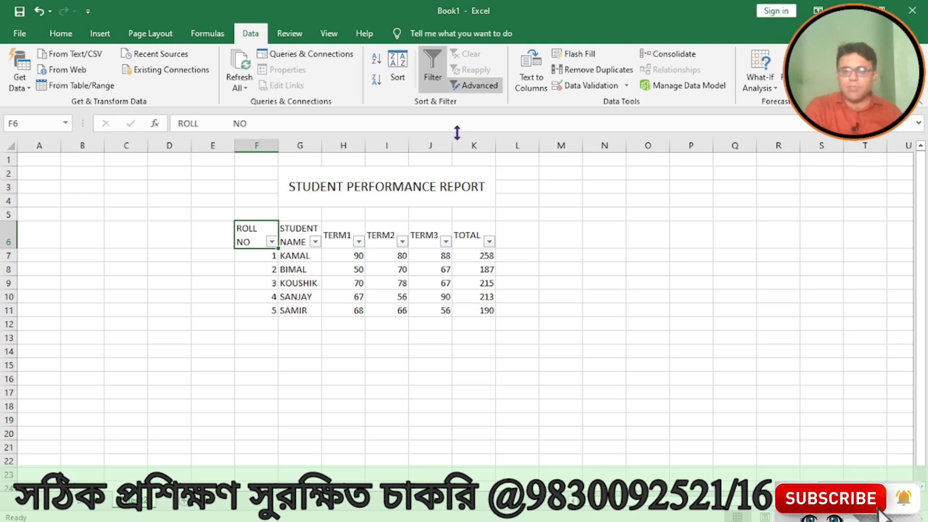
- Filter the ROLL NO column to show only roll number 4
left_click(270, 242)
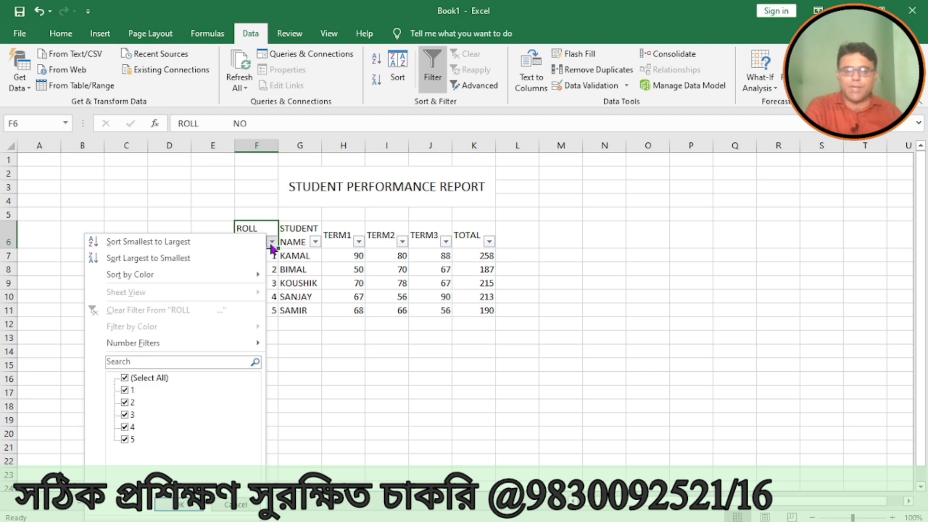
left_click(124, 378)
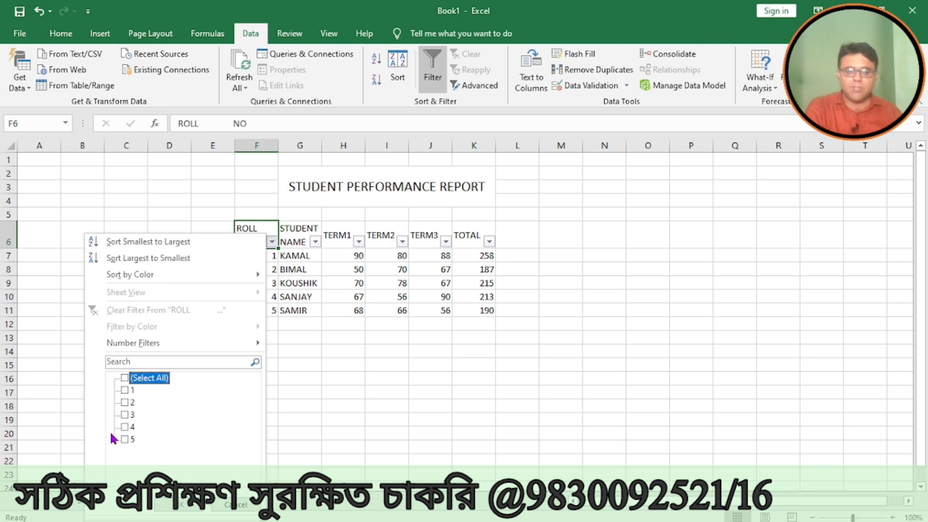
left_click(124, 427)
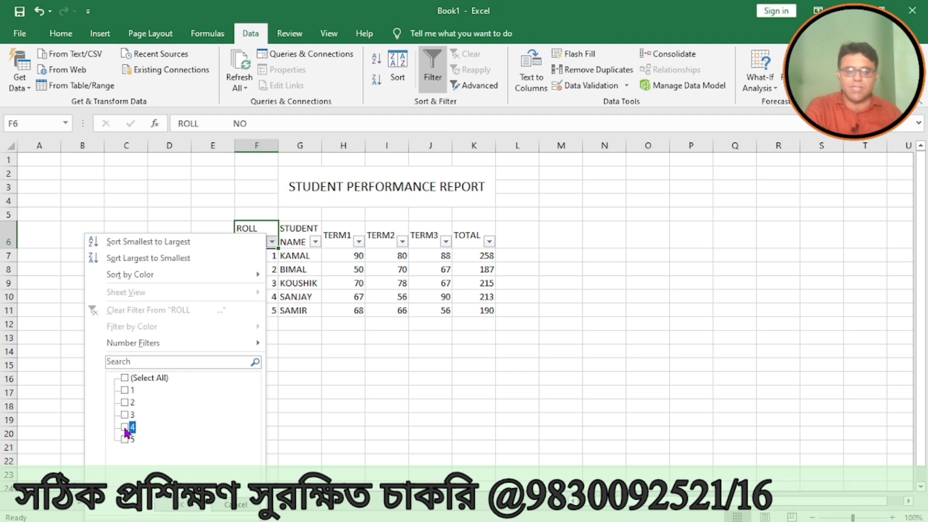
left_click(173, 508)
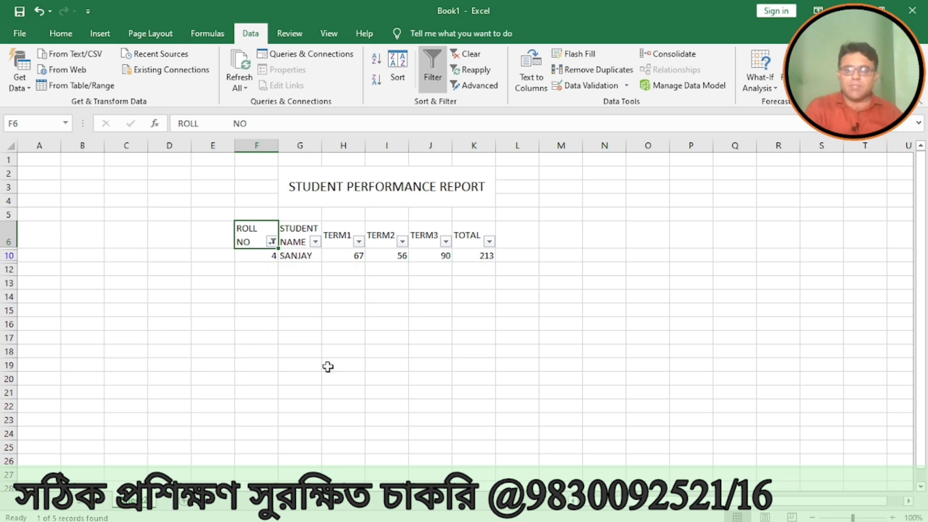
- Clear the ROLL NO filter and filter the STUDENT NAME column to show only the student with roll number 4
left_click(472, 60)
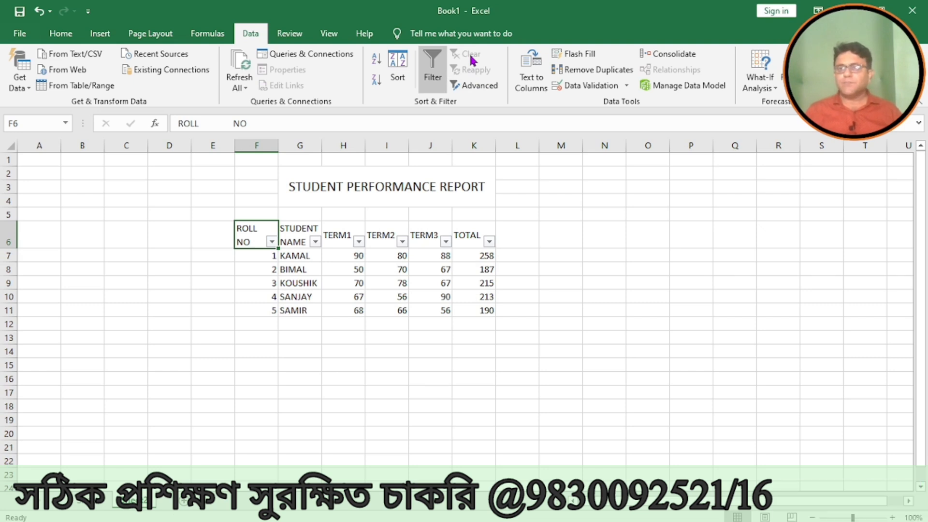
left_click(315, 241)
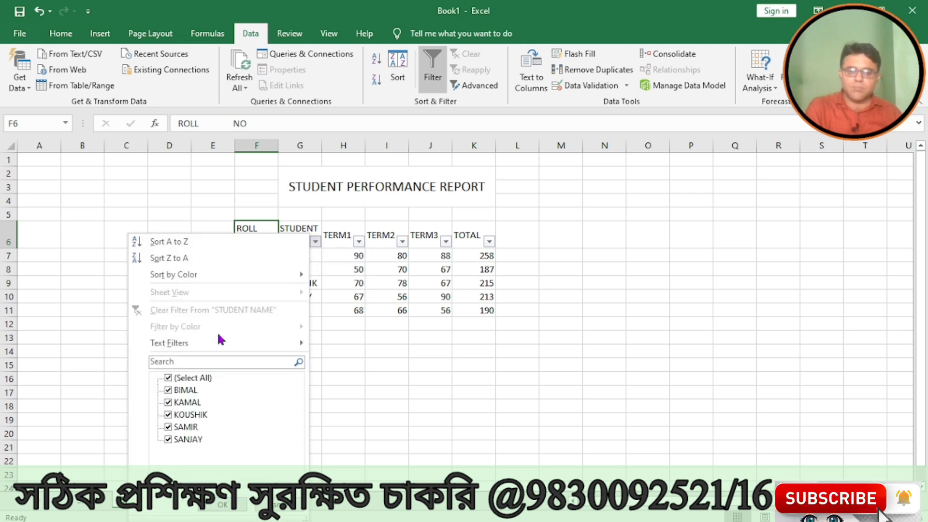
left_click(167, 378)
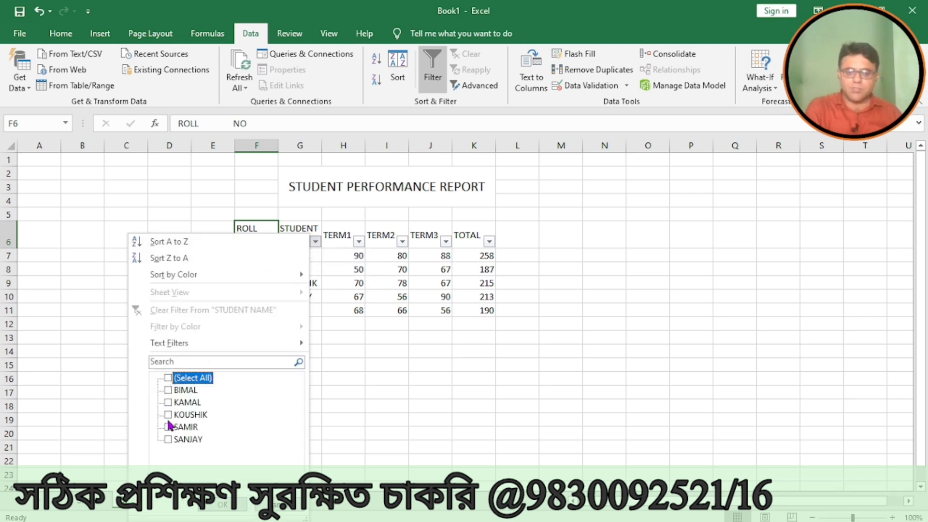
left_click(167, 439)
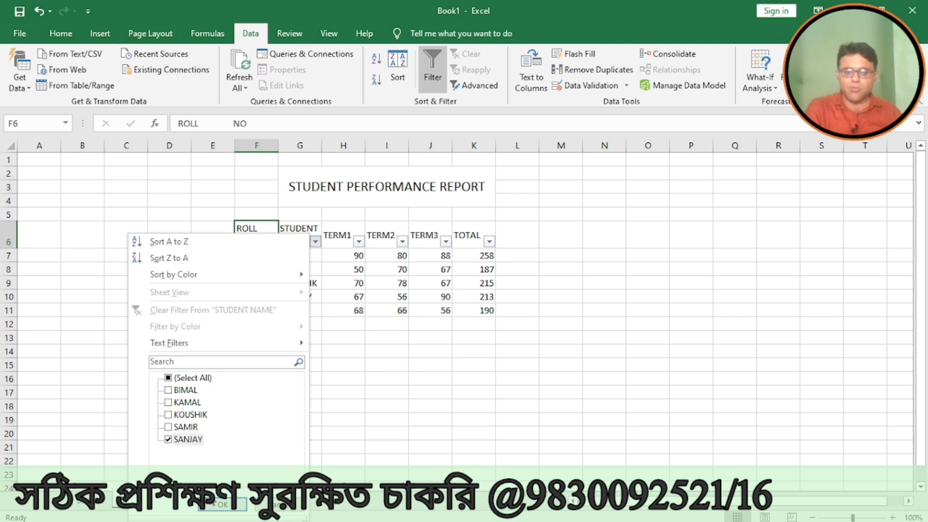
left_click(219, 505)
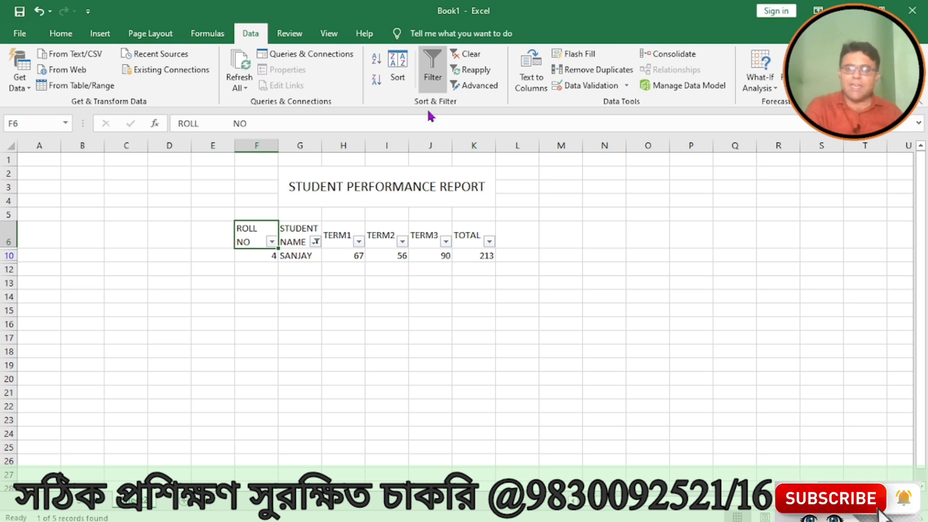
- Clear the STUDENT NAME filter and examine the column's listed values and text filter conditions without applying any
left_click(464, 54)
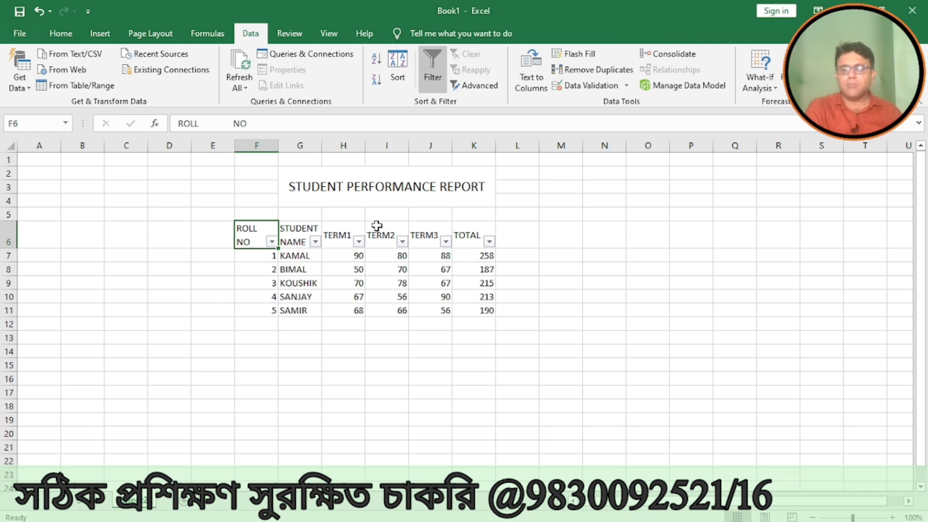
left_click(315, 241)
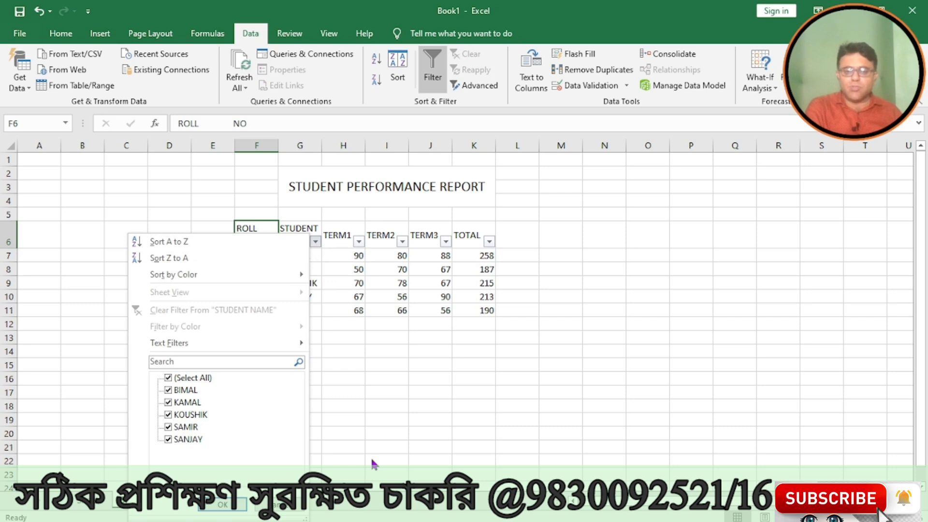
left_click(368, 405)
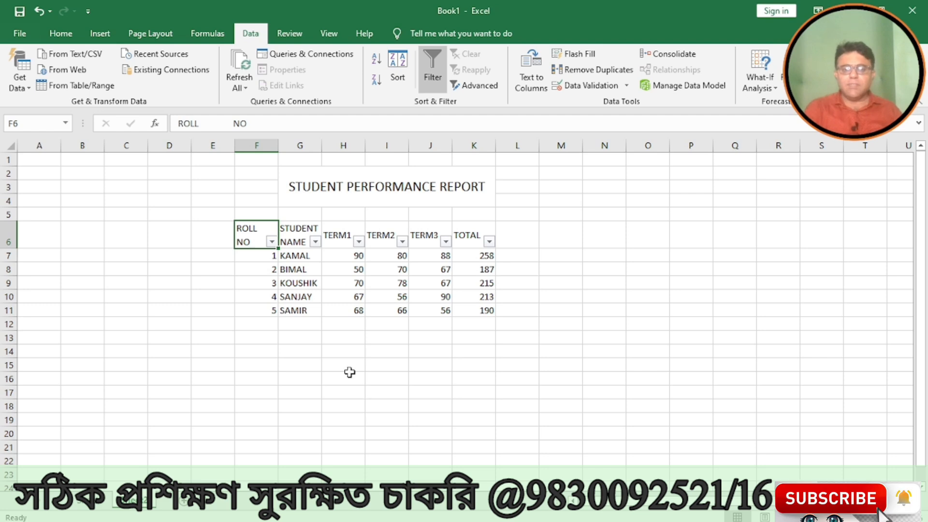
left_click(314, 243)
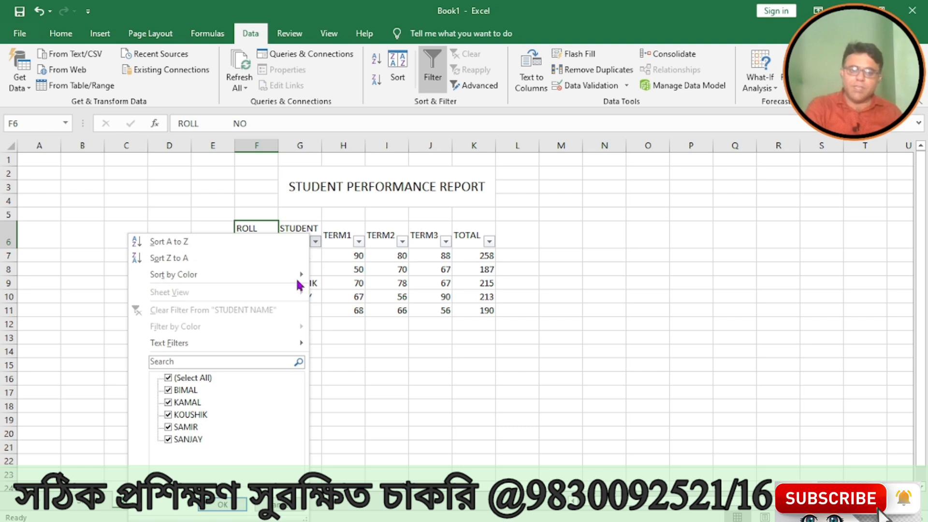
mouse_move(265, 347)
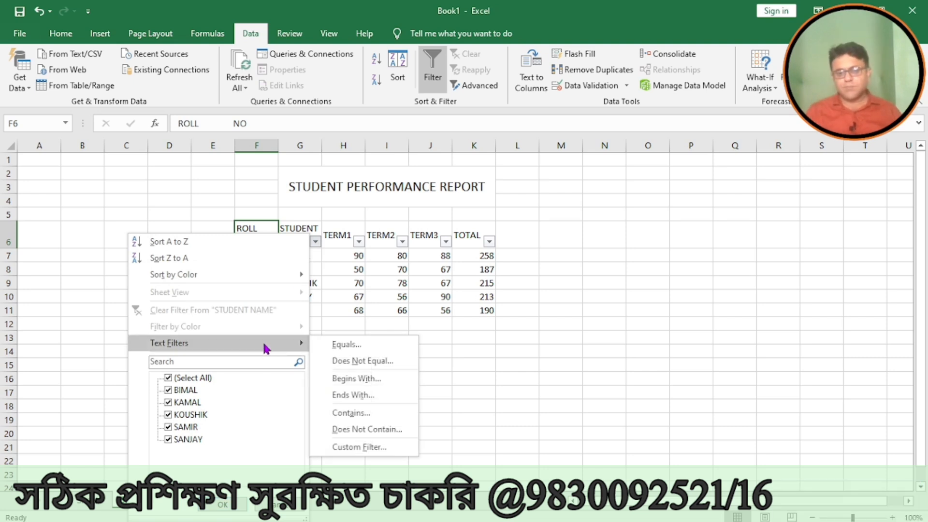
left_click(489, 349)
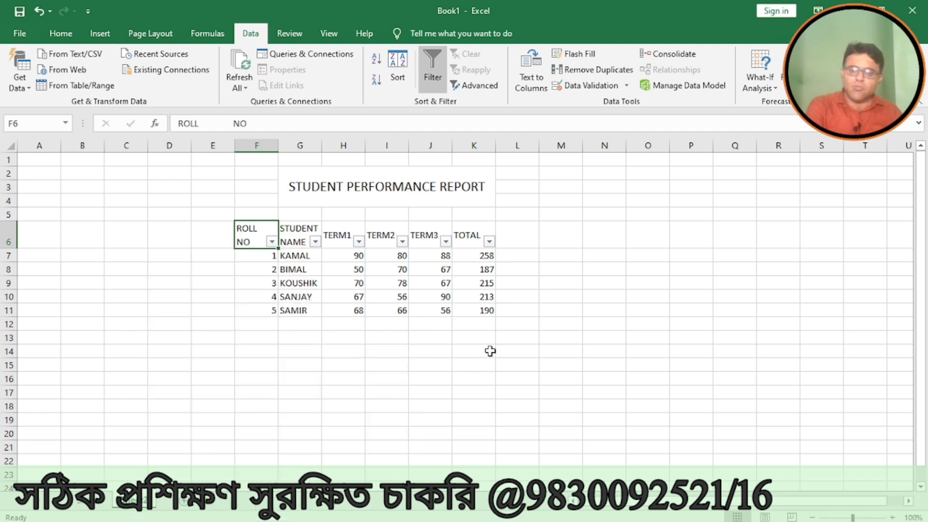
- Select the student names from G7 to G12, filter the STUDENT NAME column to names beginning with S, and clear that filter again
left_click(310, 255)
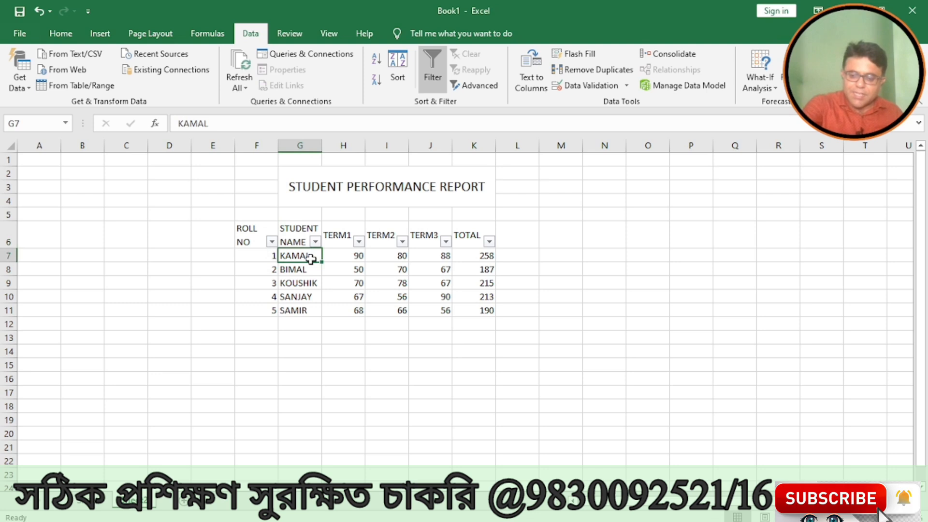
key("shift+Down")
key("shift+Down")
key("shift+Down")
key("shift+Down")
key("shift+Down")
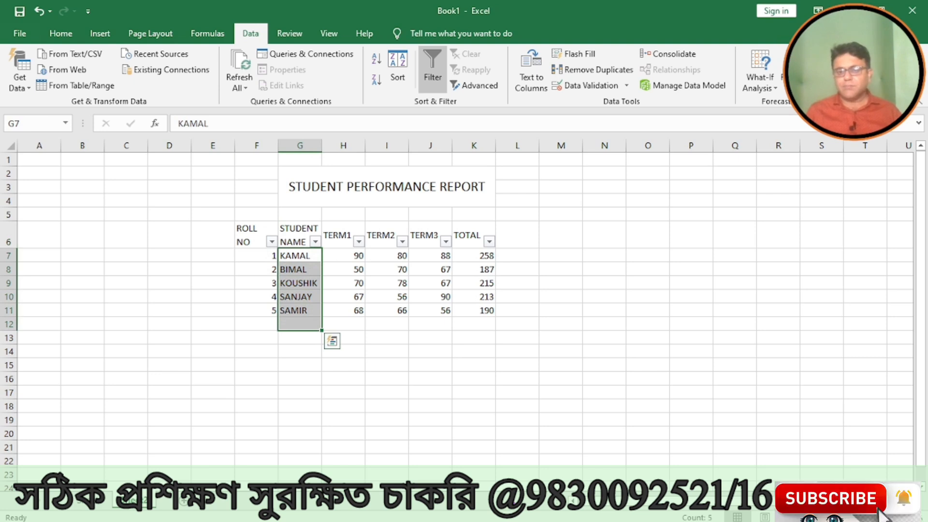
left_click(315, 243)
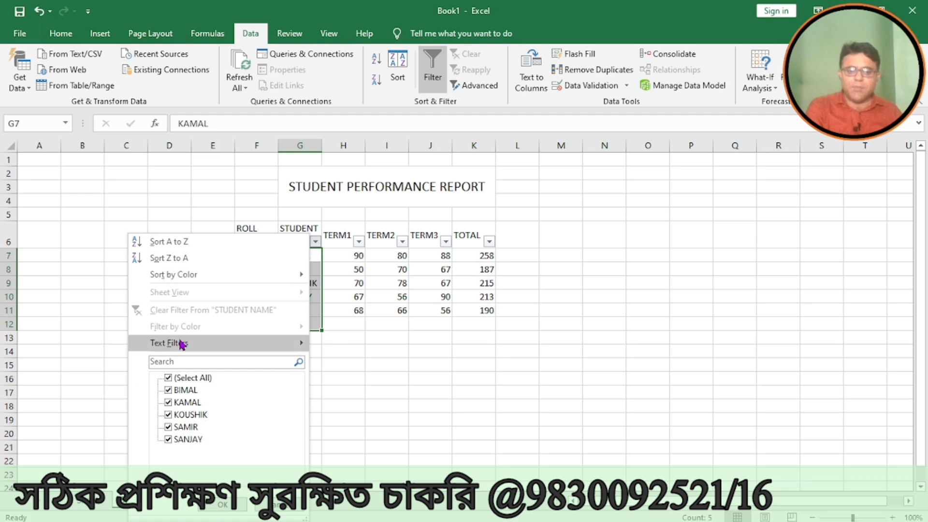
mouse_move(185, 343)
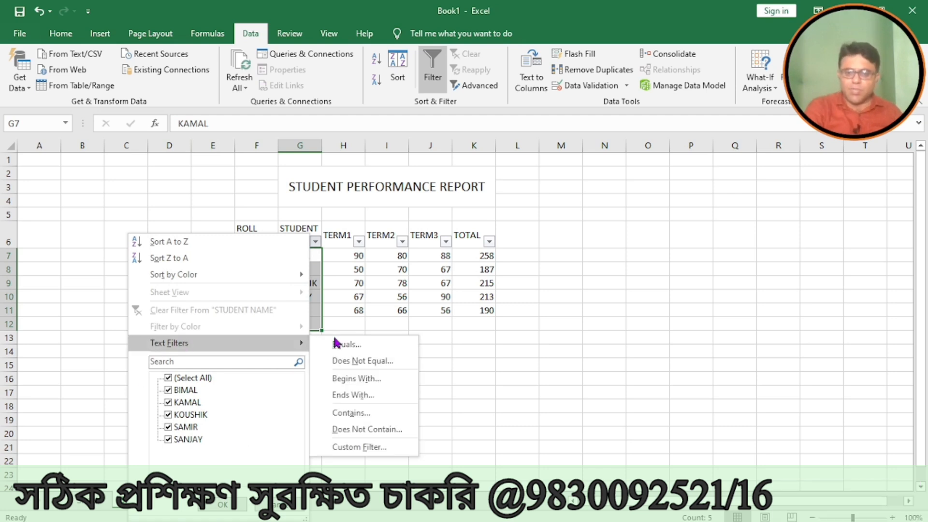
left_click(373, 382)
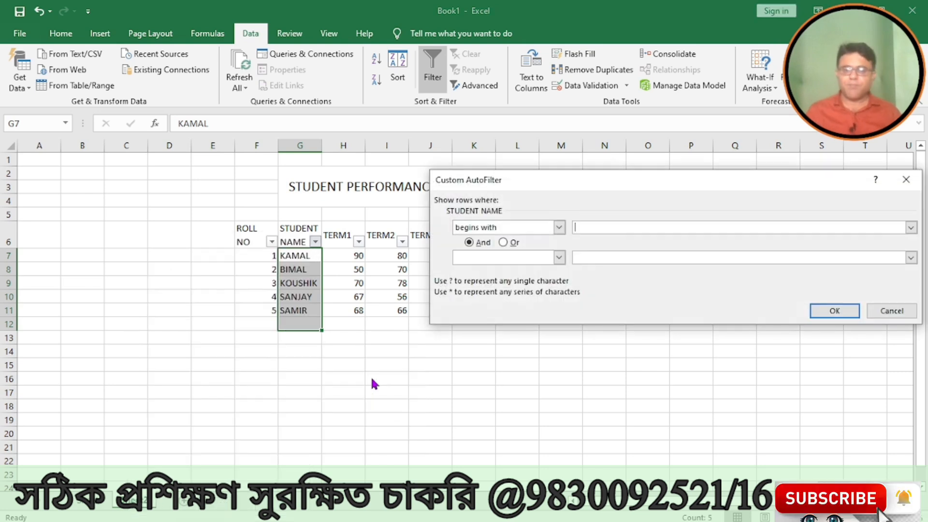
type("S")
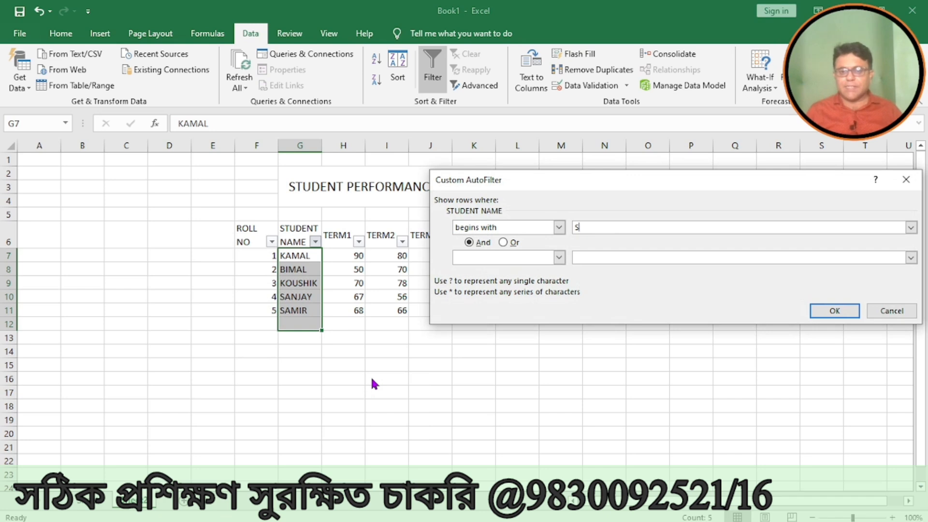
left_click(826, 314)
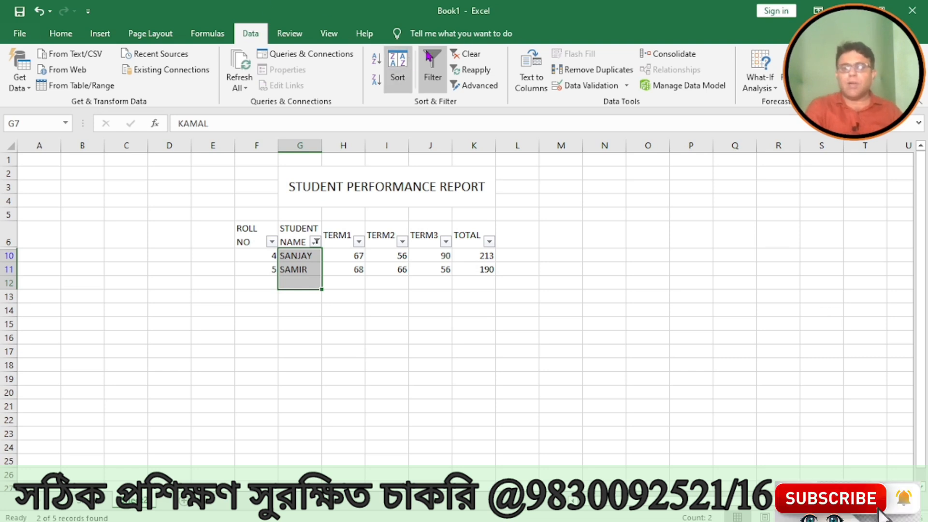
left_click(470, 55)
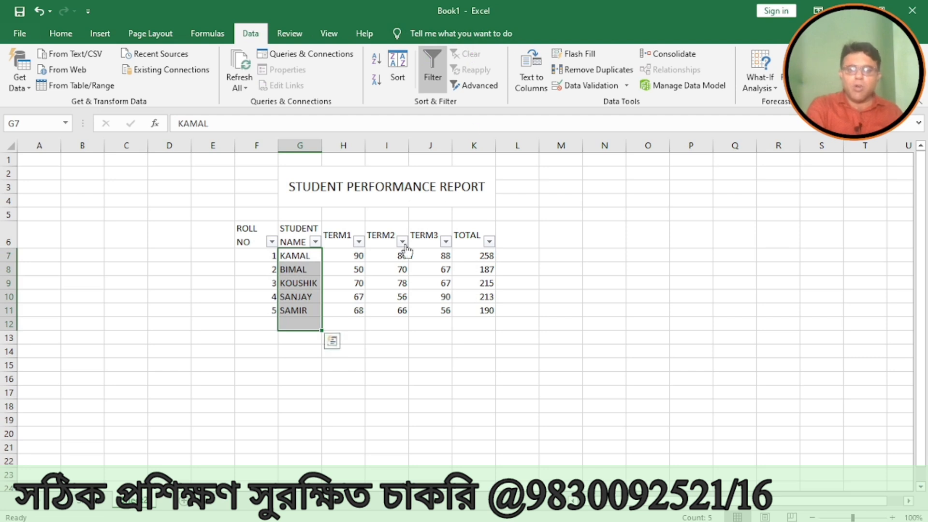
- Filter the STUDENT NAME column with an equals condition for the name of the roll number 2 student, and clear that filter again
left_click(315, 242)
mouse_move(251, 344)
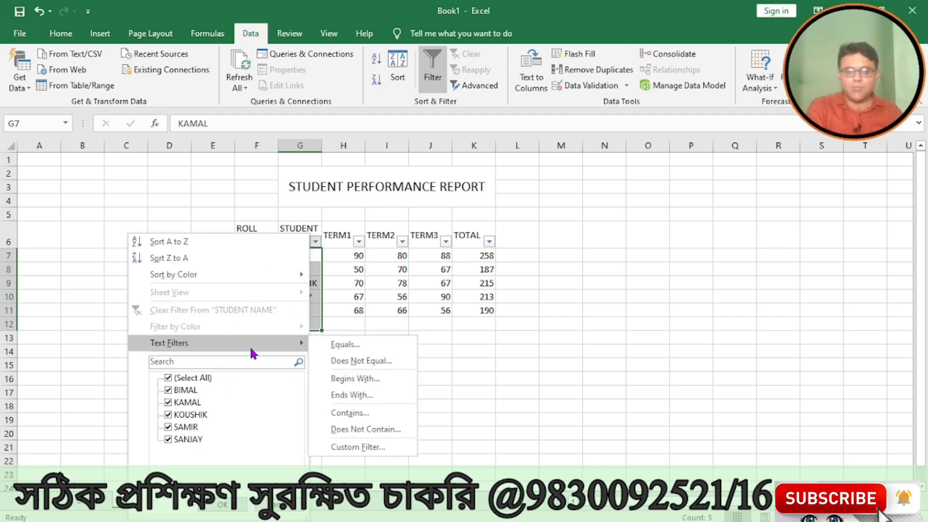
left_click(341, 346)
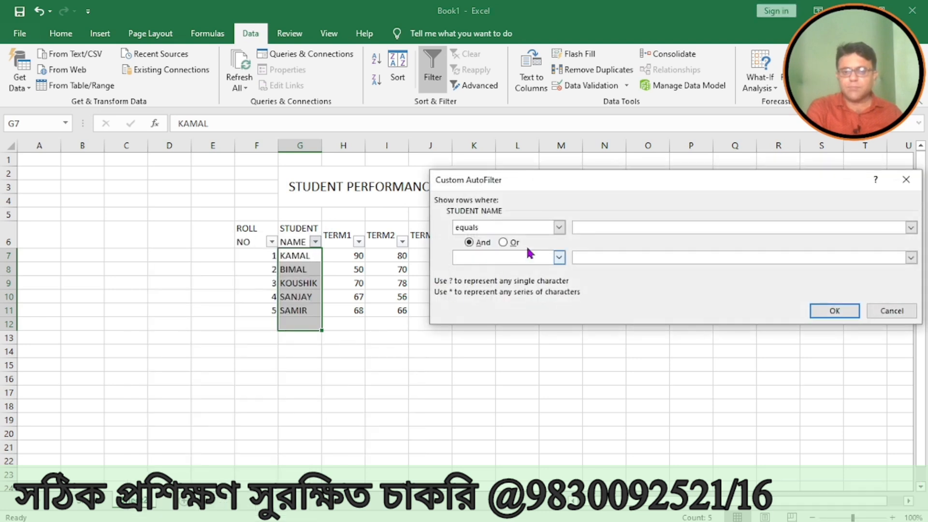
type("BIMAL")
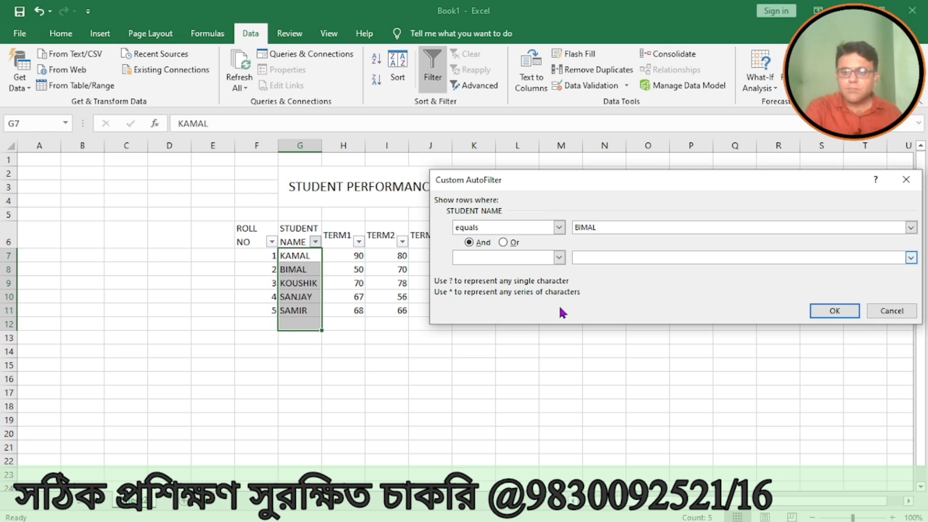
left_click(828, 312)
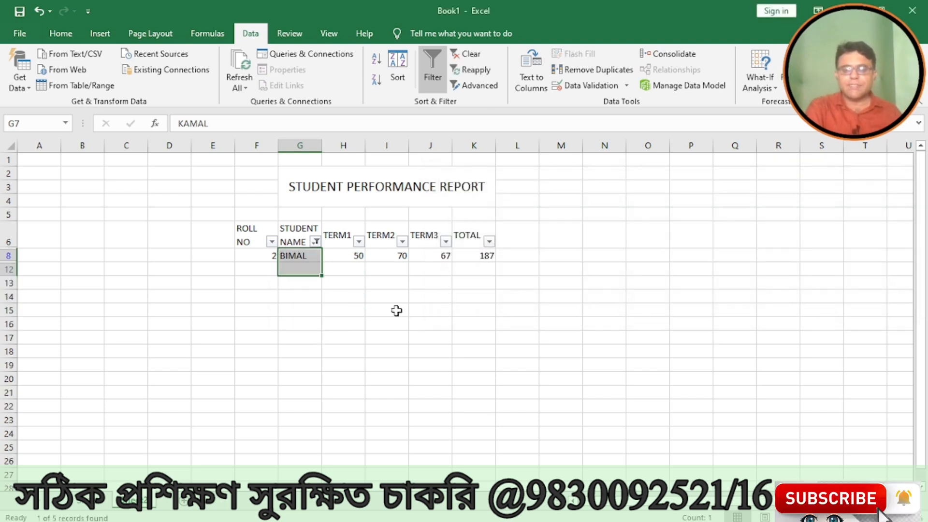
left_click(465, 57)
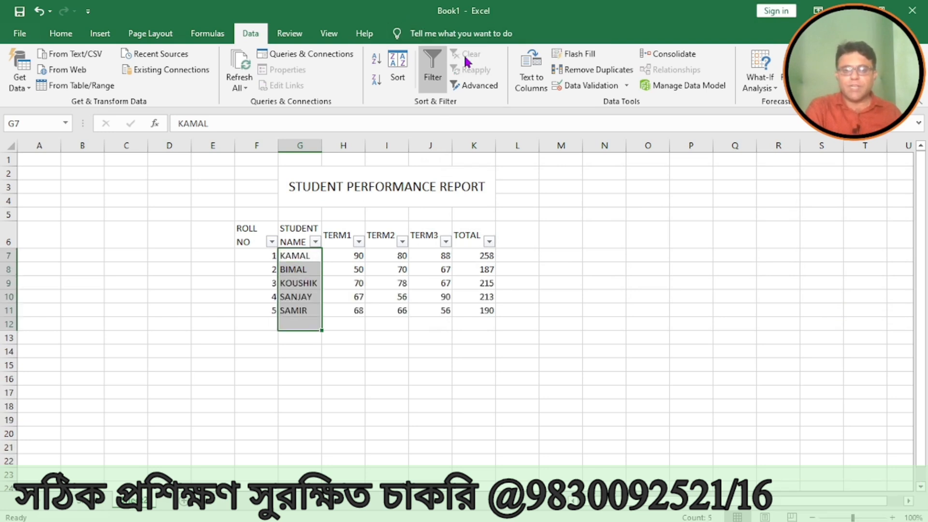
left_click(300, 349)
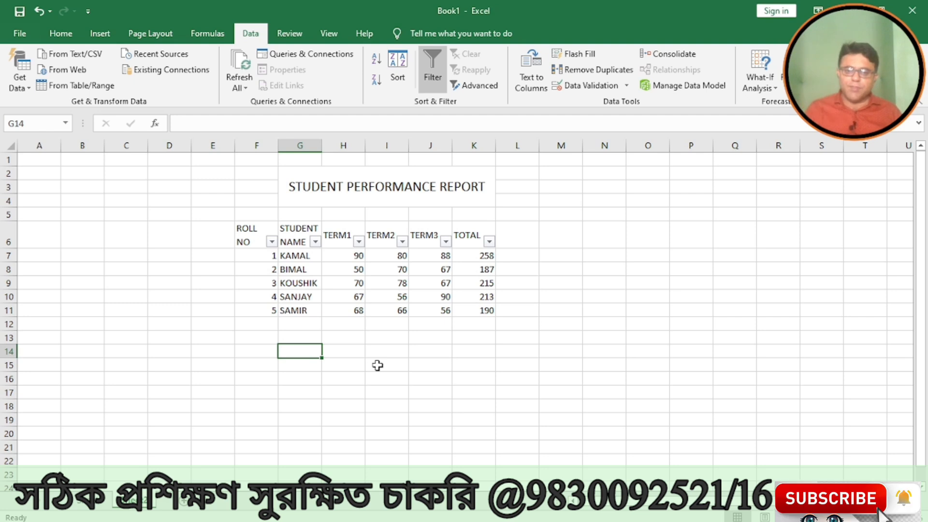
- Examine the number filter conditions of the TERM1 column and its marks in H7:H11 without applying a filter
left_click(359, 242)
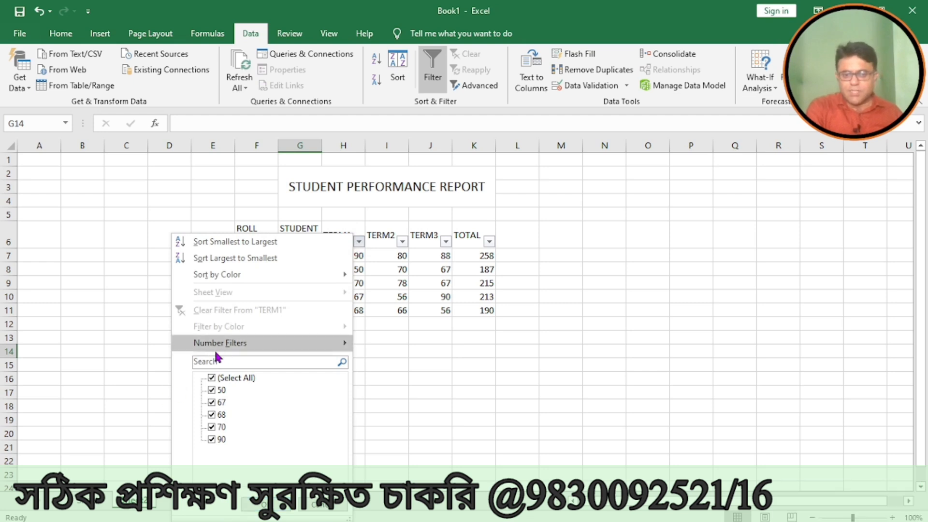
mouse_move(225, 344)
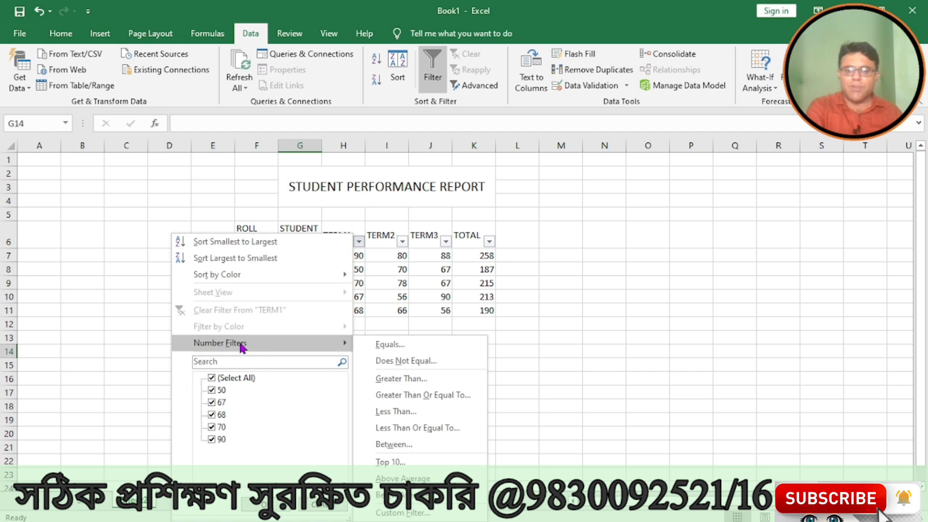
left_click(603, 326)
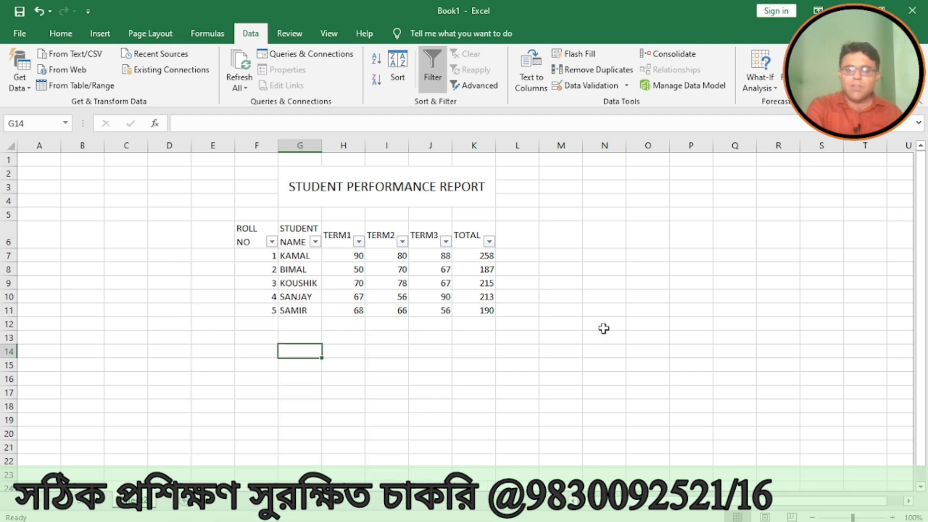
left_click(347, 255)
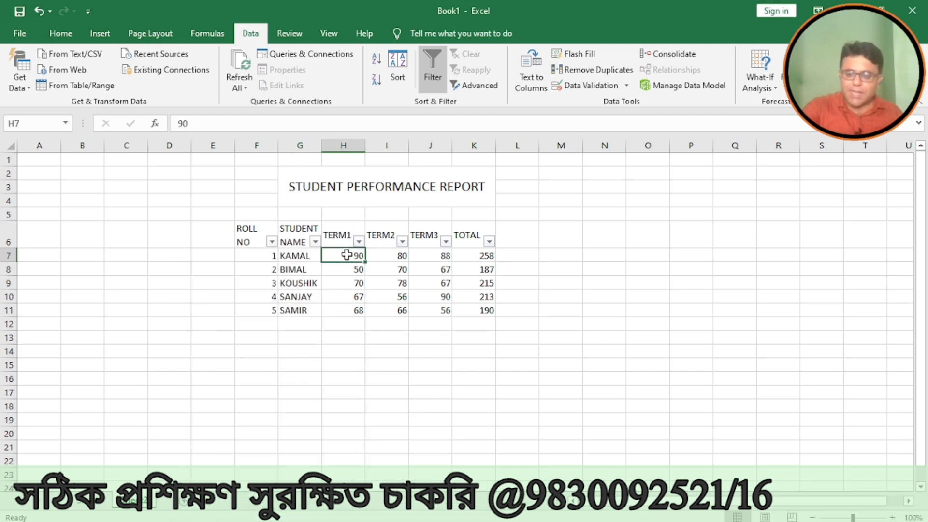
key("shift+Down")
key("shift+Down")
key("shift+Down")
key("shift+Down")
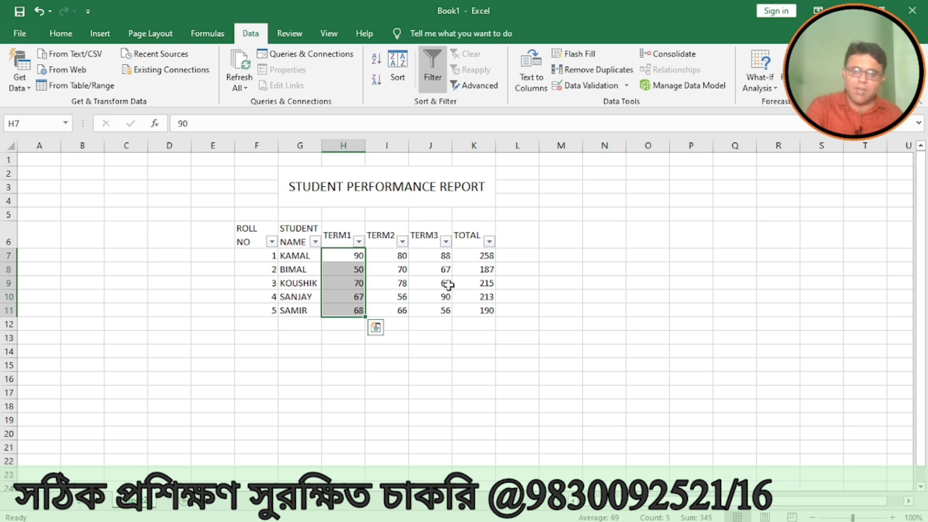
left_click(388, 396)
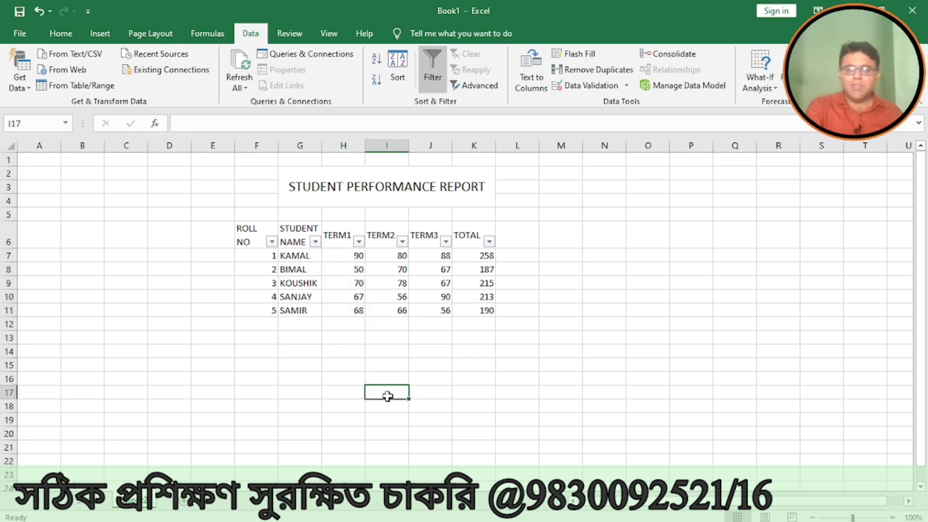
- Filter the TERM1 column to marks less than or equal to 70, and clear that filter again
left_click(359, 243)
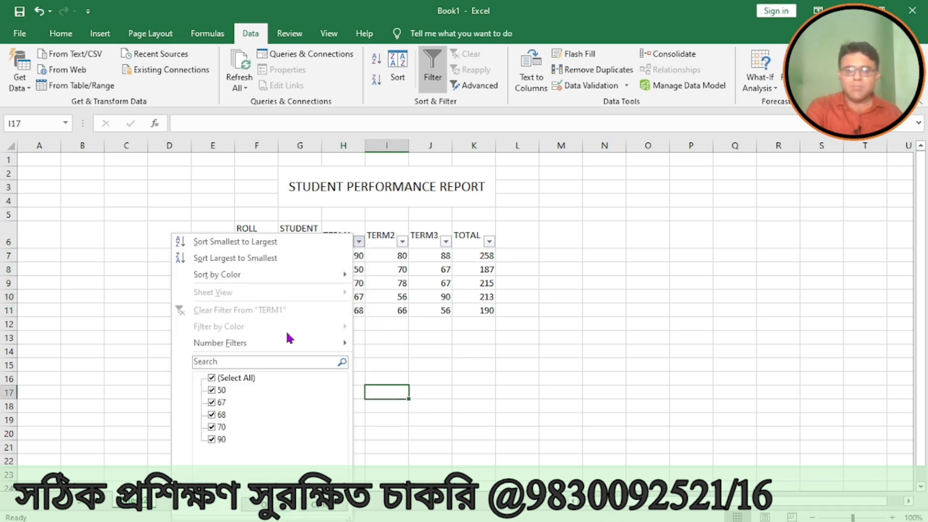
mouse_move(292, 344)
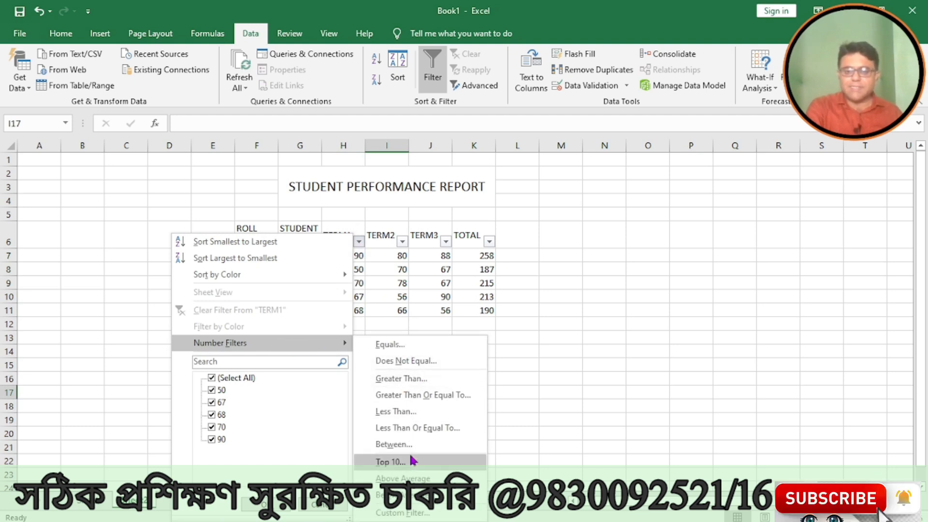
left_click(418, 429)
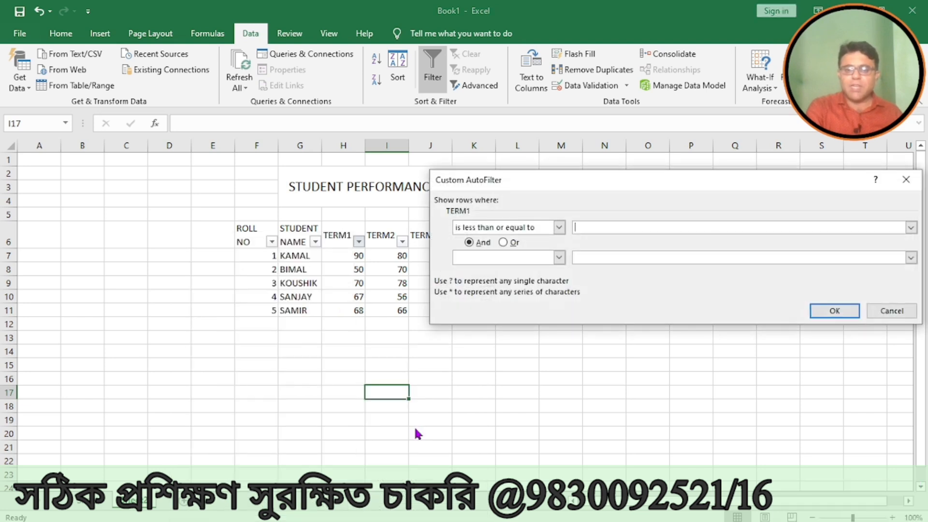
left_click(596, 228)
type("70")
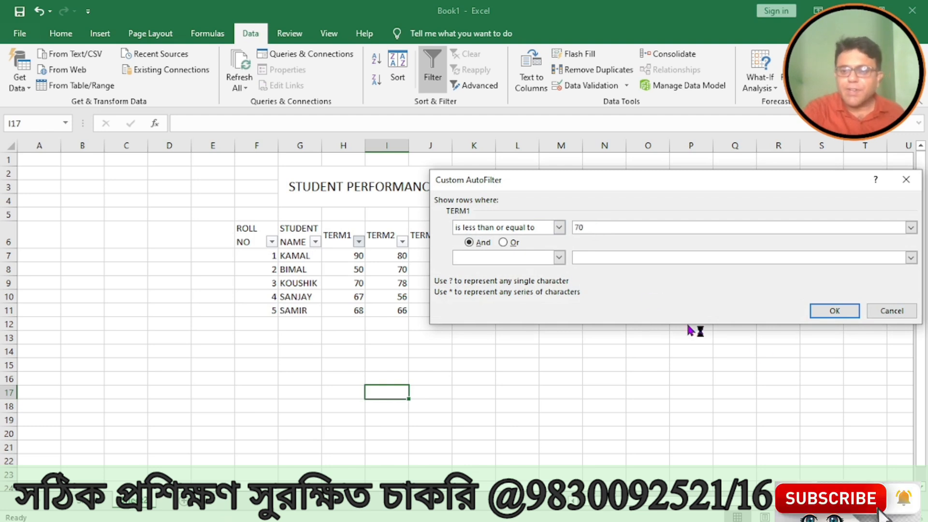
left_click(818, 309)
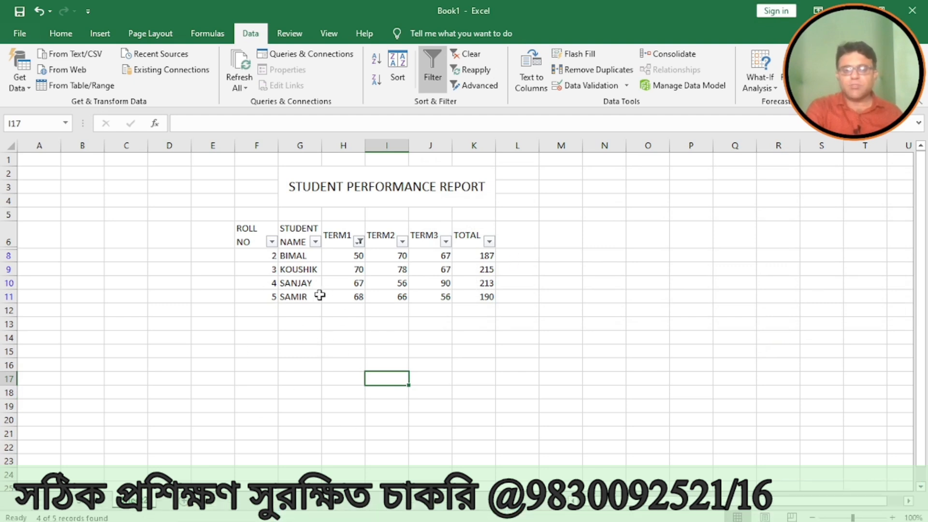
left_click(344, 258)
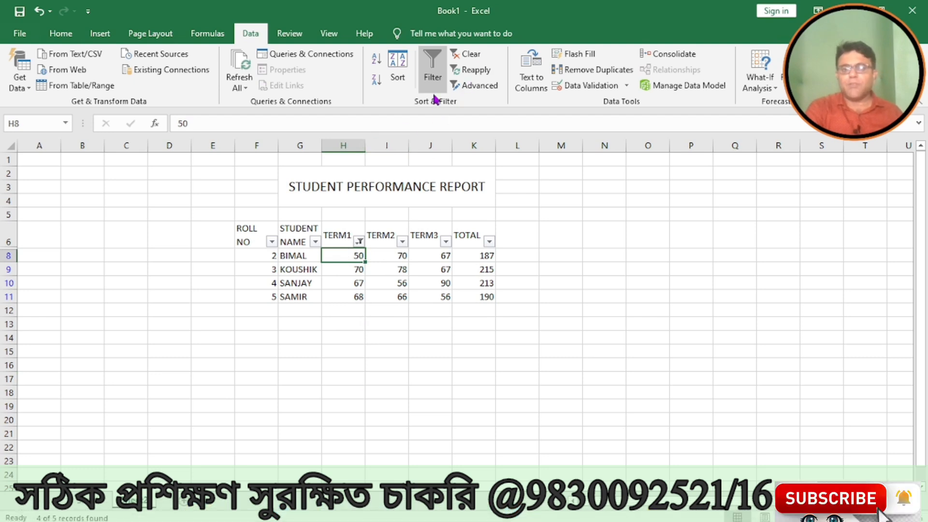
left_click(470, 56)
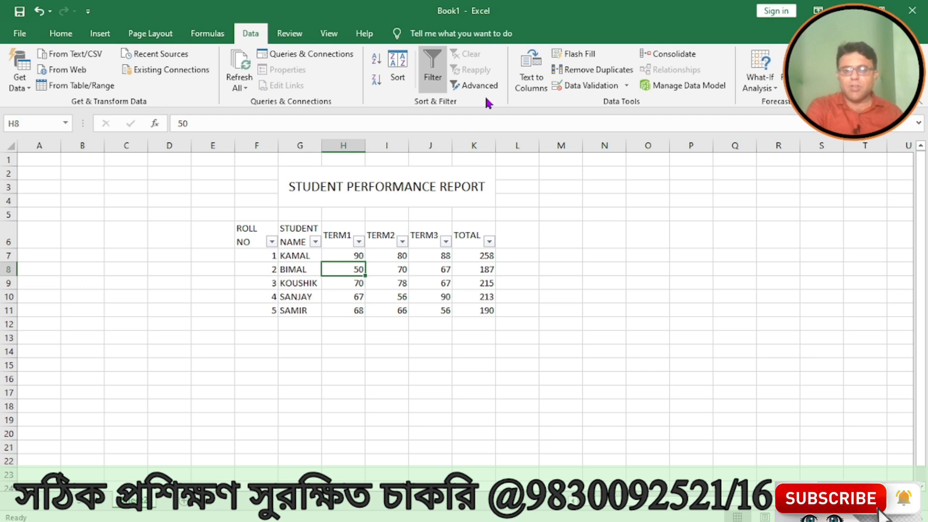
- Filter the TERM2 column to marks between 70 and 80, and clear that filter again
left_click(402, 243)
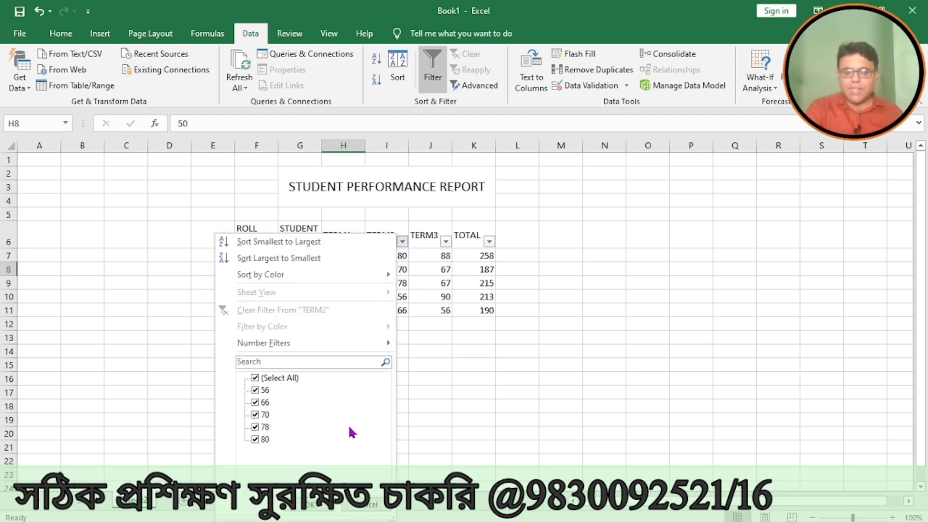
mouse_move(363, 347)
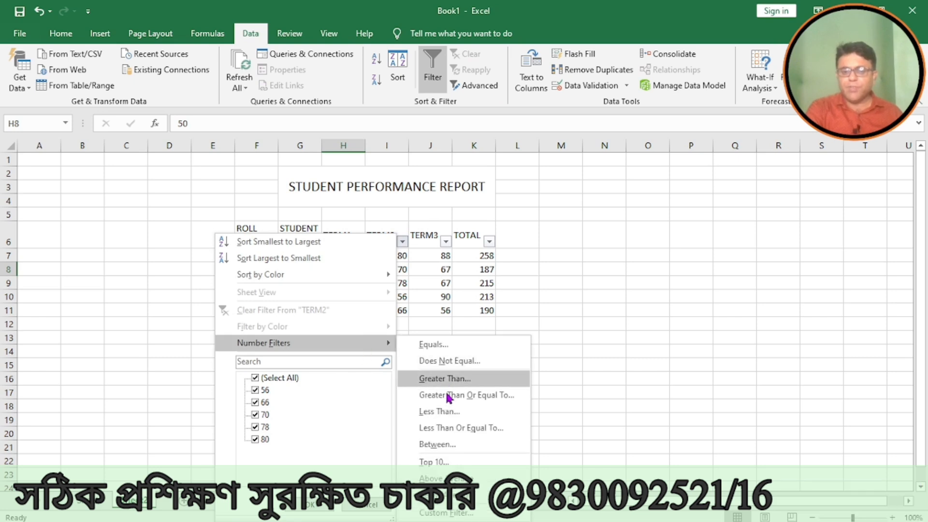
left_click(434, 442)
type("70")
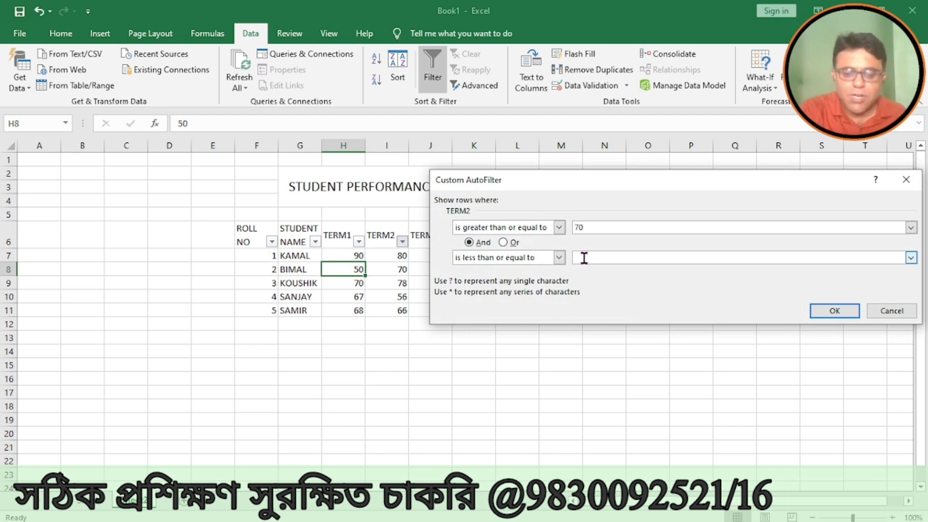
type("80")
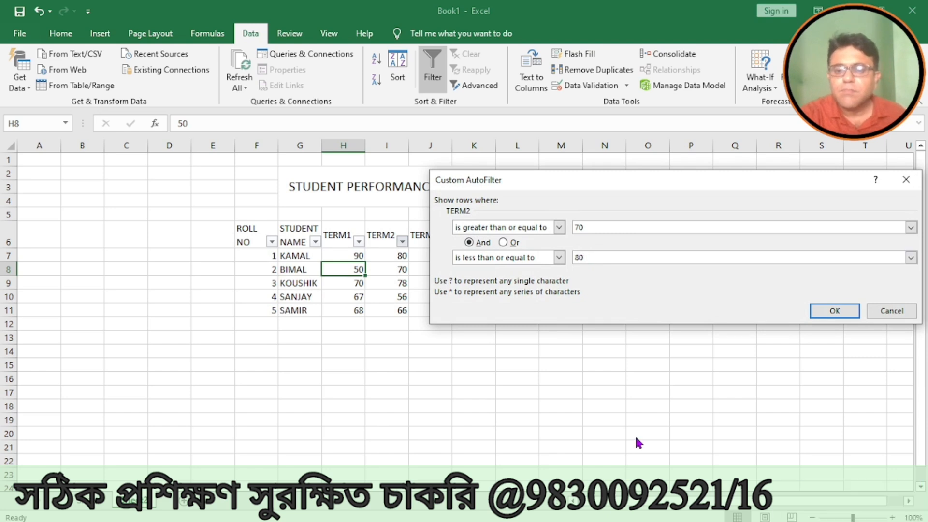
left_click(818, 308)
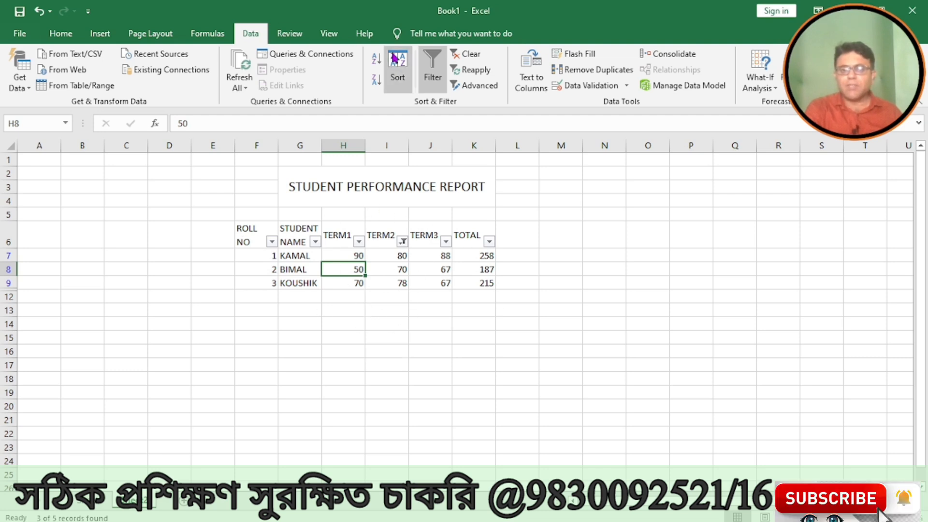
left_click(465, 54)
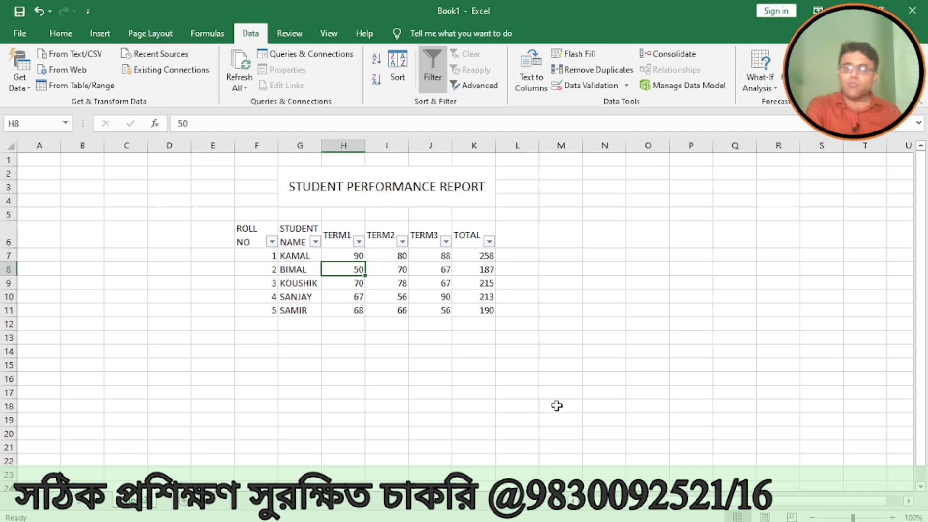
- Filter the TOTAL column to values greater than or equal to 250, and clear that filter again
left_click(491, 241)
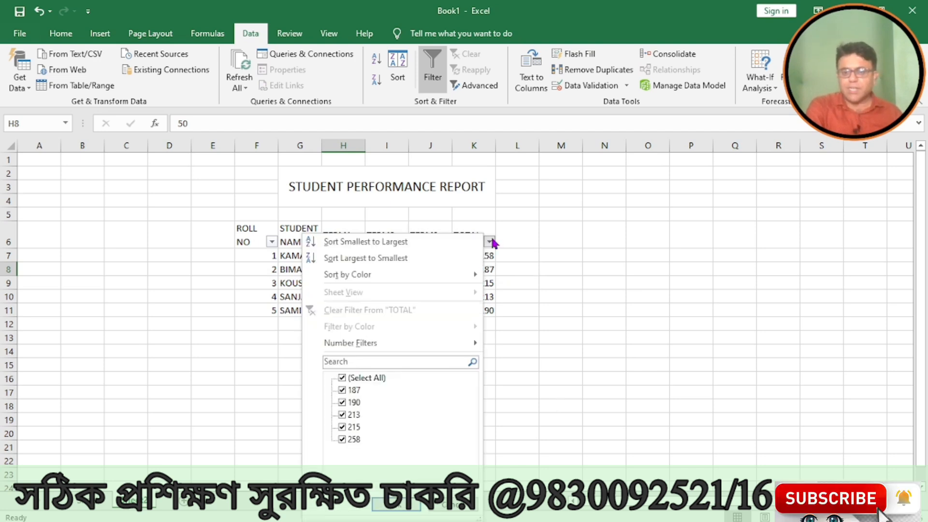
mouse_move(399, 344)
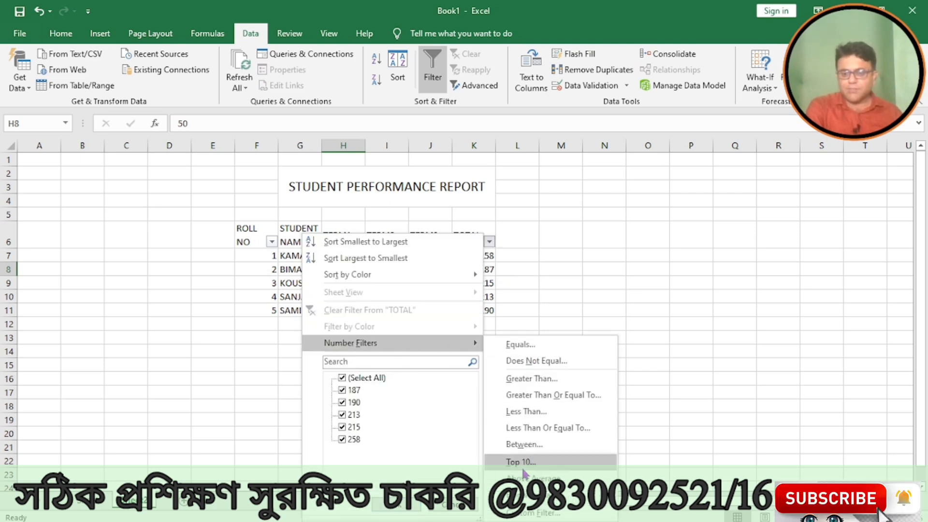
left_click(546, 395)
type("2")
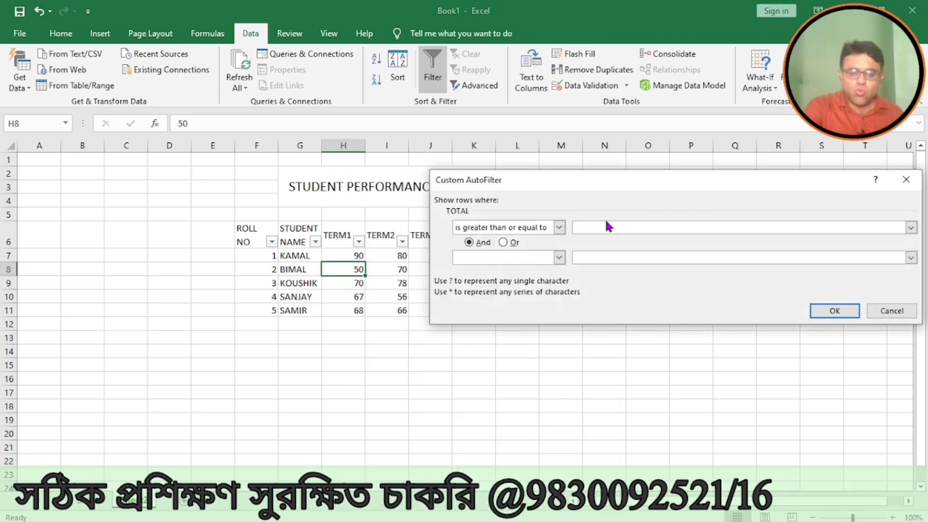
type("50")
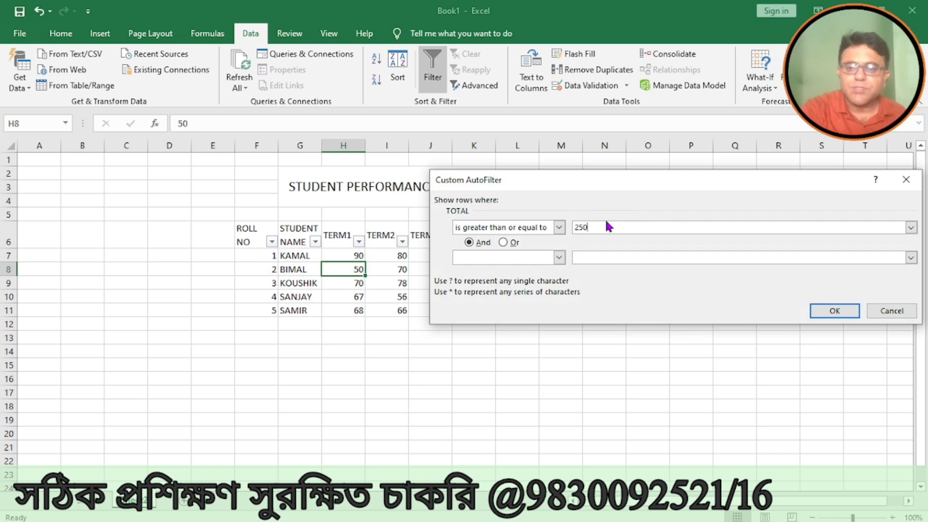
left_click(832, 309)
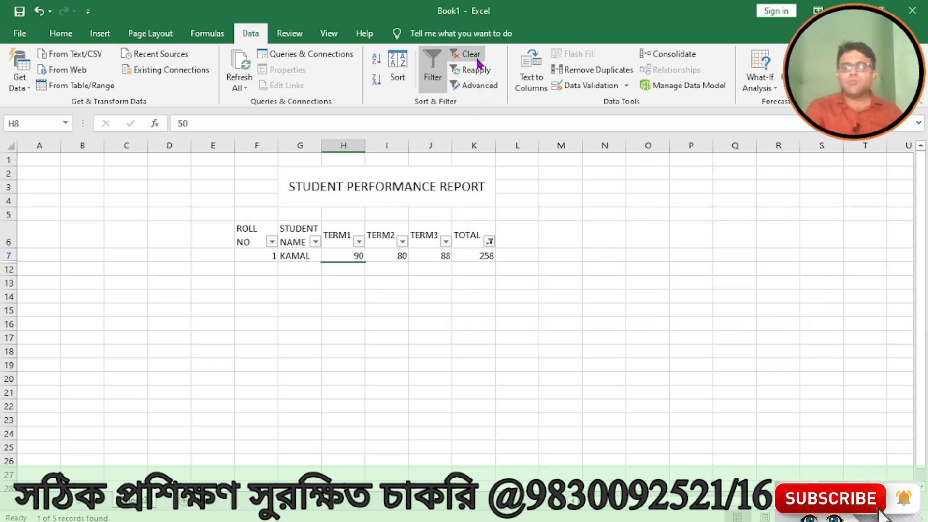
left_click(469, 54)
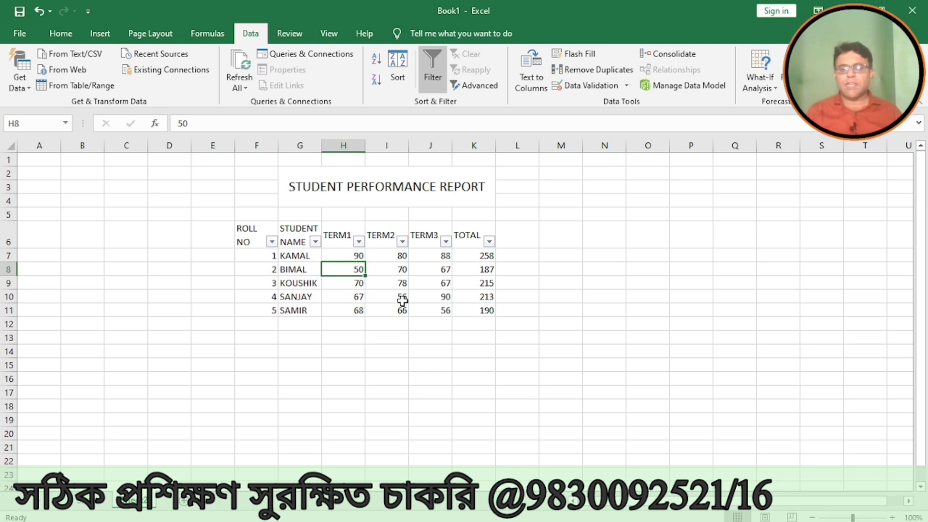
- Check the STUDENT NAME filter options without applying any, and turn off filtering for the report table
left_click(315, 242)
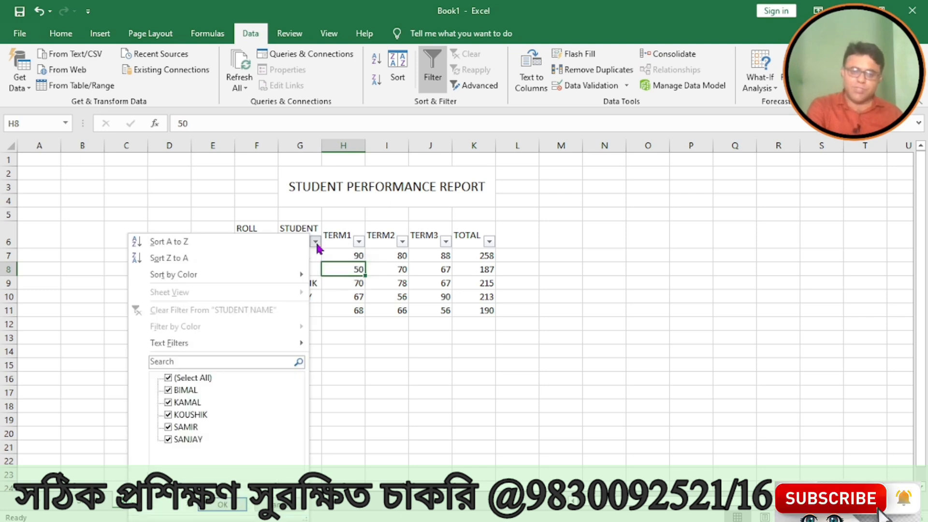
left_click(333, 208)
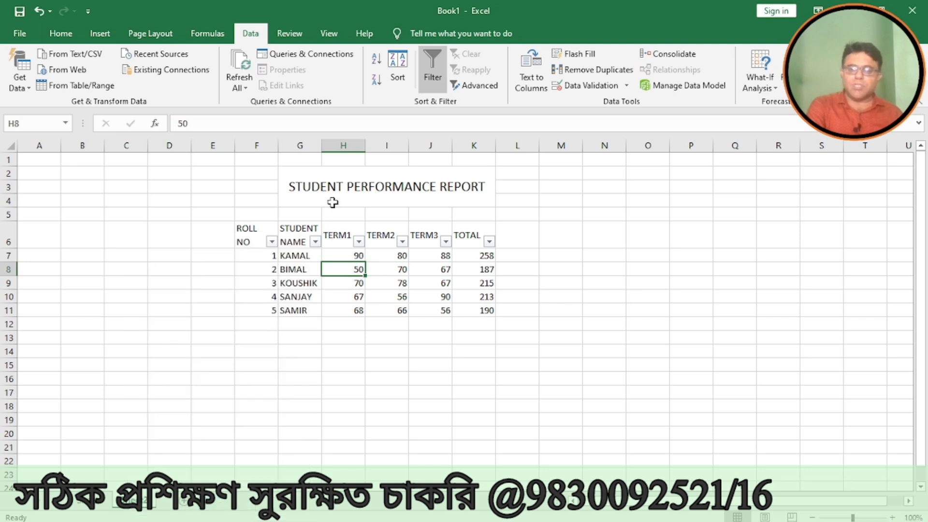
left_click(307, 228)
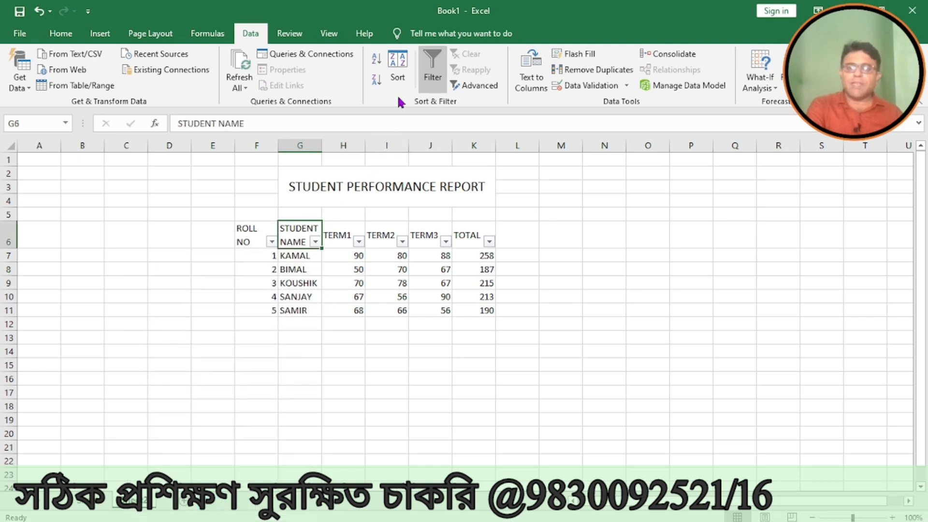
left_click(428, 80)
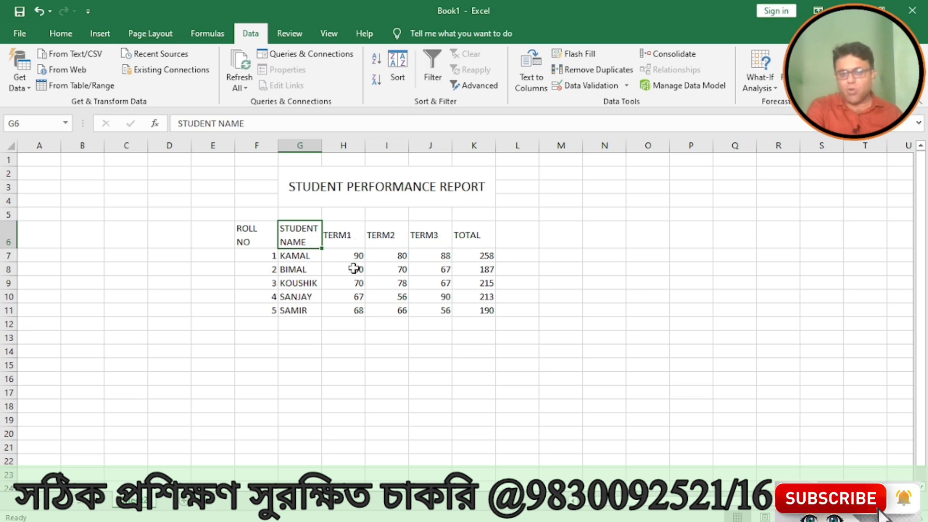
- Select the report's heading cells F6:K6, from ROLL NO to TOTAL, to review them, and deselect them again
left_click(255, 229)
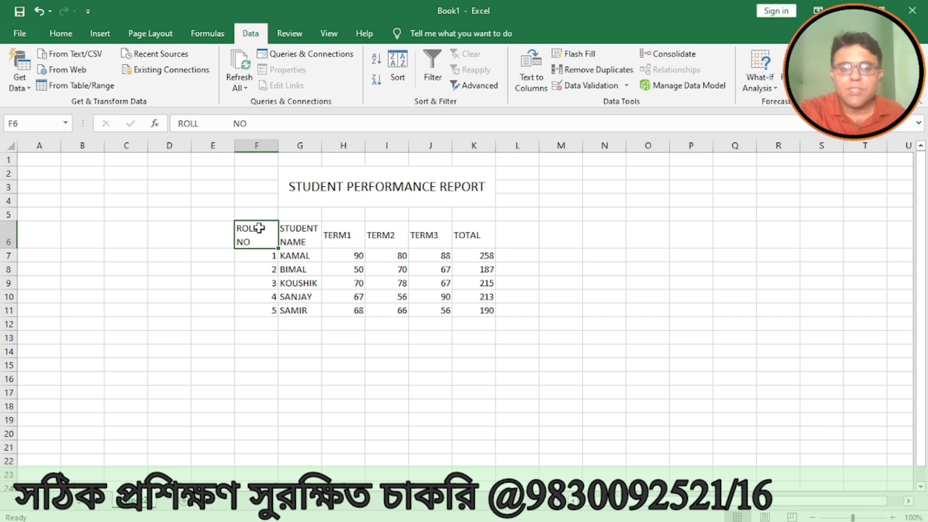
key("shift+Right")
key("shift+Right")
key("shift+Right")
key("shift+Right")
key("shift+Right")
key("shift+Right")
key("shift+Left")
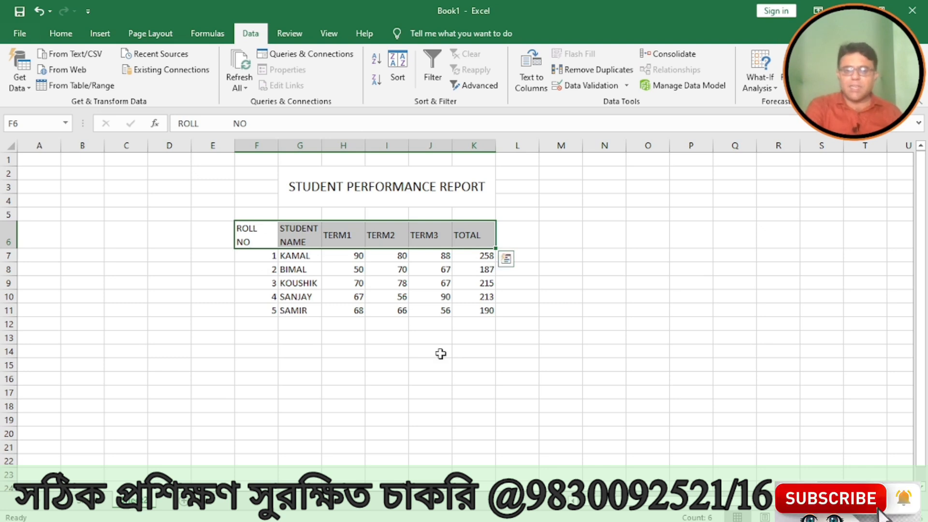
left_click(406, 413)
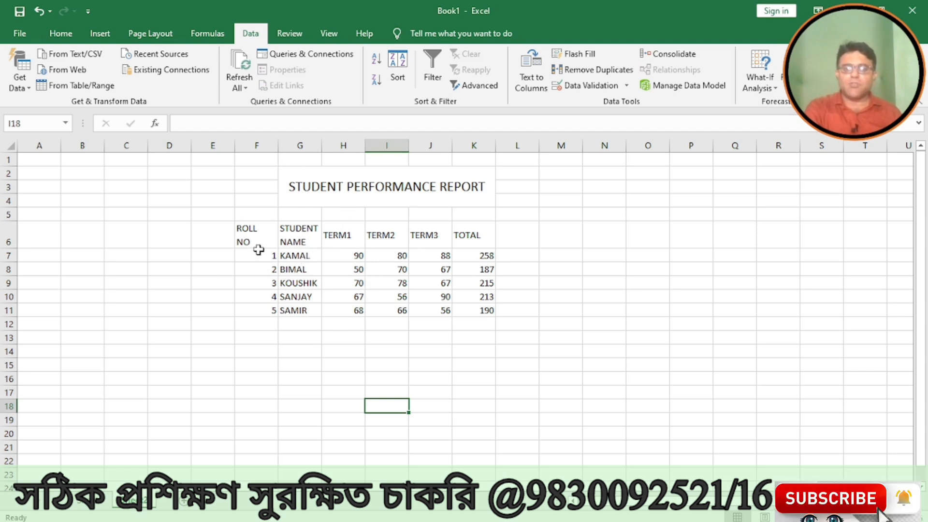
- Turn on filtering for the report table from the TERM2 heading, and check the ROLL NO filter options without applying any
left_click(379, 231)
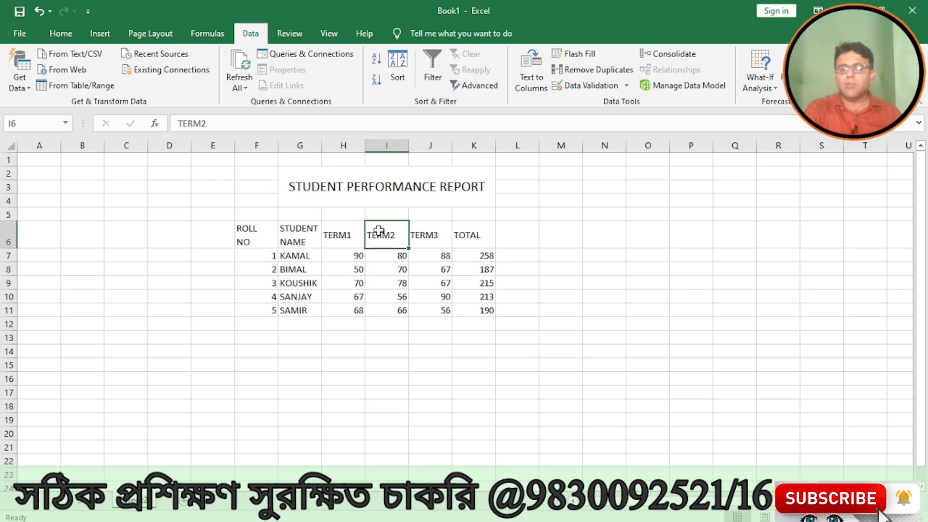
left_click(429, 76)
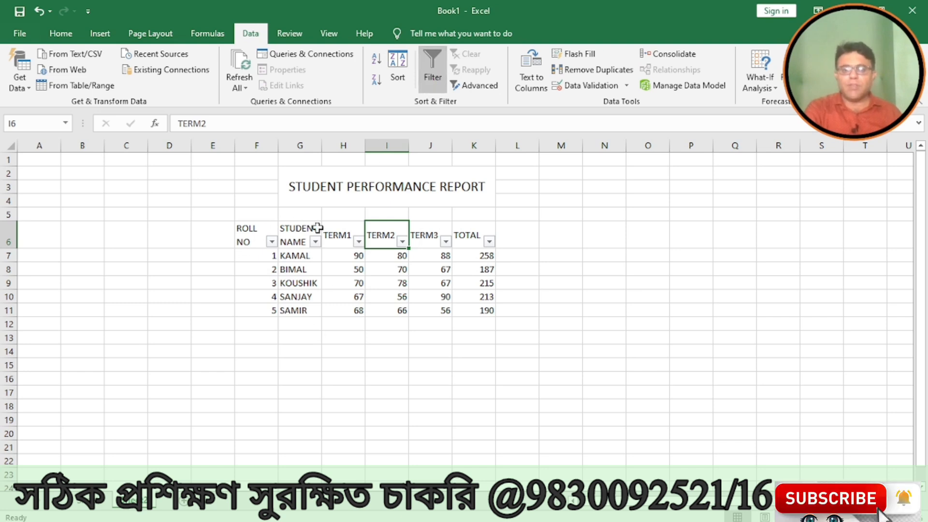
left_click(274, 242)
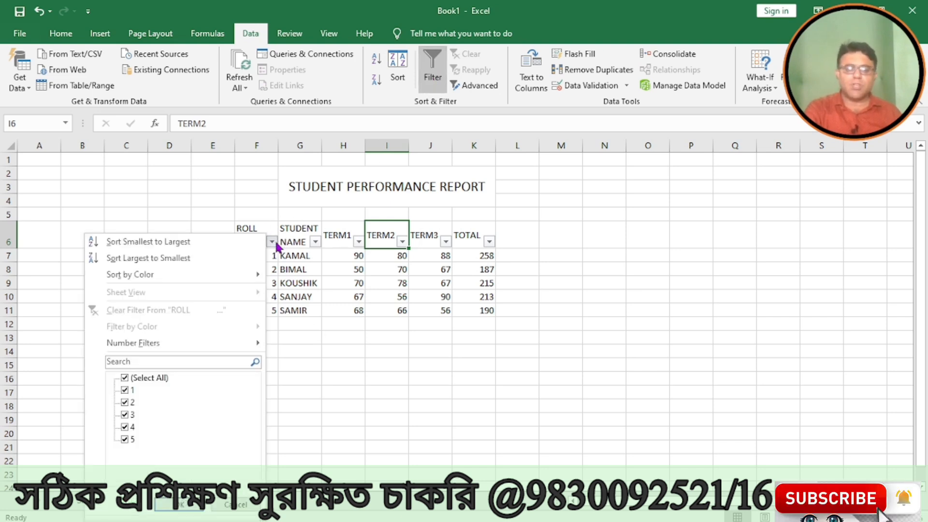
left_click(371, 383)
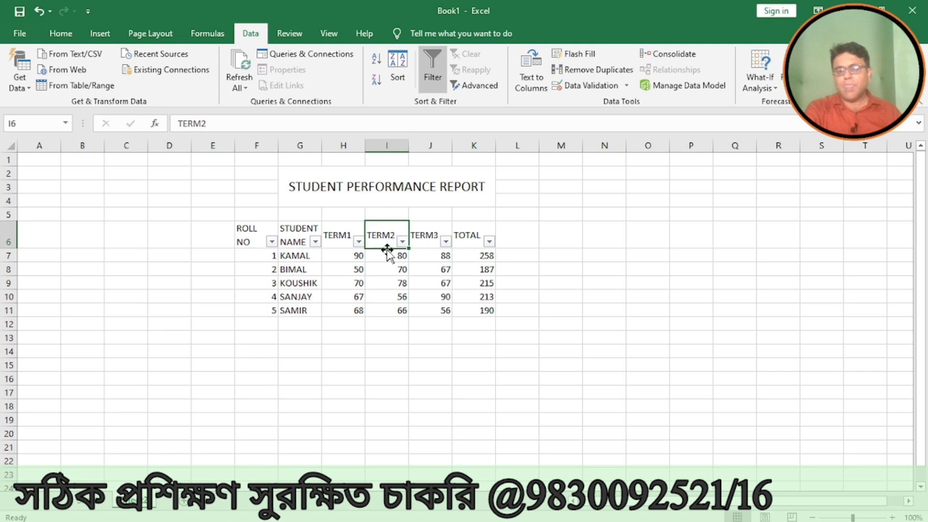
- Filter the ROLL NO column to show only roll number 3, and clear that filter again
left_click(272, 242)
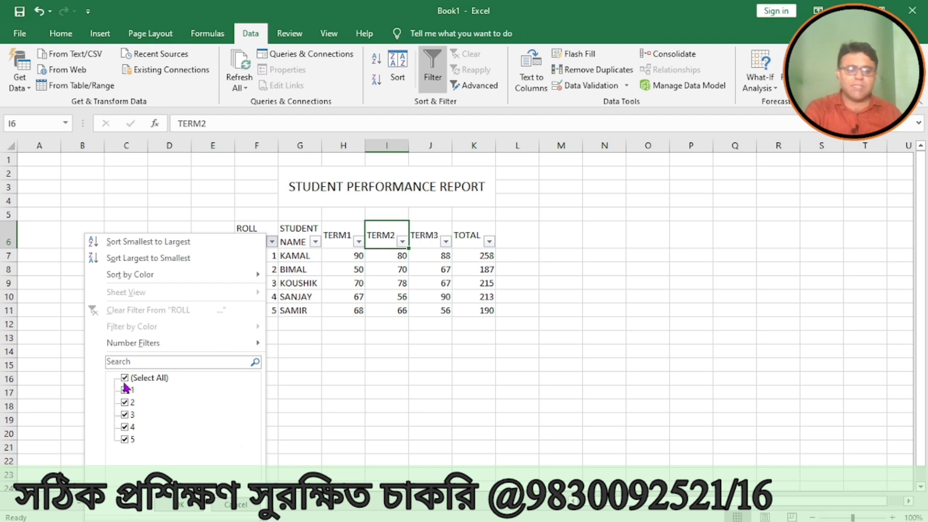
left_click(125, 378)
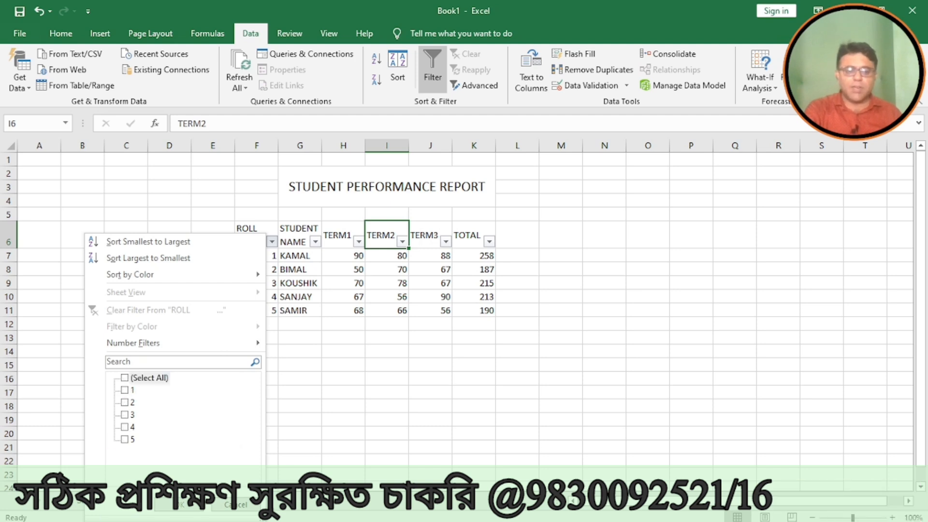
left_click(124, 415)
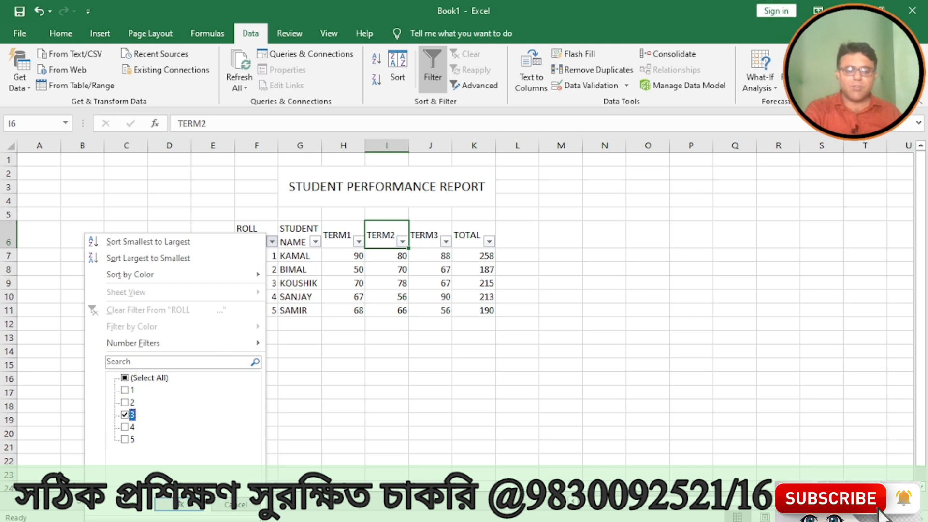
left_click(177, 504)
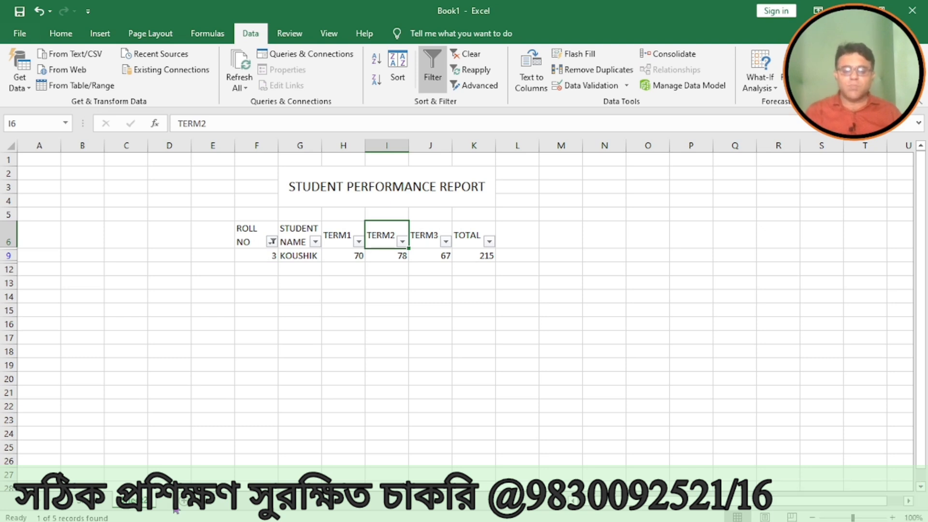
left_click(465, 55)
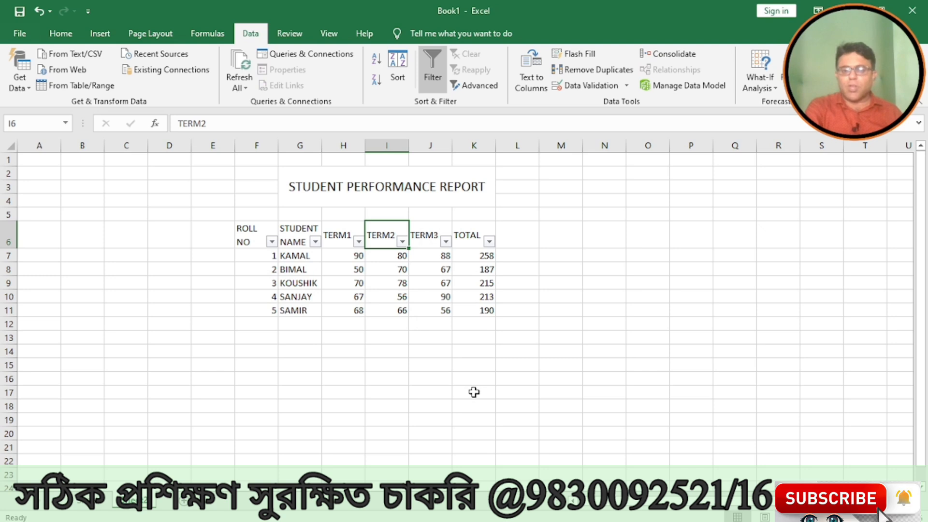
- Filter the TOTAL column to show only records with totals less than or equal to 250
left_click(489, 241)
mouse_move(378, 341)
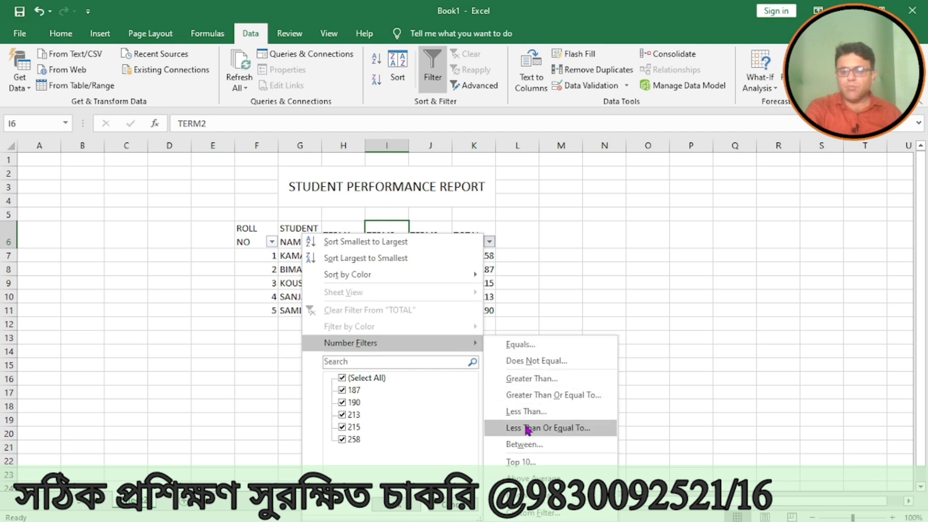
left_click(540, 427)
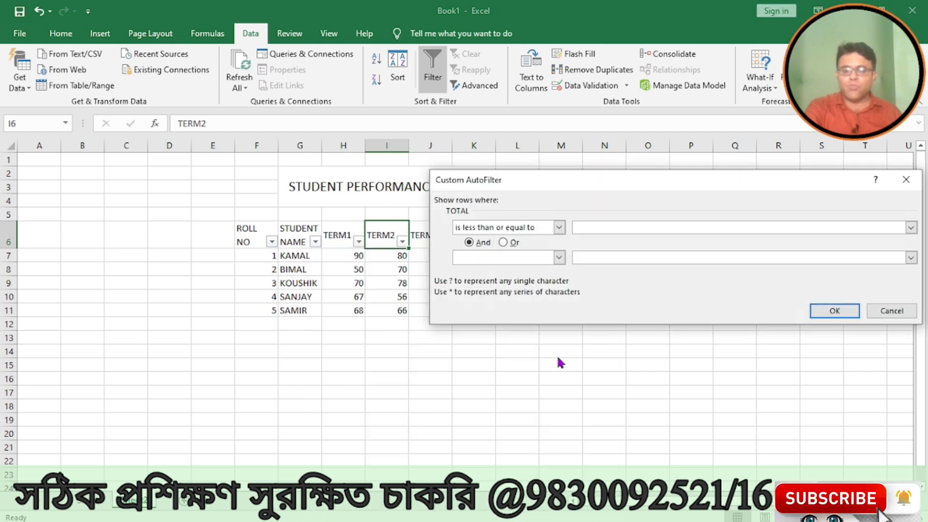
type("250")
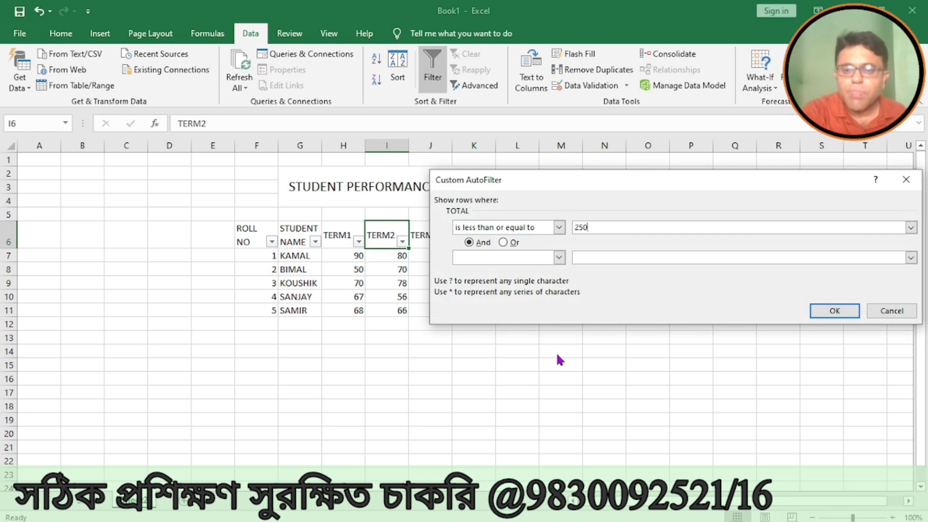
left_click(824, 310)
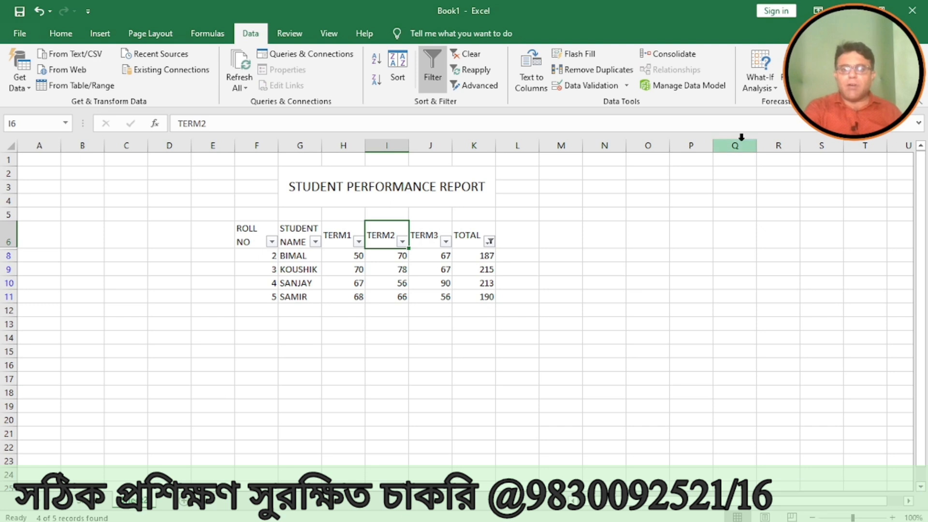
- Clear the number filter on the TOTAL column and turn off filtering for the report table
left_click(465, 55)
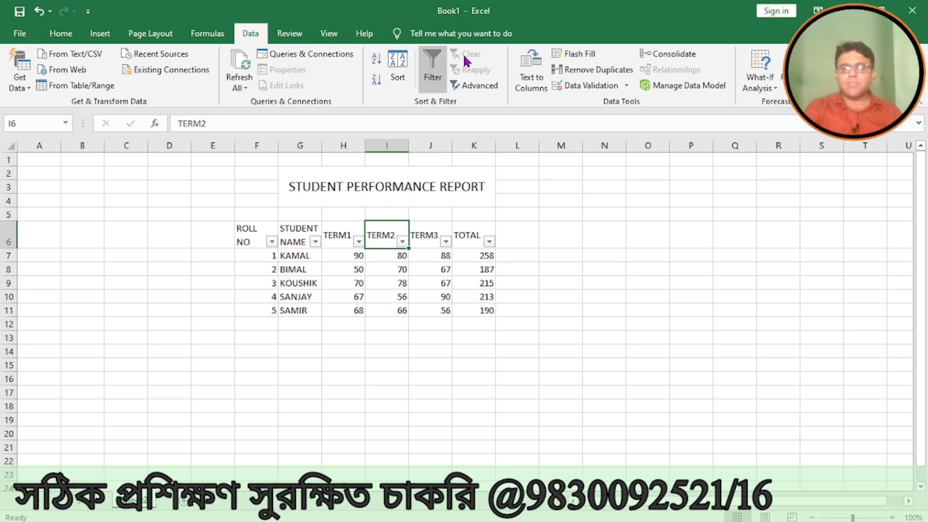
left_click(432, 80)
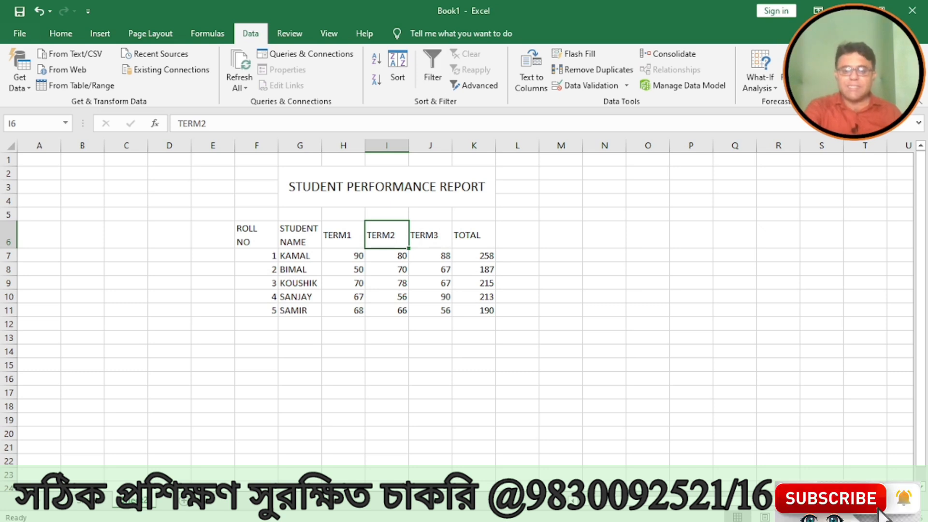
- Switch to the ms office syllabus document in Word, highlight the Class 6 topic on the advance filter option, and return to Excel
left_click(477, 512)
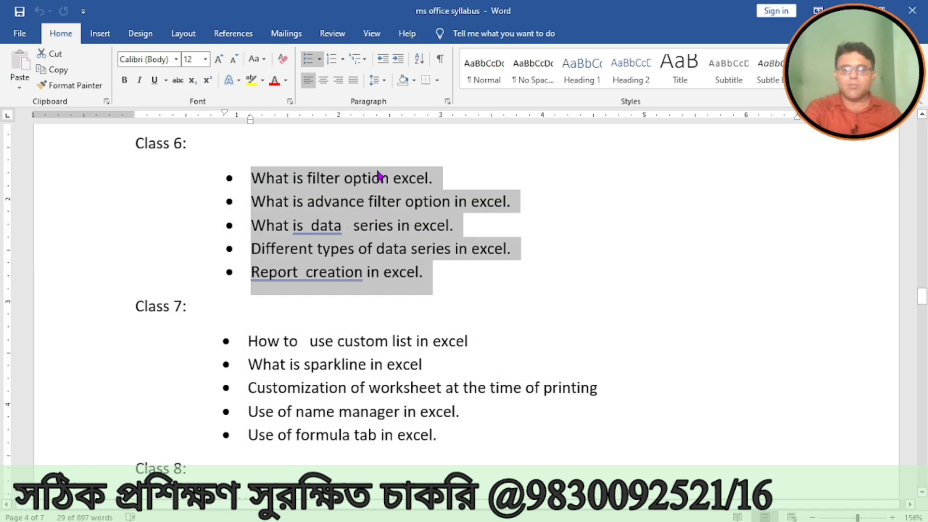
left_click(366, 181)
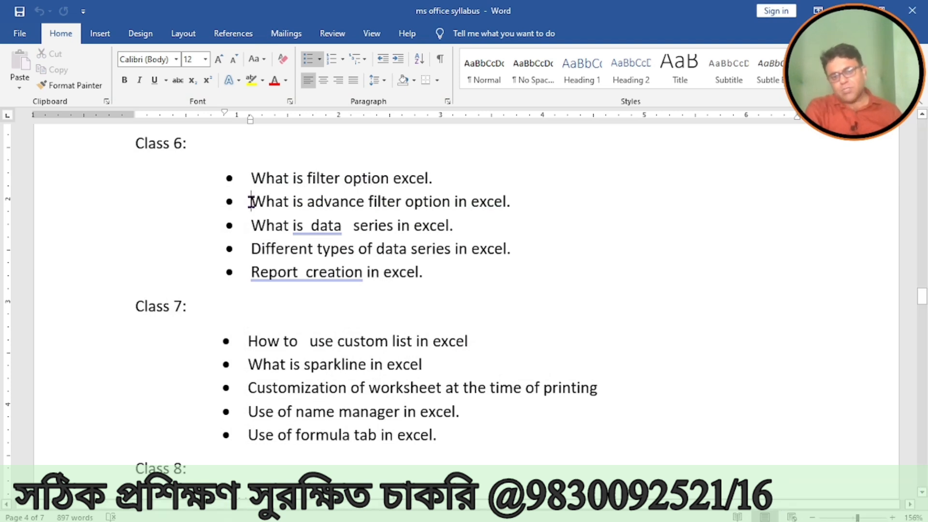
left_click_drag(251, 202, 517, 209)
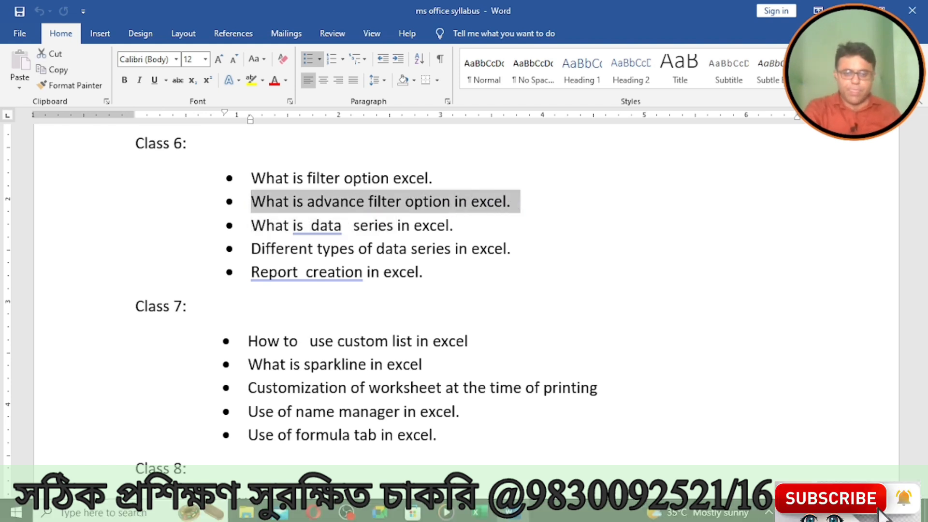
left_click(476, 513)
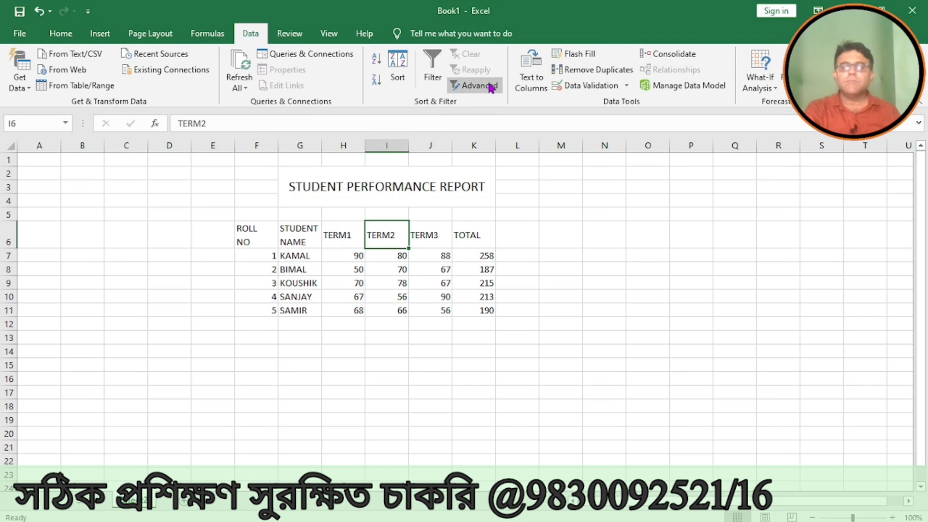
- Enter the first criterion beside the report table: TERM1 in O13 and >=80 in P13
left_click(593, 391)
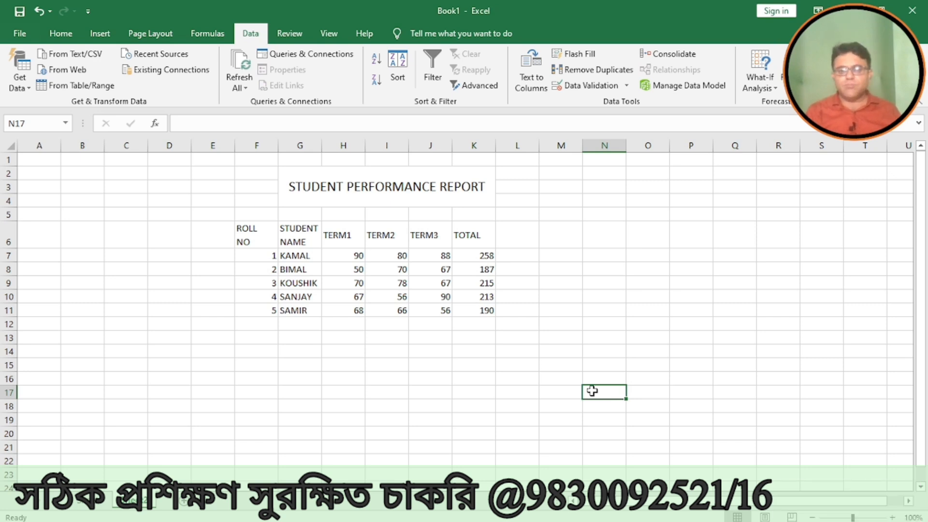
left_click(631, 331)
type("TERM")
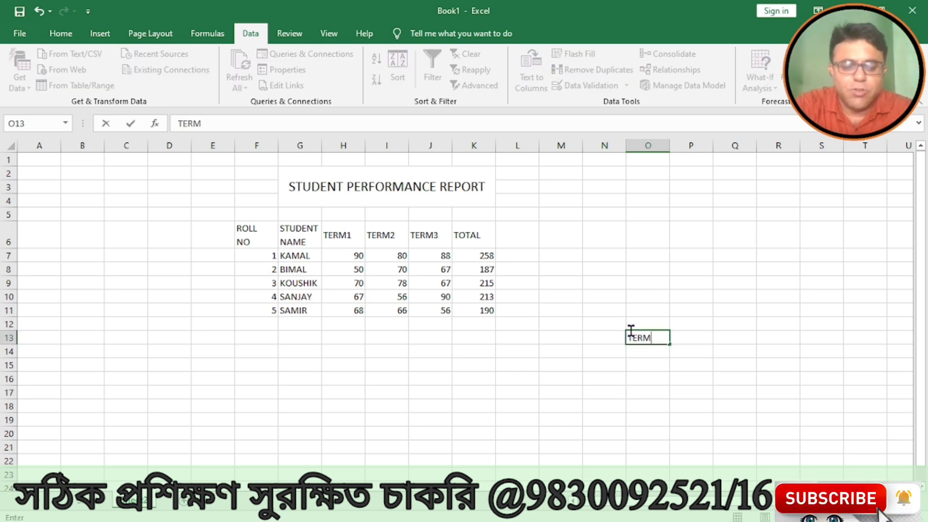
type("1")
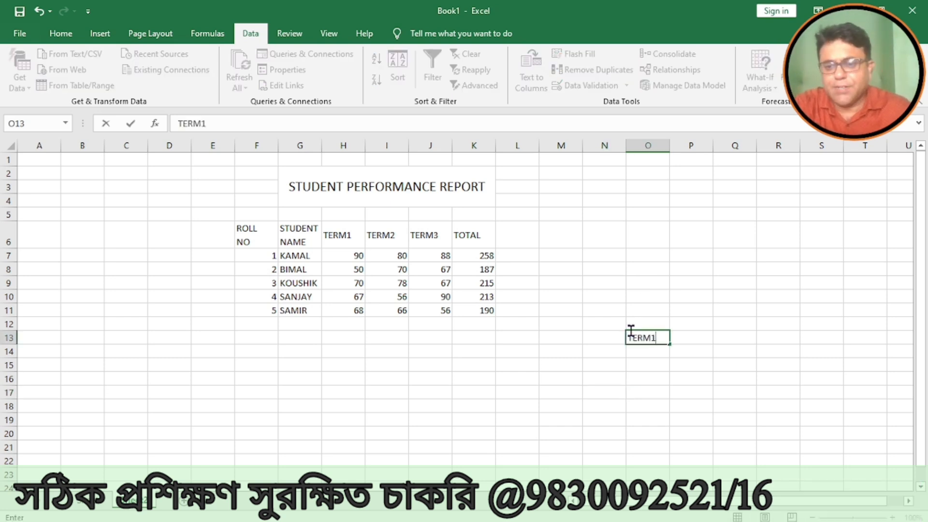
key("Tab")
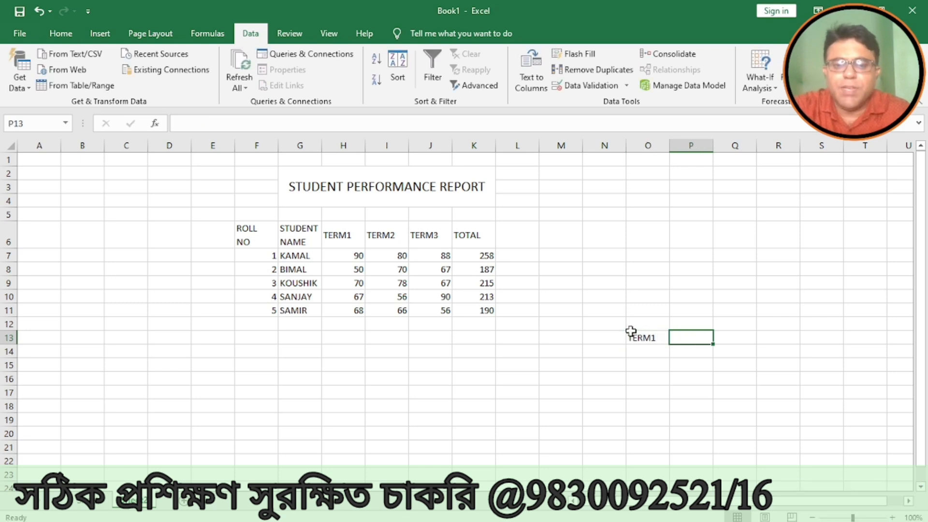
type("80")
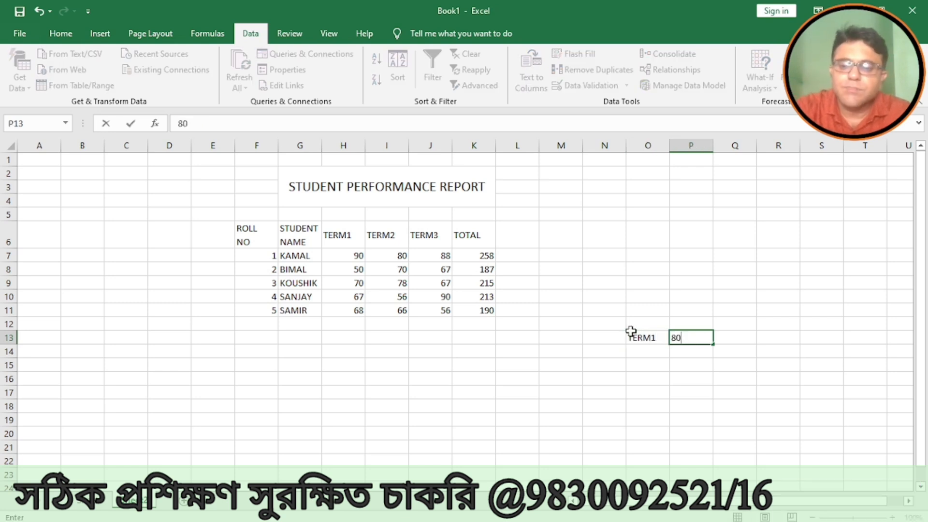
key("BackSpace")
key("BackSpace")
type(">=80")
key("Return")
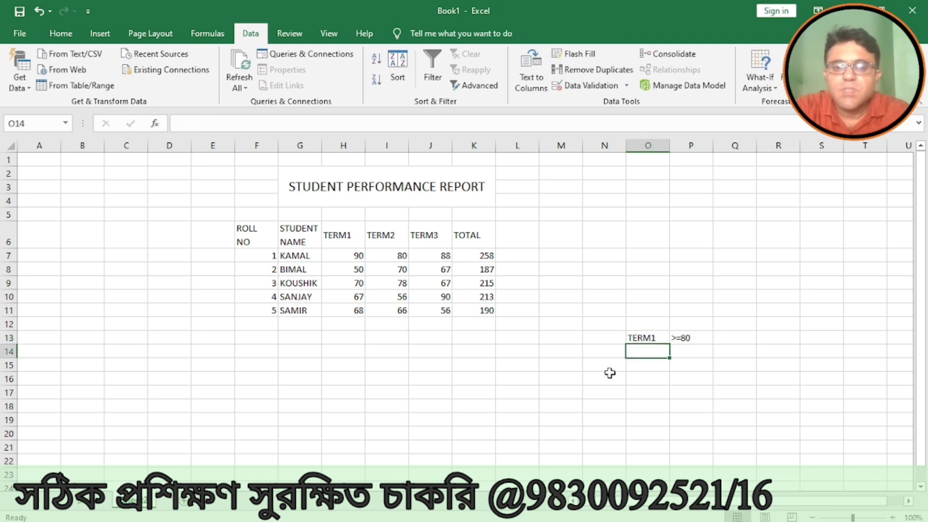
- Enter the second criterion below the first: TERM2 in O14 and >=75 in P14
type("TREM")
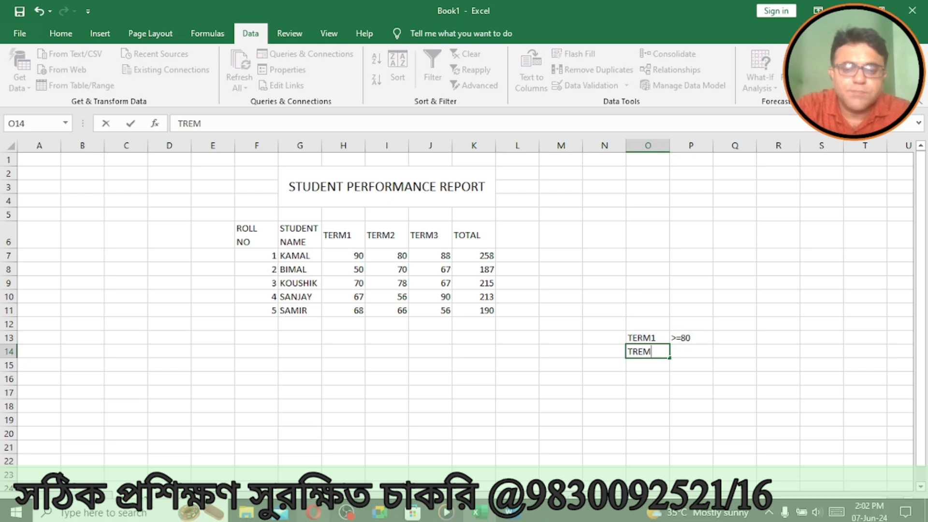
key("BackSpace")
key("BackSpace")
key("BackSpace")
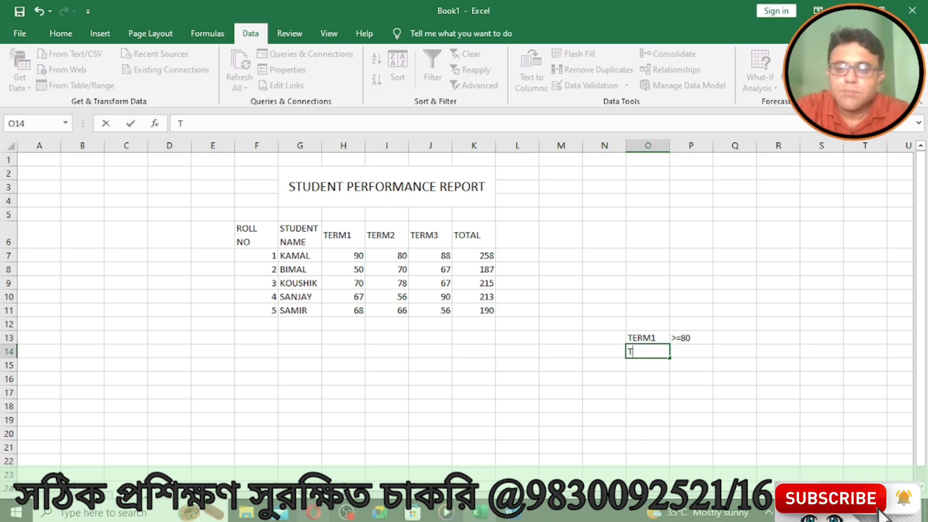
type("ERM2")
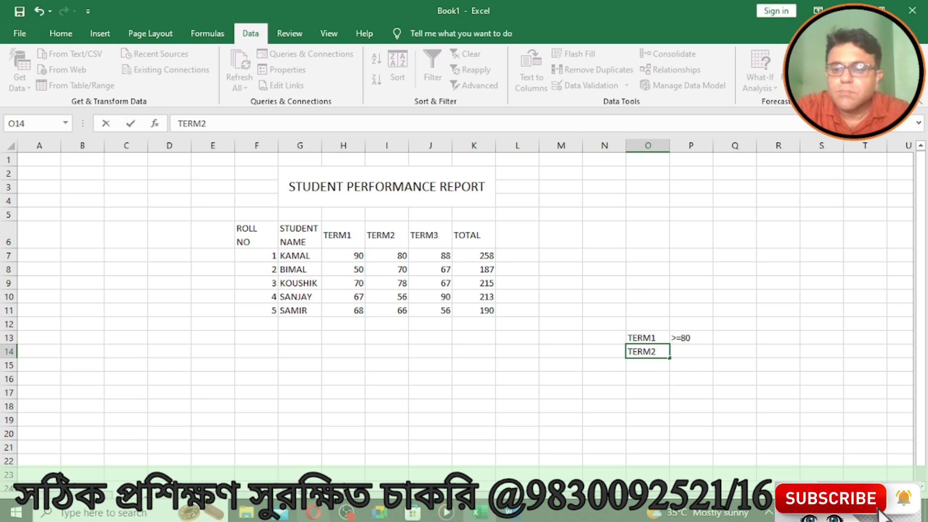
left_click(699, 348)
type(">")
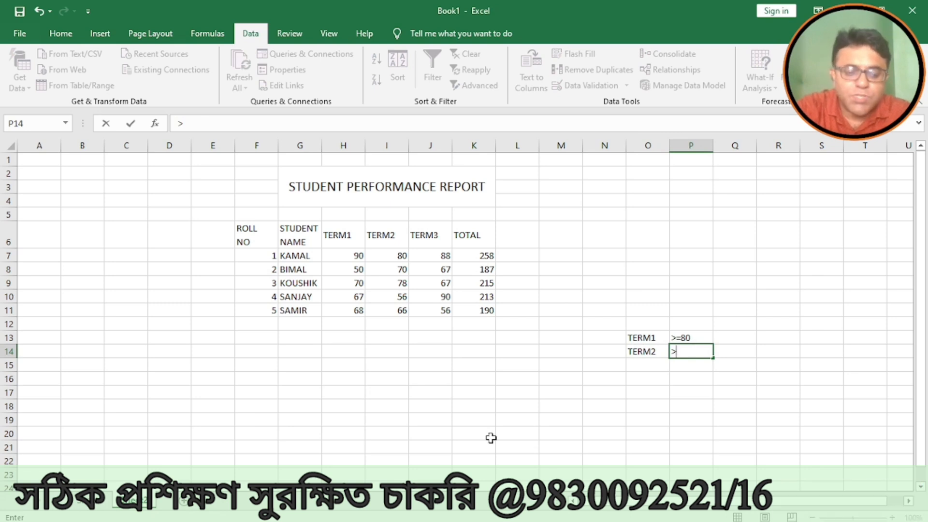
type("=65")
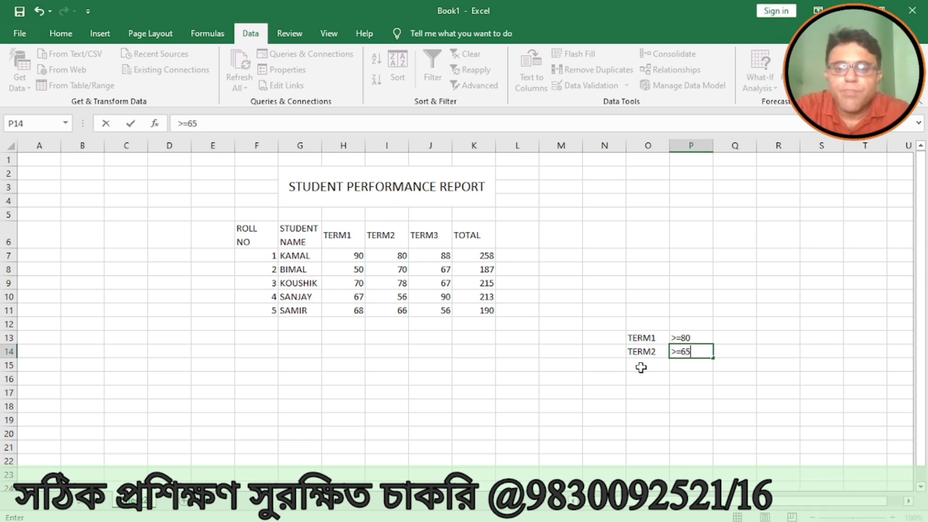
key("BackSpace")
key("BackSpace")
type("75")
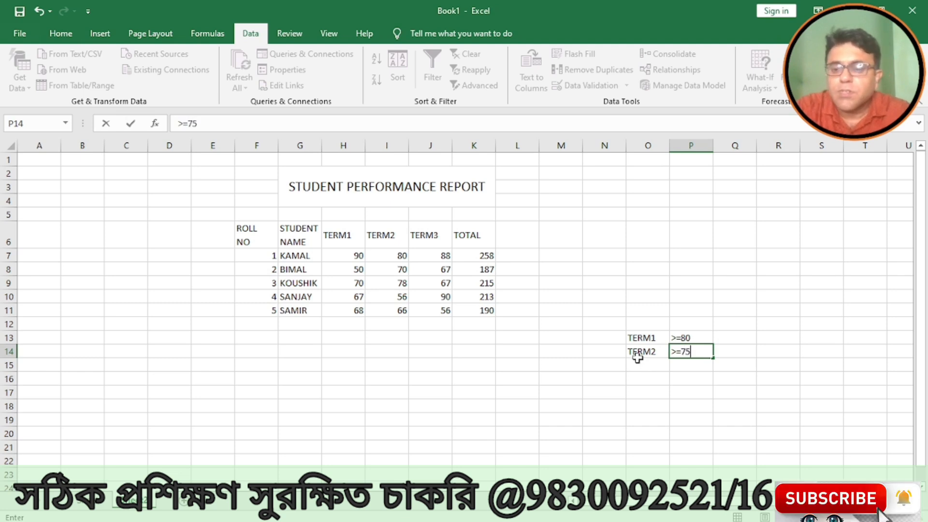
- Enter the label TERM3 in O15 below the criteria, and delete it again
left_click(638, 364)
type("TERM")
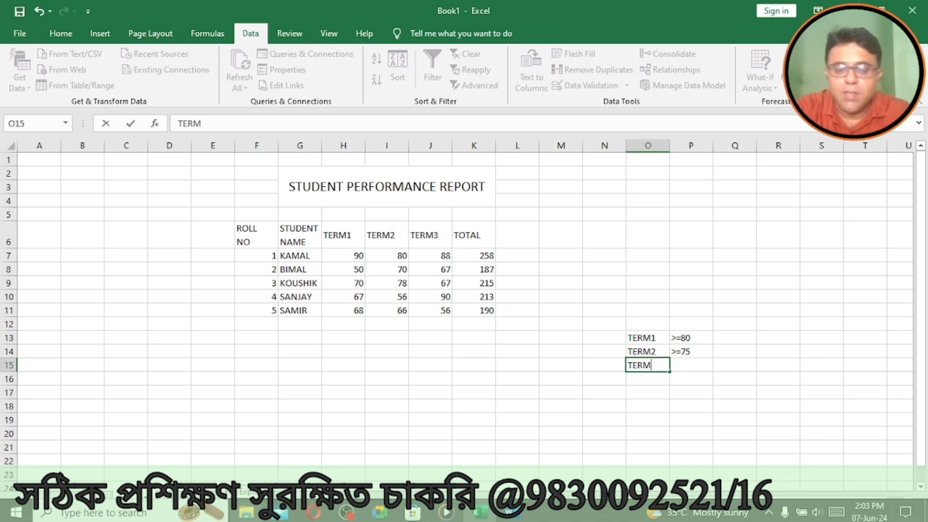
type("3")
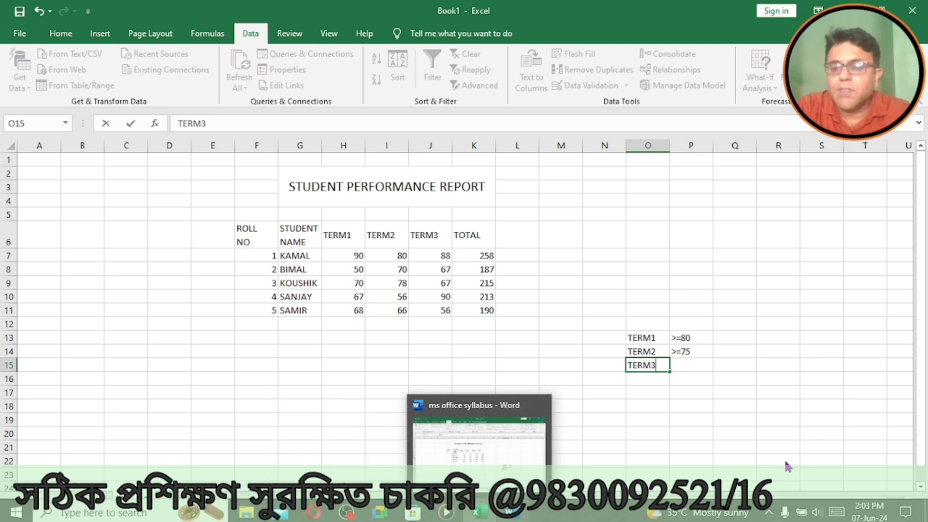
left_click(681, 365)
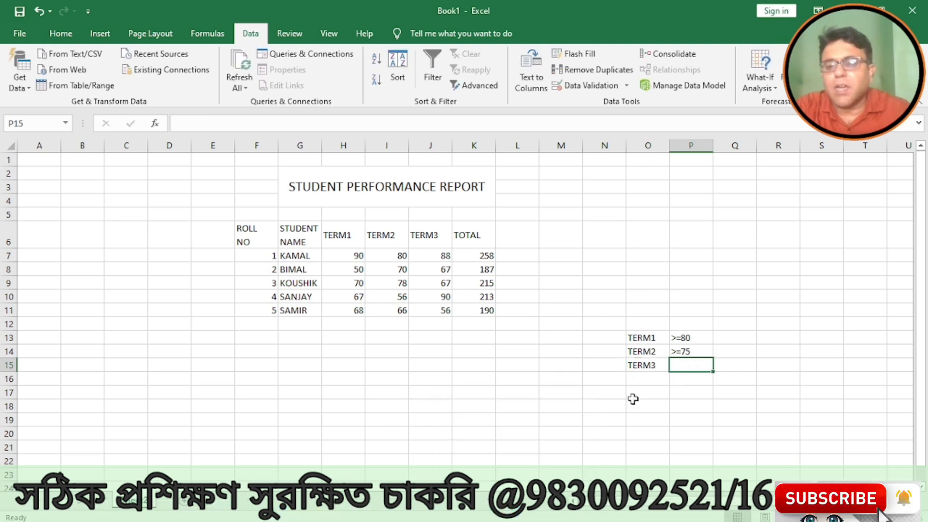
left_click(642, 365)
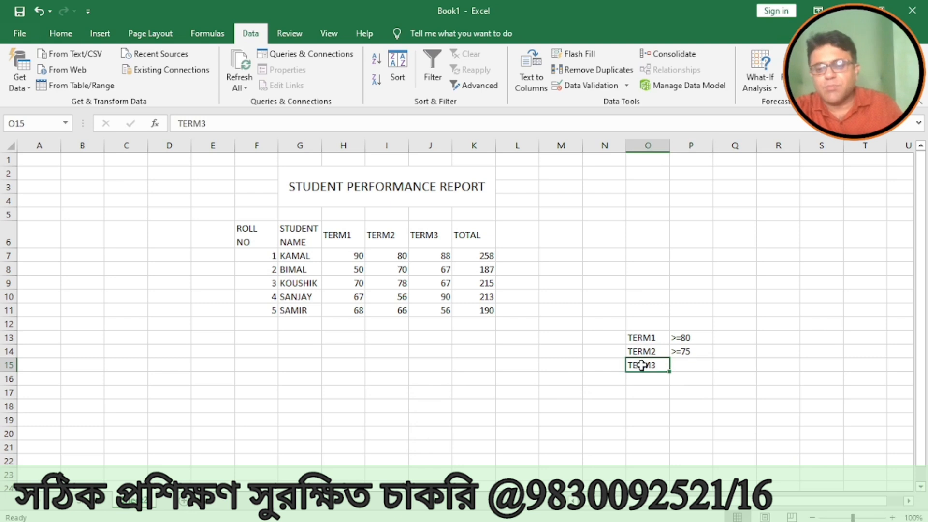
key("Delete")
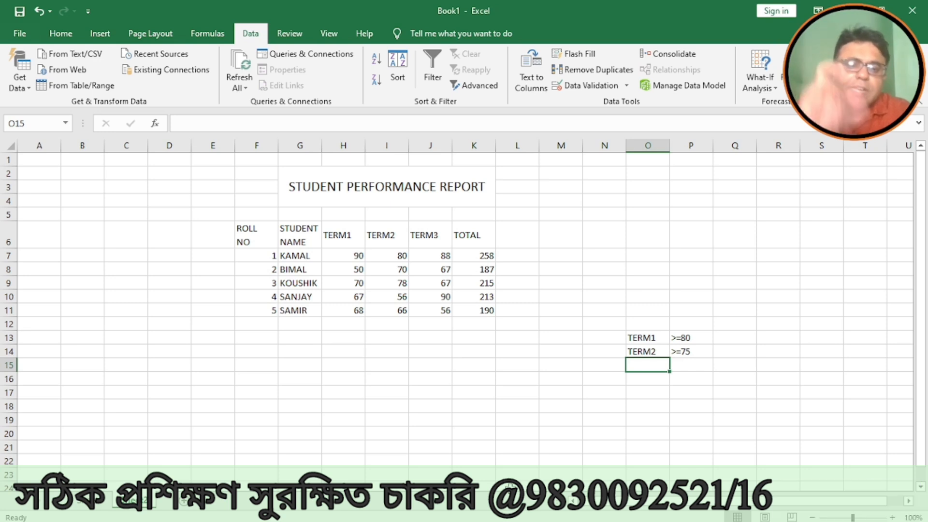
- Compare the TERM1 heading of the report with the criteria in O13:P14, and deselect them again
left_click(350, 230)
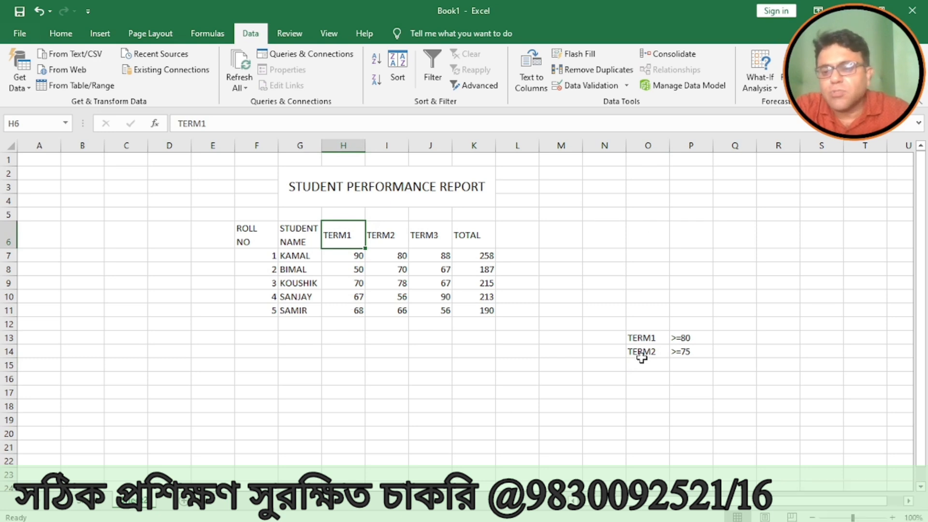
left_click_drag(645, 335, 680, 353)
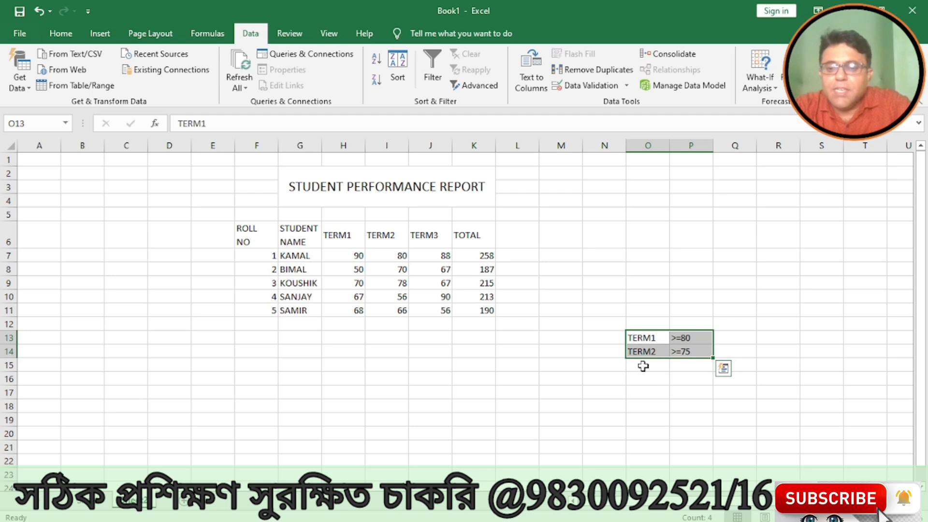
left_click(643, 365)
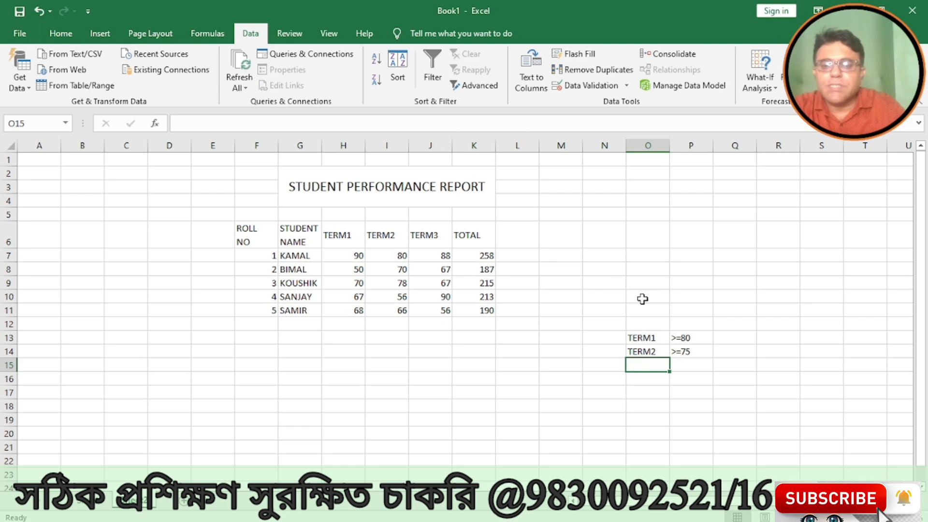
left_click(563, 297)
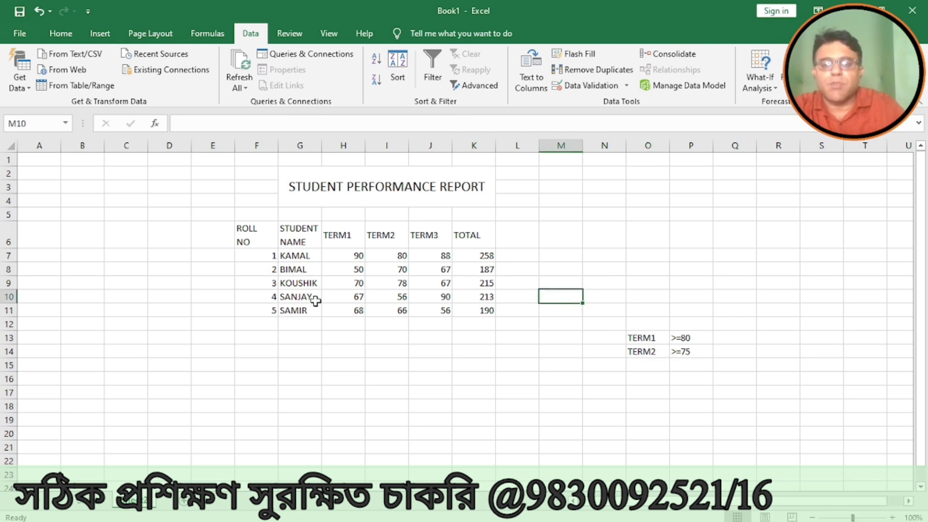
- Copy the TERM1 heading from H6 of the report into H14 below the table
left_click(345, 235)
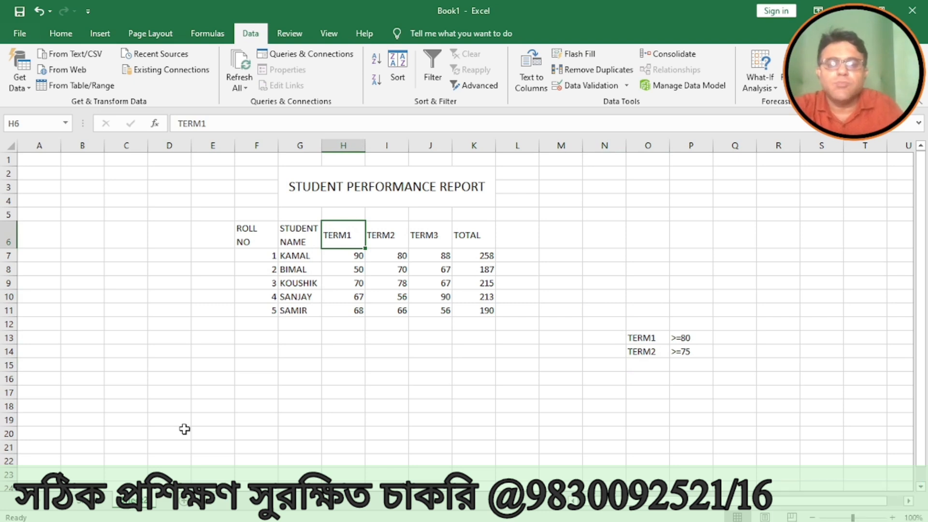
left_click(366, 378)
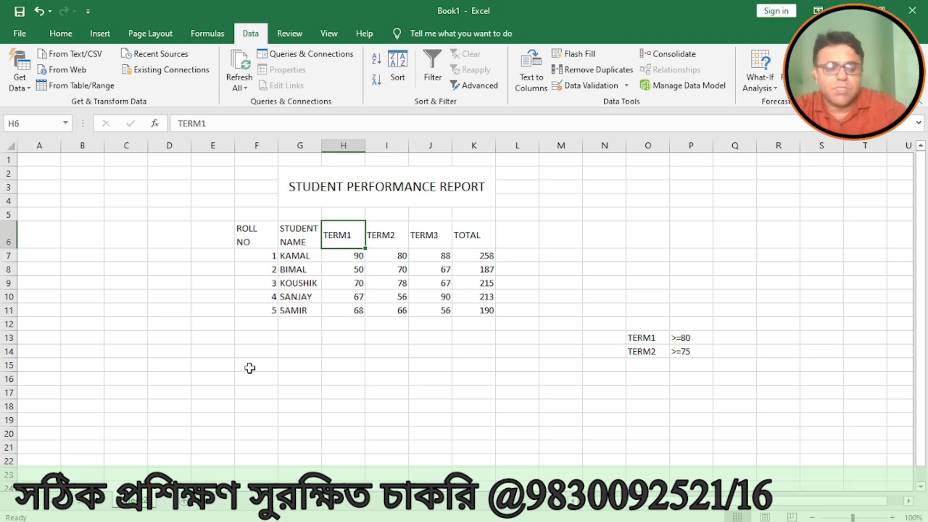
key("ctrl+c")
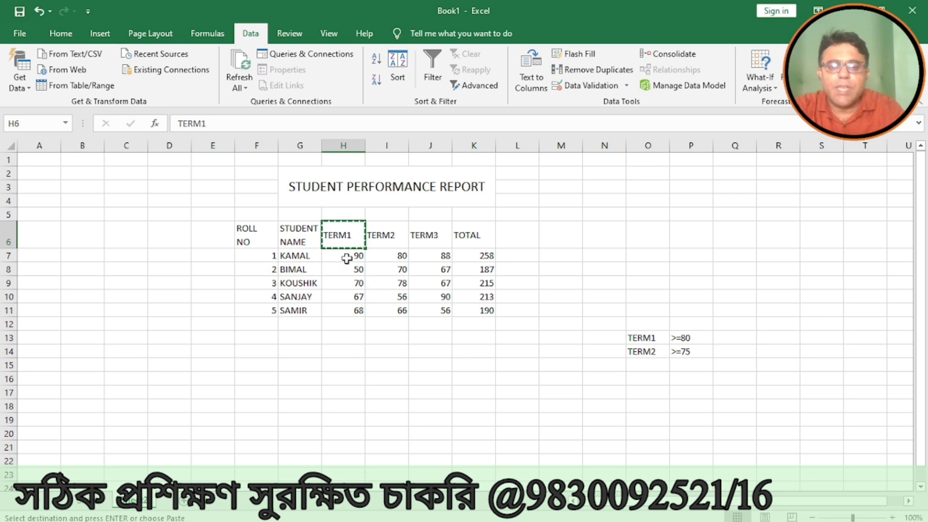
left_click(342, 349)
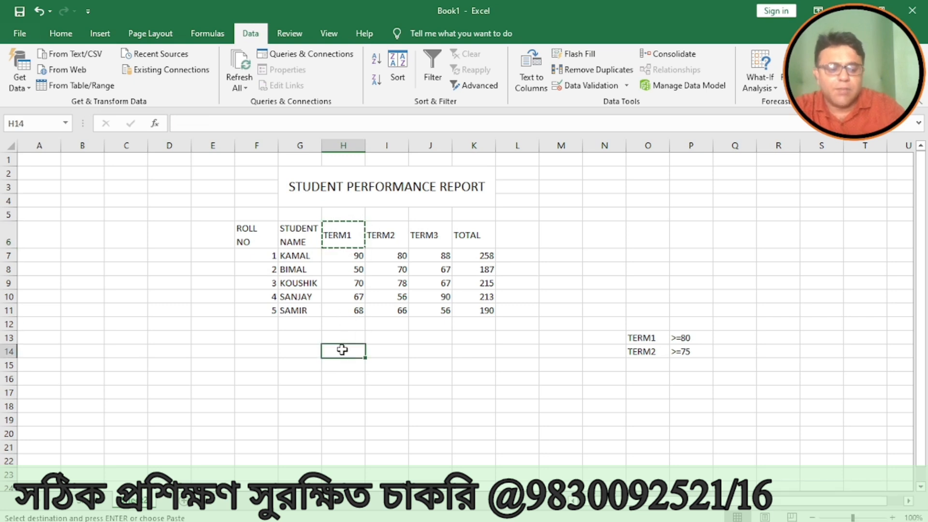
key("ctrl+space")
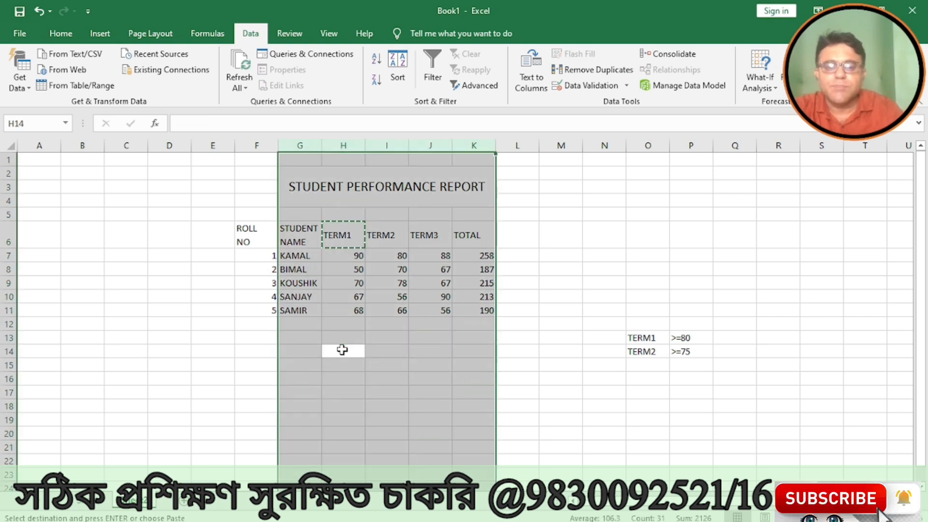
left_click(506, 361)
left_click(350, 348)
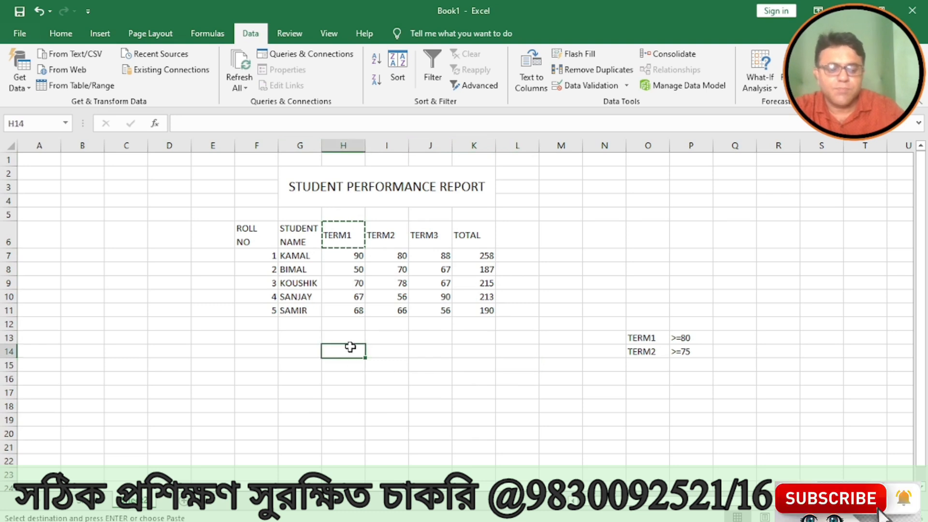
key("ctrl+v")
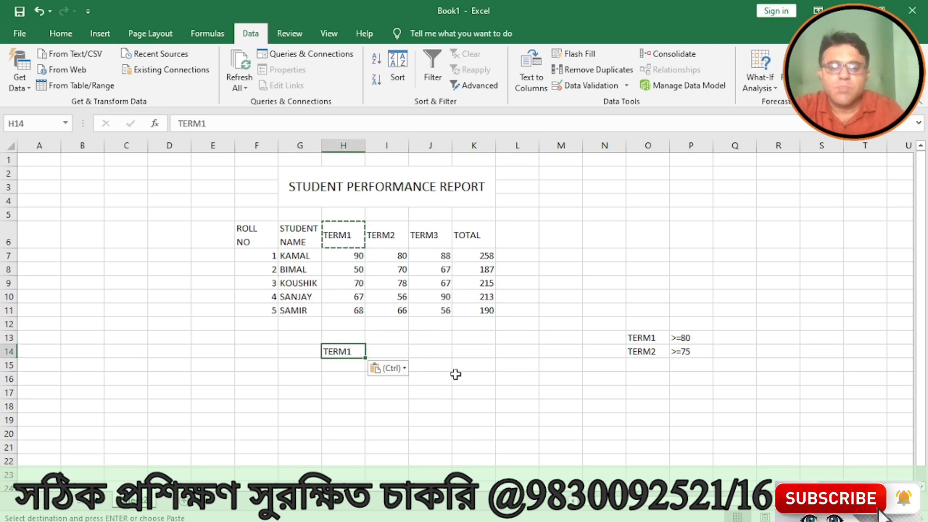
left_click(455, 374)
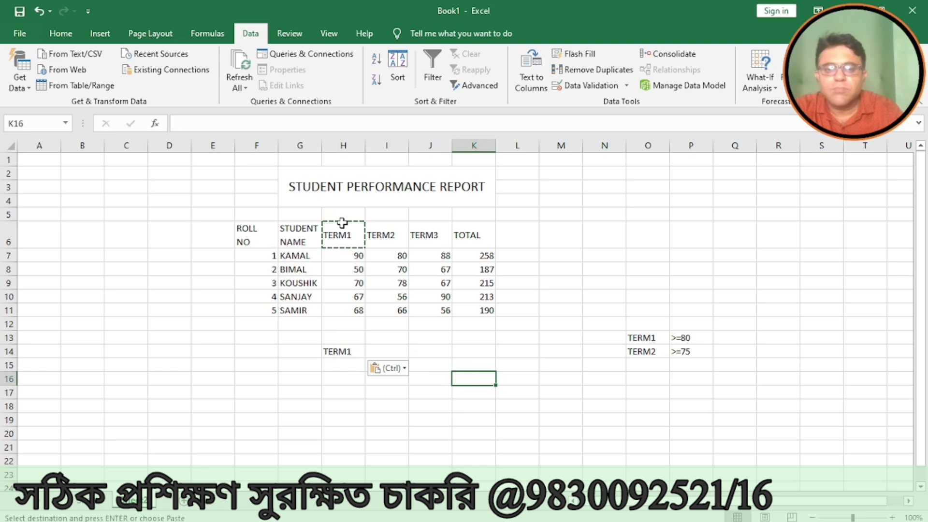
double_click(347, 237)
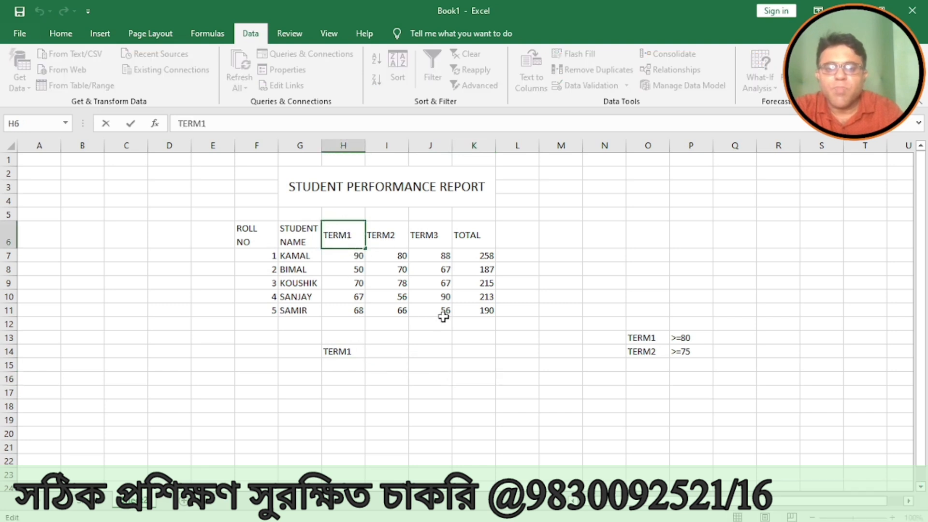
left_click(394, 350)
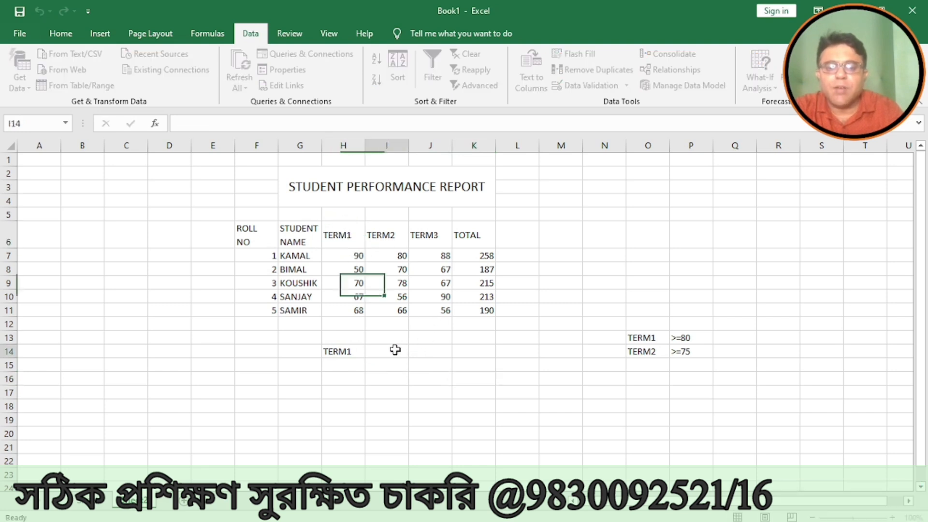
- Copy the TERM2 heading from I6 of the report into I14, beside the copied TERM1 label
left_click(380, 240)
key("ctrl+c")
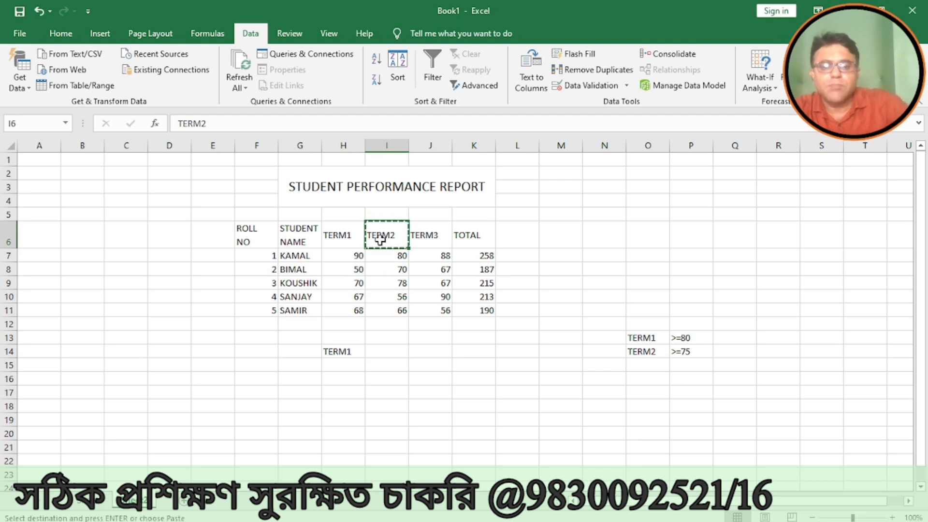
left_click(378, 348)
key("ctrl+v")
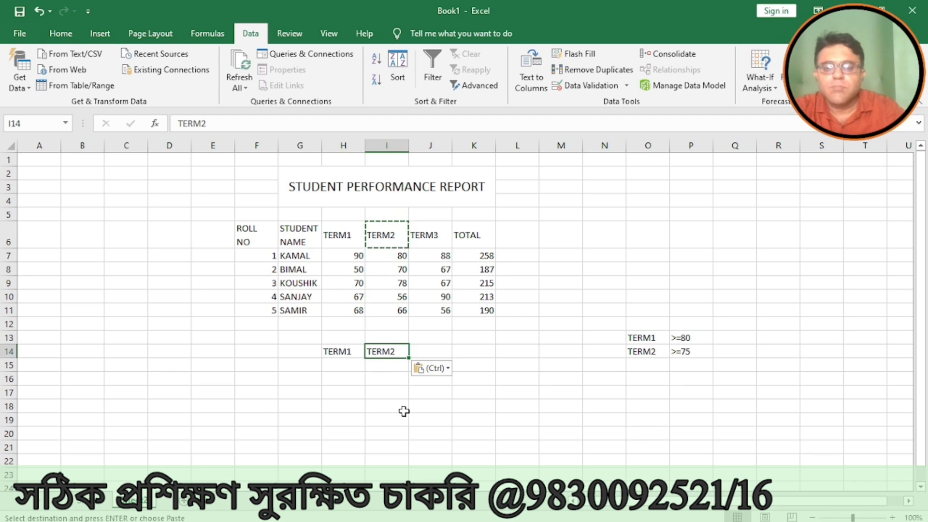
double_click(392, 235)
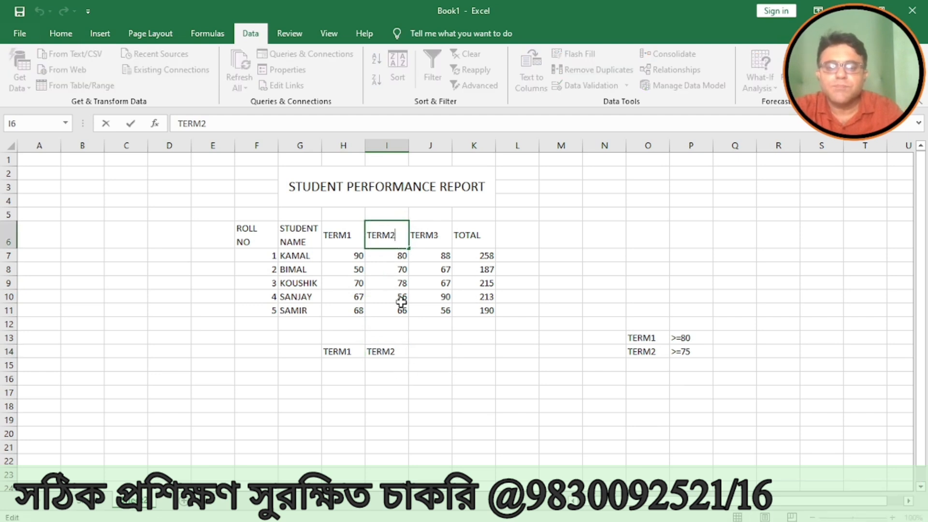
left_click(412, 382)
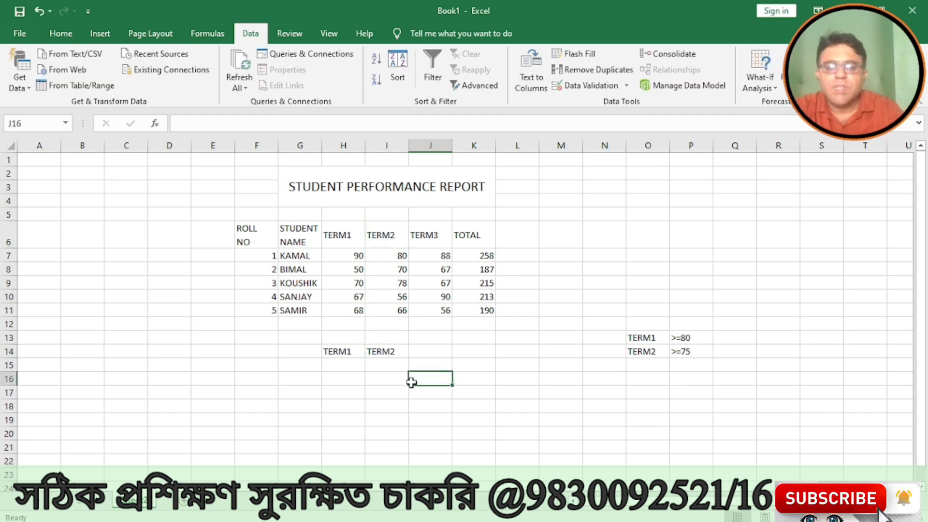
- Enter the criteria under the copied headings: >=80 in H15 and >=75 in I15
left_click(350, 364)
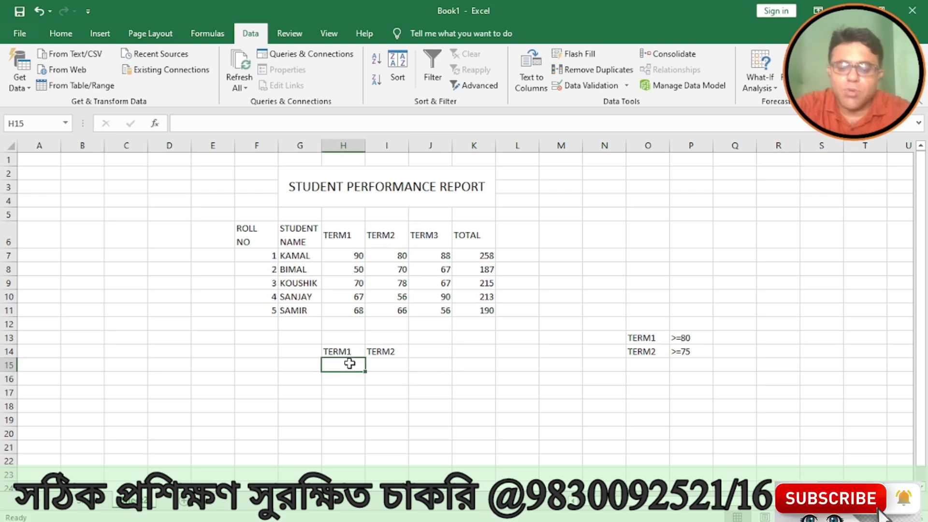
type(">=8")
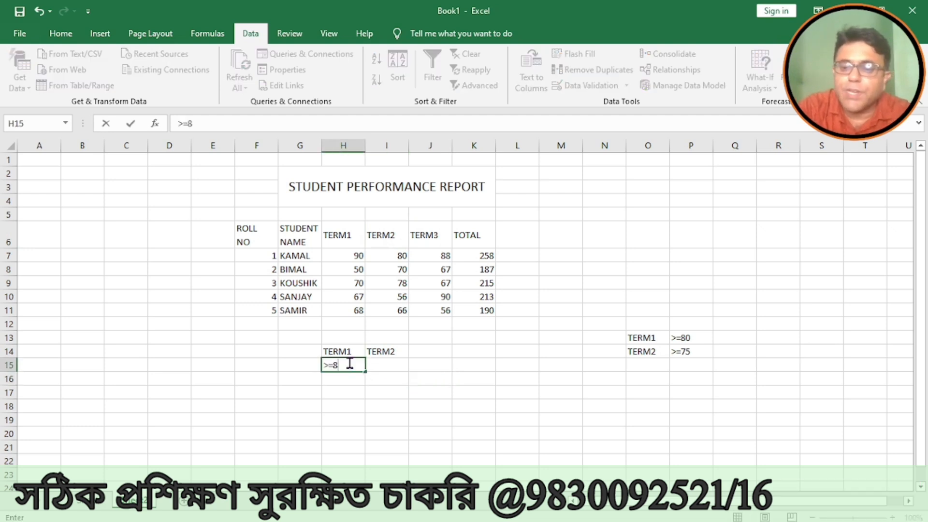
key("Tab")
type(">=")
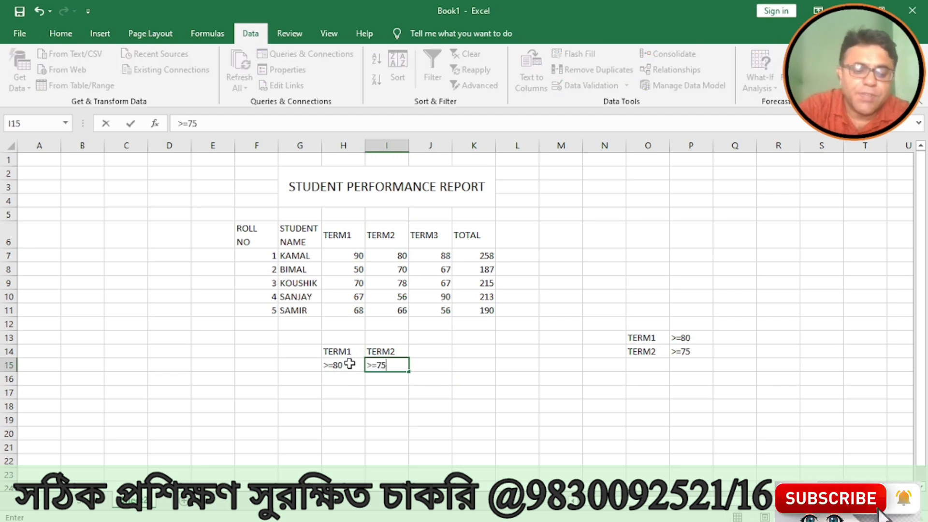
key("Tab")
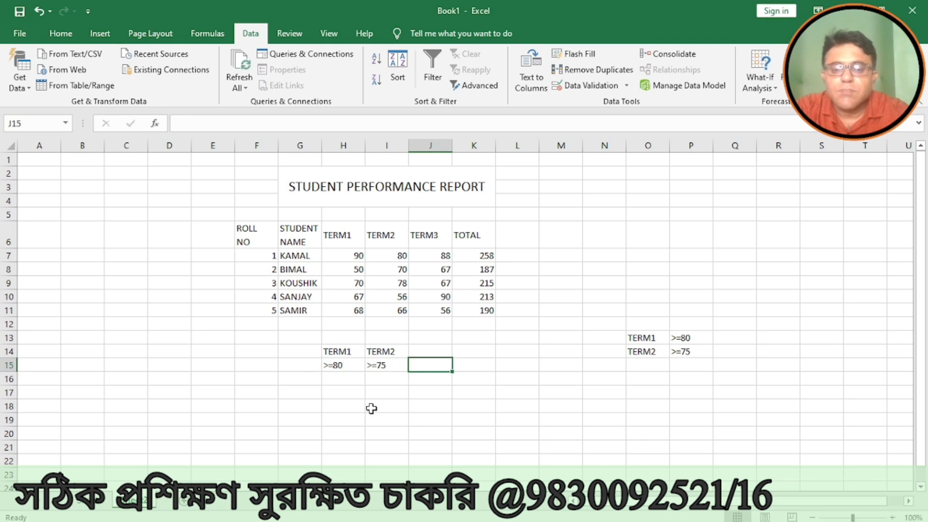
left_click(372, 409)
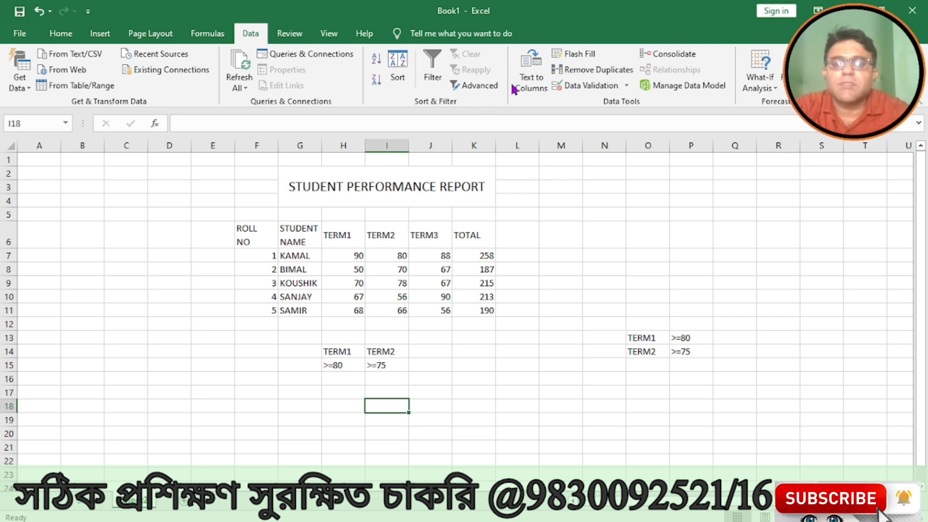
- Apply an advanced filter in place with list range F6:K11 and criteria range H14:I15
left_click(476, 85)
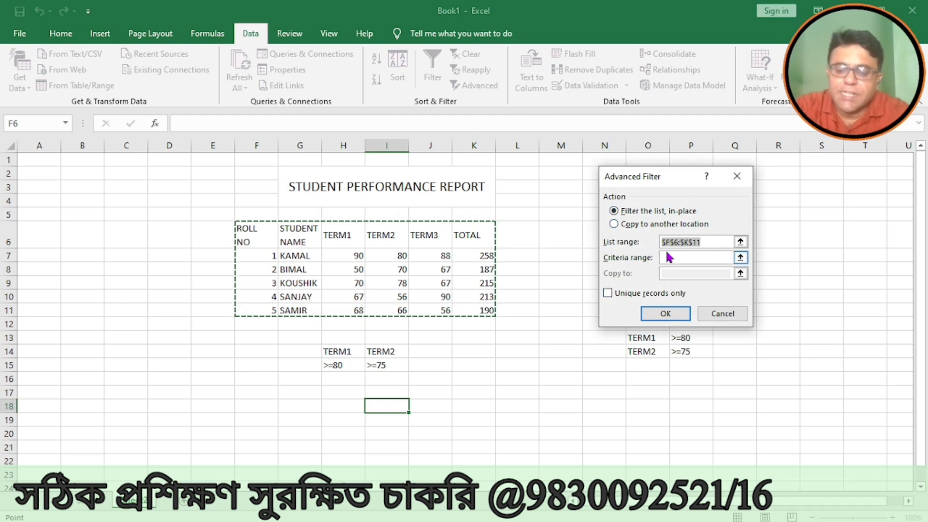
key("BackSpace")
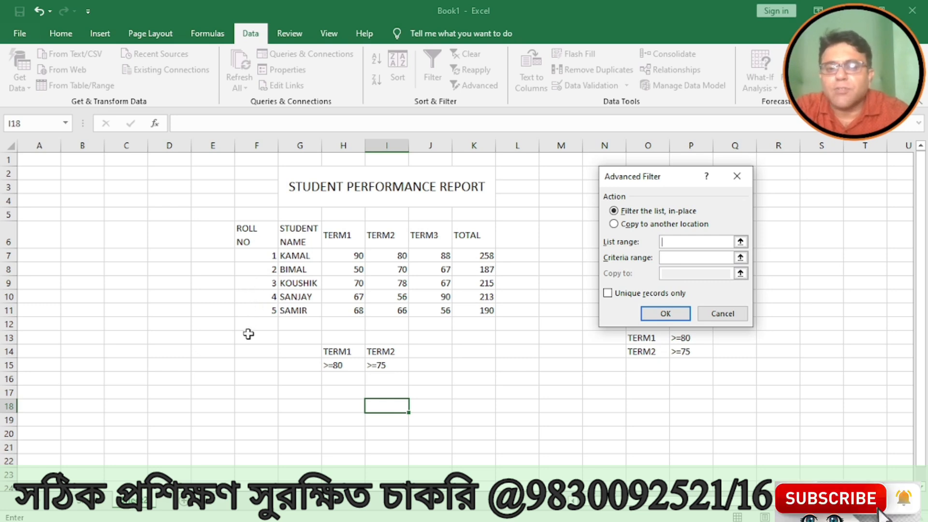
left_click_drag(250, 231, 475, 309)
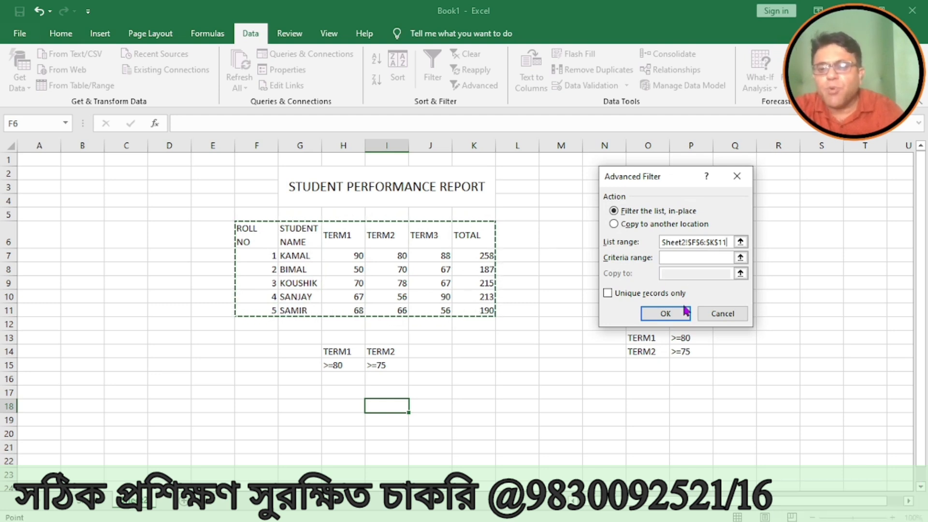
left_click(667, 257)
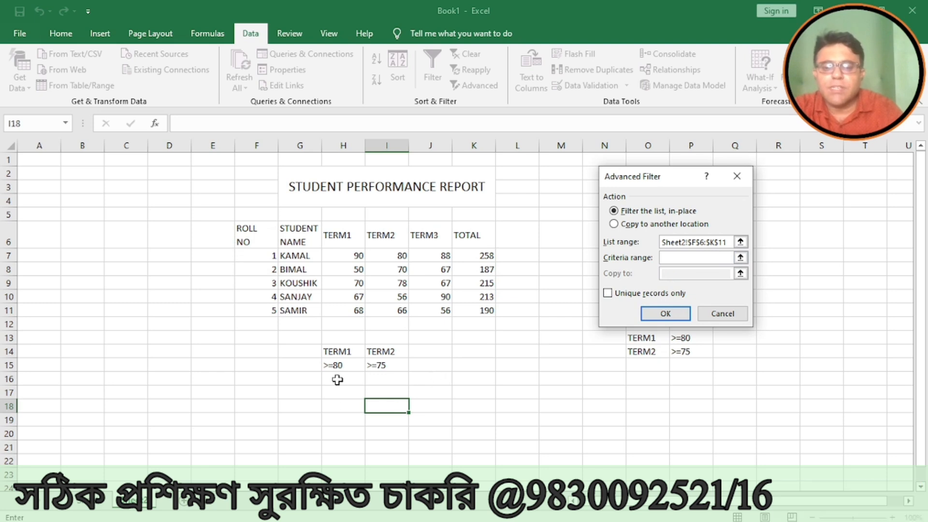
left_click(338, 353)
left_click_drag(339, 356, 379, 367)
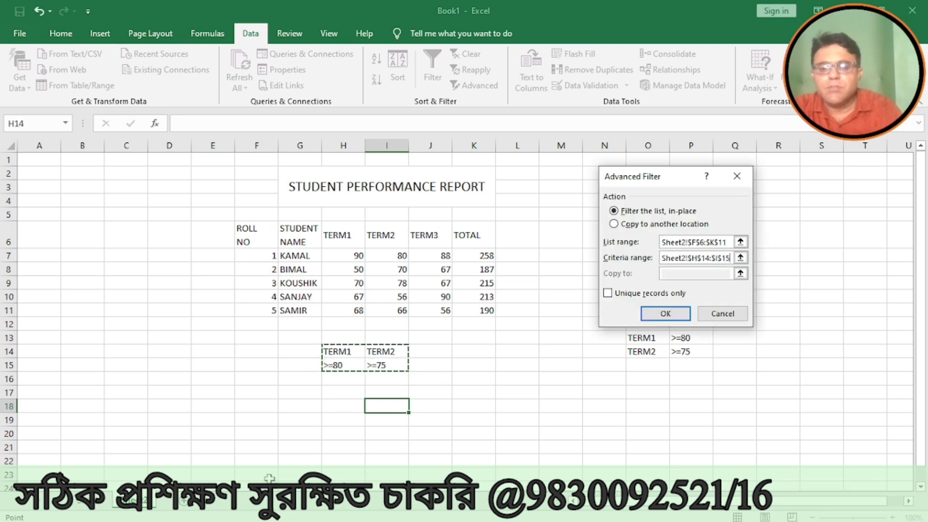
left_click(657, 319)
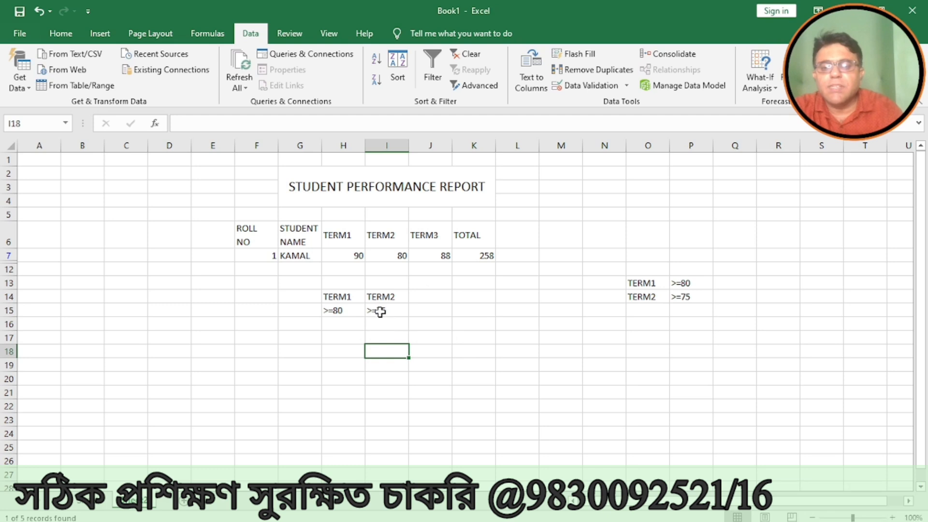
- Check the filtered record's marks in row 7 against the criteria in H15:I15, and clear the filter
left_click_drag(244, 255, 468, 265)
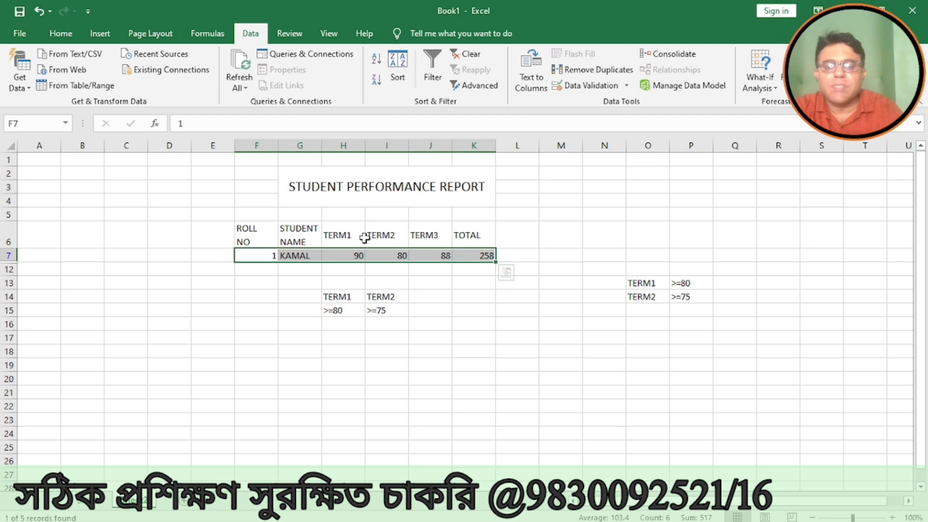
left_click(343, 314)
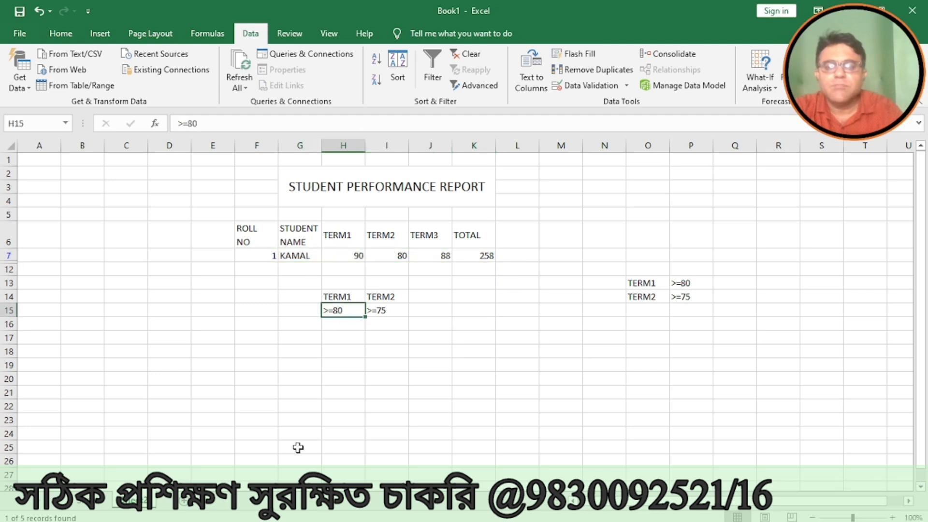
left_click(383, 256)
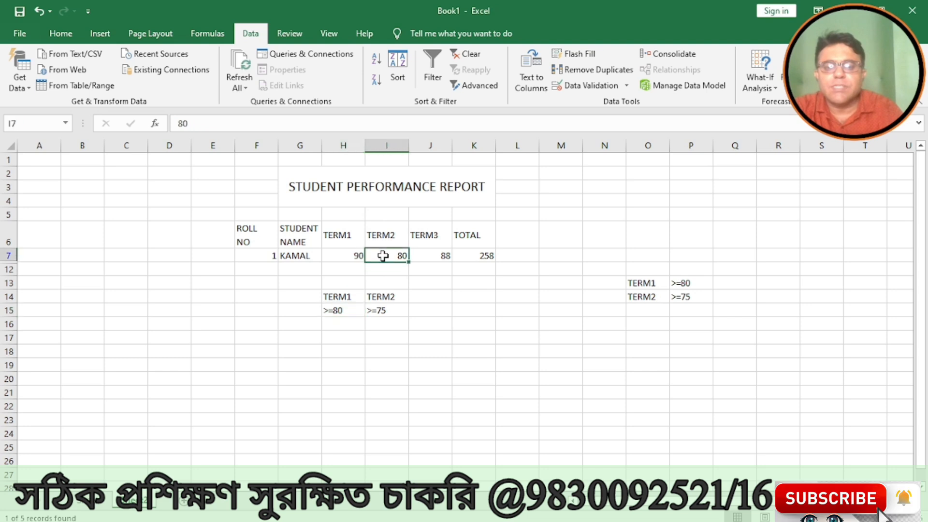
left_click(394, 312)
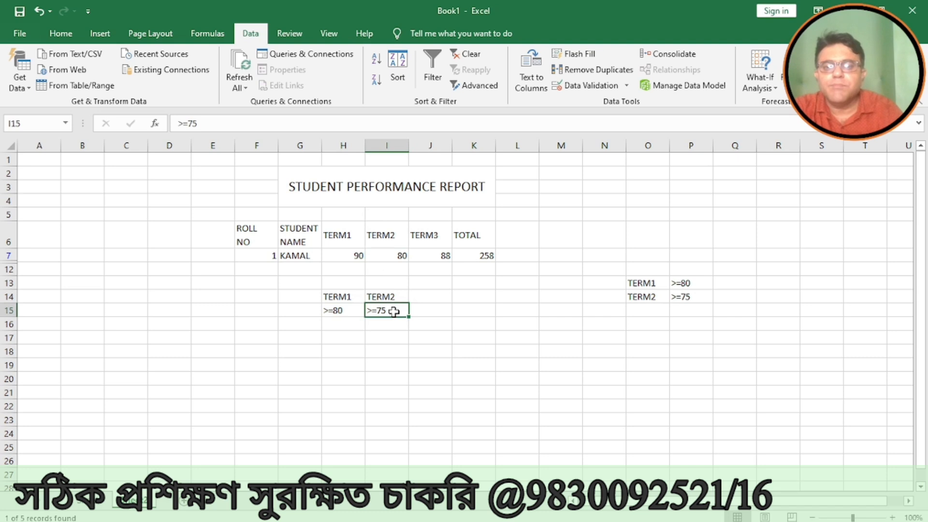
left_click(454, 53)
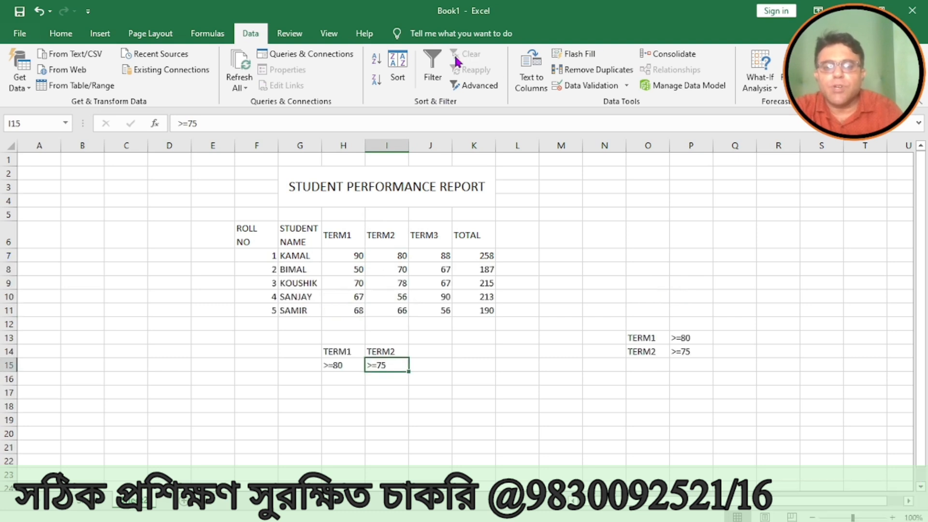
- Compare the TERM1 and TERM2 marks in rows 8 and 9 with the criteria in H15:I15
left_click(337, 269)
double_click(337, 269)
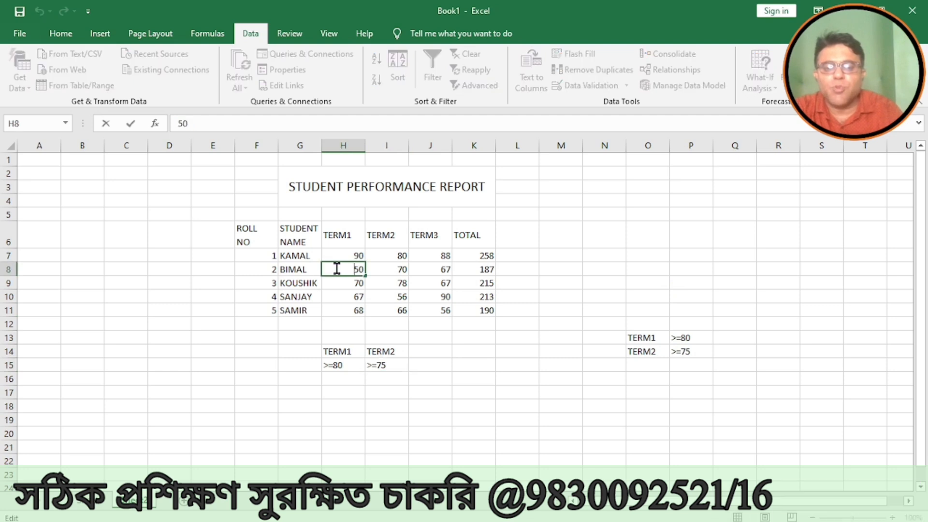
left_click(337, 367)
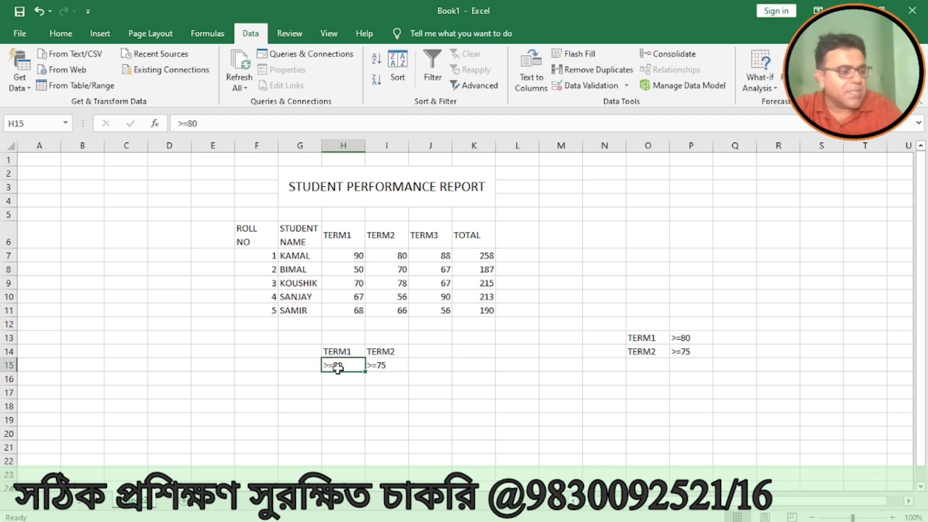
left_click(384, 270)
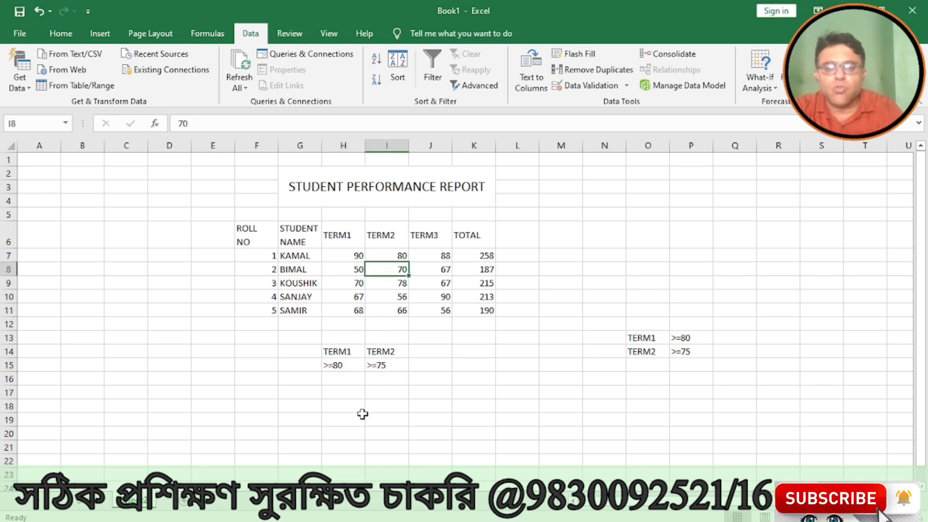
left_click(382, 366)
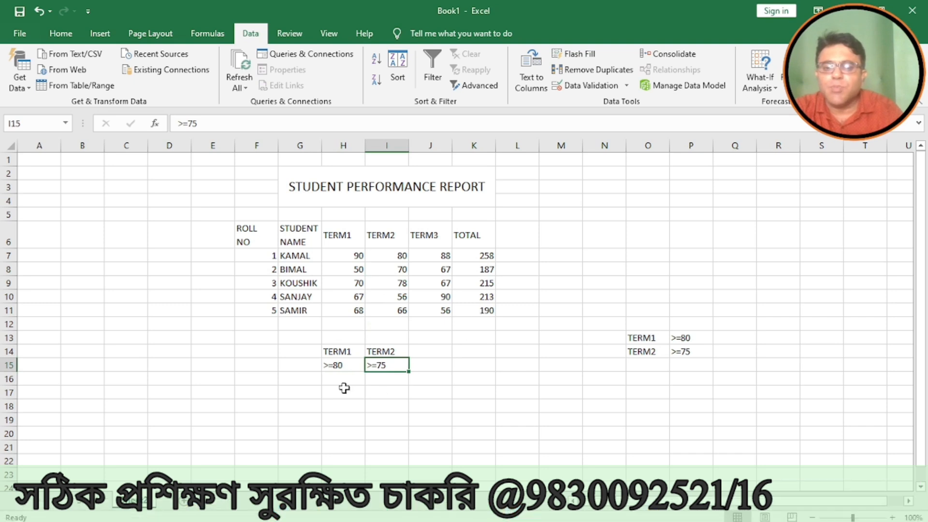
left_click(341, 284)
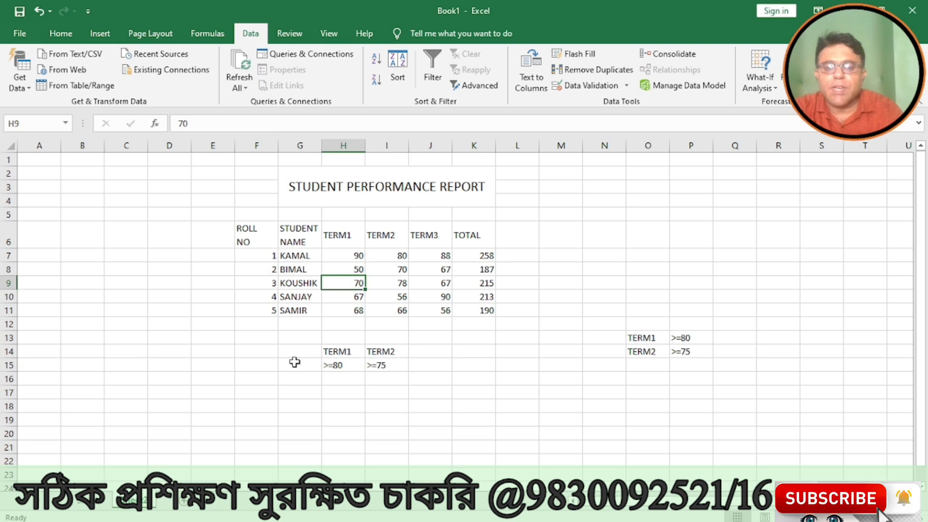
left_click(339, 366)
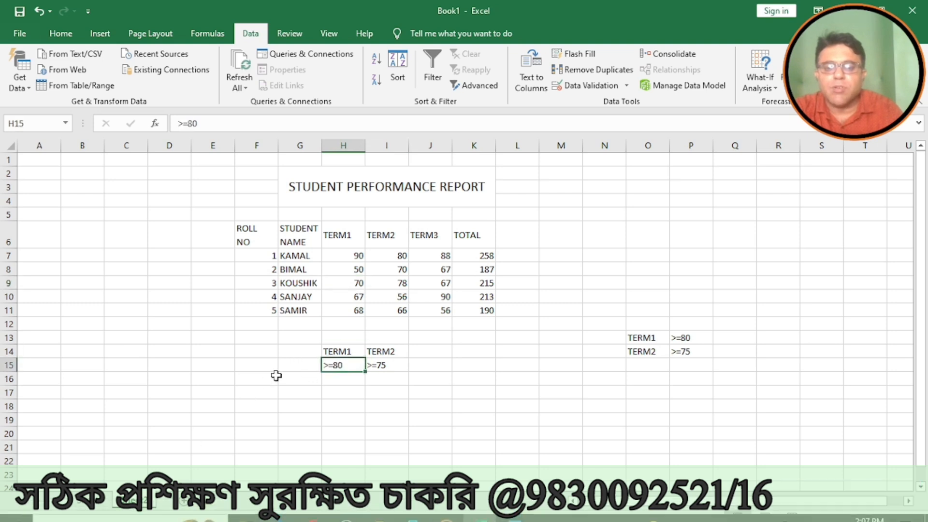
left_click(380, 286)
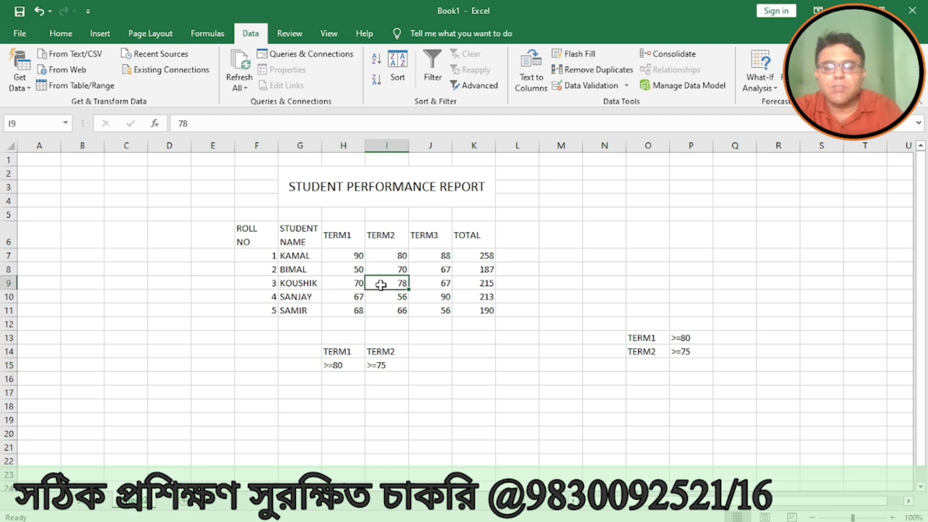
left_click(384, 367)
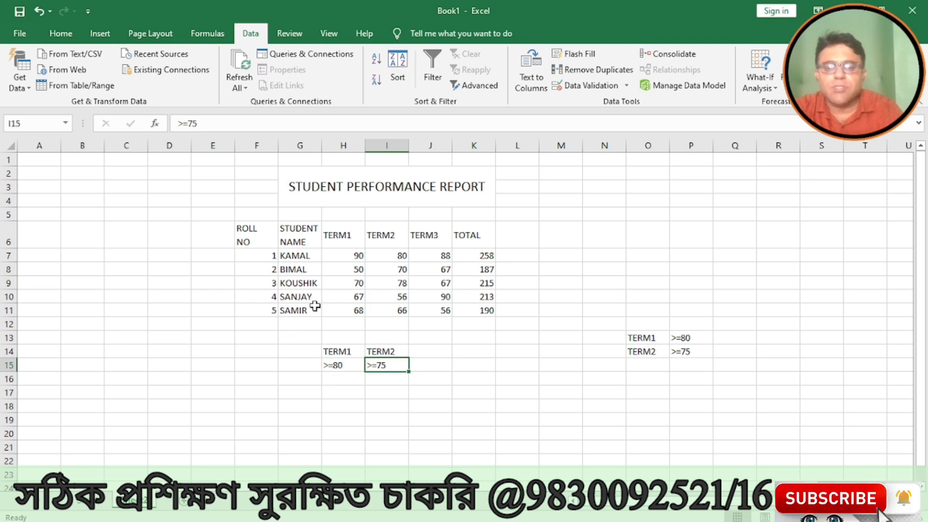
- Compare the marks in rows 10 and 11 with the criteria, and select the matching record in row 7
left_click(349, 296)
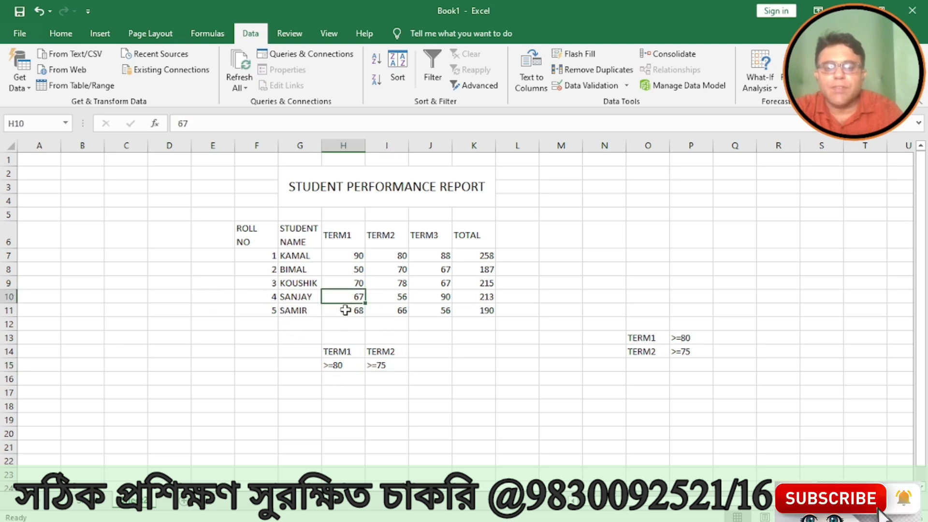
left_click(338, 366)
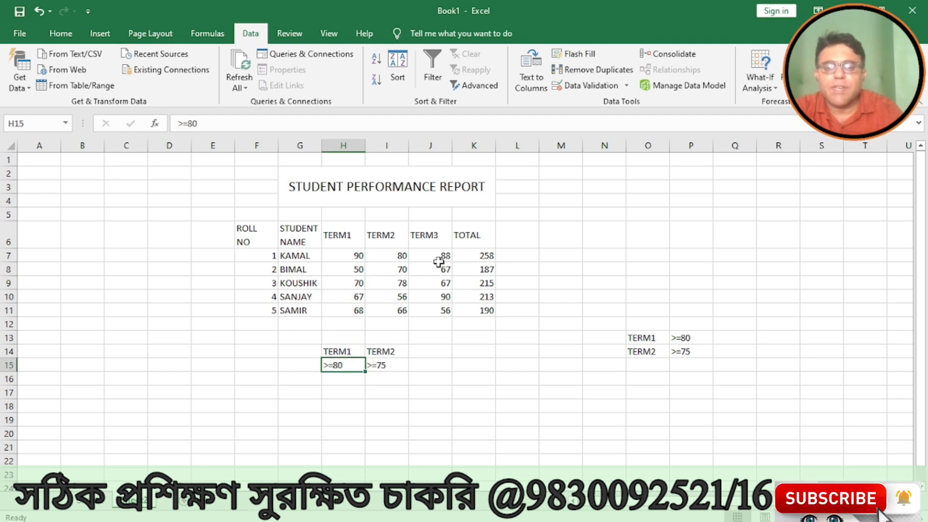
left_click(343, 309)
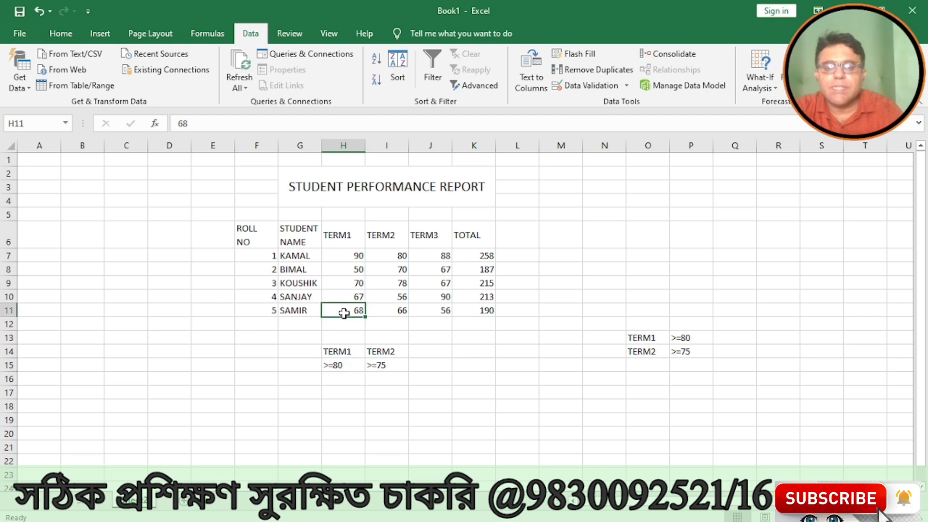
left_click(387, 310)
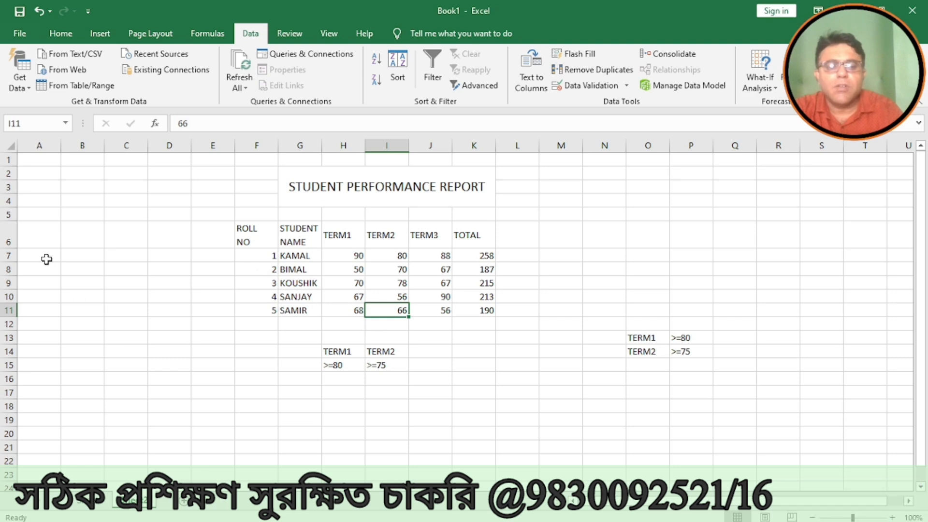
left_click(9, 256)
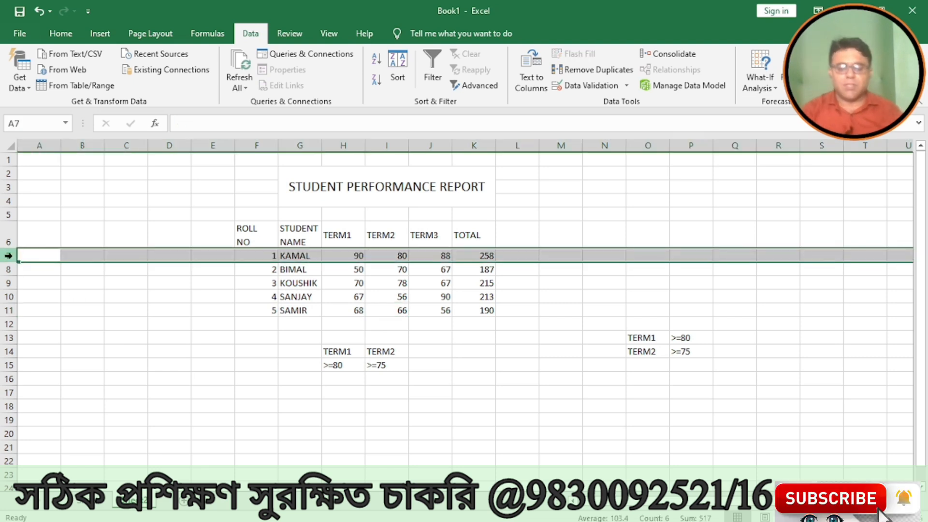
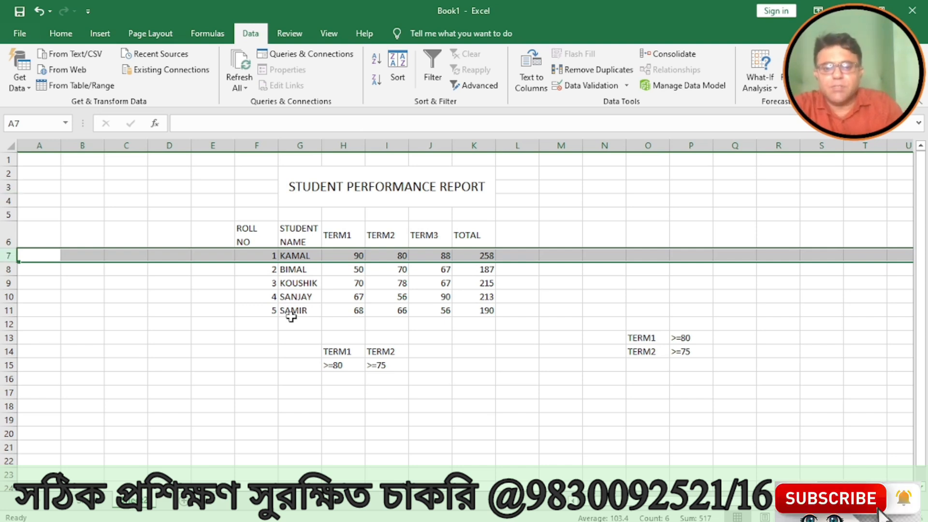
- Clear the headings and criteria from H14:I15 below the report
left_click_drag(344, 351, 376, 364)
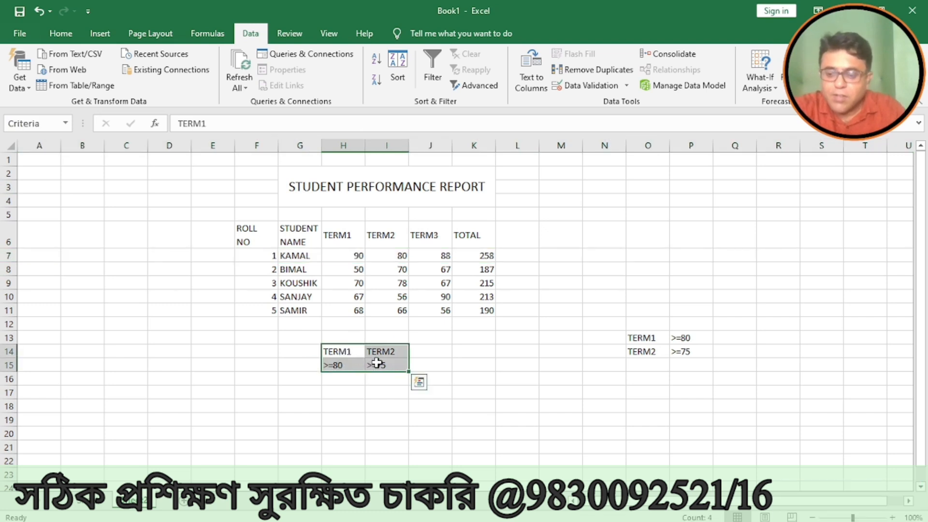
key("Delete")
left_click(466, 353)
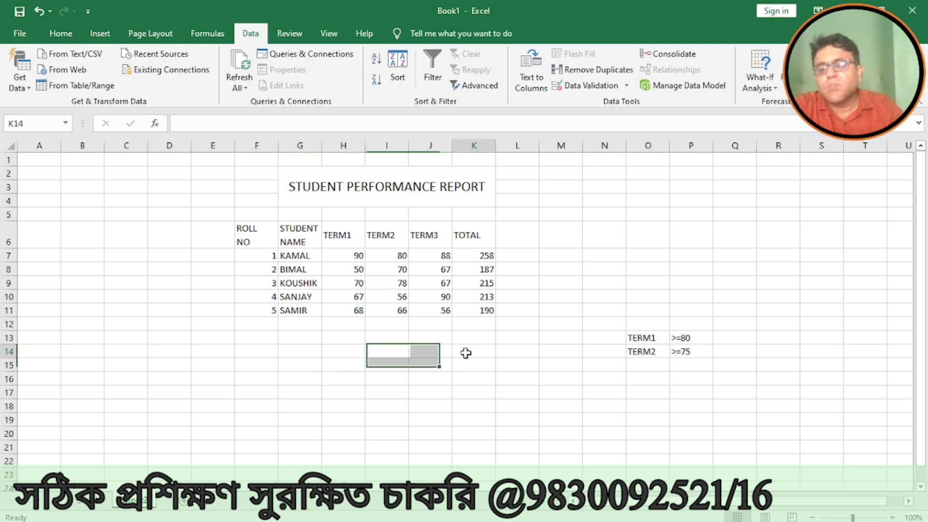
- Enter the criteria headings TERM1 in H14 and TERM2 in I14
left_click(345, 349)
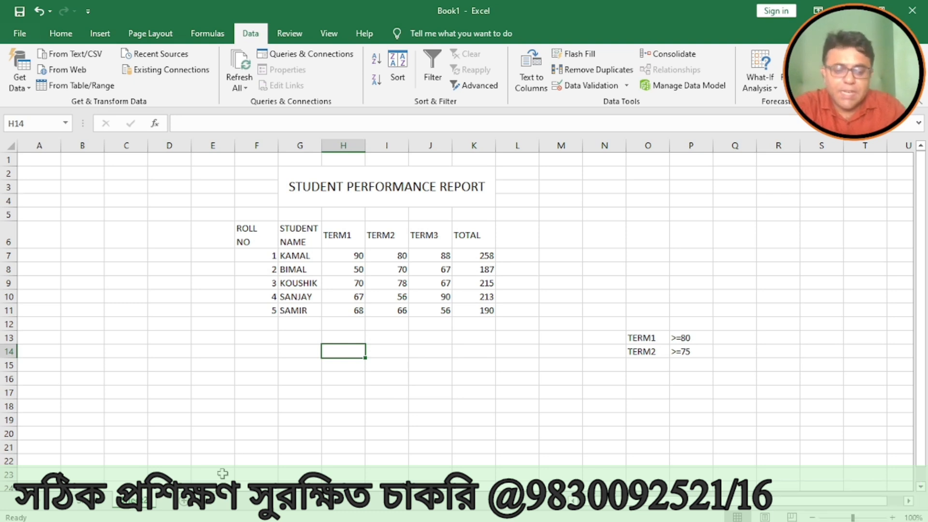
type("gterm1")
key("BackSpace")
key("BackSpace")
key("BackSpace")
key("BackSpace")
key("BackSpace")
key("BackSpace")
type("TERM1")
key("Return")
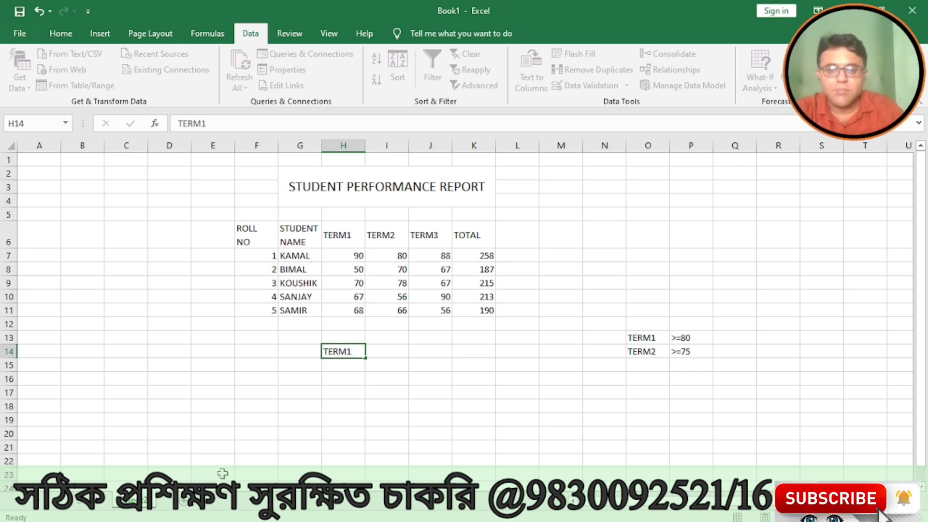
key("Up")
key("Right")
type("TERM2")
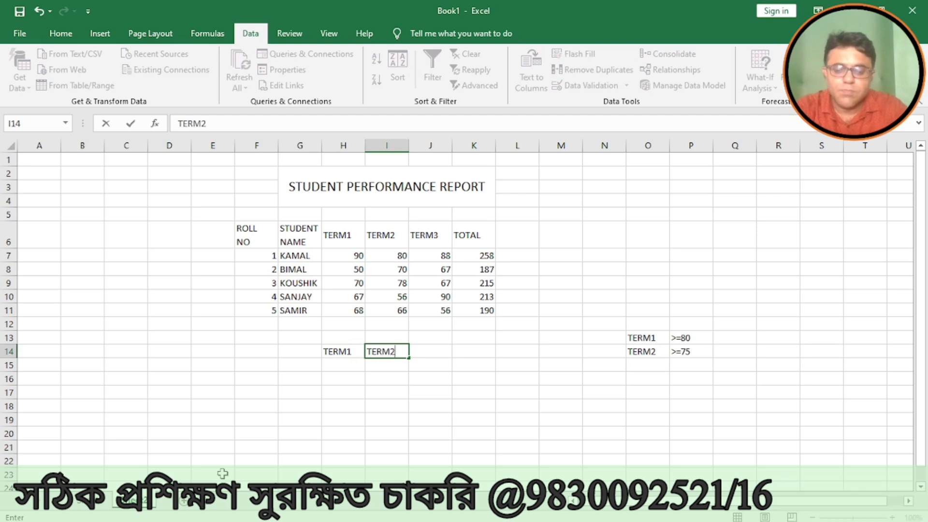
key("Return")
- Enter the criterion >=80 under the TERM1 heading in H15
key("Left")
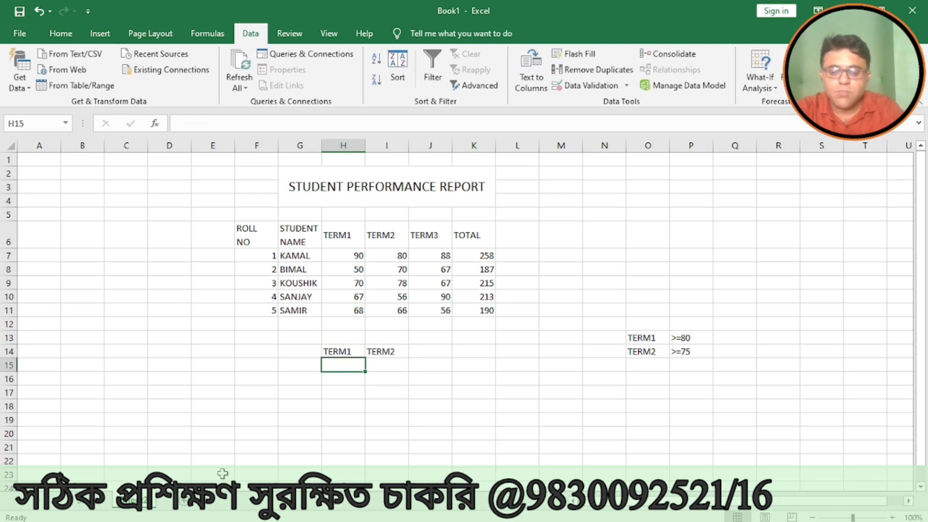
type(">=")
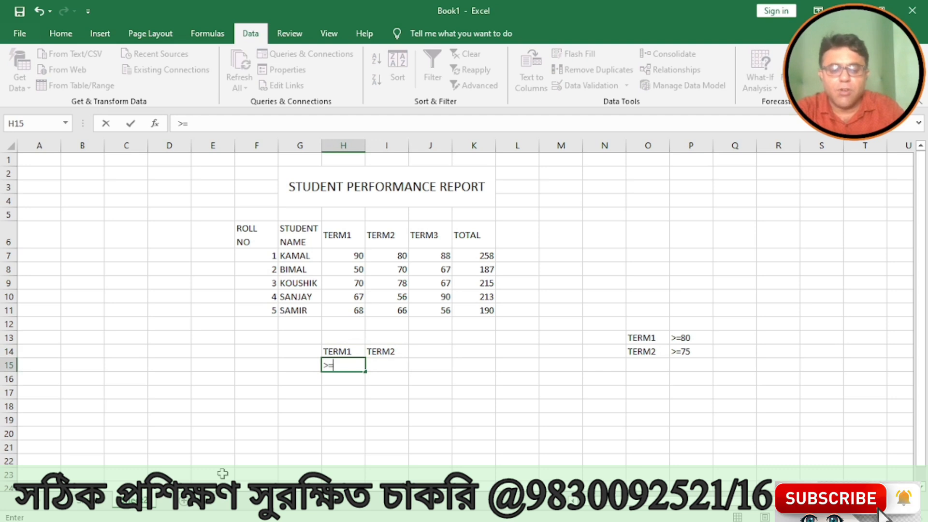
type("80")
key("Tab")
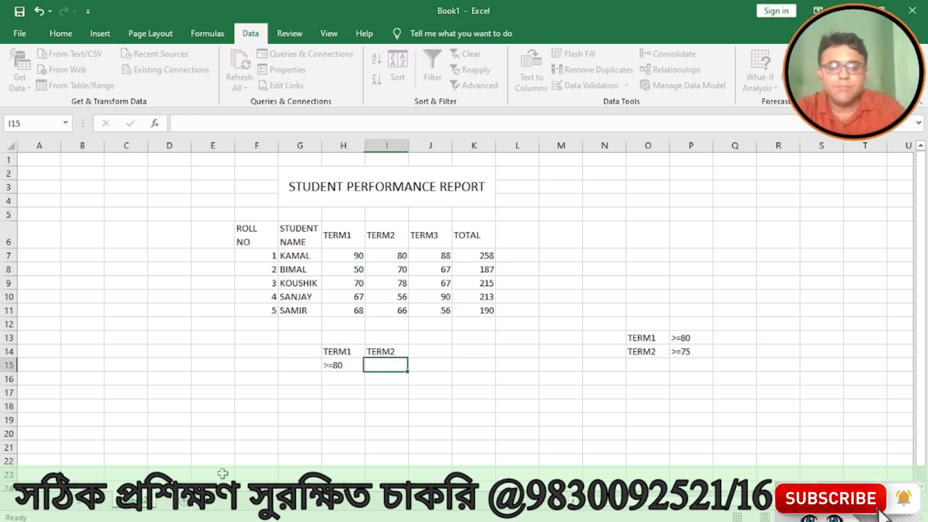
- Enter the criterion >-75 in cell I15 under the TERM2 heading
type(">")
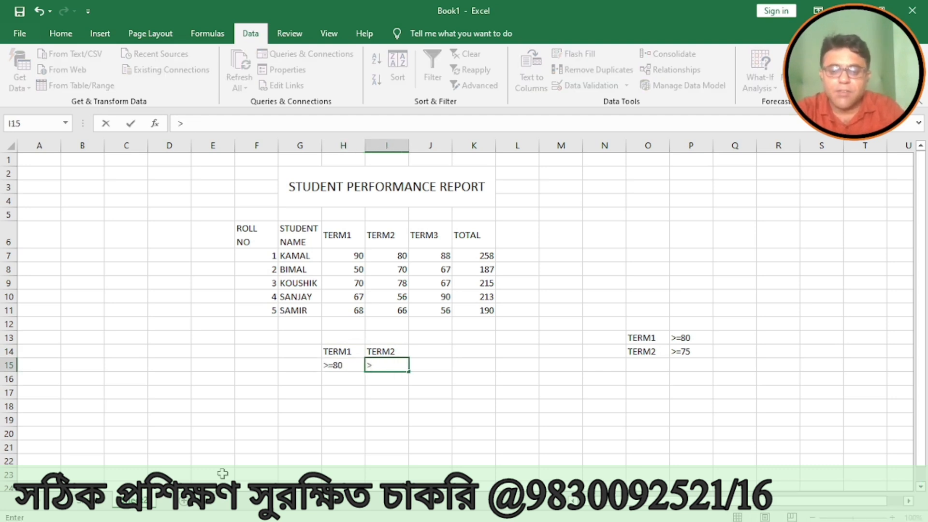
type("-75")
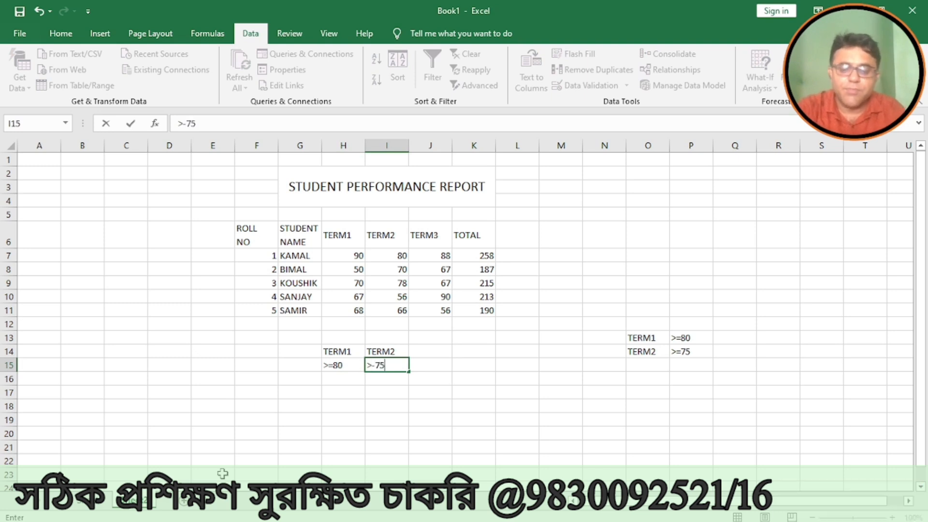
key("Return")
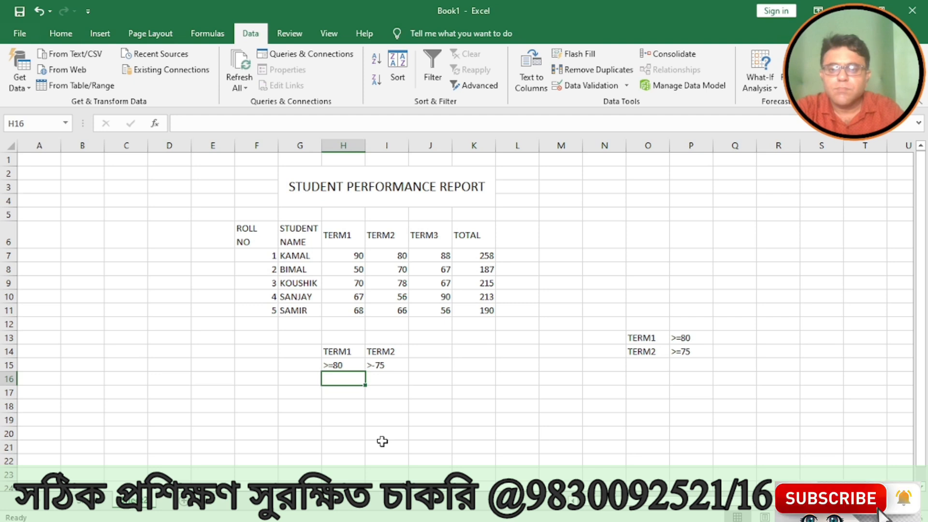
- Start an in-place Advanced Filter, clear both old ranges, and set the list range to the student table F6:K11
left_click(472, 85)
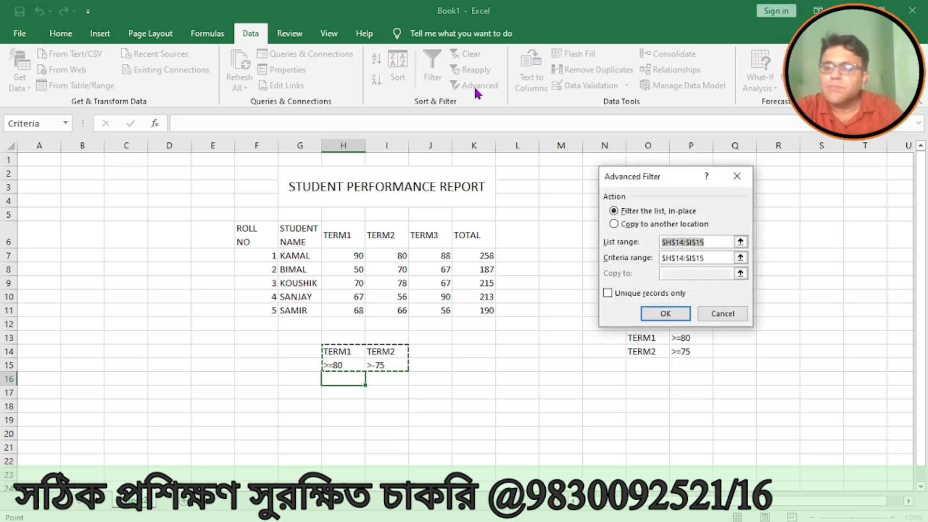
key("BackSpace")
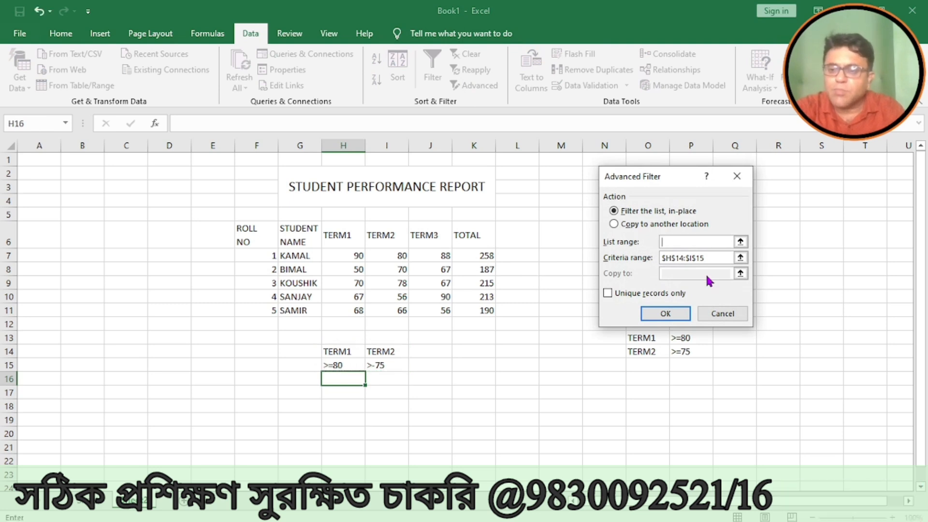
left_click(716, 260)
key("BackSpace")
key("BackSpace")
key("BackSpace")
key("BackSpace")
key("BackSpace")
key("BackSpace")
key("BackSpace")
key("BackSpace")
key("BackSpace")
key("BackSpace")
key("BackSpace")
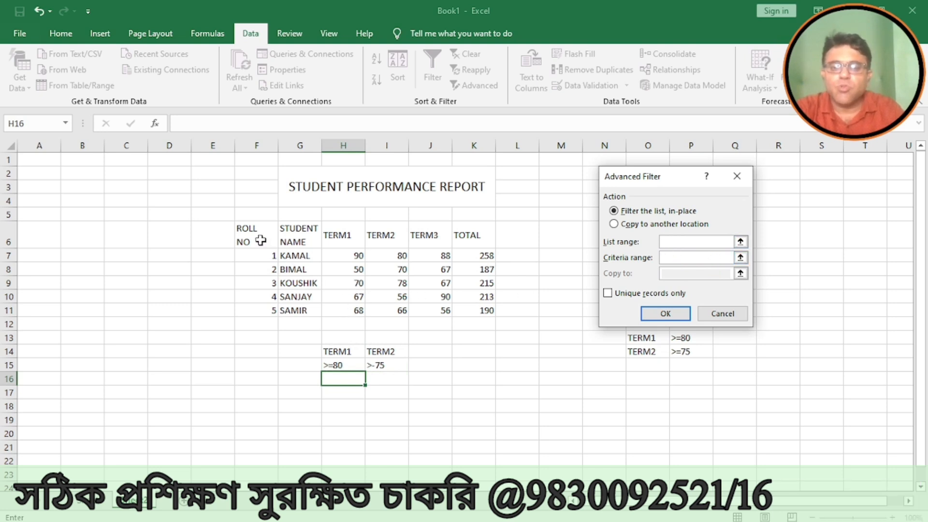
left_click_drag(246, 235, 477, 310)
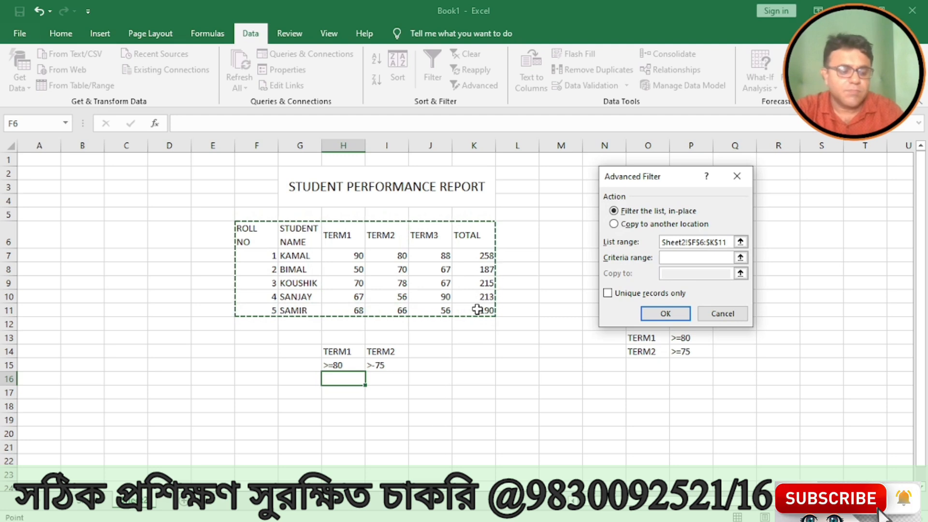
- Use H14:I15 as the criteria range and apply the advanced filter
left_click(664, 258)
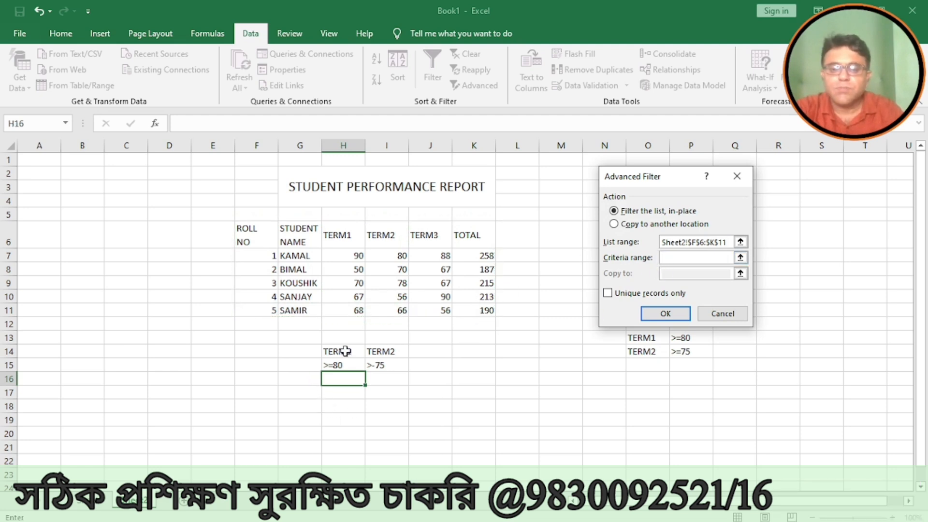
left_click_drag(346, 351, 376, 363)
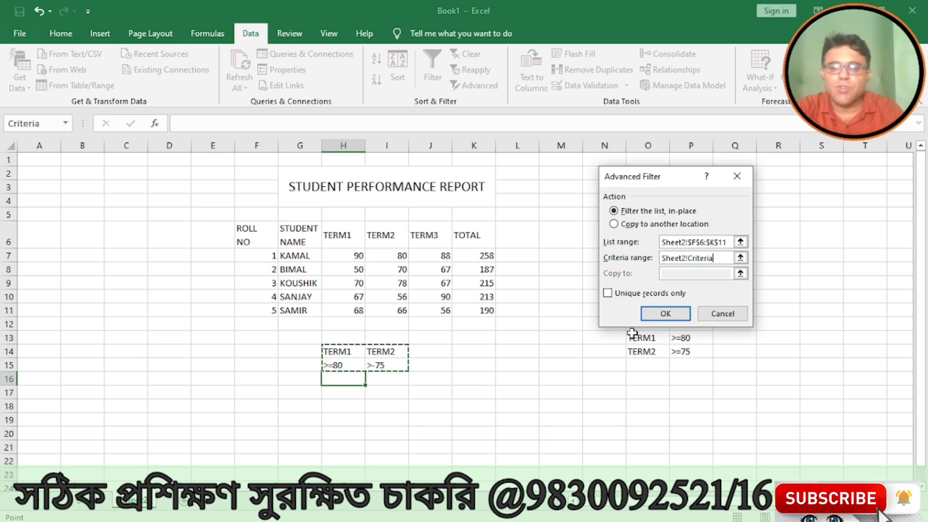
left_click(647, 312)
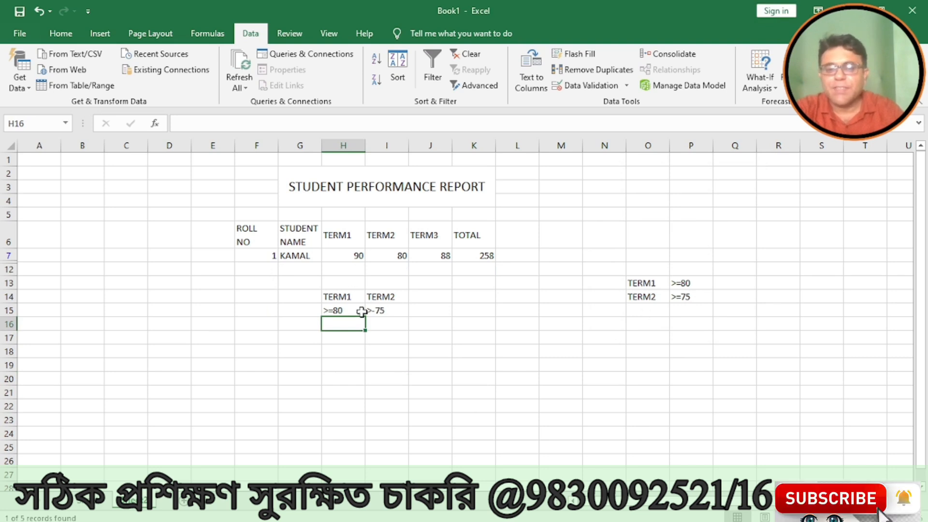
- Clear the TERM1 and TERM2 filter from the student table
left_click(457, 54)
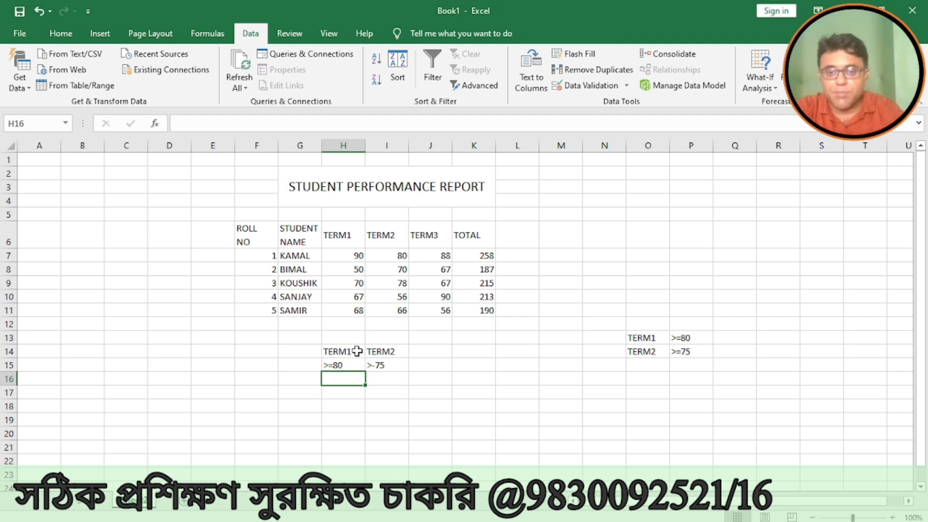
left_click(337, 440)
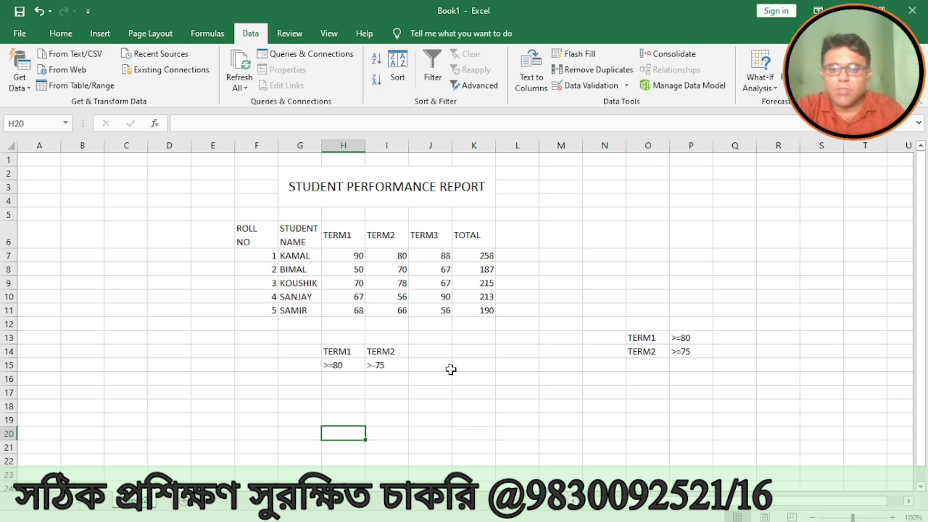
- Add the criteria heading TREM3 in J14 with the value 80 in J15
left_click(432, 352)
type("TREM3")
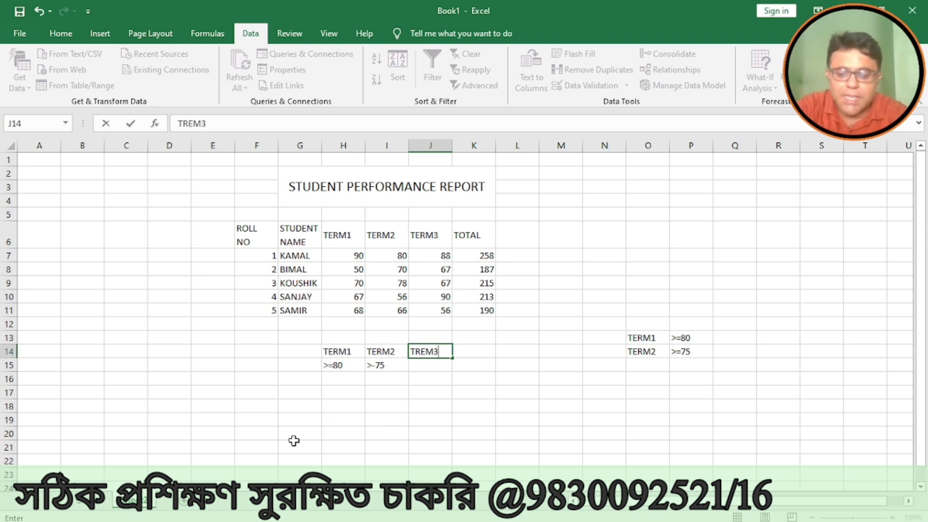
key("Return")
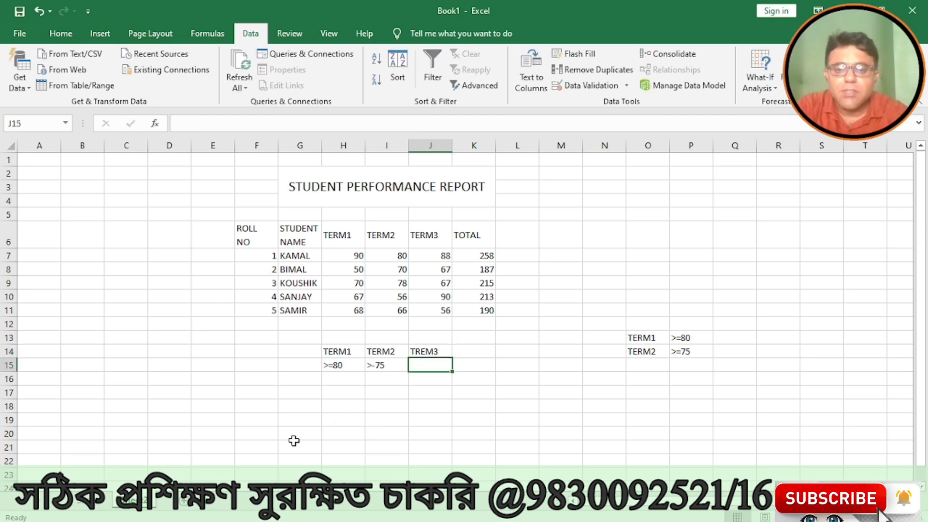
type("80")
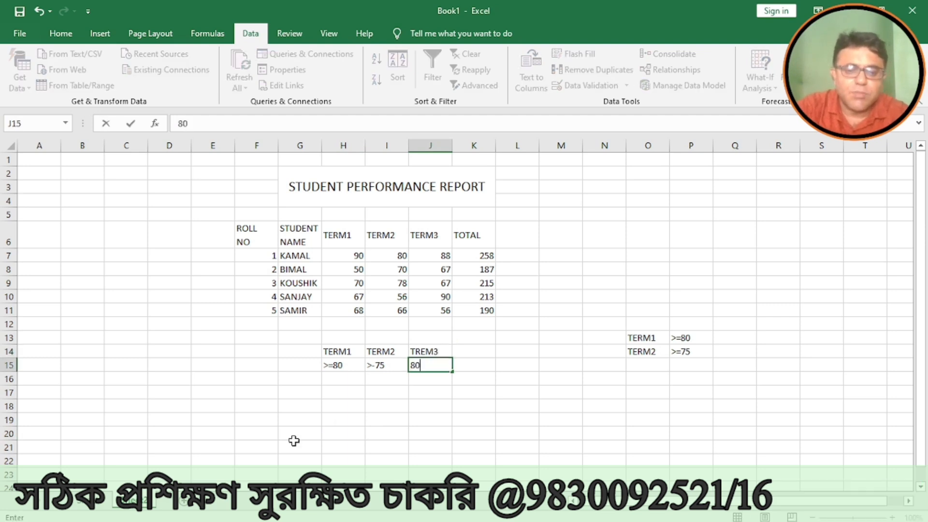
key("Tab")
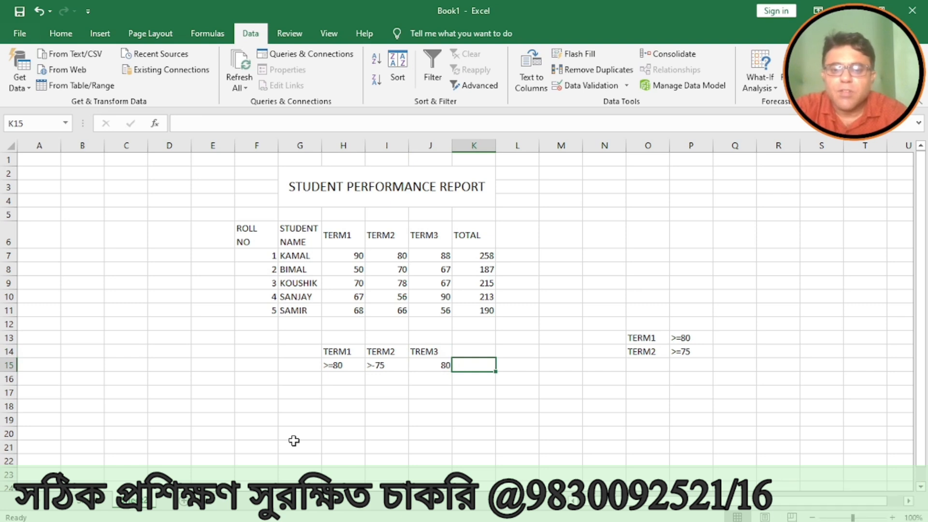
- Add the criteria heading TOTAL in K14 with the condition >=200 in K15
left_click(459, 235)
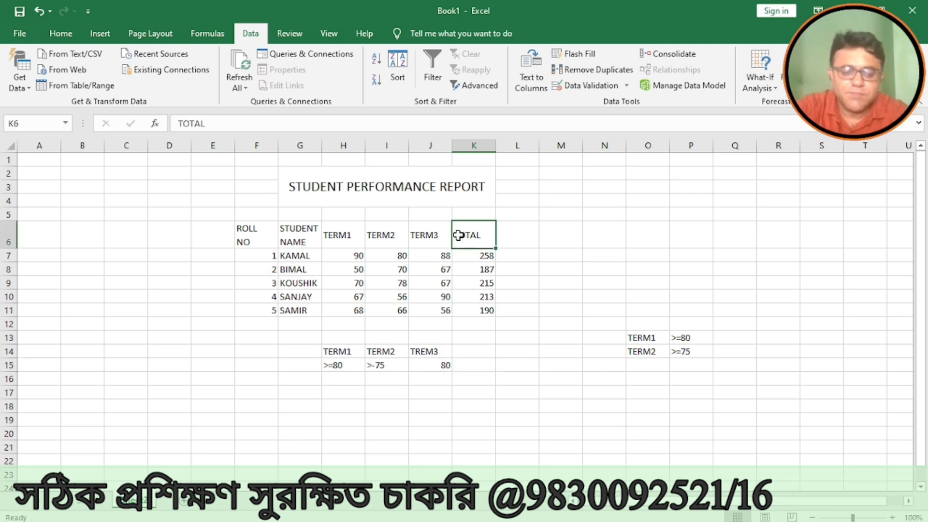
left_click(477, 349)
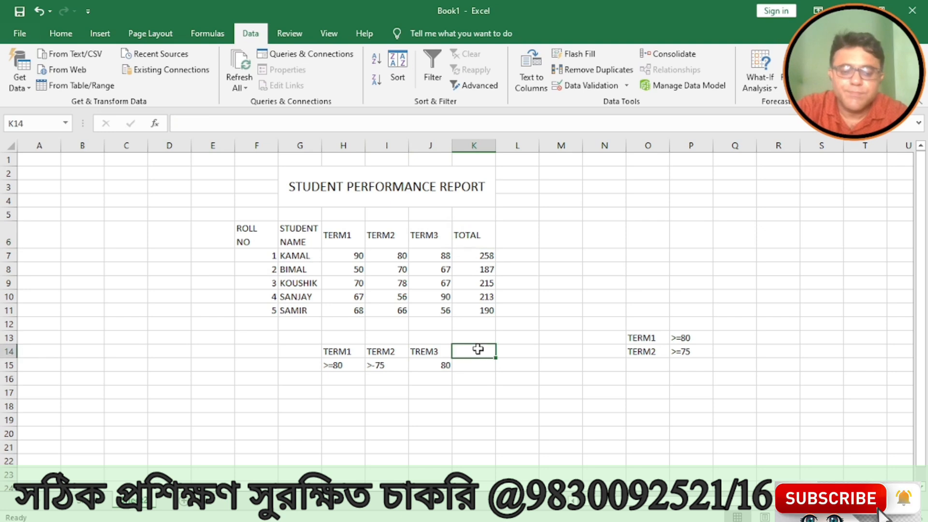
type("TOTAL")
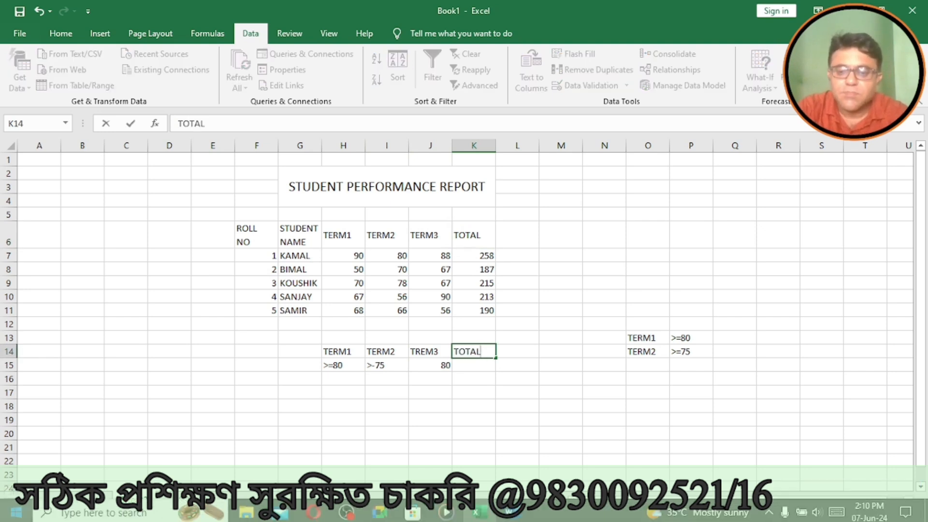
key("Return")
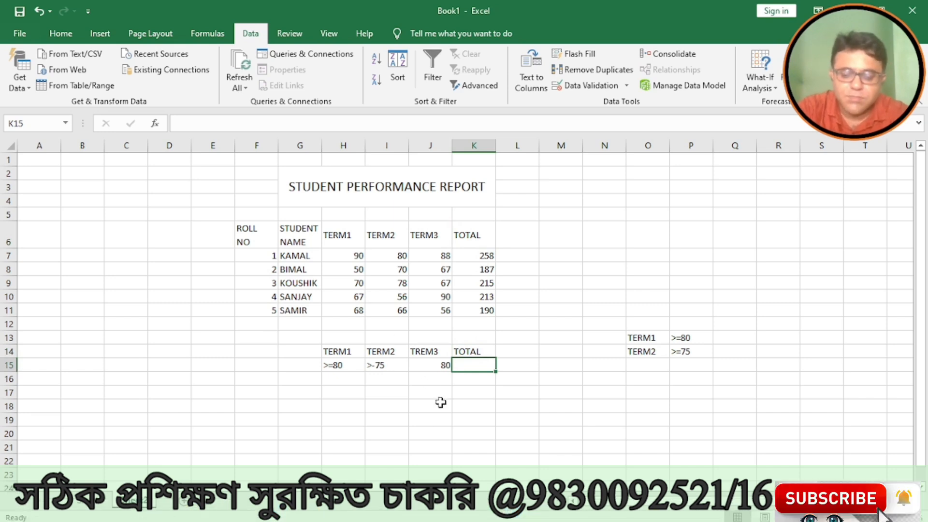
type(">=")
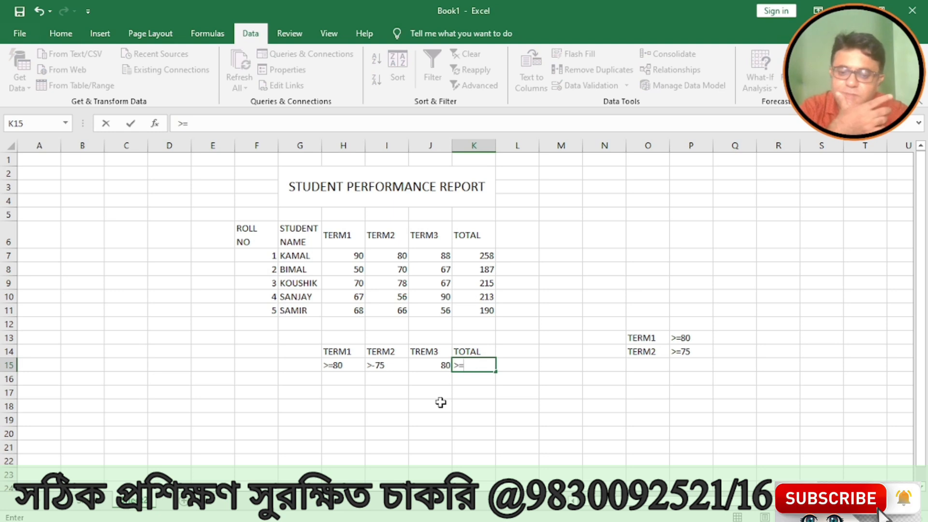
type("200")
key("Return")
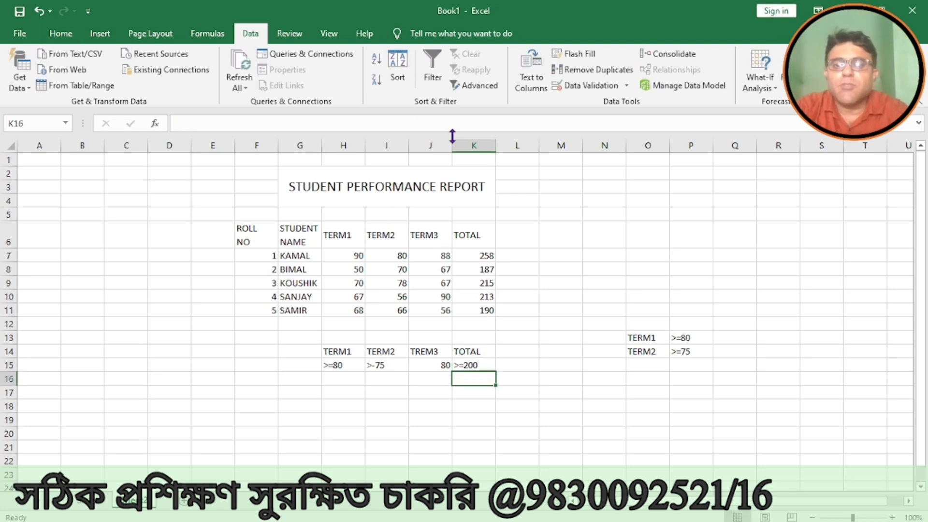
- Start another in-place Advanced Filter and set its list range to the student table F6:K11
left_click(477, 87)
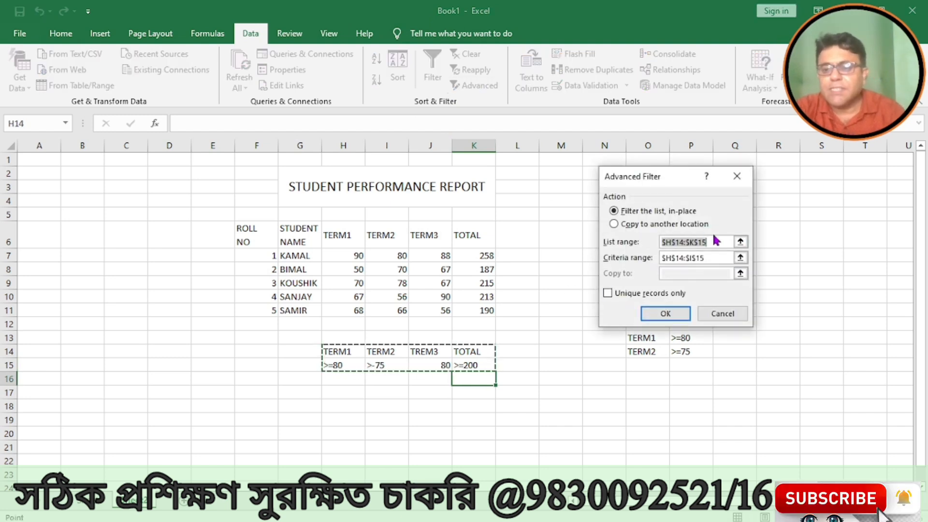
key("BackSpace")
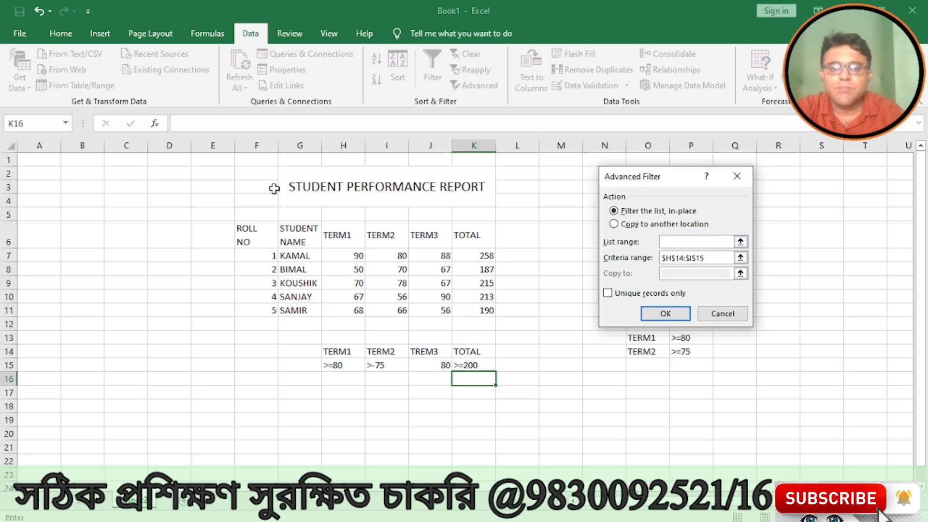
left_click_drag(251, 230, 485, 310)
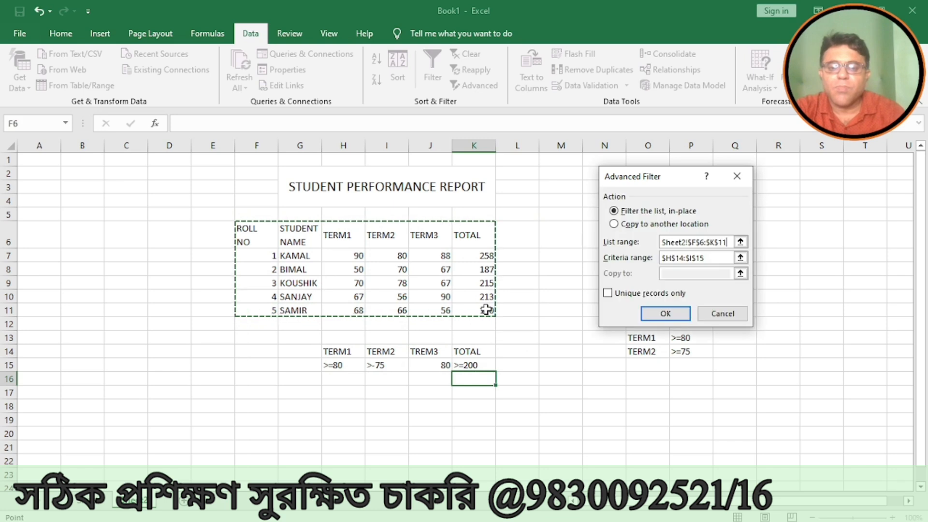
- Replace the criteria range with H14:K15 and apply the advanced filter
left_click(709, 258)
key("BackSpace")
key("BackSpace")
key("BackSpace")
key("BackSpace")
key("BackSpace")
key("BackSpace")
key("BackSpace")
key("BackSpace")
key("BackSpace")
key("BackSpace")
key("BackSpace")
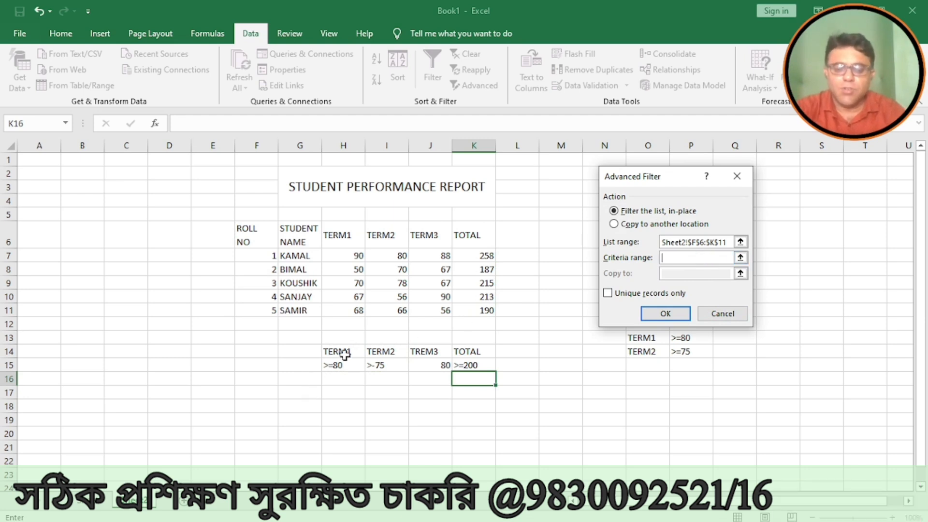
left_click_drag(344, 352, 459, 364)
left_click(647, 315)
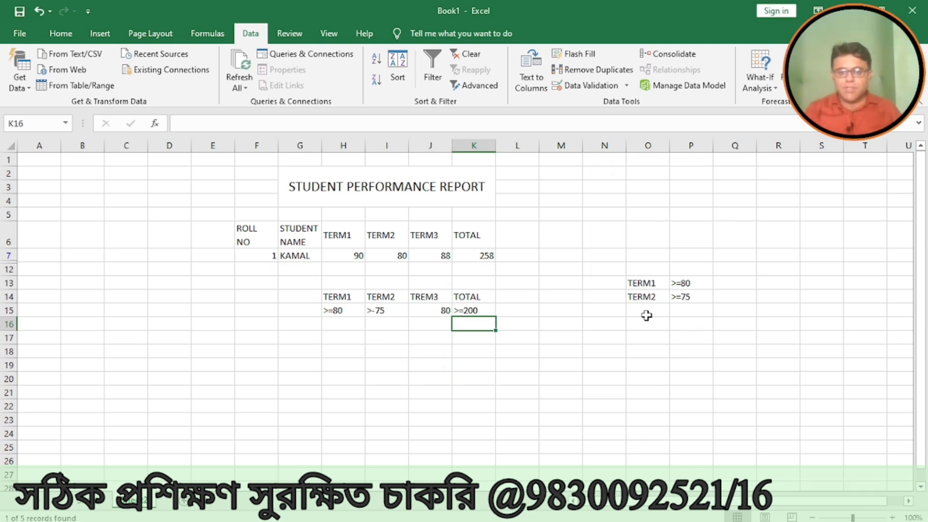
- Change the TREM3 criterion in J15 to >=80 and the TERM2 criterion in I15 to >-=5
double_click(434, 310)
type(">=")
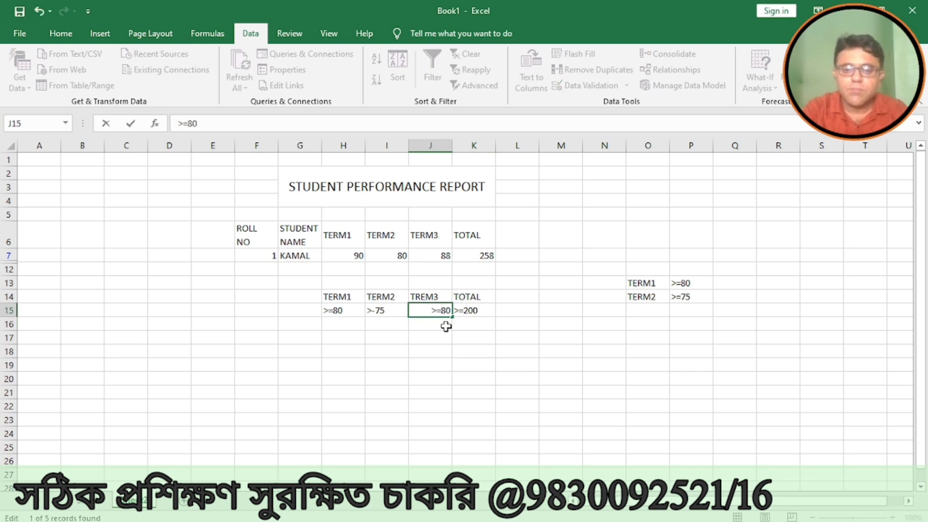
left_click(378, 311)
double_click(378, 310)
key("BackSpace")
type("=")
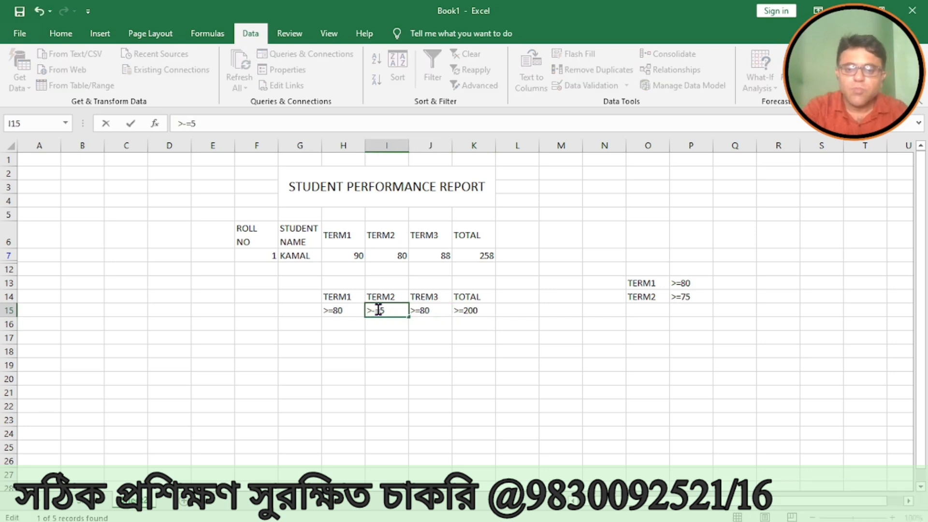
left_click(430, 364)
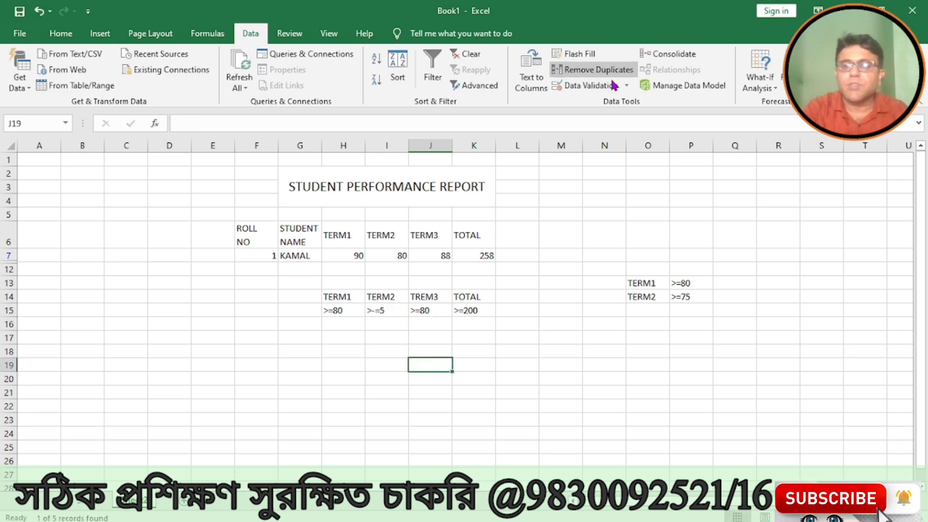
- Clear the filter so that all student records are listed again
left_click(475, 85)
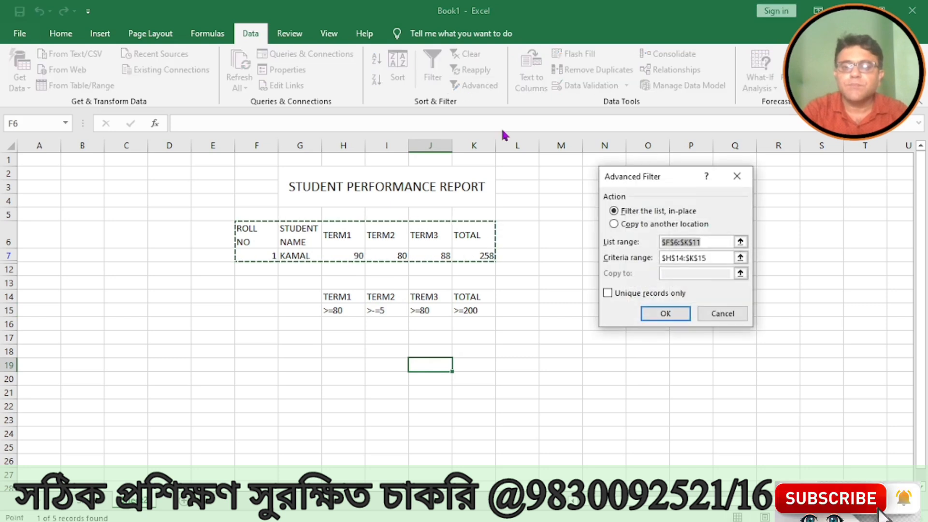
left_click(725, 315)
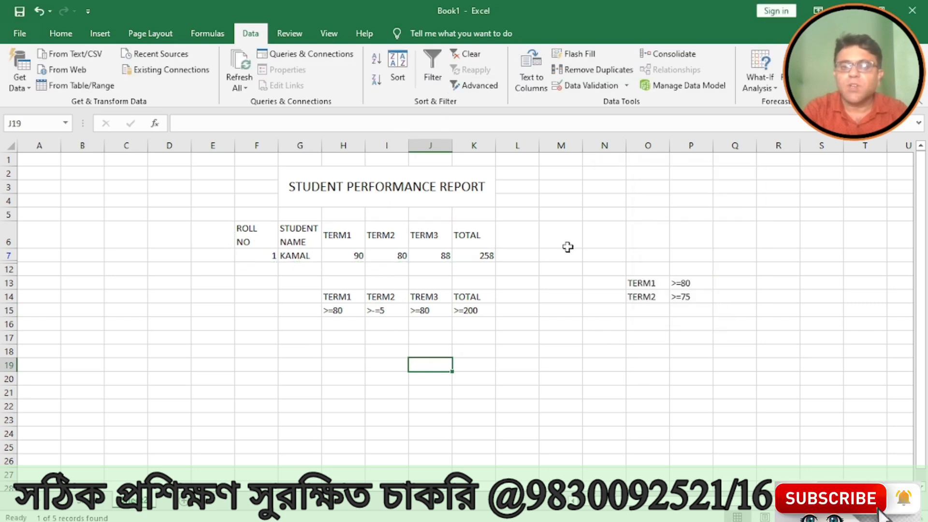
left_click(472, 57)
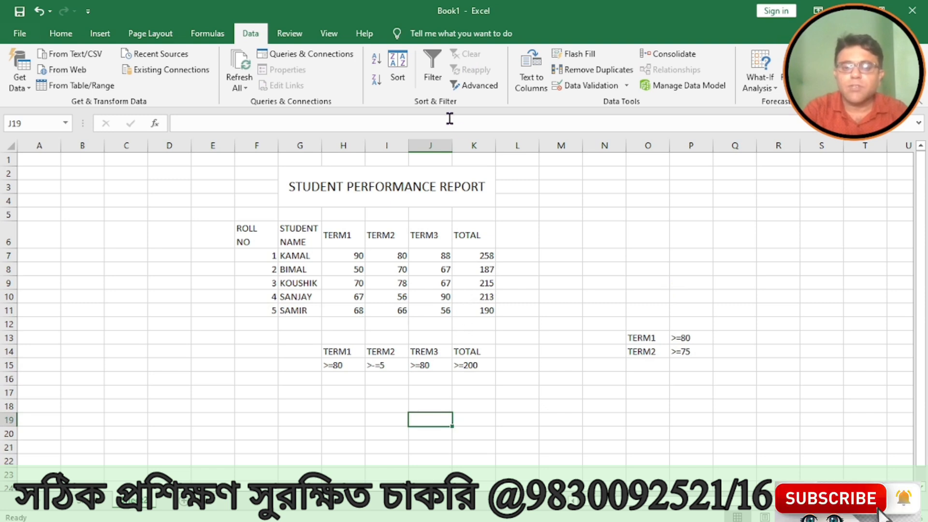
- Apply an in-place Advanced Filter to the student table F6:K11 with the criteria range H14:K15
left_click(474, 85)
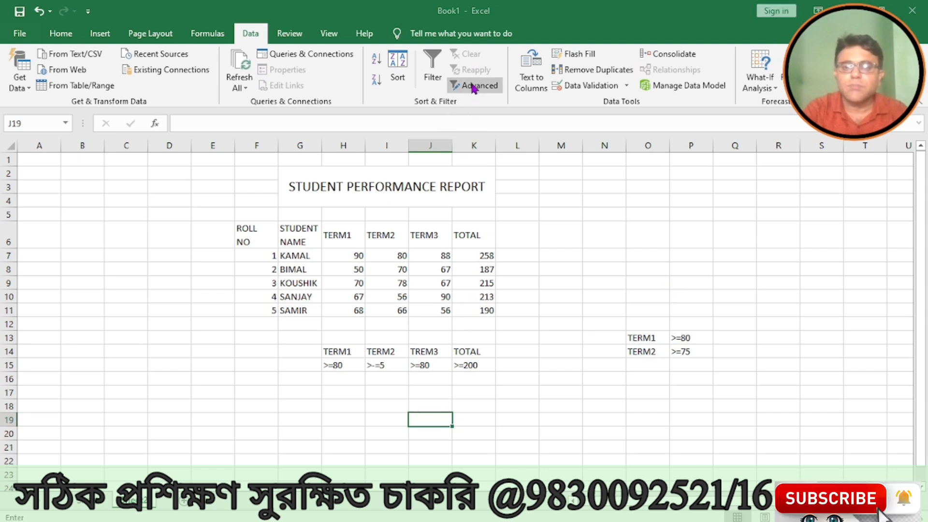
left_click_drag(247, 227, 474, 309)
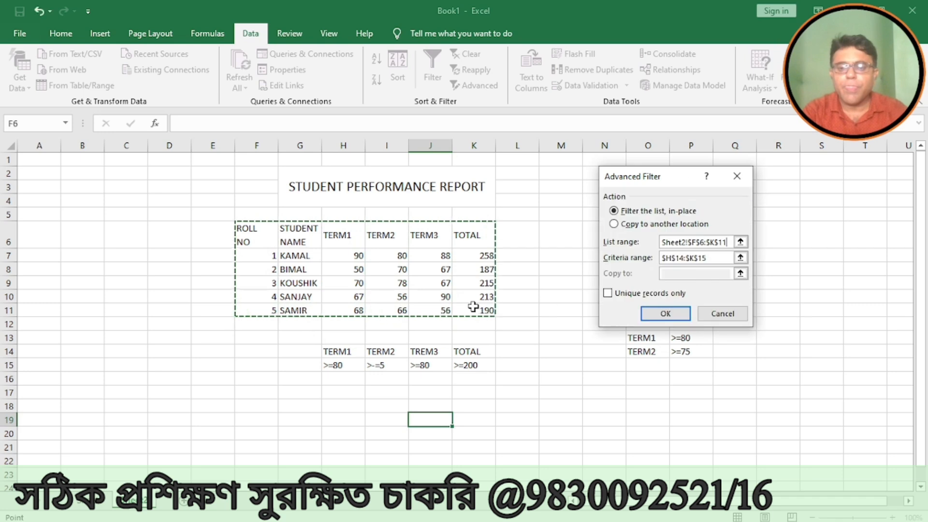
left_click(710, 257)
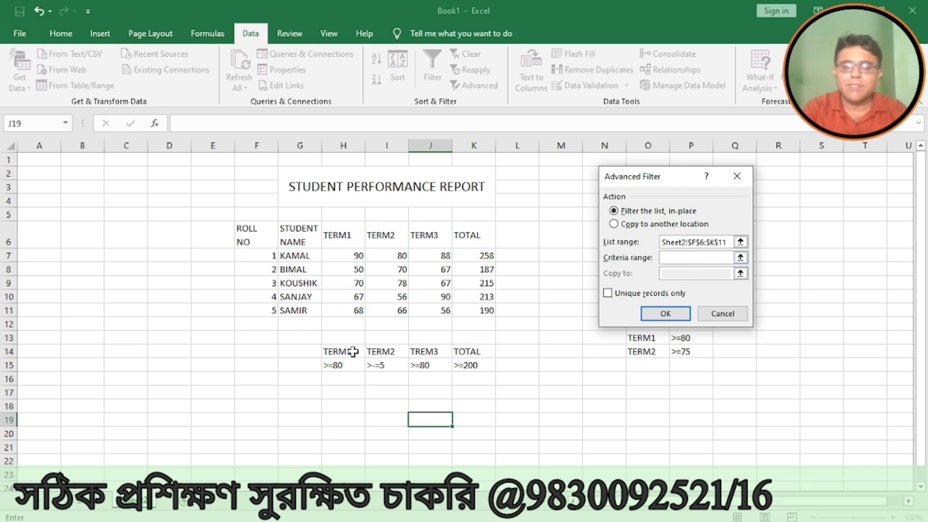
left_click_drag(353, 351, 484, 366)
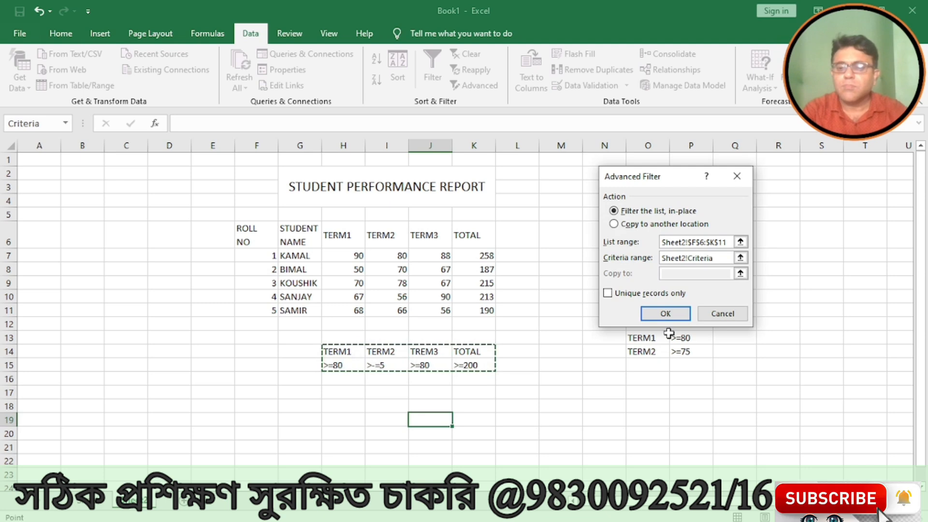
left_click(662, 317)
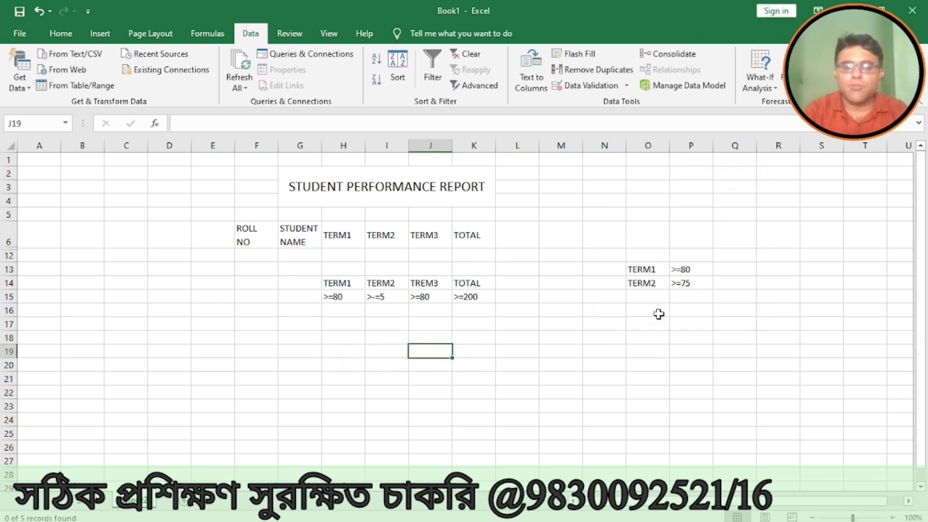
- Change the TERM2 criterion in I15 to >-=50 and clear the filter to list all student records
double_click(388, 296)
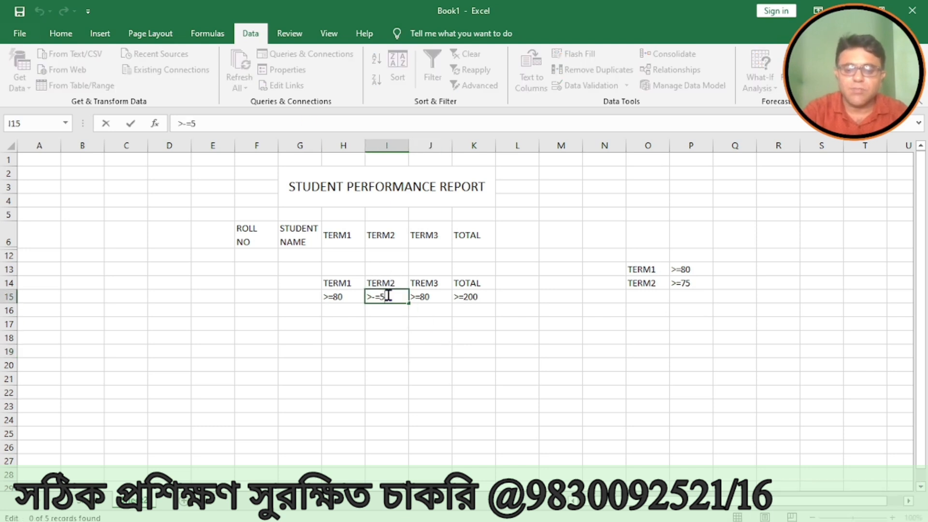
type("0")
key("Return")
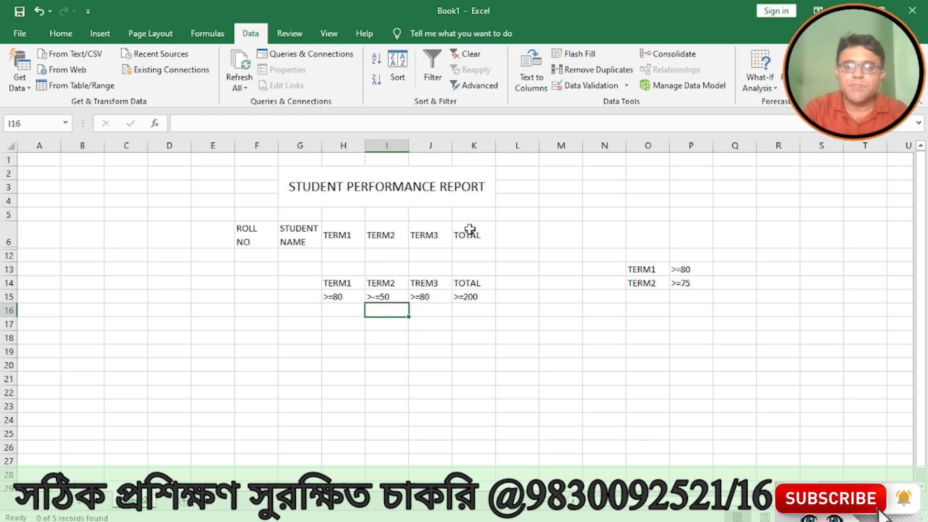
left_click(469, 54)
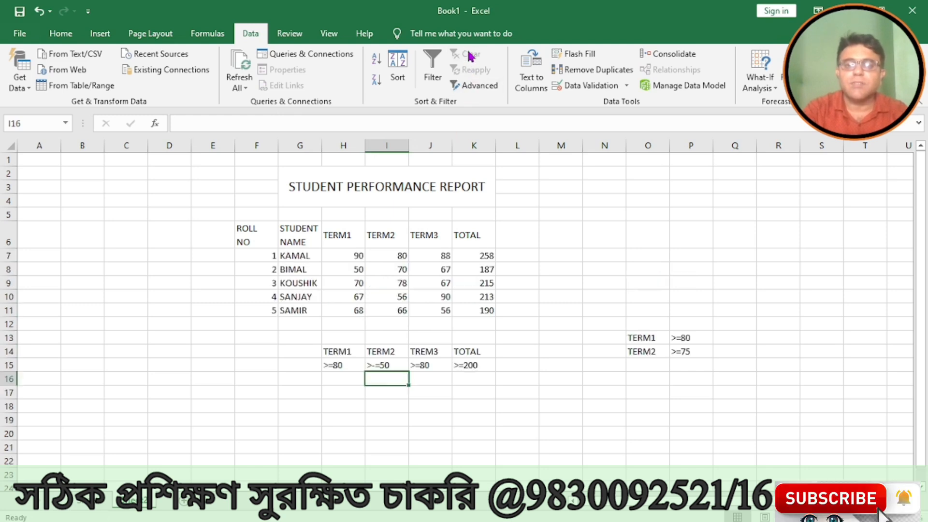
- Start another in-place Advanced Filter and reselect the student table F6:K11 as its list range
left_click(475, 86)
key("BackSpace")
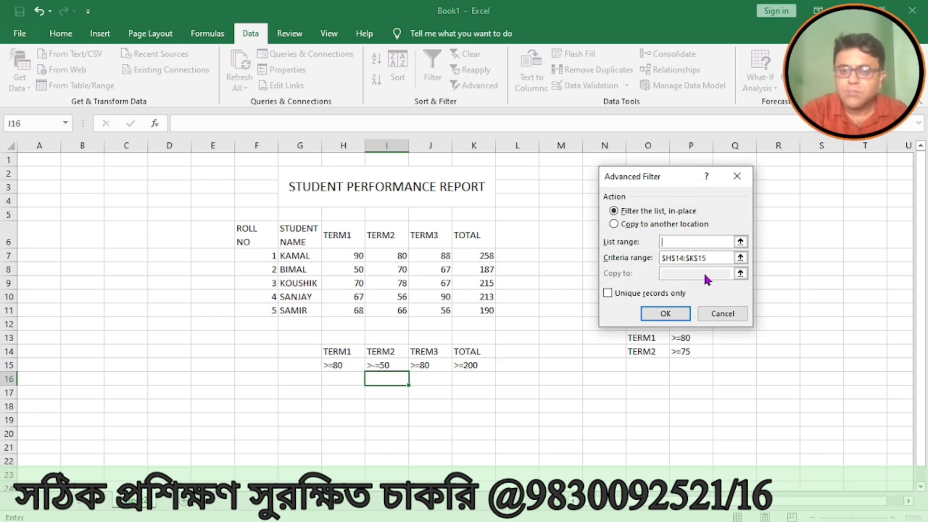
left_click_drag(252, 234, 465, 311)
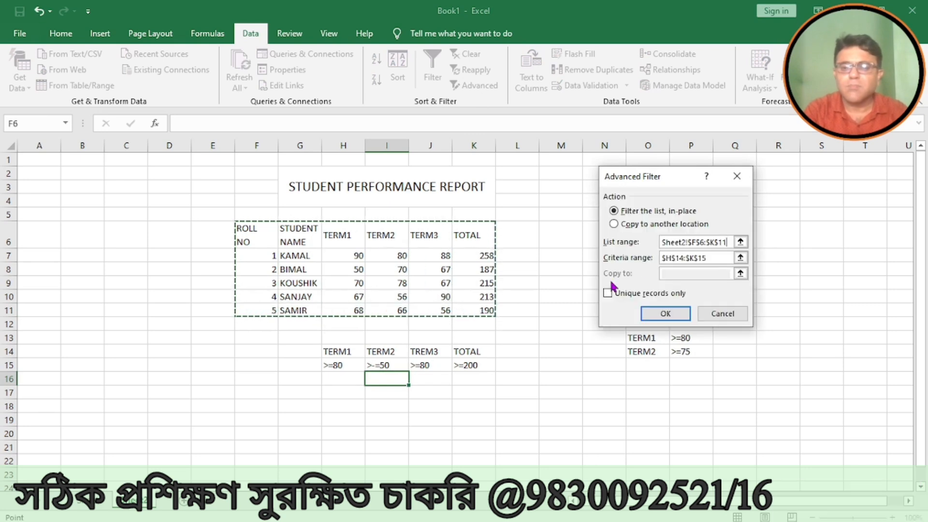
- Empty the criteria range, reselect H14:K15 for it and apply the advanced filter
left_click(708, 255)
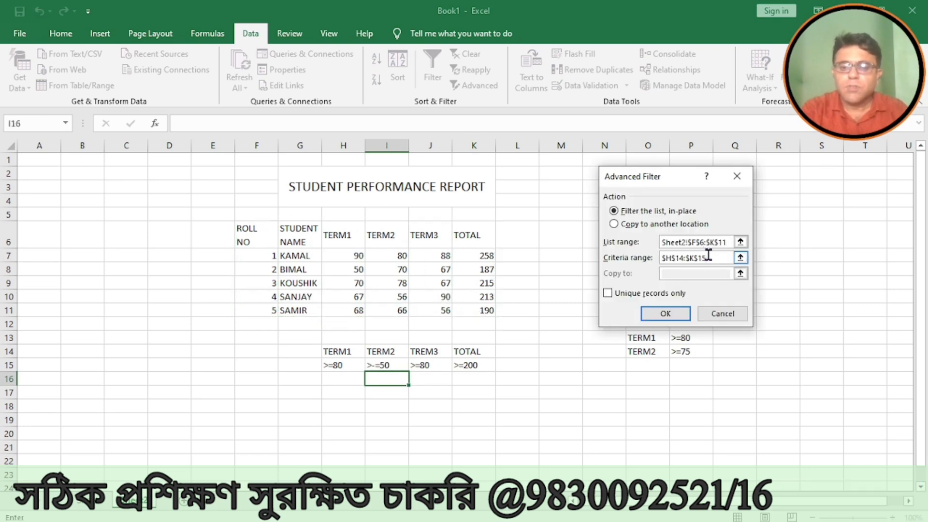
key("BackSpace")
key("BackSpace")
key("BackSpace")
key("BackSpace")
key("BackSpace")
key("BackSpace")
key("BackSpace")
key("BackSpace")
key("BackSpace")
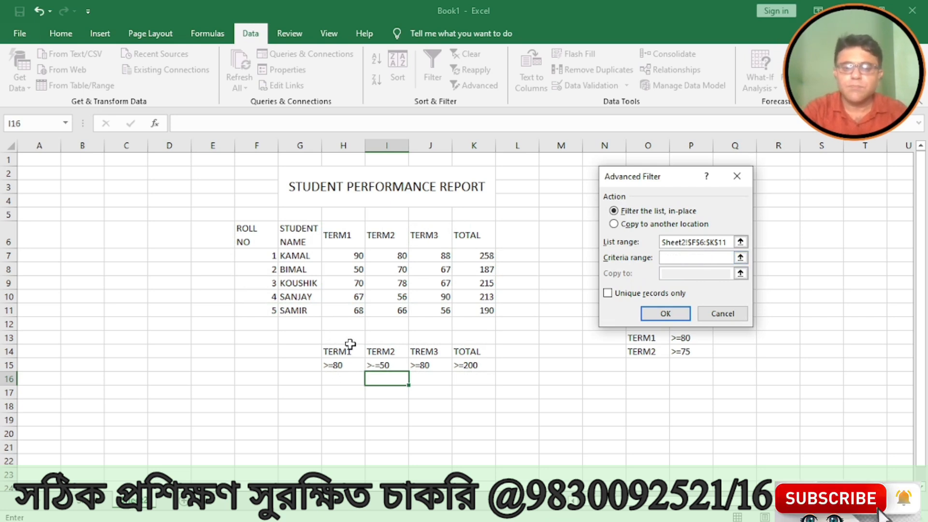
left_click_drag(350, 350, 468, 366)
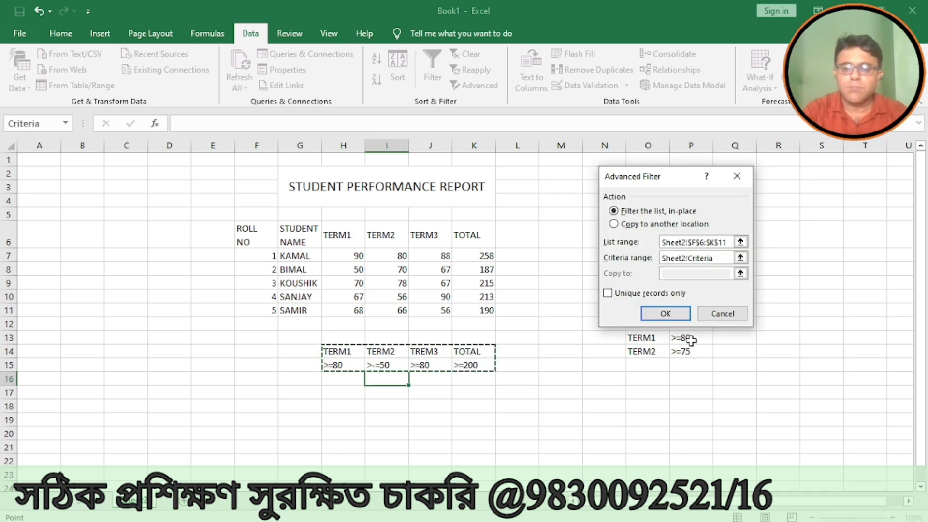
left_click(667, 314)
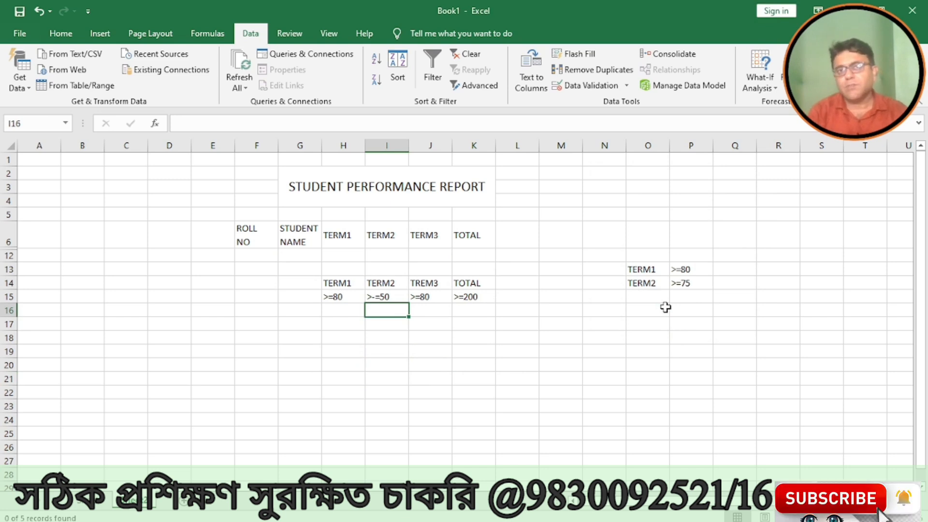
- Clear the filter and compare the first student's term marks and total in row 7 with the criteria in row 15
left_click(471, 57)
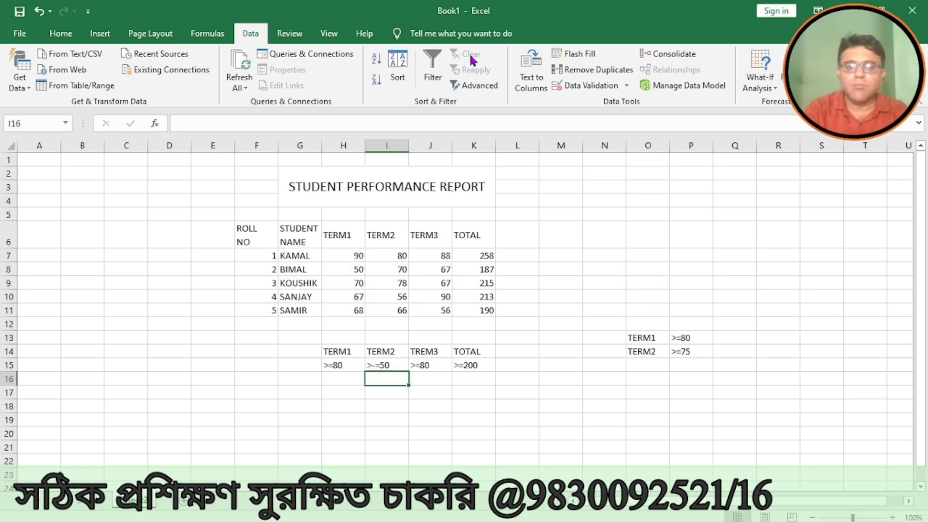
left_click(343, 256)
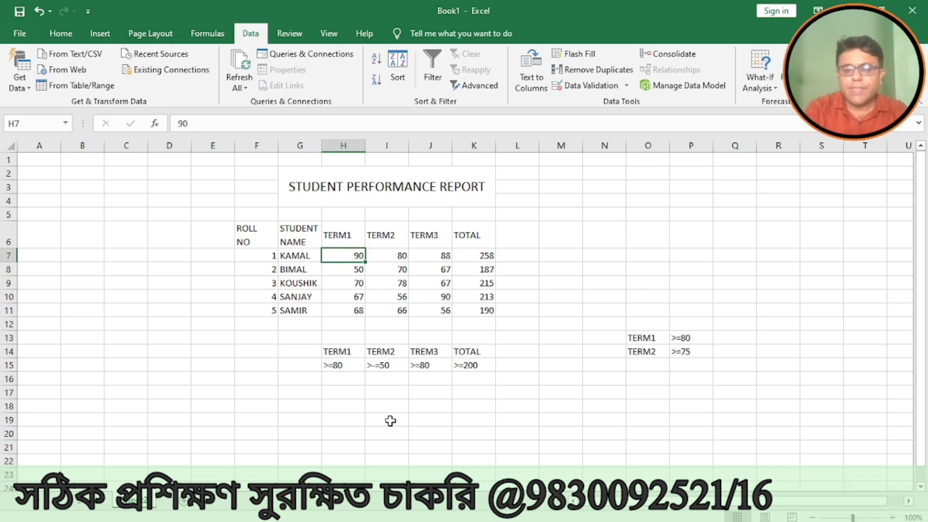
left_click(390, 365)
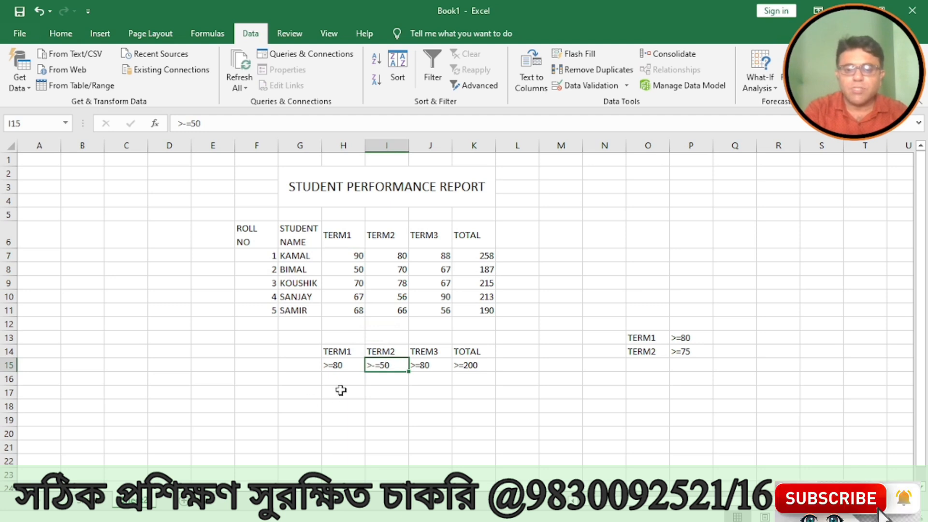
left_click(393, 256)
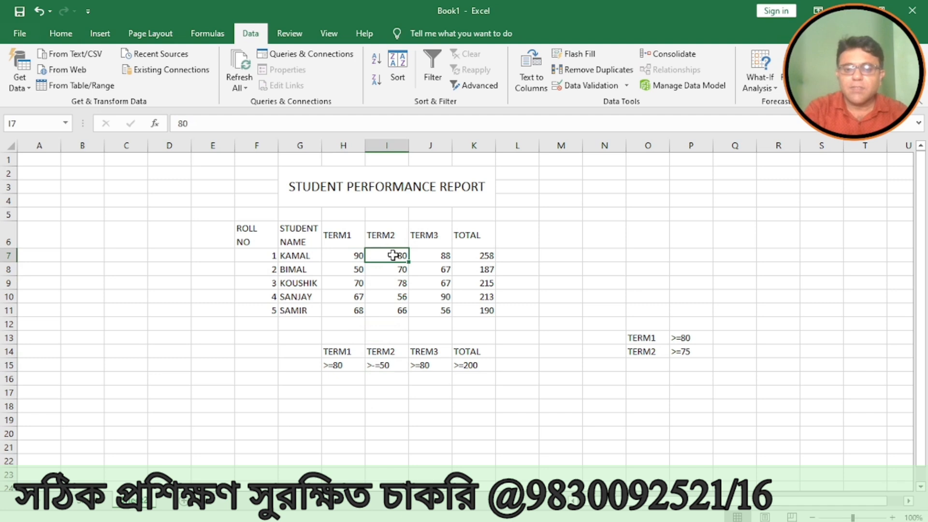
left_click(445, 364)
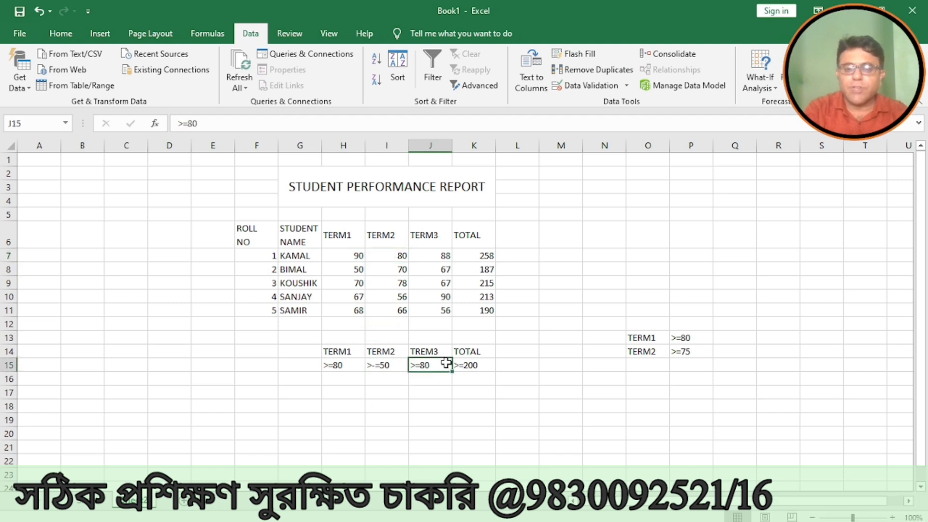
left_click(424, 256)
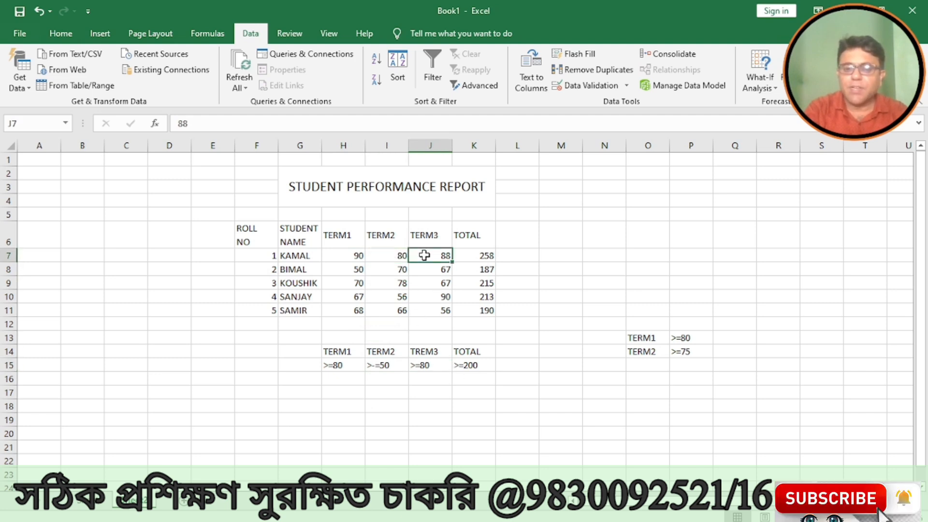
left_click(477, 362)
left_click(468, 259)
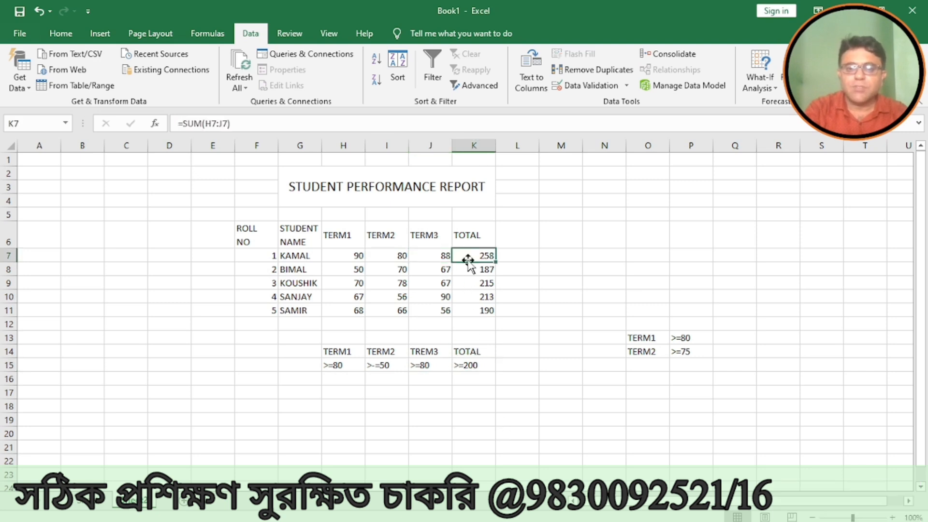
- Reopen Advanced Filter, empty both of its ranges and set the list range to F6:K11
left_click(472, 86)
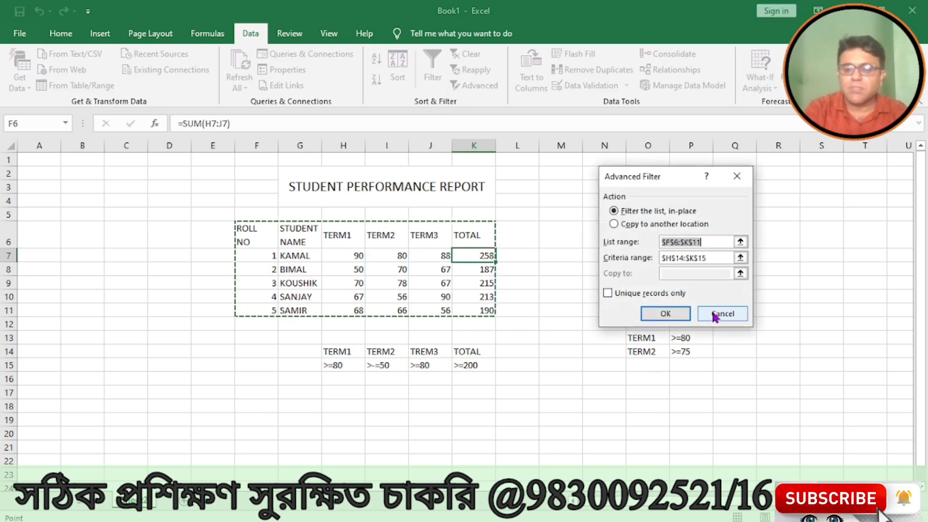
key("BackSpace")
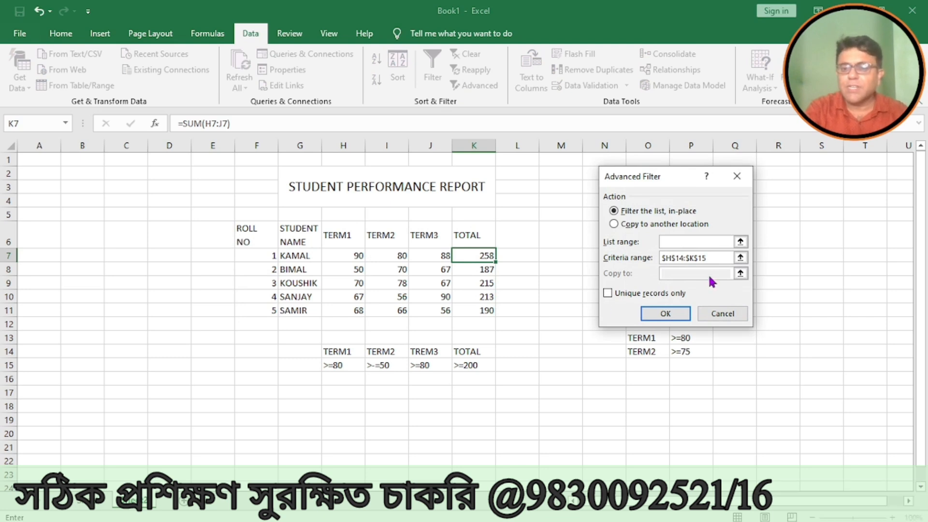
left_click(712, 257)
key("Delete")
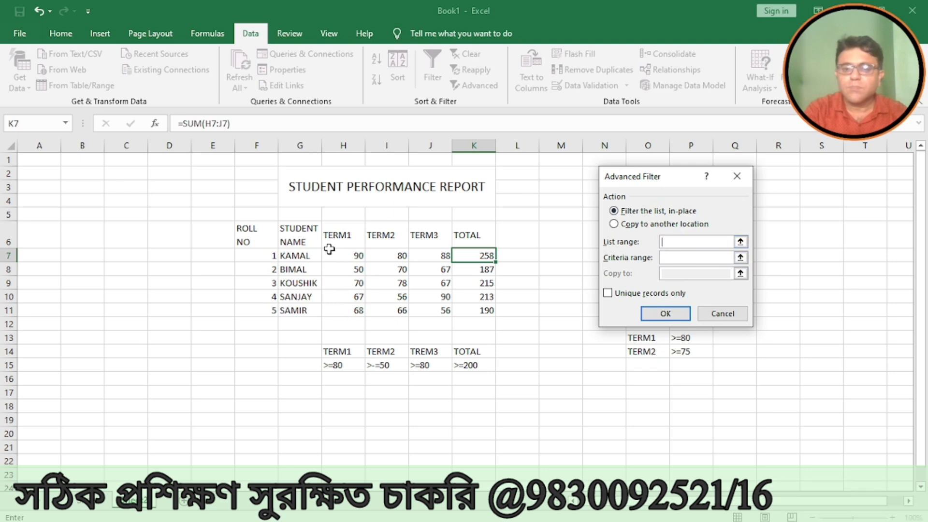
left_click_drag(242, 237, 478, 308)
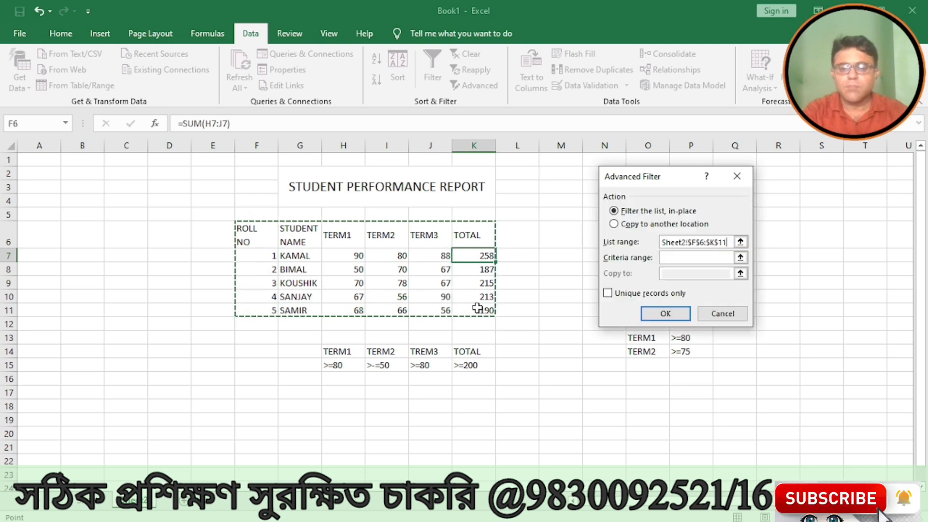
- Set the criteria range to H14:K15 and run the in-place filter on the student table
left_click(671, 258)
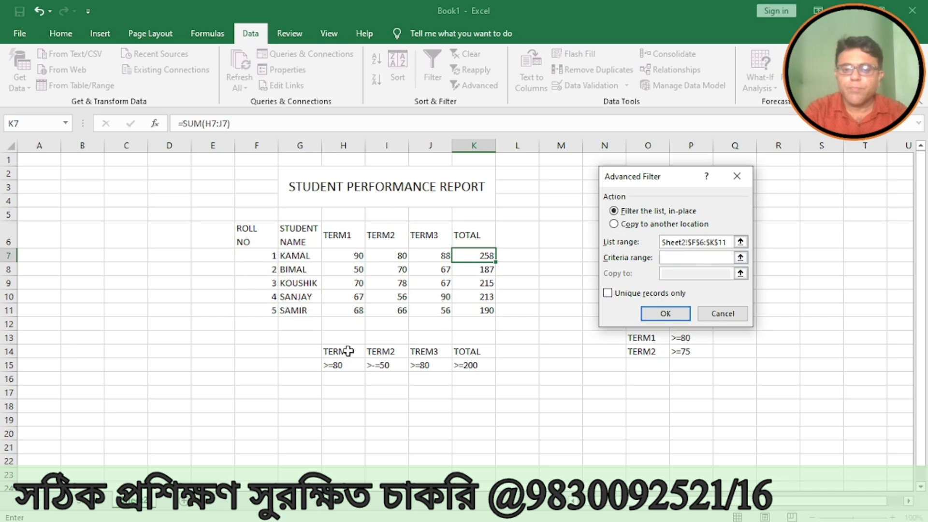
left_click_drag(348, 352, 471, 366)
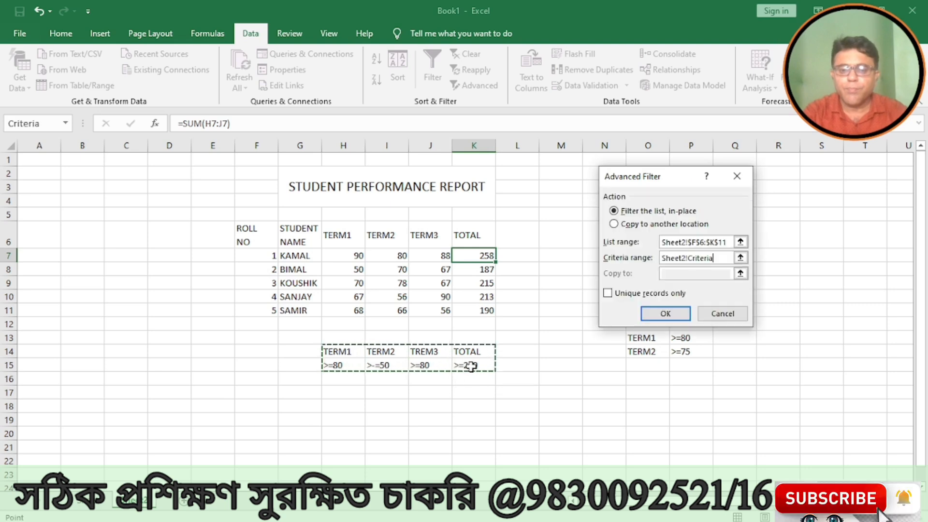
left_click(665, 314)
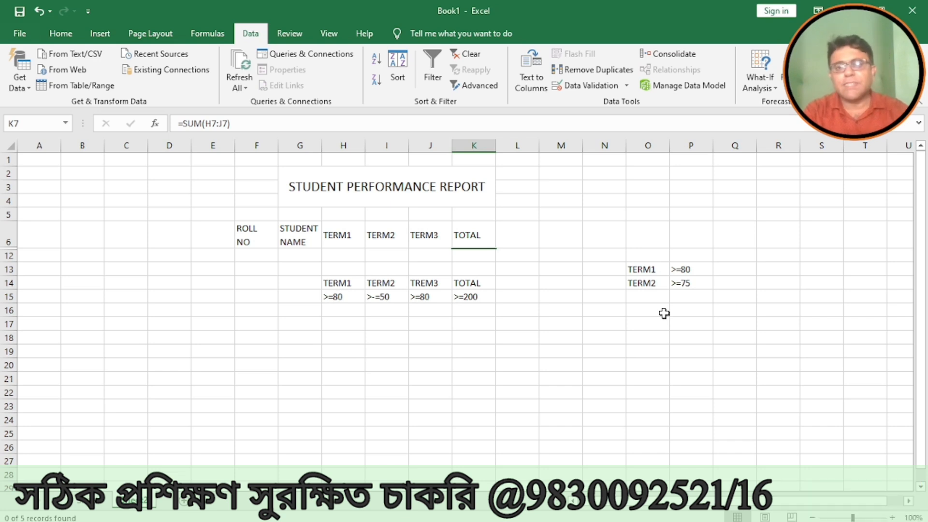
- Clear the filter and delete the contents of the criteria block H14:K15
left_click(469, 54)
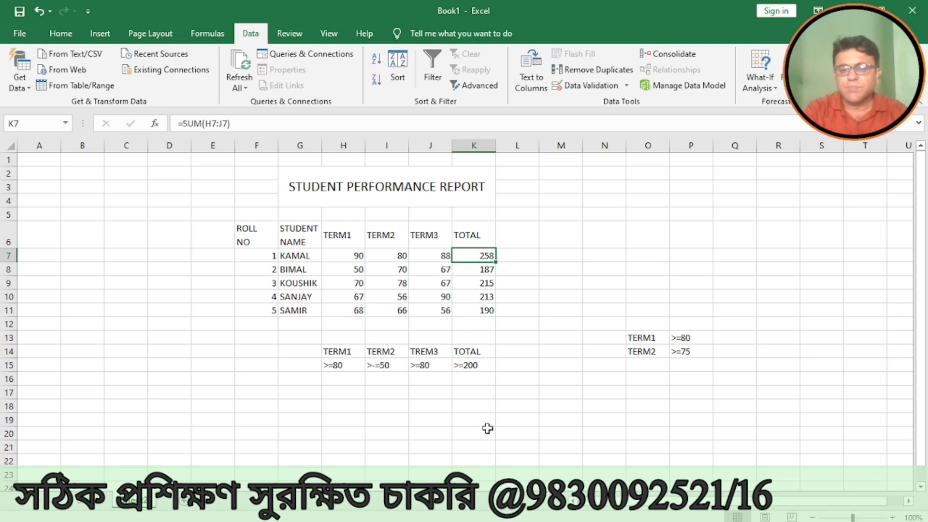
left_click_drag(334, 348, 468, 365)
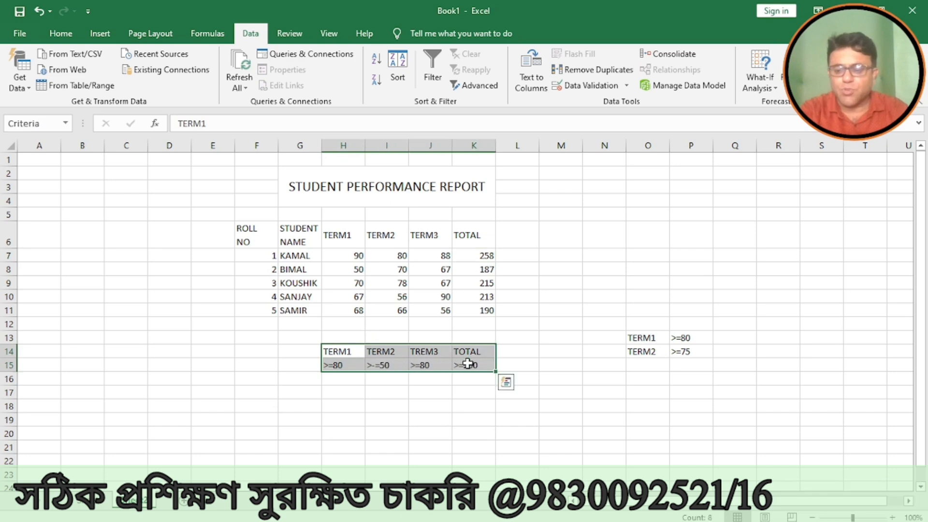
key("Delete")
left_click(564, 350)
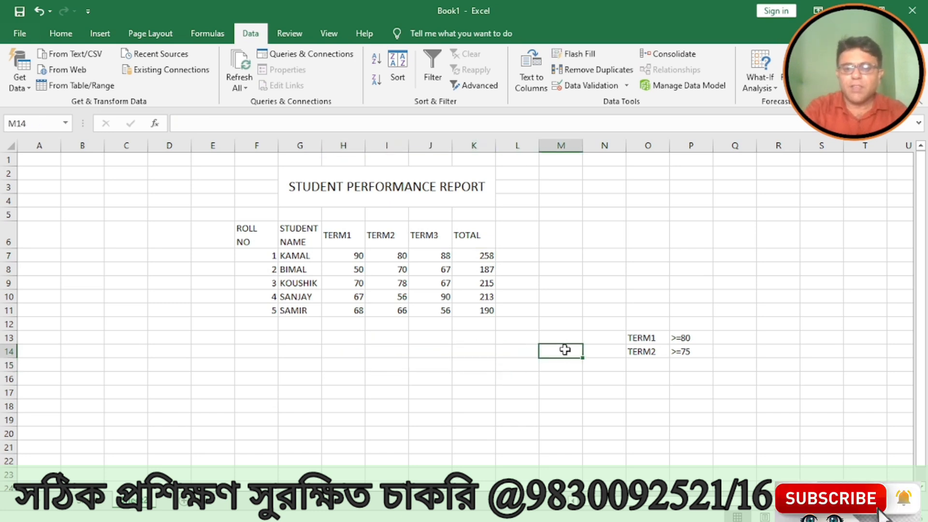
- Copy the TERM1 header from H6 of the student table into H14
left_click(336, 241)
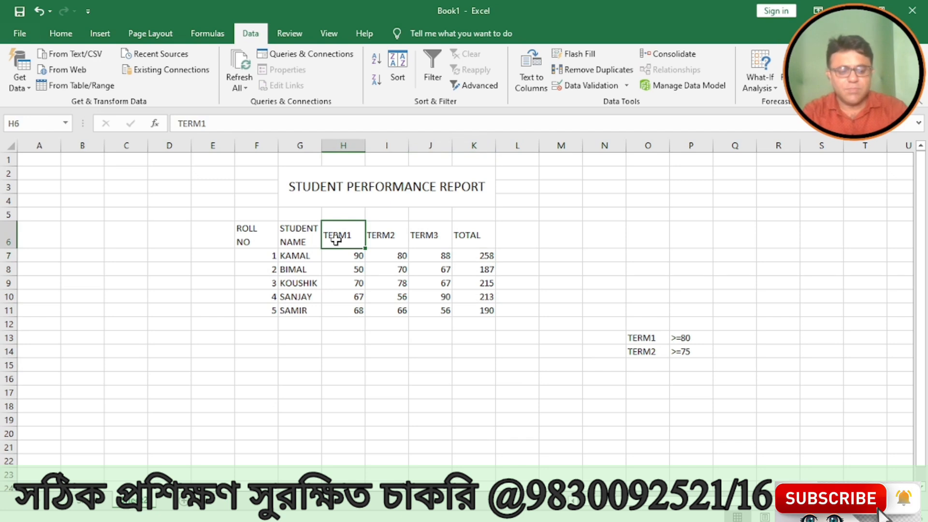
key("ctrl+c")
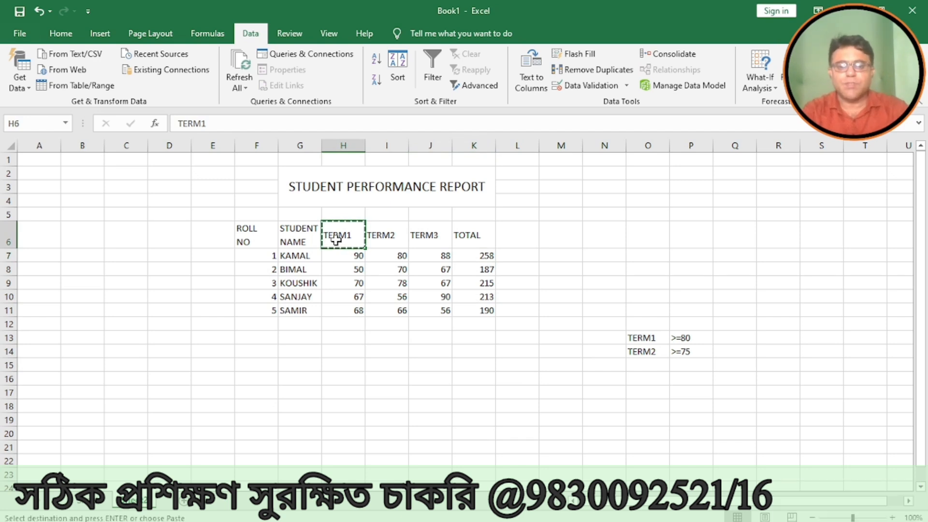
left_click(348, 352)
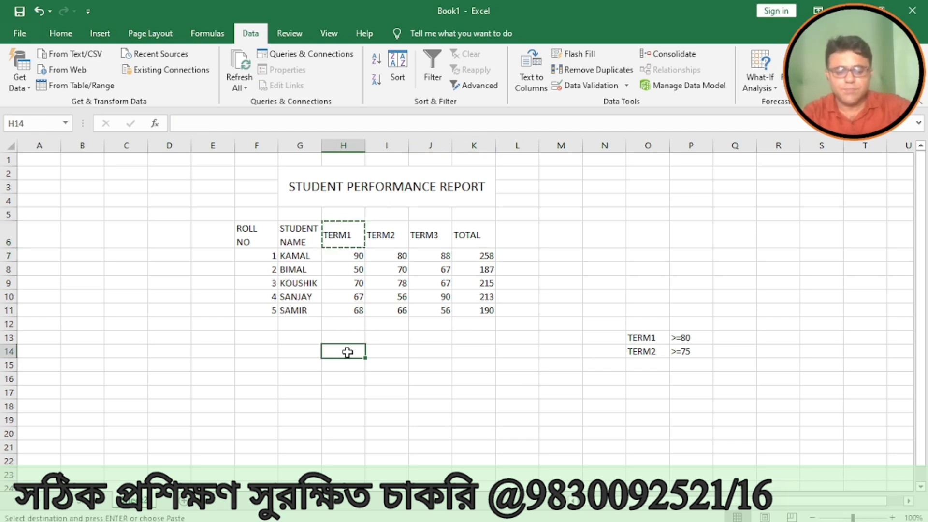
key("ctrl+v")
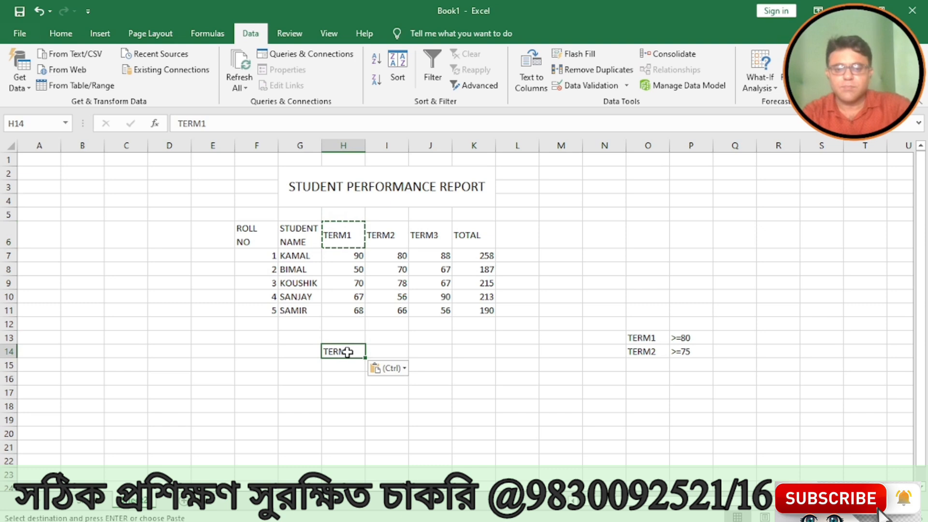
- Copy the TERM2, TERM3 and TOTAL headers one by one from I6, J6 and K6 into I14, J14 and K14
left_click(391, 239)
key("ctrl+c")
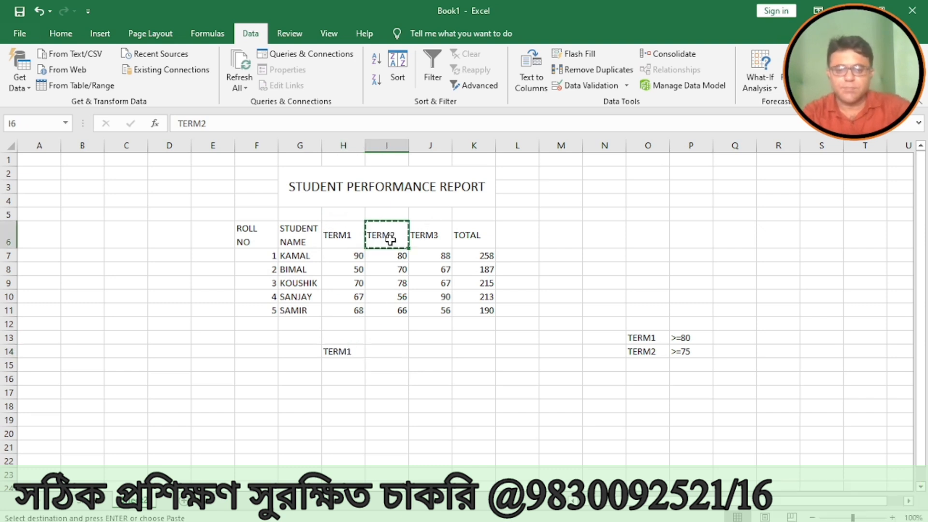
left_click(384, 351)
key("ctrl+v")
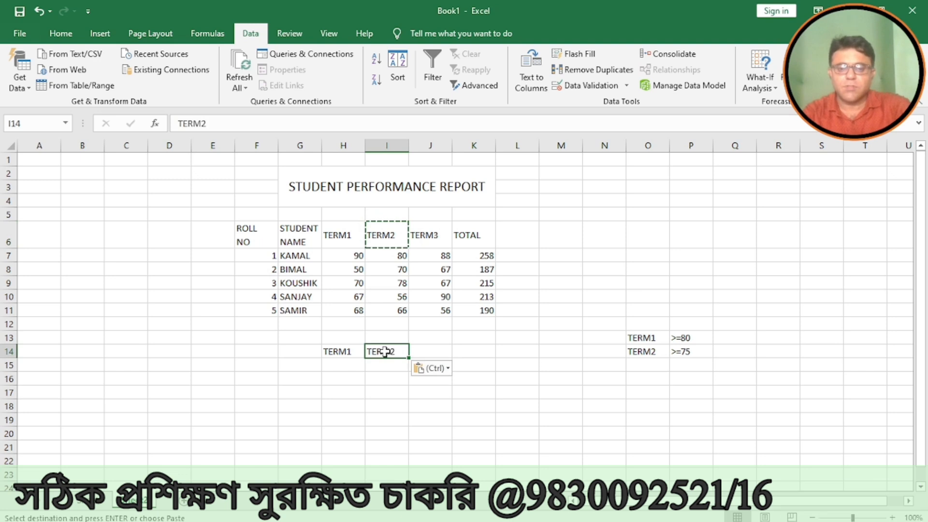
left_click(427, 236)
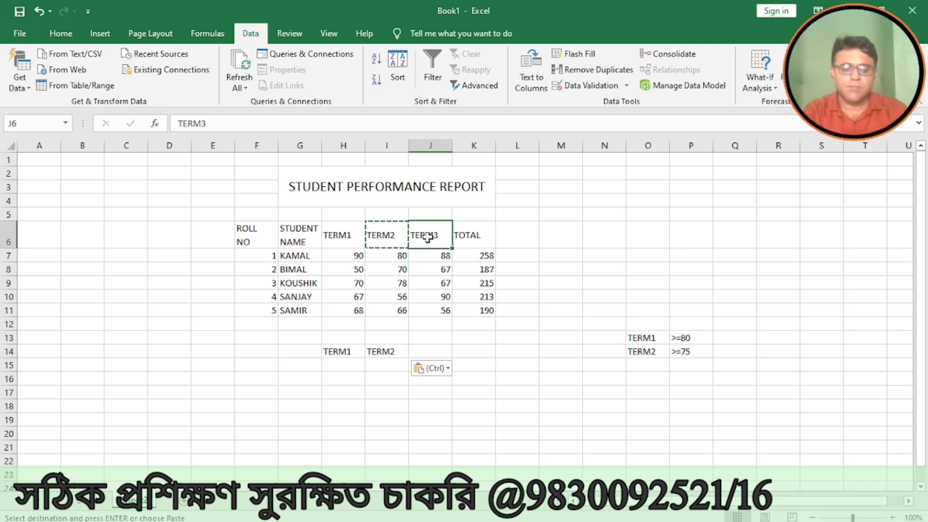
key("ctrl+c")
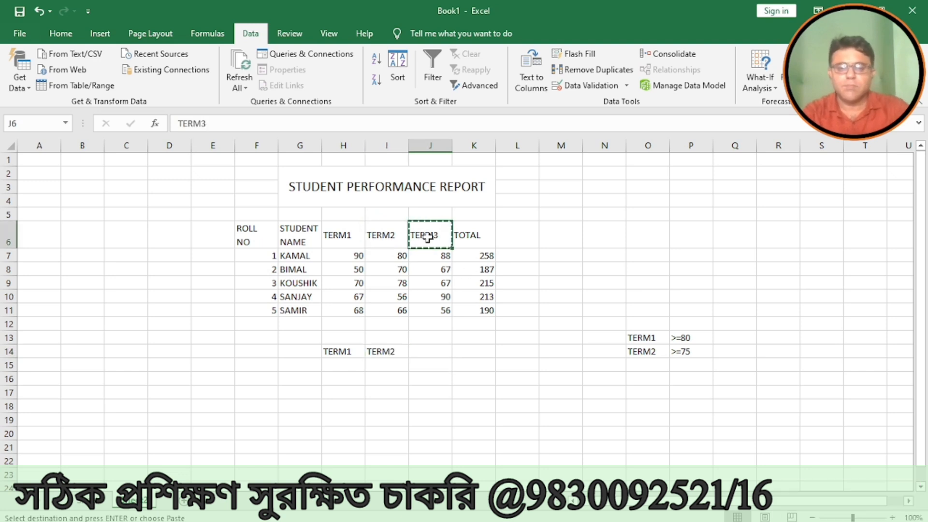
left_click(426, 352)
key("ctrl+v")
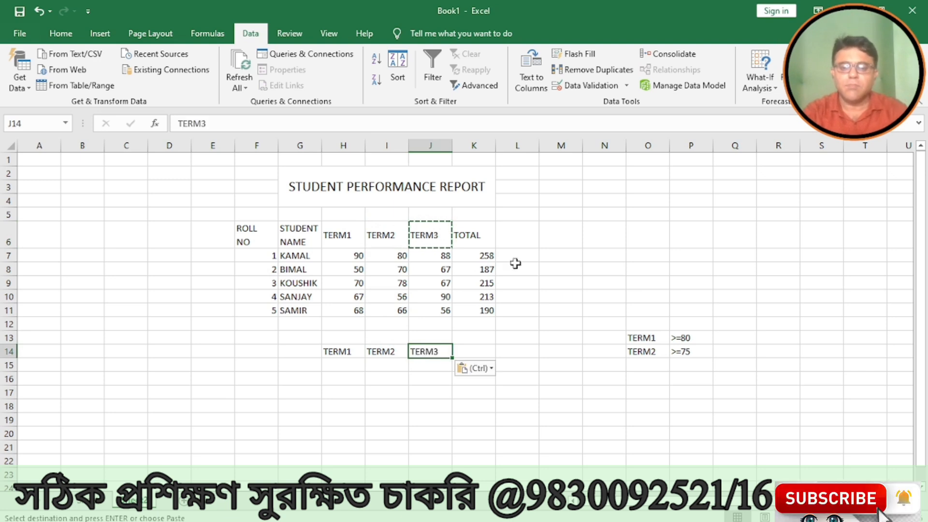
left_click(486, 235)
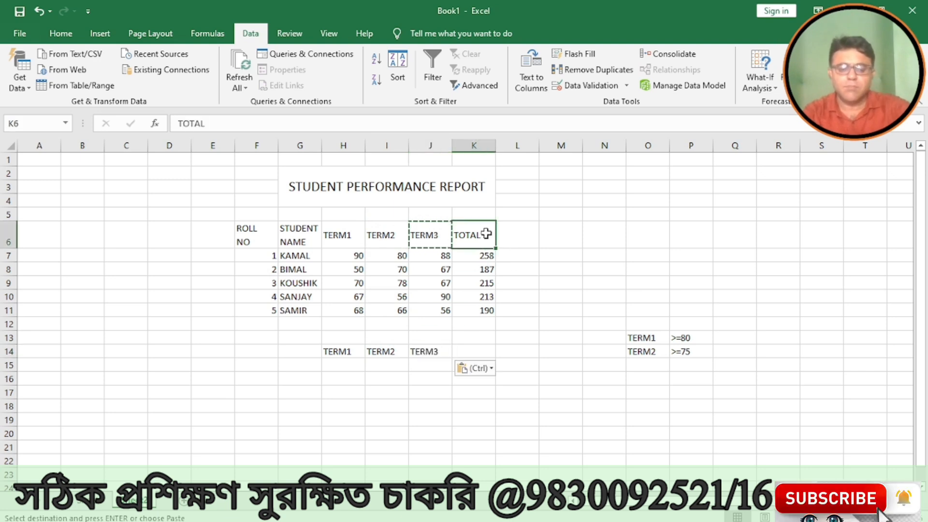
key("ctrl+c")
left_click(462, 354)
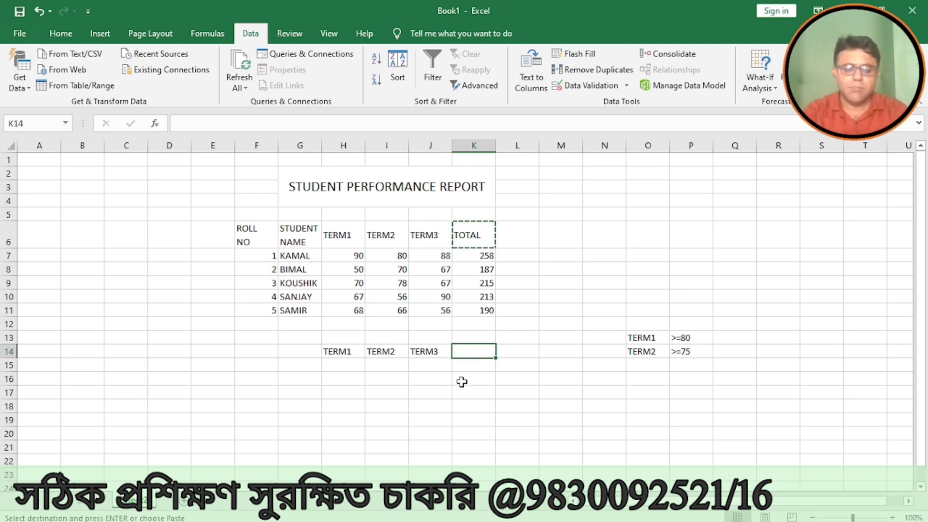
key("ctrl+v")
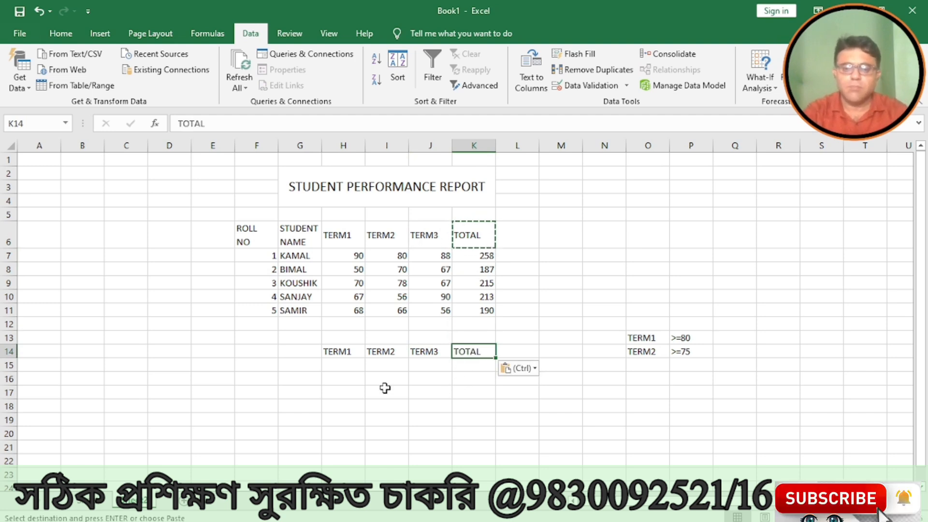
- Enter the criteria >=80, >=75 and >=80 under TERM1, TERM2 and TERM3 in H15:J15
left_click(346, 365)
type(">")
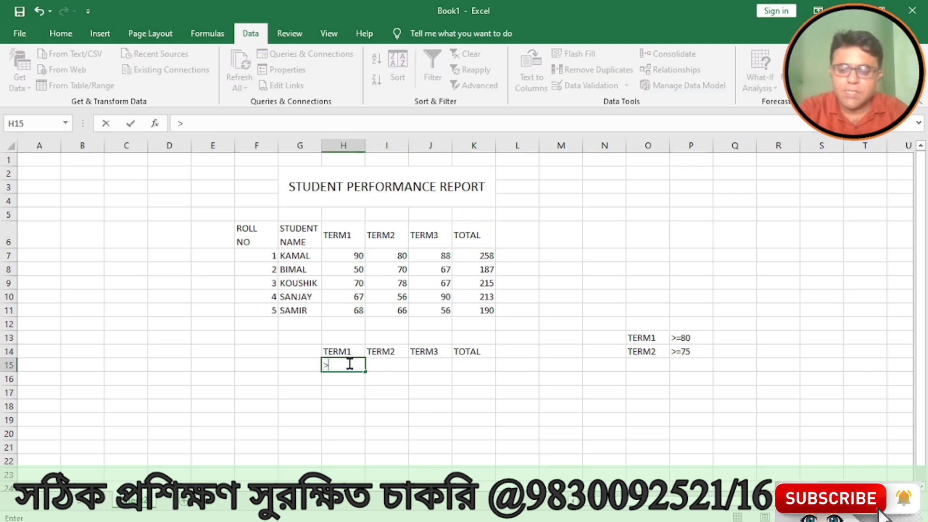
type("=80")
key("Tab")
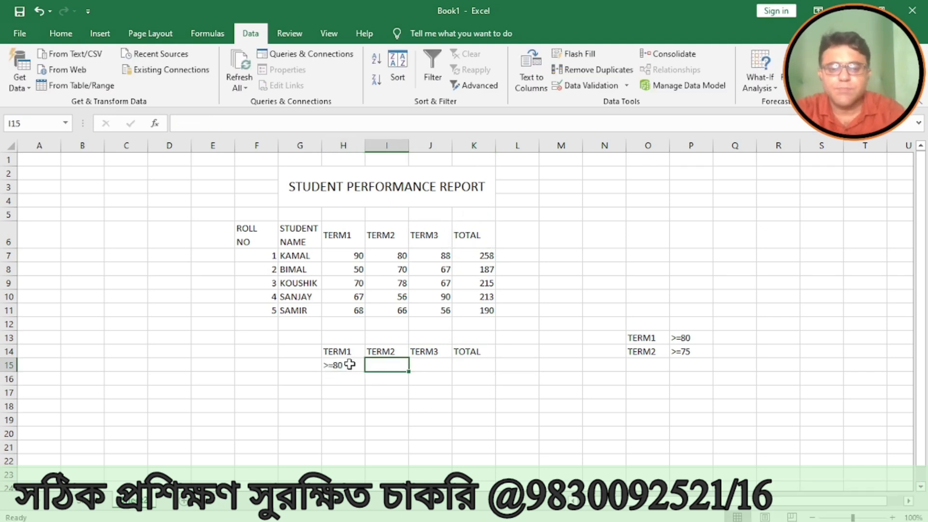
type(">=75")
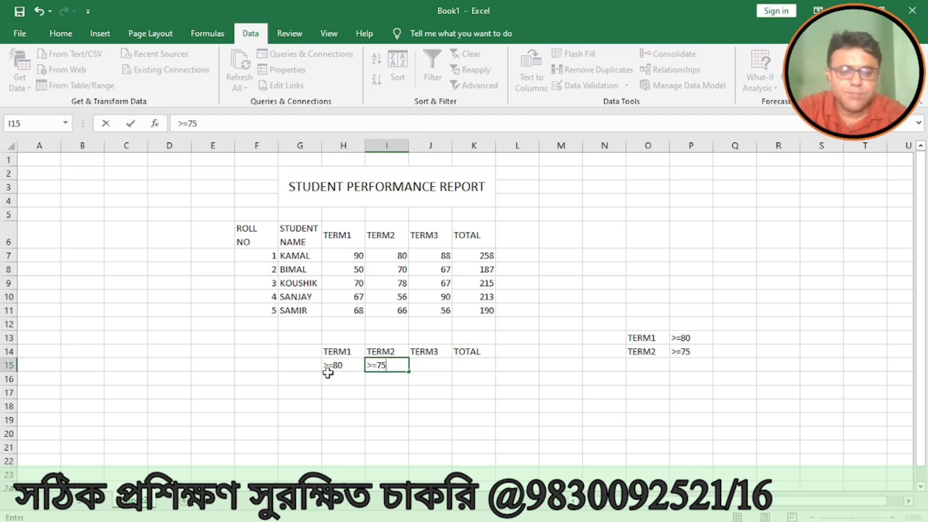
key("Tab")
type(">")
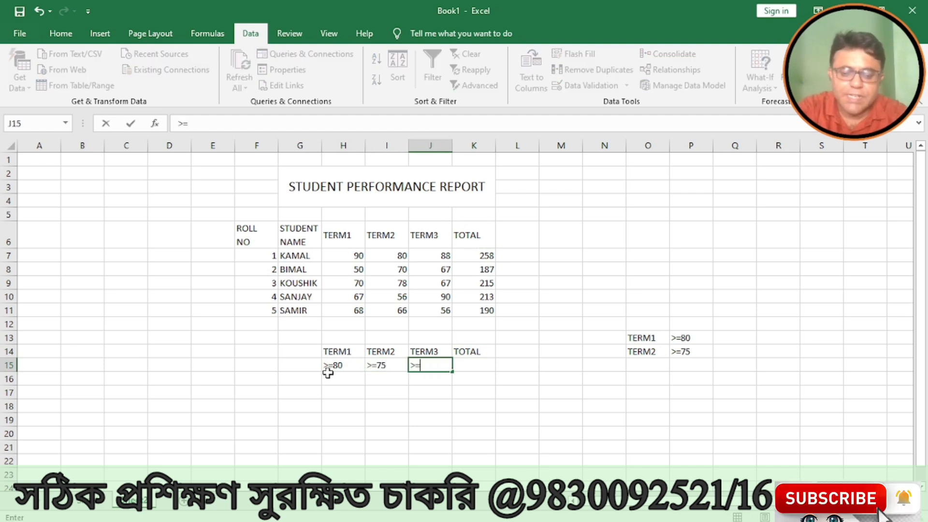
key("Tab")
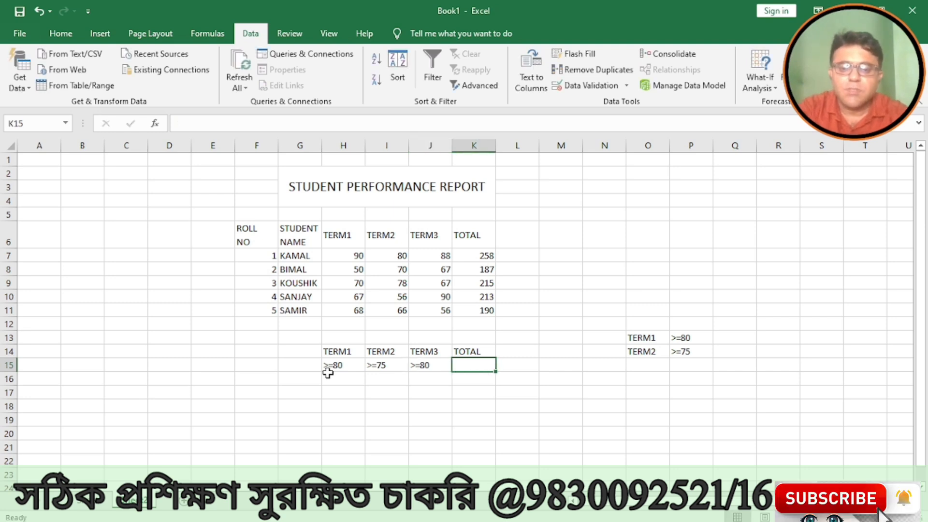
- Enter the criterion >=200 under TOTAL in K15
key("Up")
key("shift+Down")
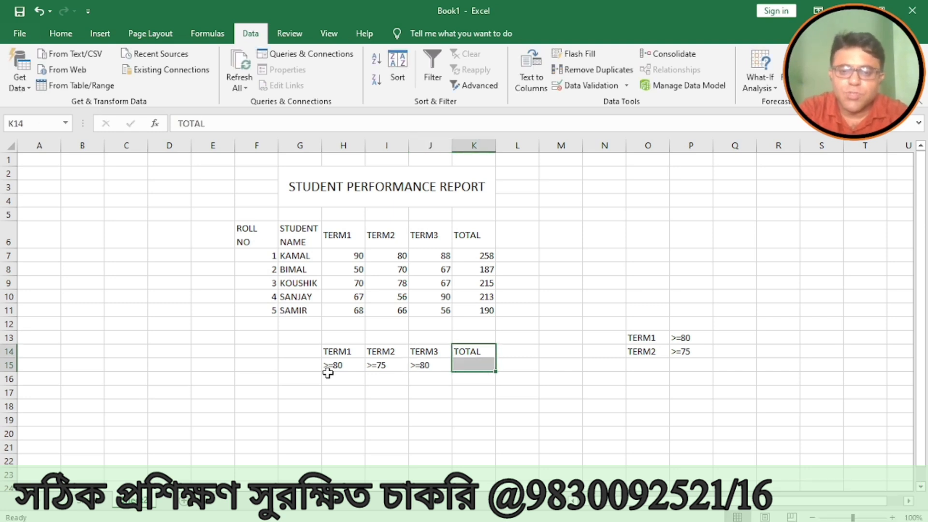
key("Down")
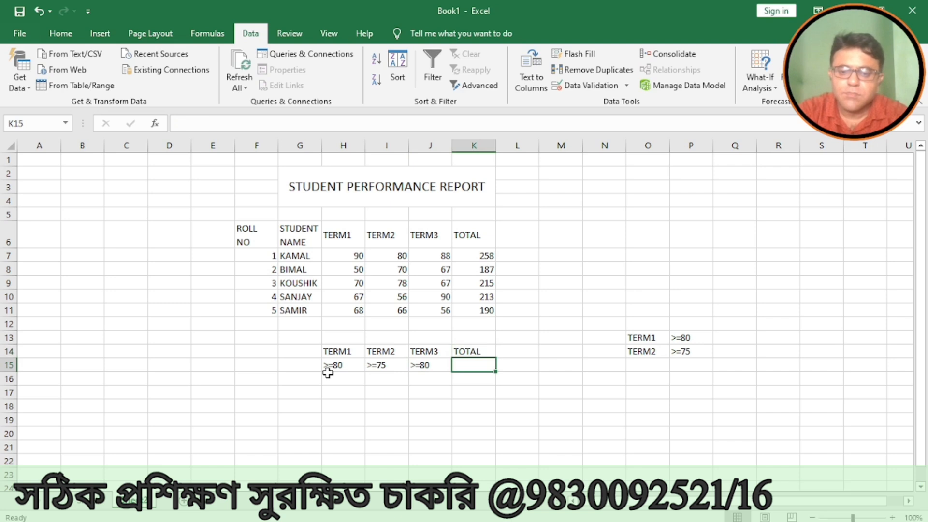
type(">=200")
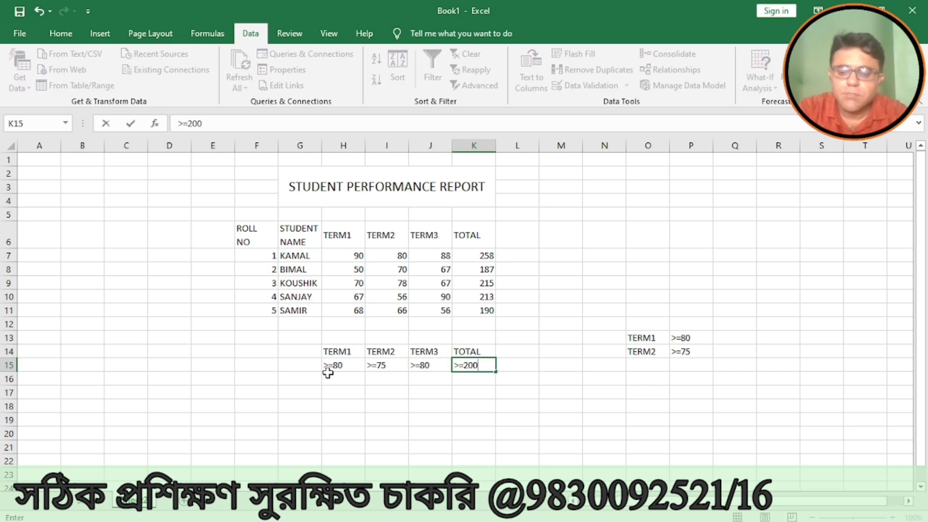
key("Return")
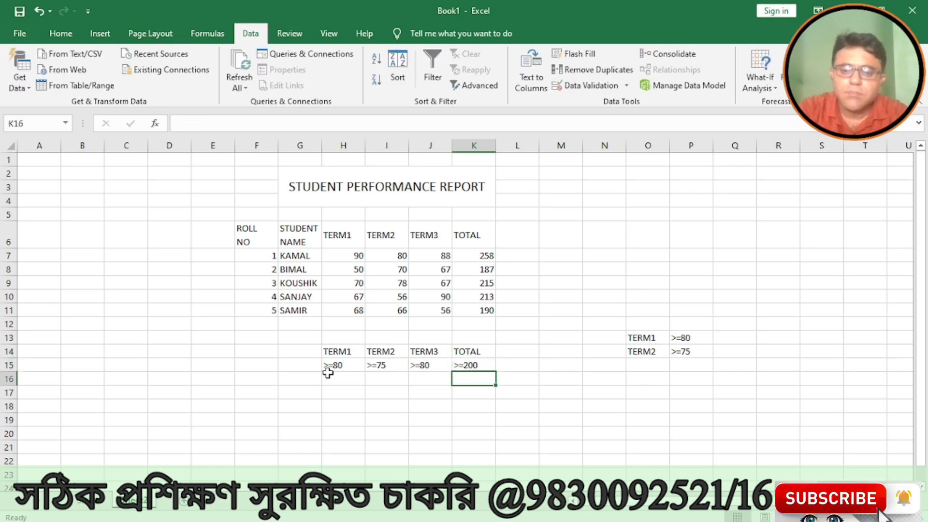
- Run an in-place Advanced Filter with list range F6:K11 and criteria range H14:K15
left_click(381, 350)
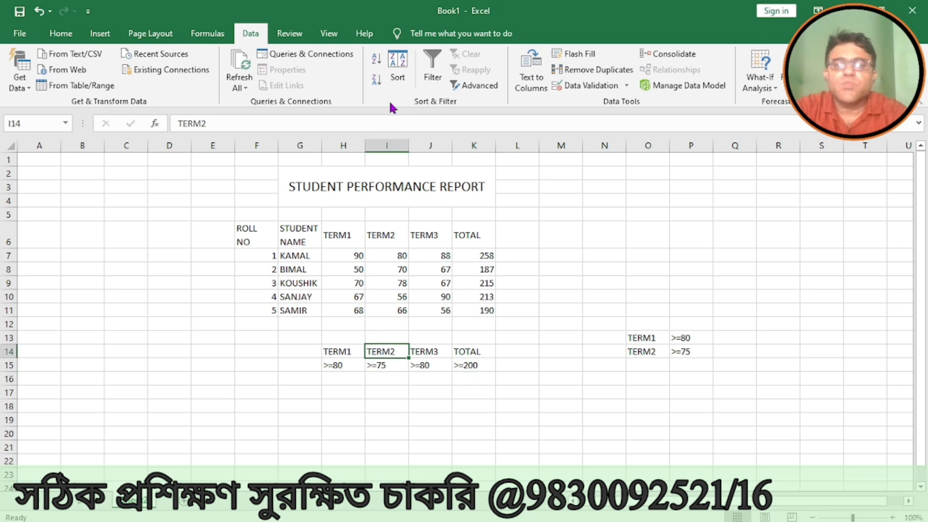
left_click(475, 90)
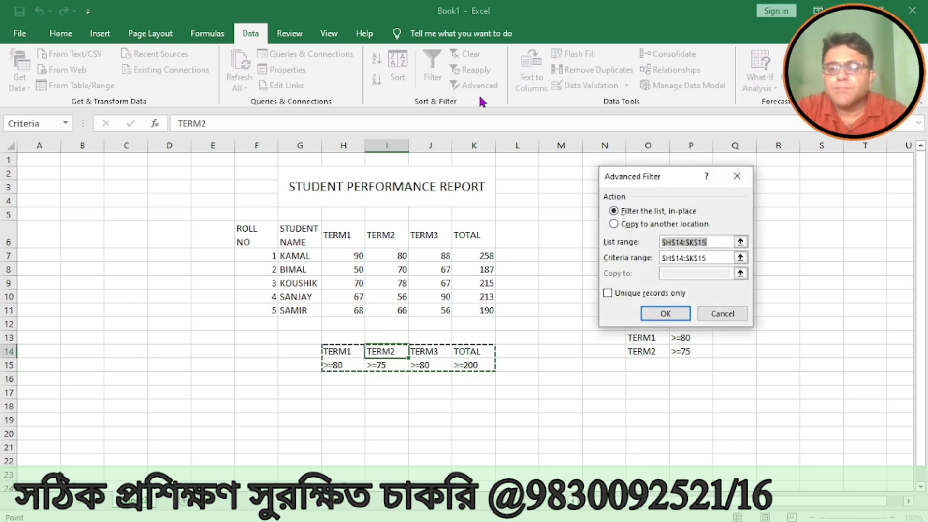
key("BackSpace")
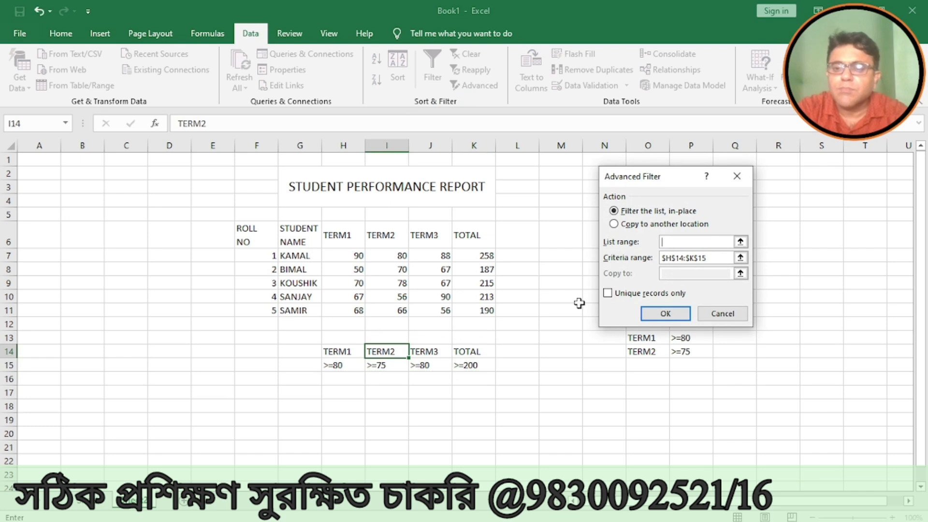
left_click_drag(247, 235, 483, 310)
left_click(719, 256)
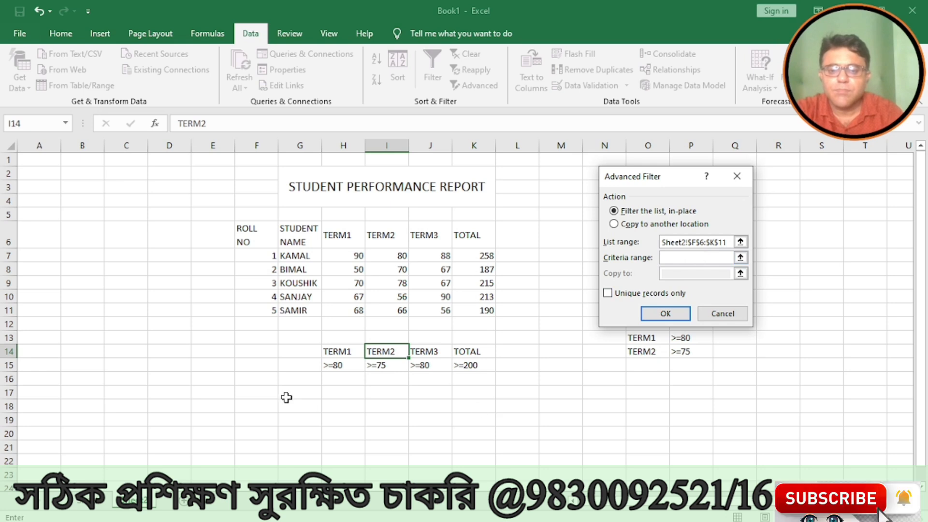
left_click_drag(344, 350, 476, 365)
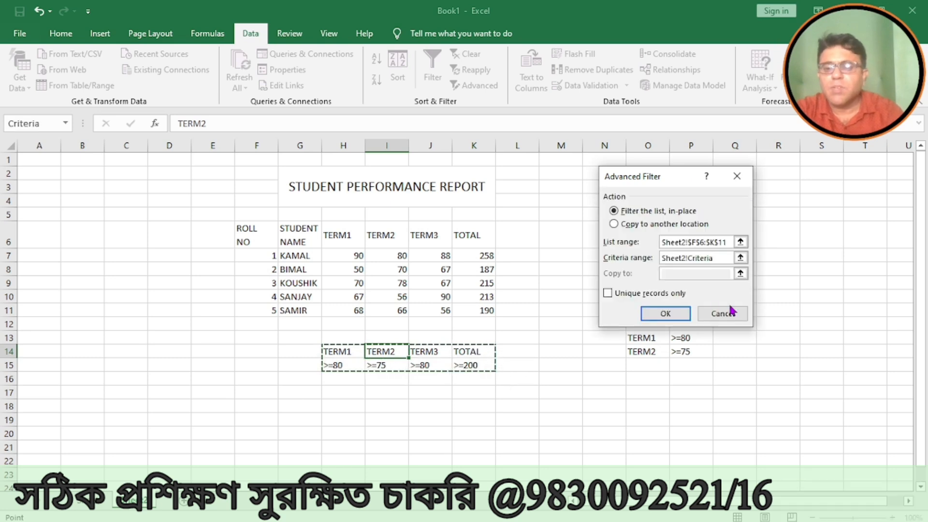
left_click(663, 313)
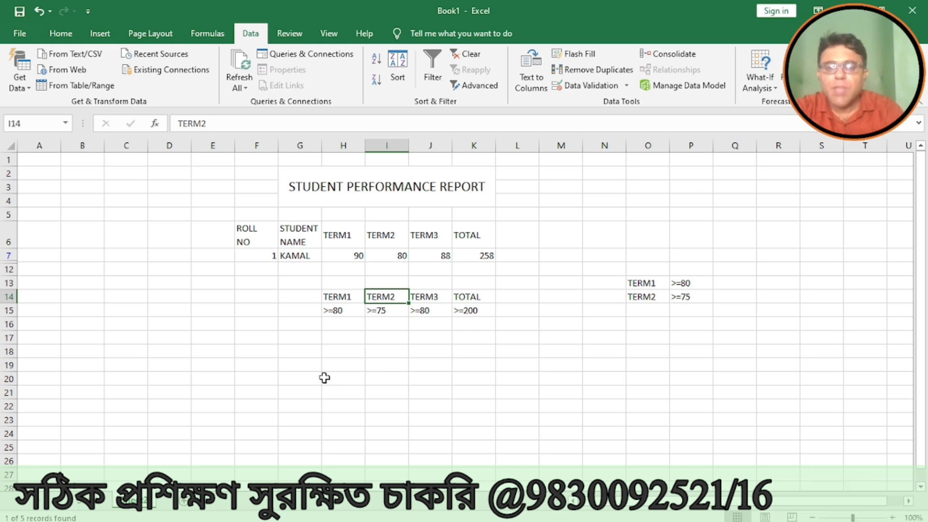
- Clear the filter and empty the four-column criteria block in H14:K15
left_click(463, 57)
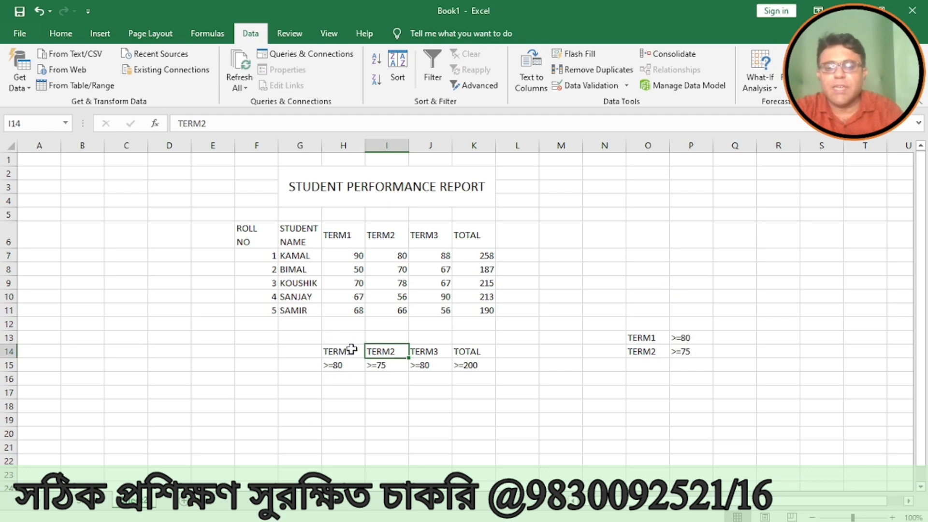
left_click_drag(352, 349, 476, 372)
key("Delete")
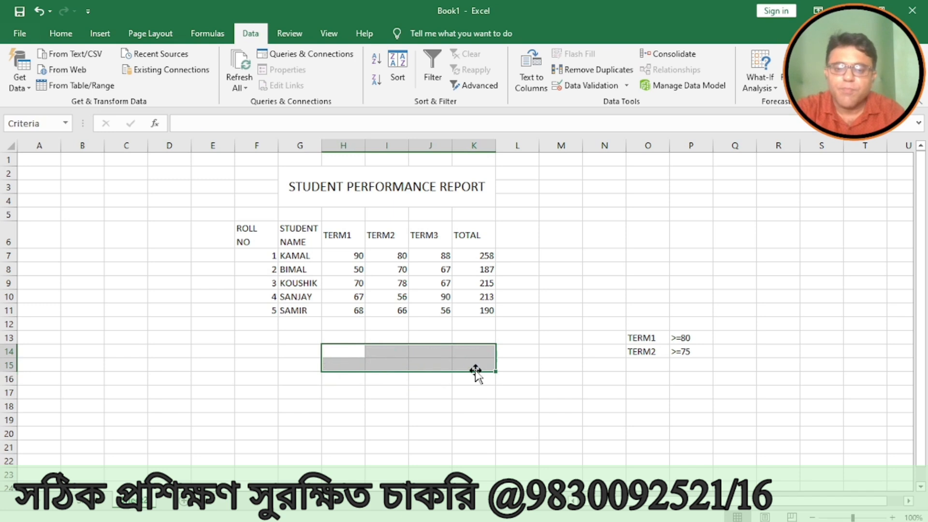
left_click(527, 382)
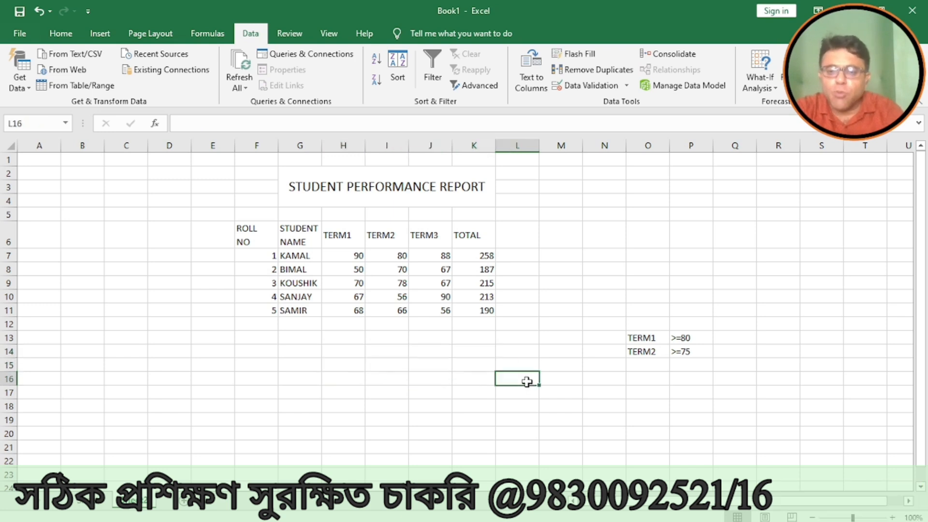
- Copy the four headers TERM1 to TOTAL together from H6:K6 into row 14, starting at H14
left_click(327, 238)
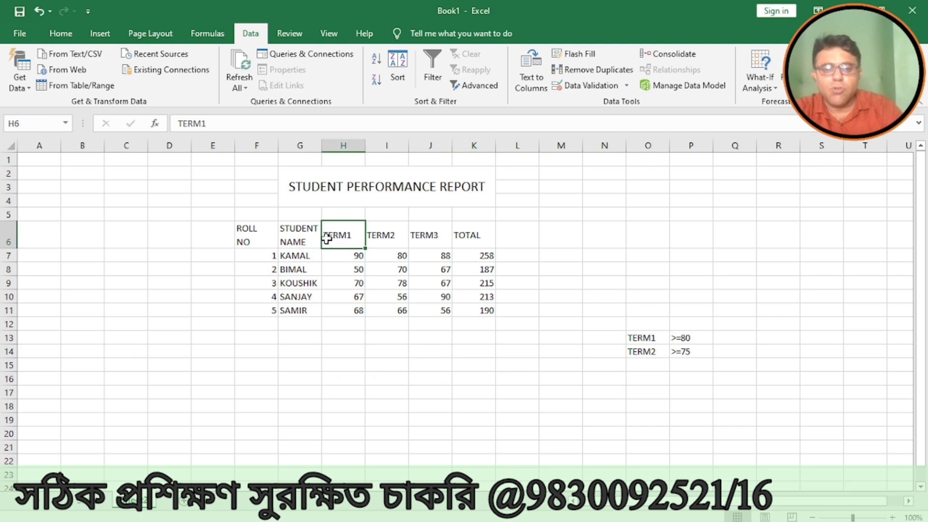
key("shift+Right")
key("shift+Right")
key("shift+Right")
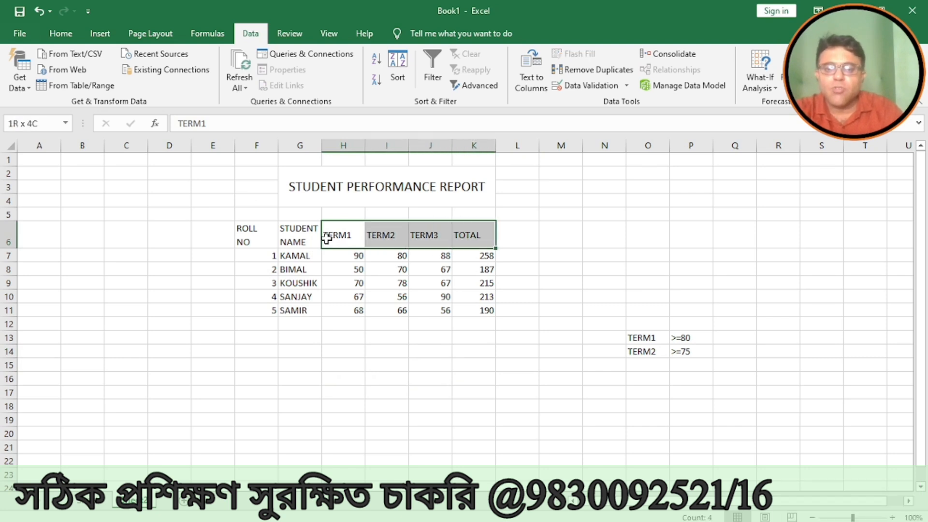
key("ctrl+c")
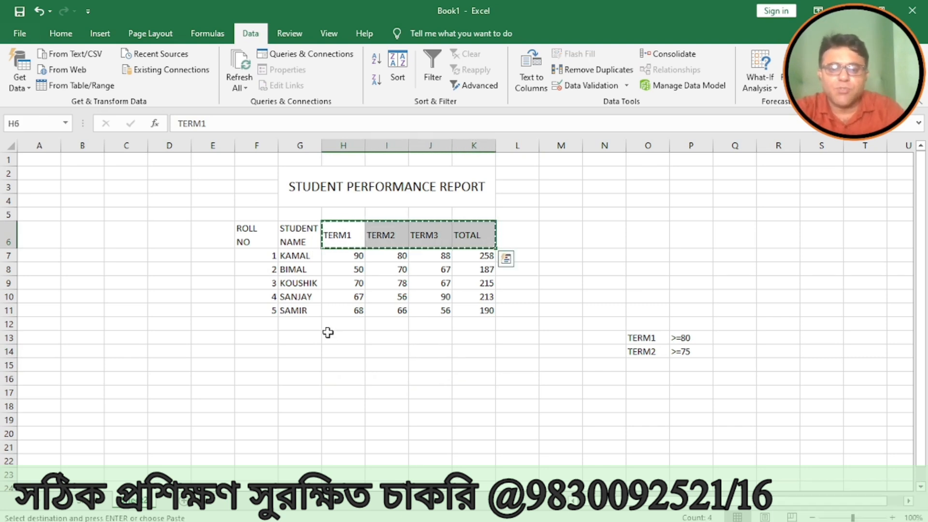
left_click(335, 353)
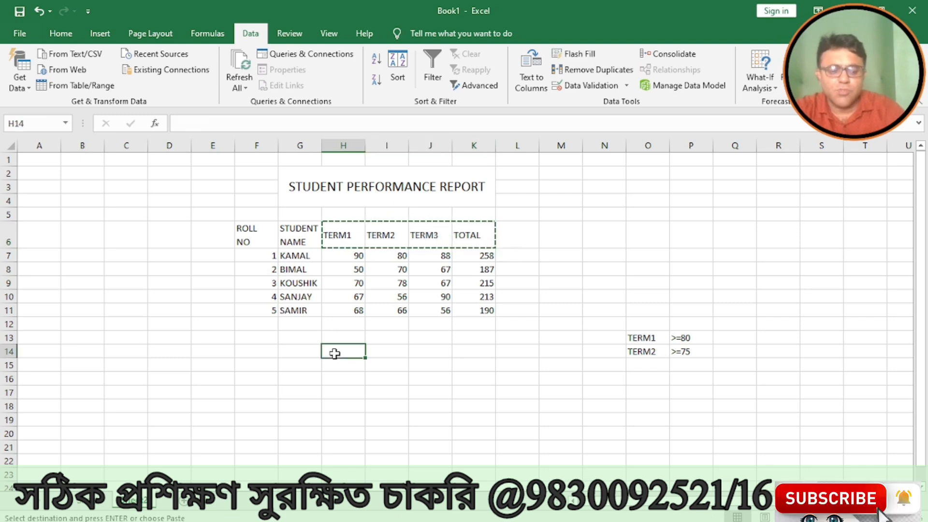
key("ctrl+v")
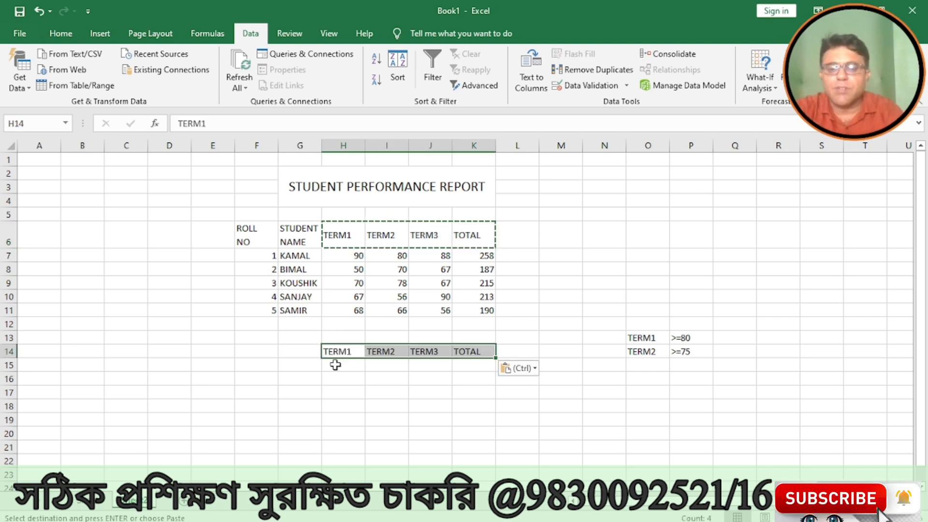
- Enter the criteria >=80 under TERM1 in H15 and >=75 under TERM2 in I15
left_click(335, 365)
type("?")
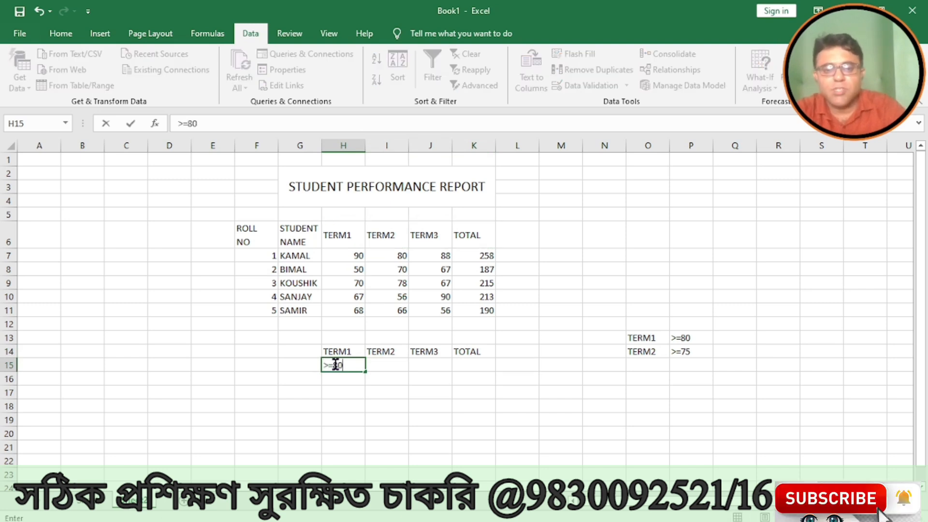
key("Tab")
type(">")
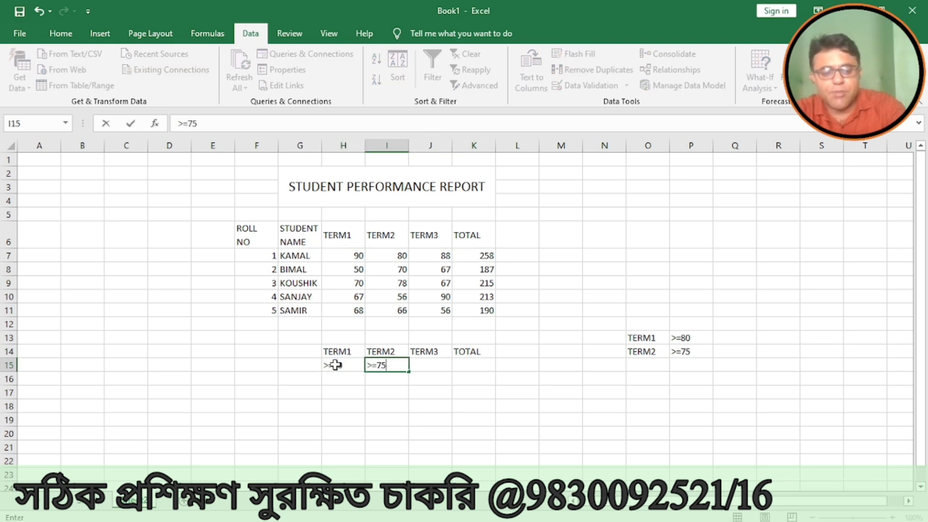
key("Tab")
- Enter the criterion >=80 under TERM3 in J15, correcting the mistyped value
type(">")
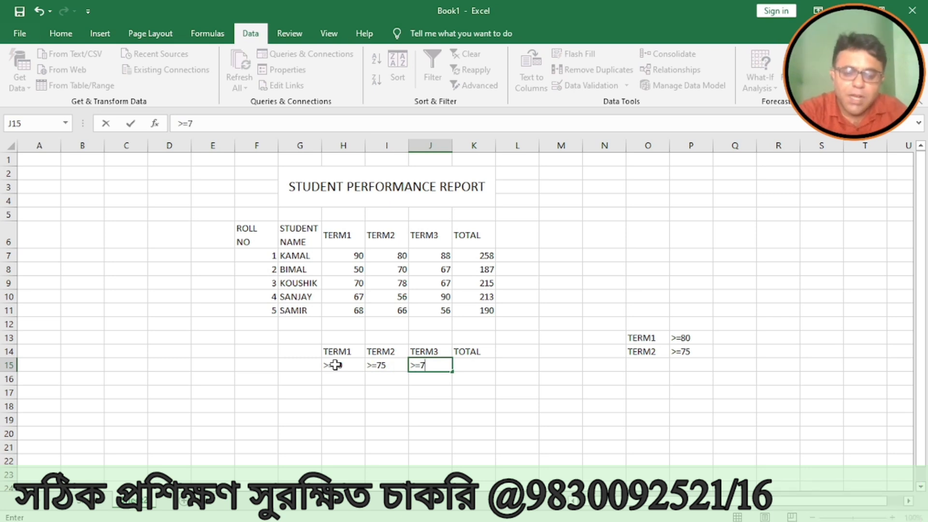
key("Tab")
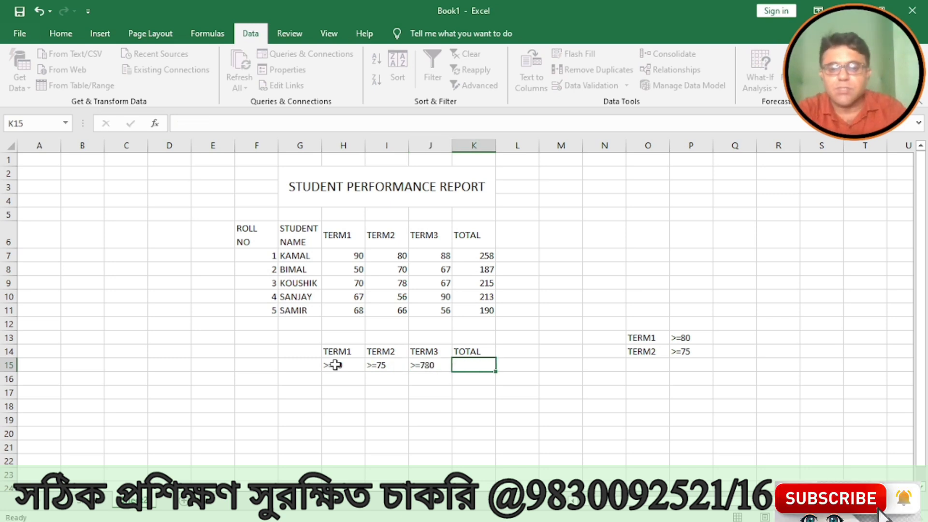
key("Left")
key("Delete")
type(",")
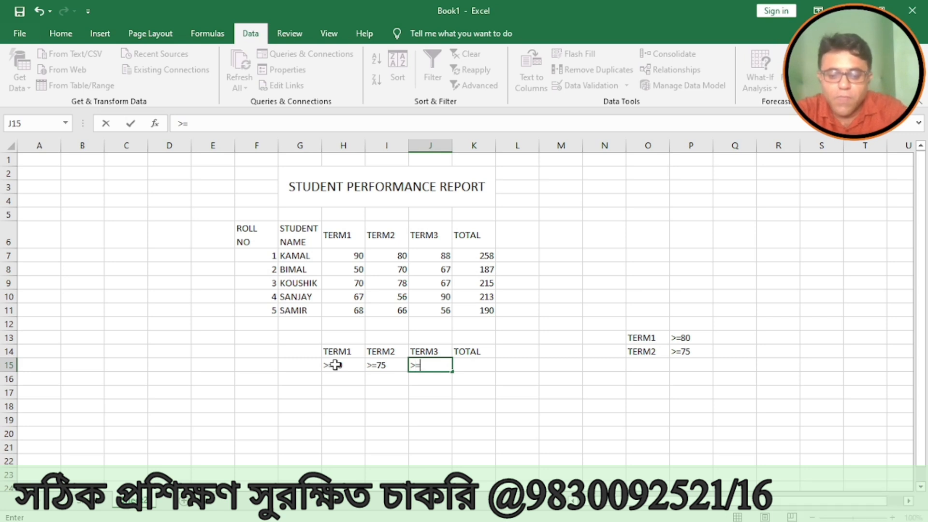
key("Tab")
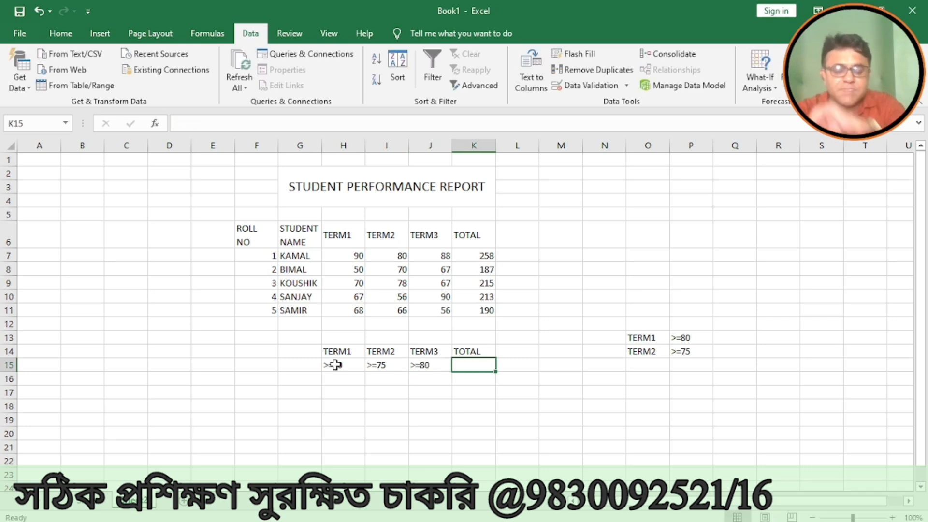
- Complete the criteria row with >=200 under TOTAL in K15
type("=")
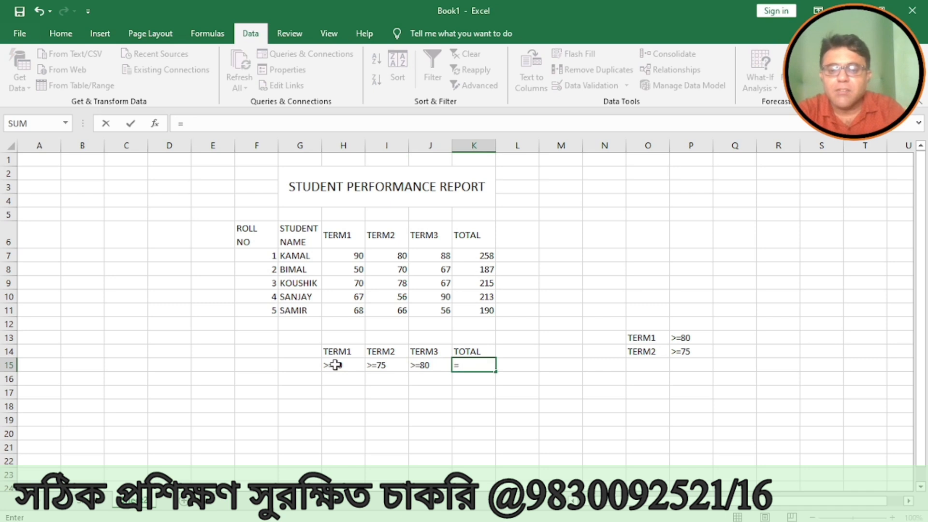
key("BackSpace")
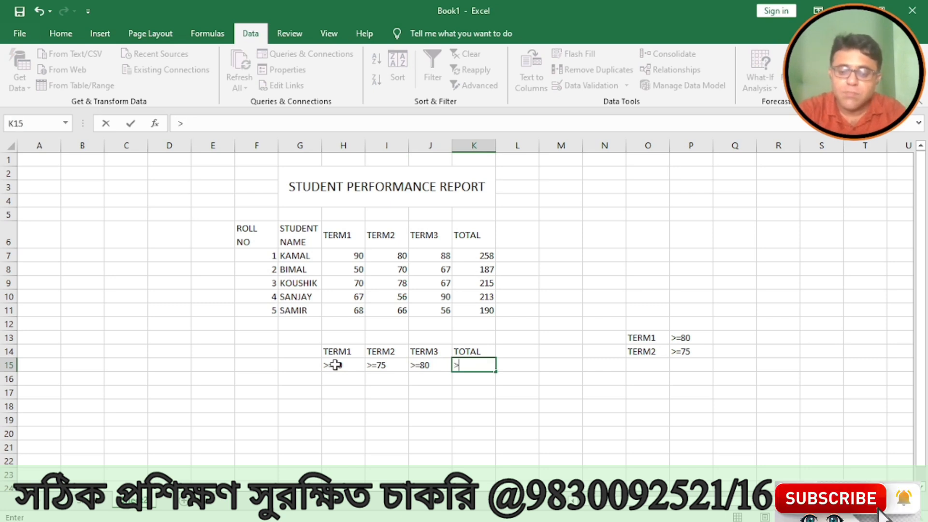
type(">=200")
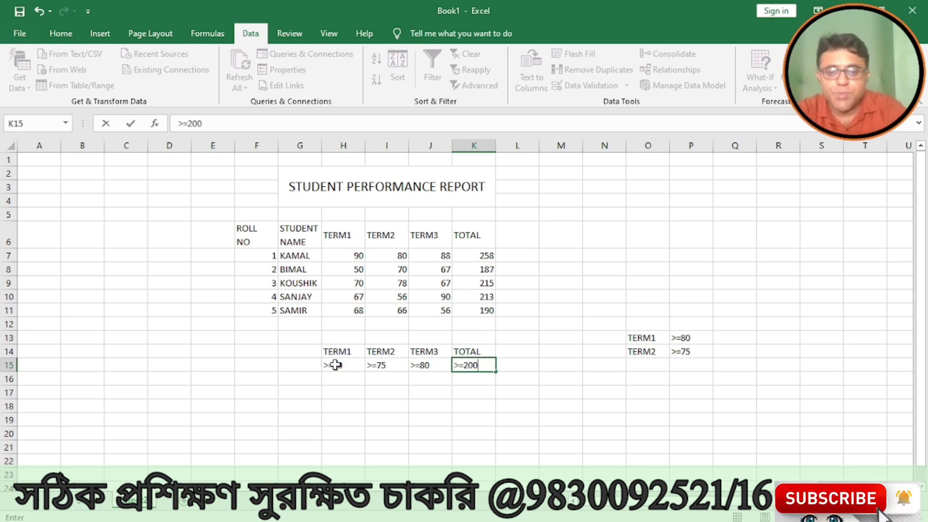
key("Return")
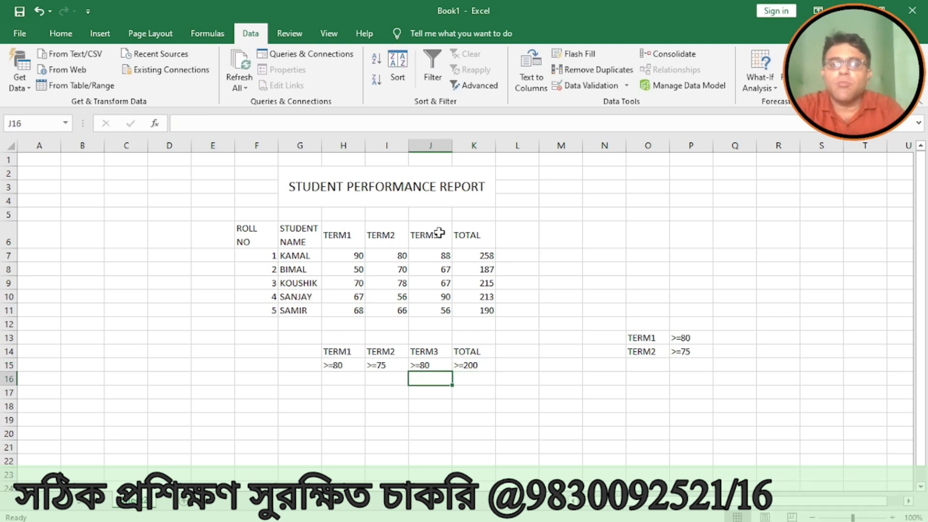
- Filter the table F6:K11 in place with Advanced Filter, using H14:K15 as the criteria range
left_click(473, 90)
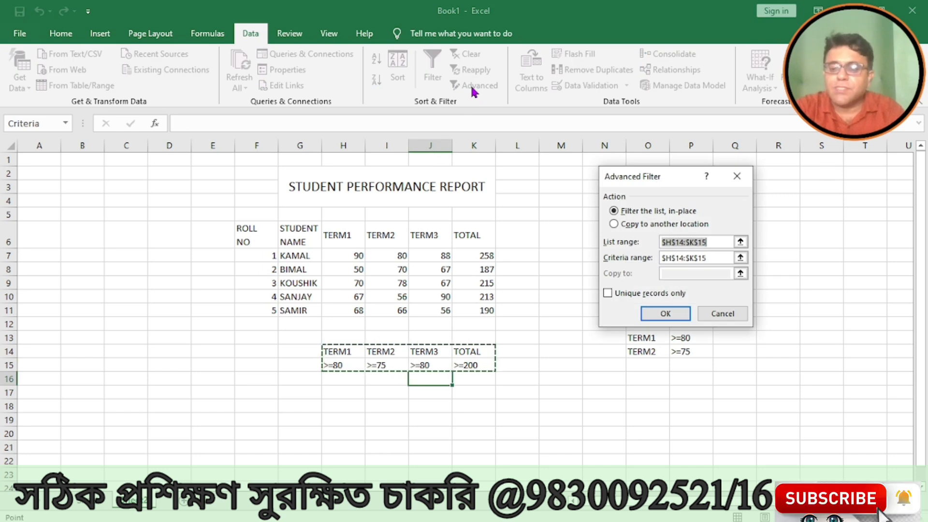
key("BackSpace")
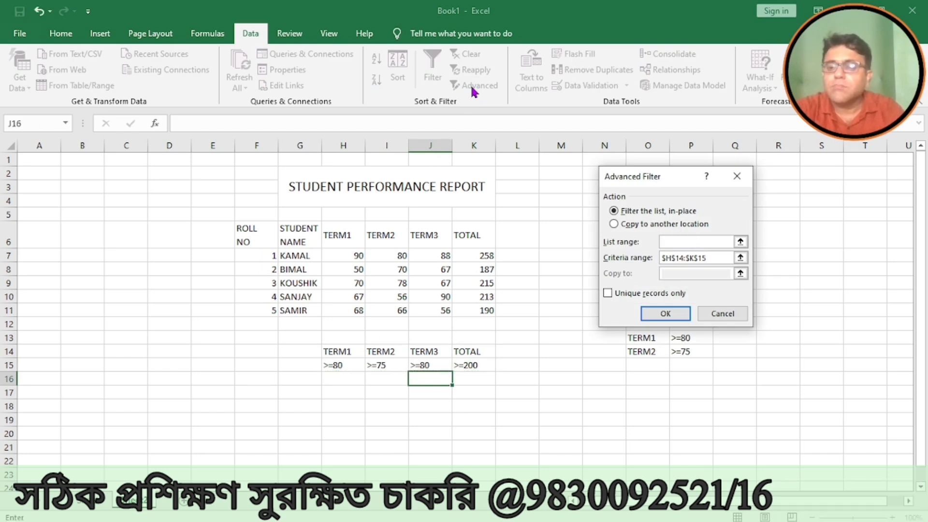
left_click(258, 232)
left_click_drag(258, 232, 479, 311)
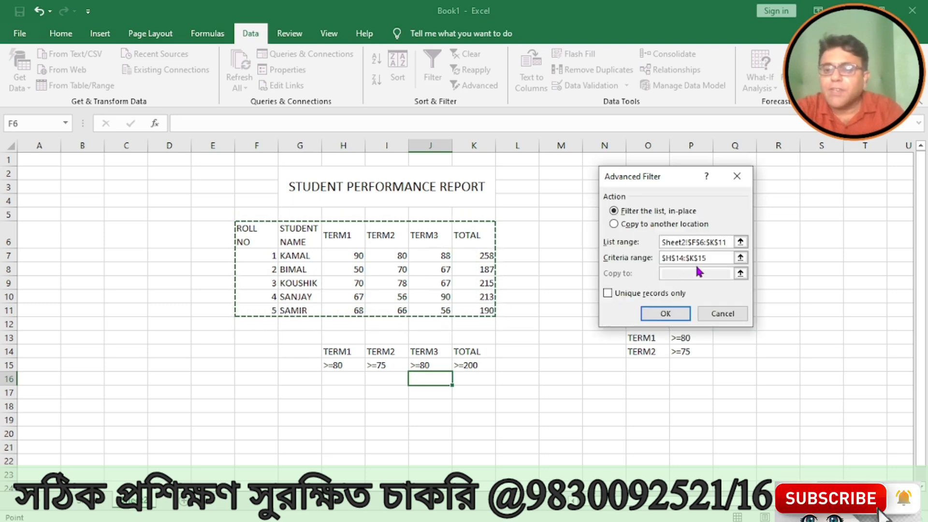
left_click(719, 259)
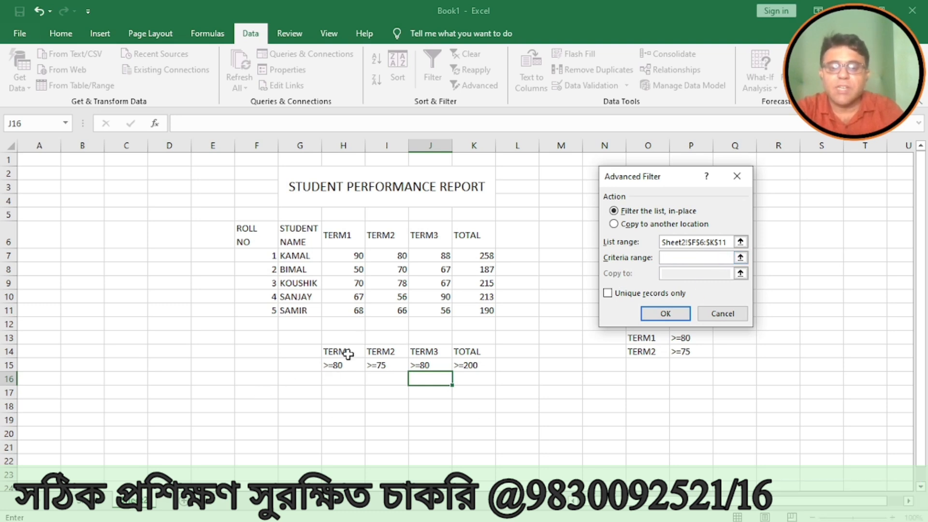
left_click_drag(348, 355, 455, 364)
left_click(649, 313)
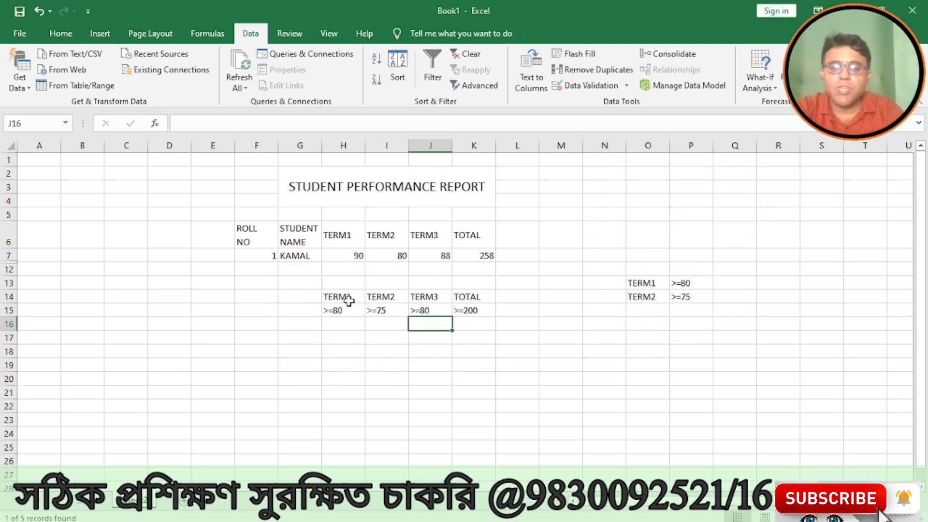
- Clear the filter and compare each score and the total in row 7 with the matching criterion in row 15
left_click(463, 54)
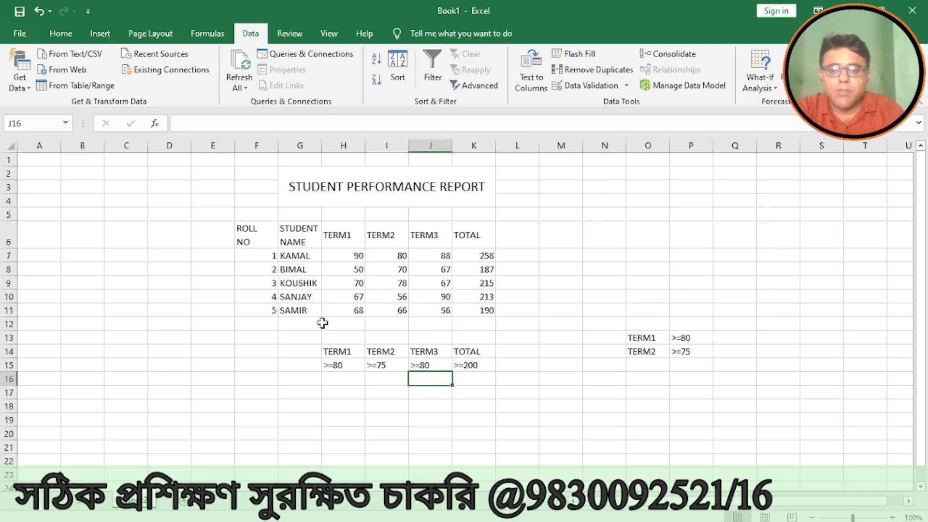
left_click(342, 361)
left_click(331, 259)
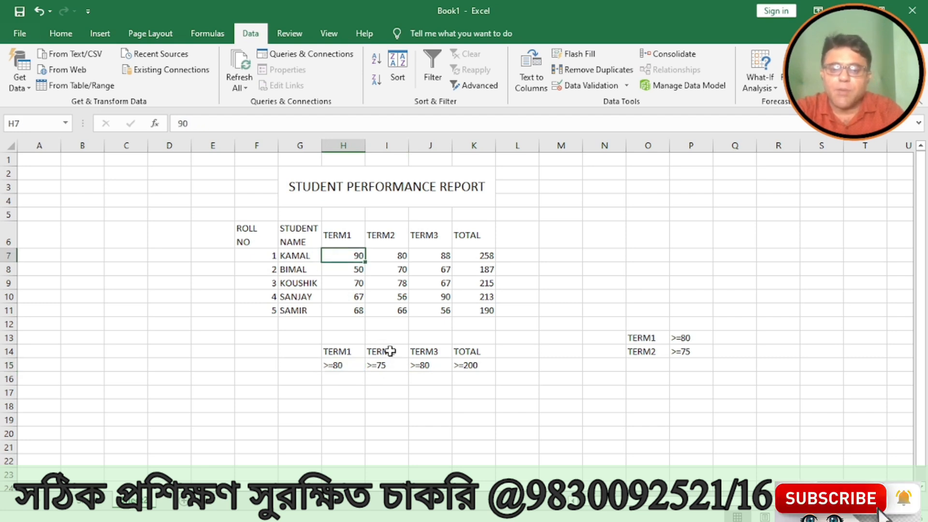
left_click(391, 366)
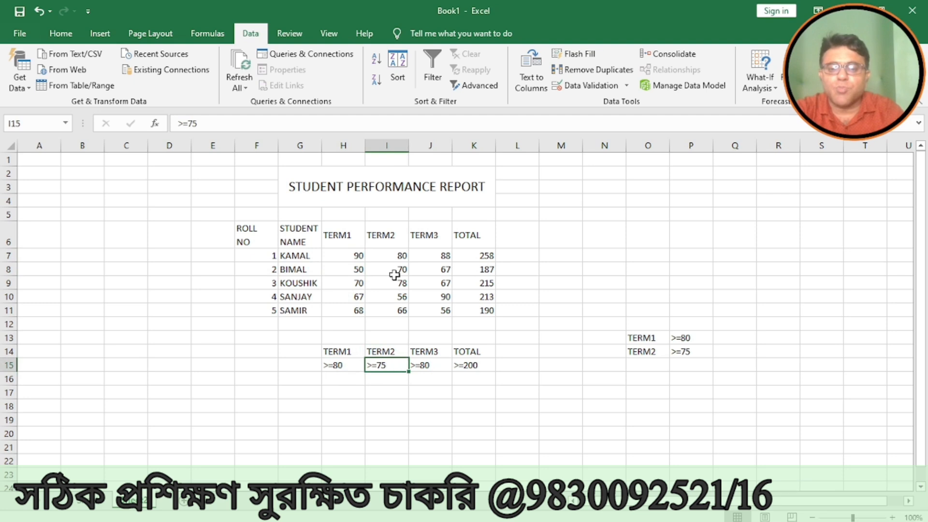
left_click(390, 256)
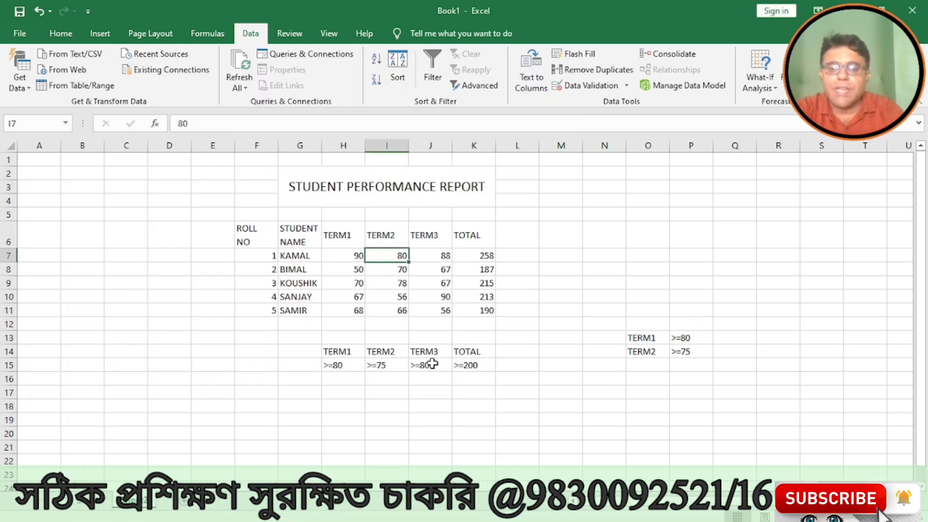
left_click(430, 366)
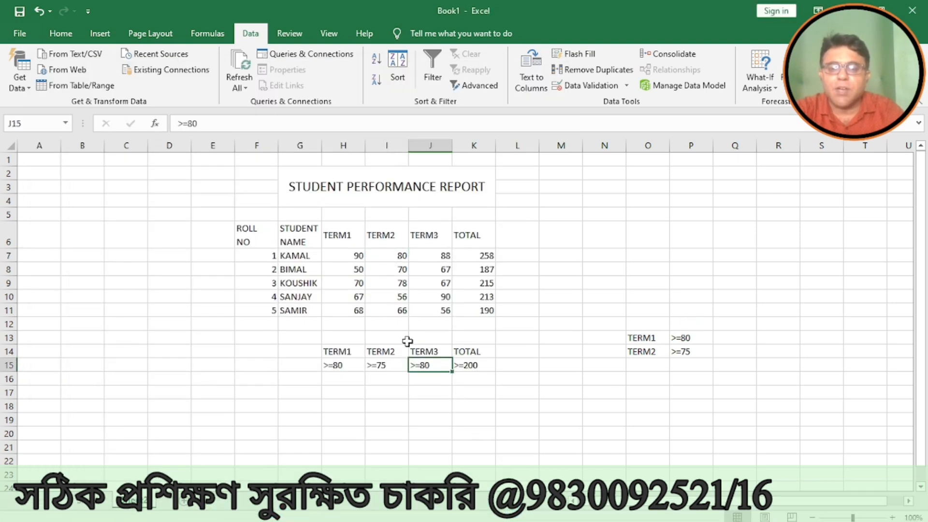
left_click(428, 258)
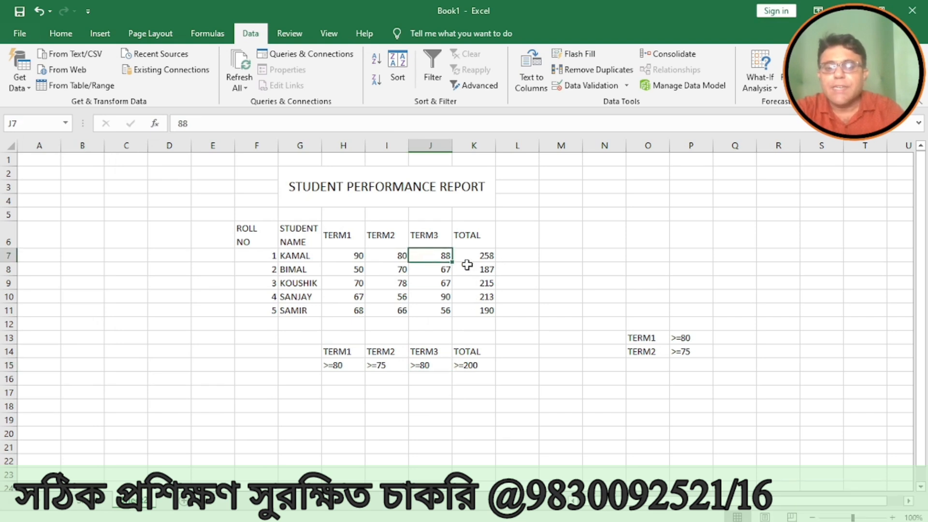
left_click(476, 366)
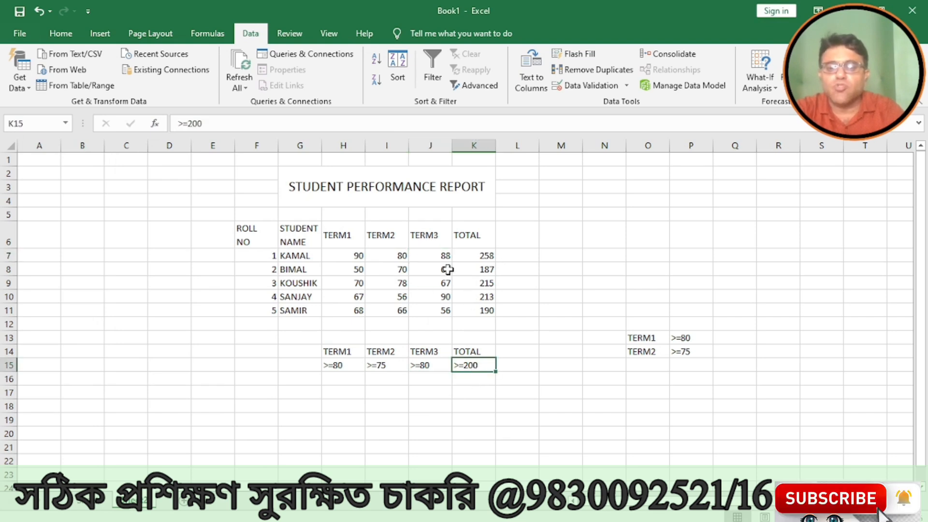
left_click(462, 260)
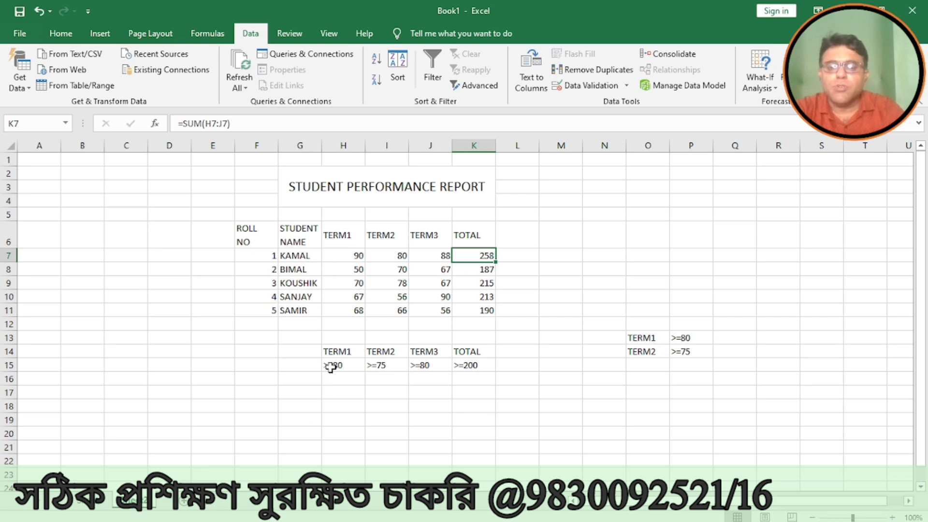
- Check the scores and totals of the remaining students in rows 8 to 11 against the criteria in H14:K15
left_click(343, 269)
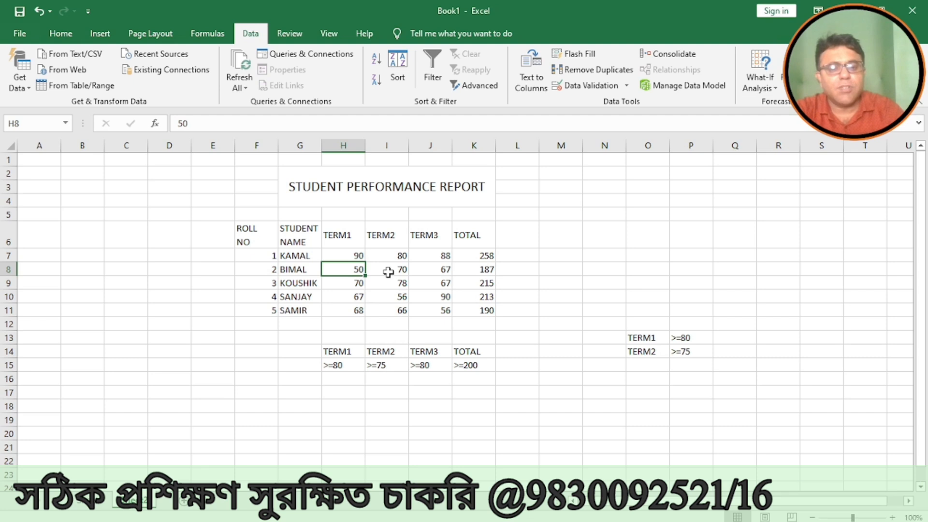
left_click(442, 366)
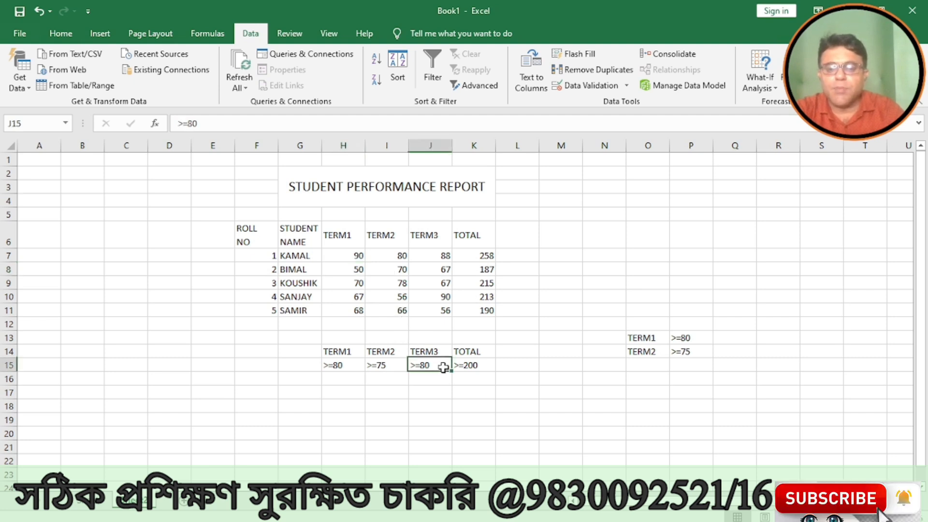
left_click(417, 269)
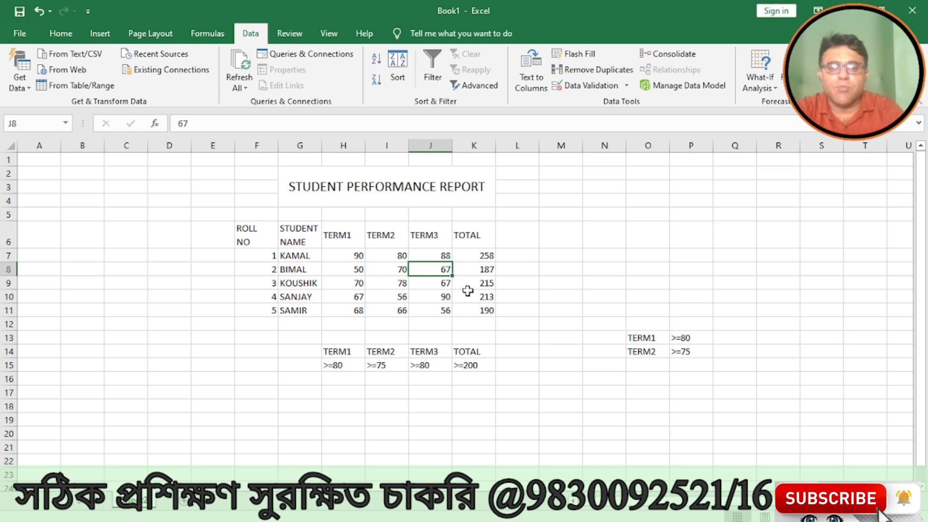
left_click_drag(340, 349, 468, 360)
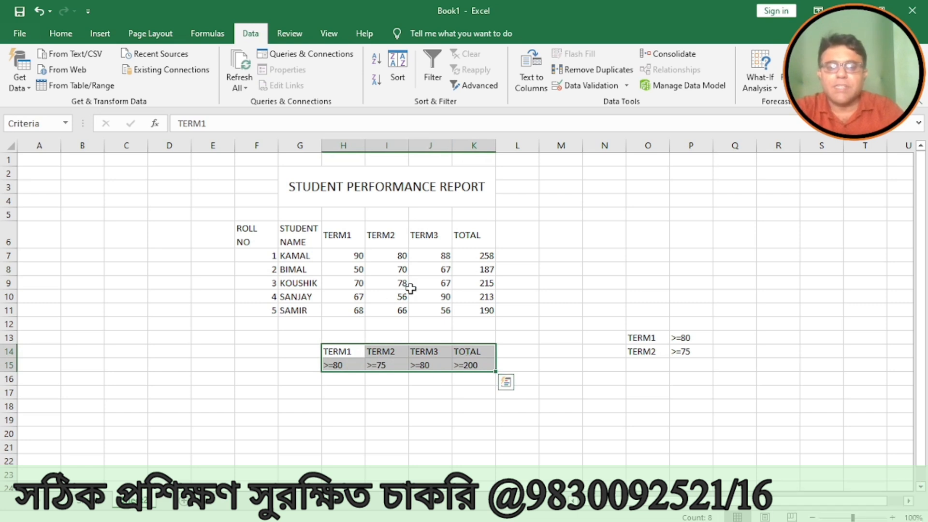
left_click(401, 393)
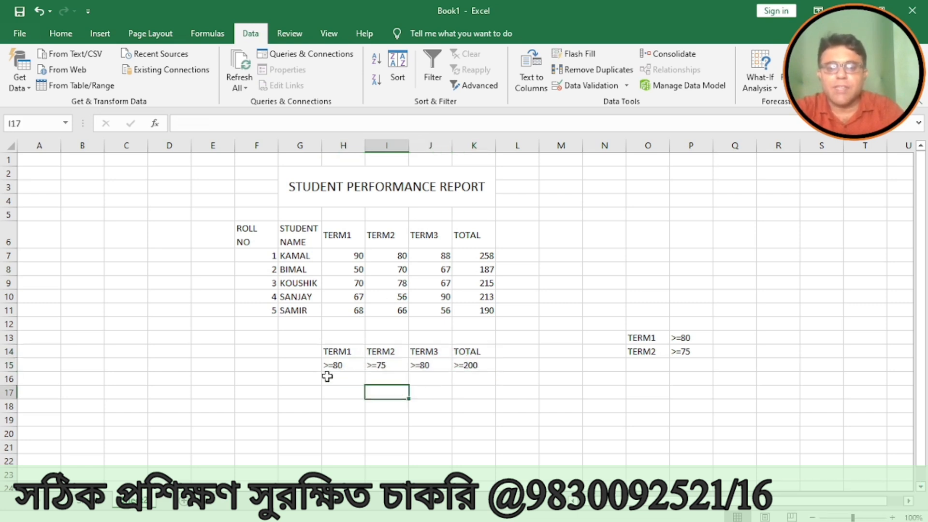
left_click(343, 284)
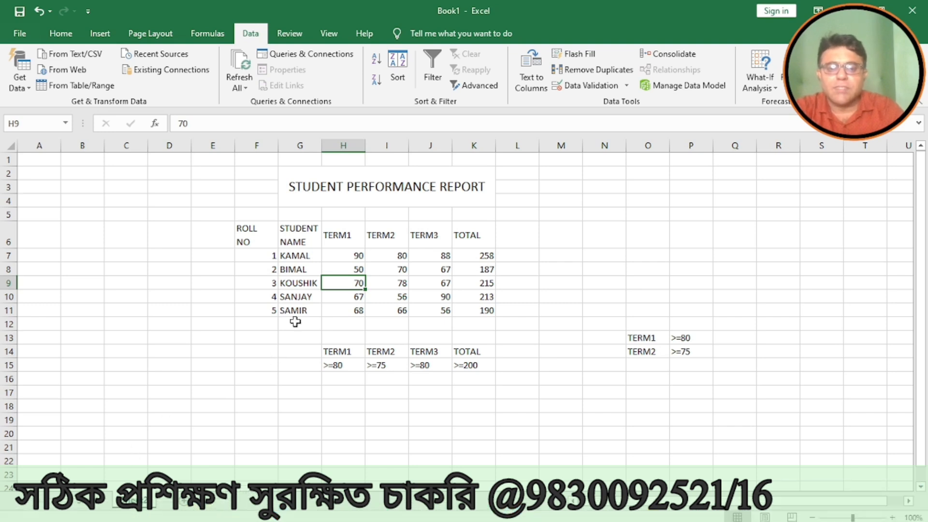
left_click(347, 296)
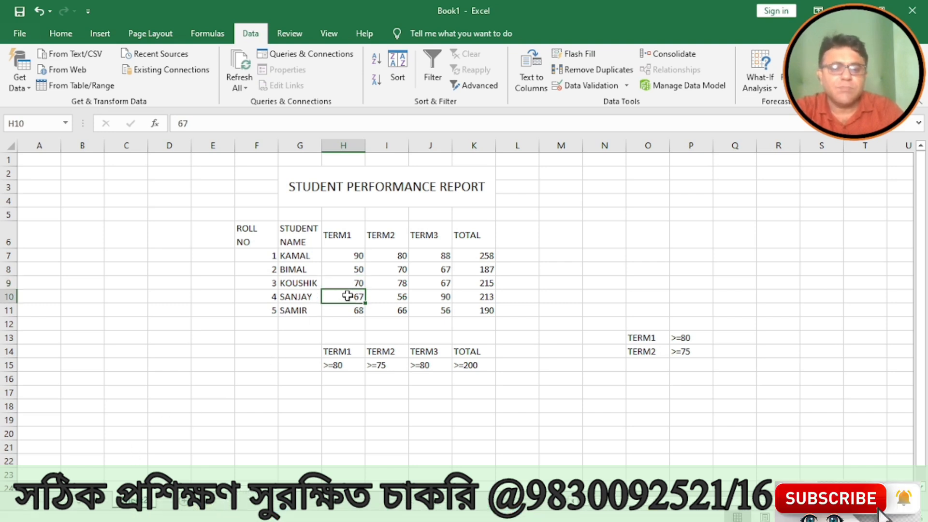
left_click(383, 296)
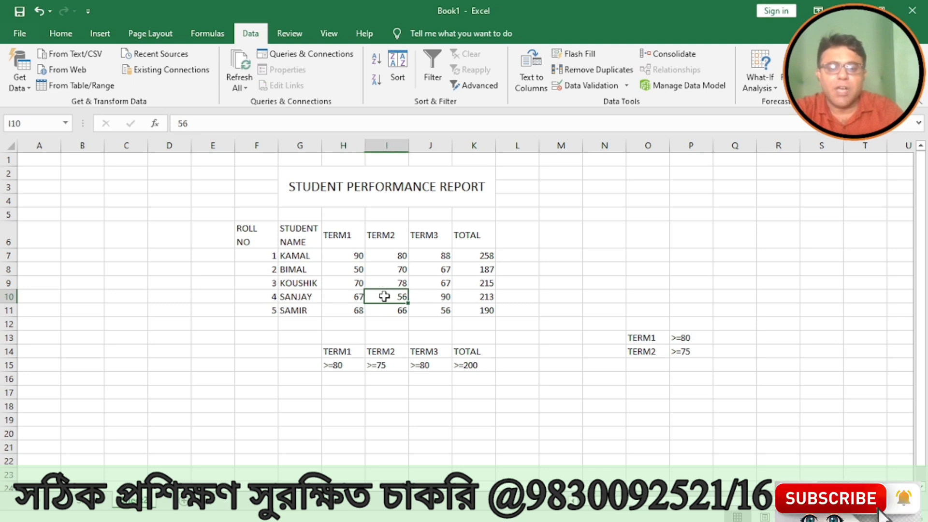
left_click(441, 296)
right_click(440, 297)
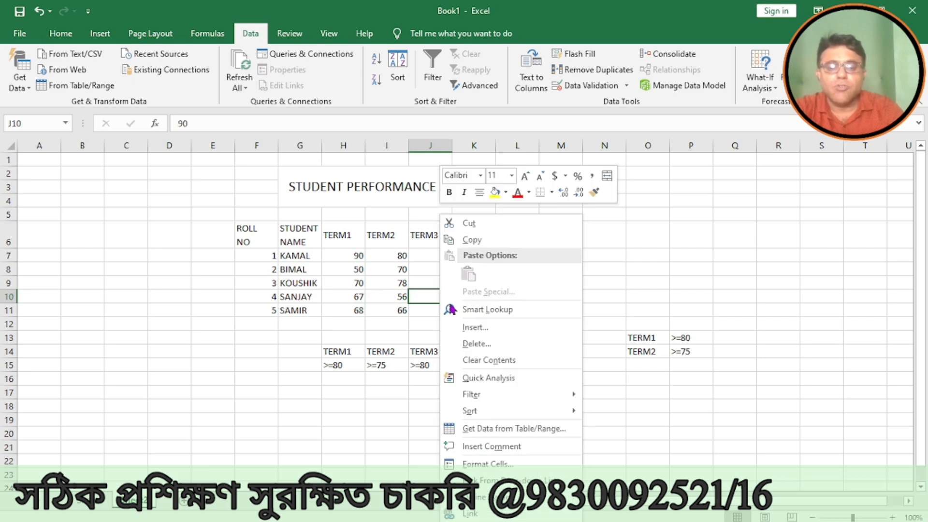
key("Escape")
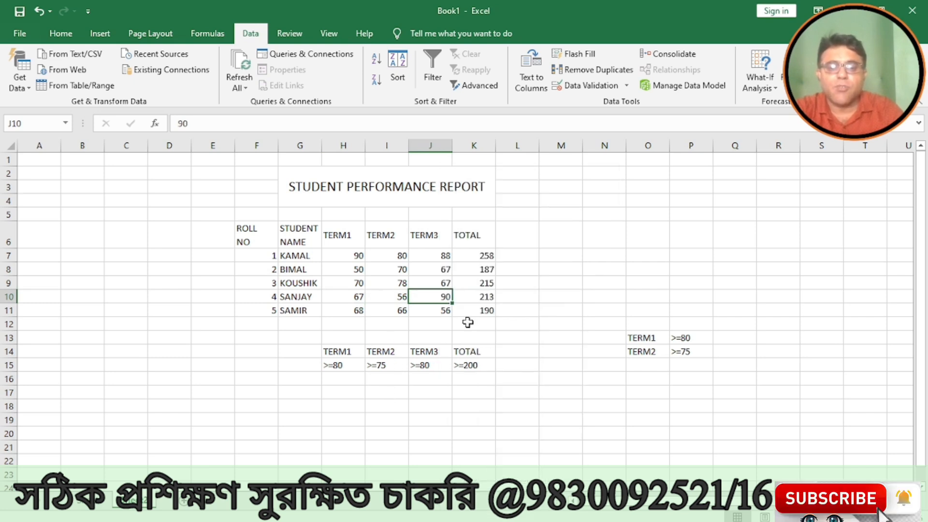
left_click(467, 298)
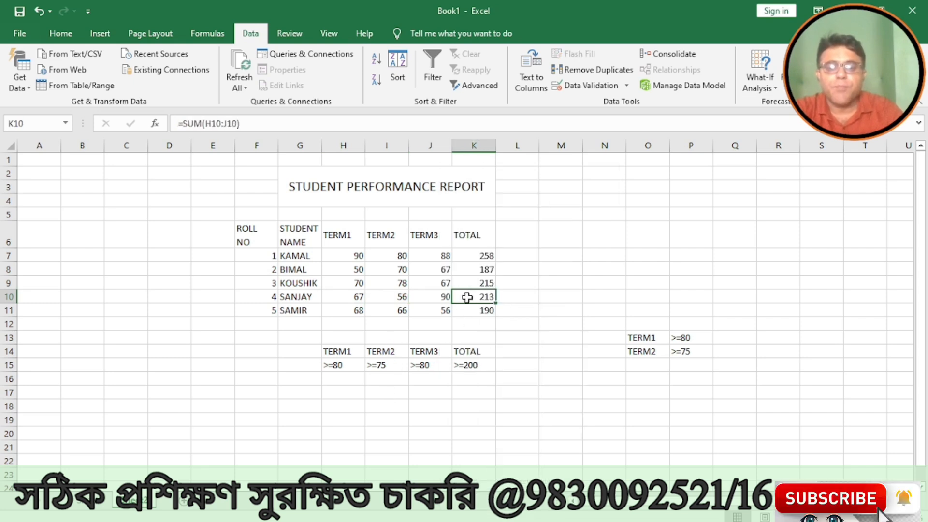
left_click(342, 310)
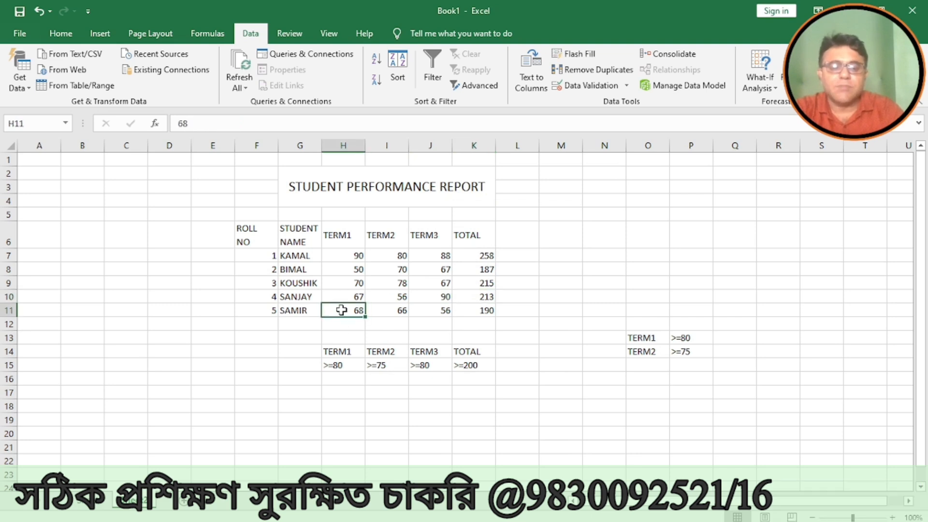
- Check the remaining term scores and total in row 11, and review the record in row 7 against the criteria
left_click(382, 310)
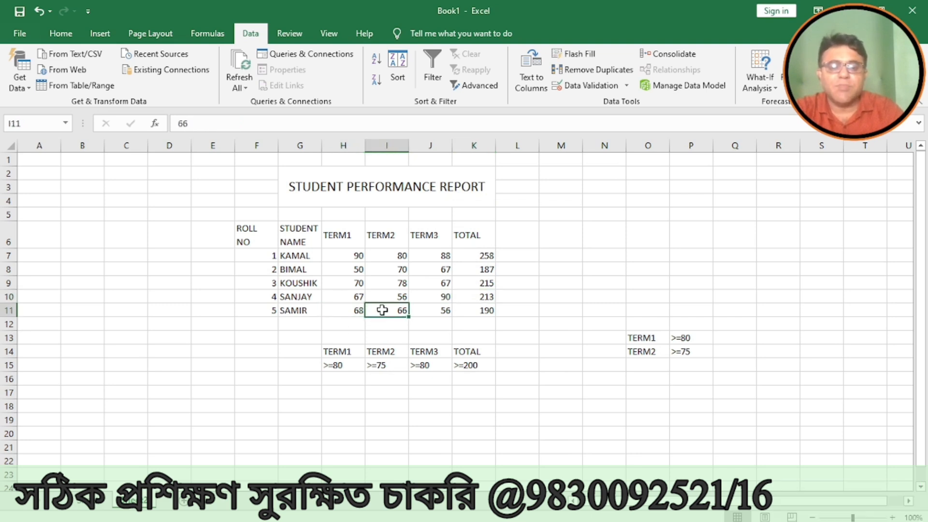
left_click(442, 305)
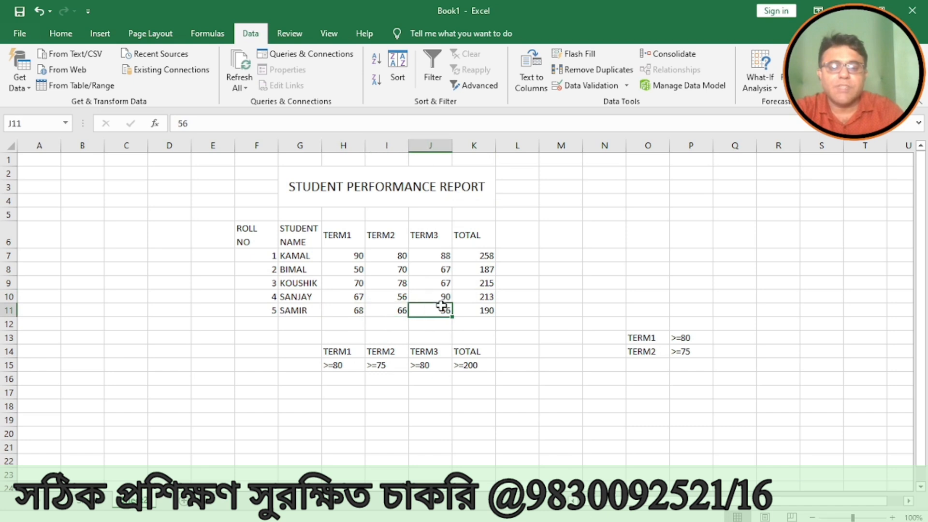
left_click(468, 307)
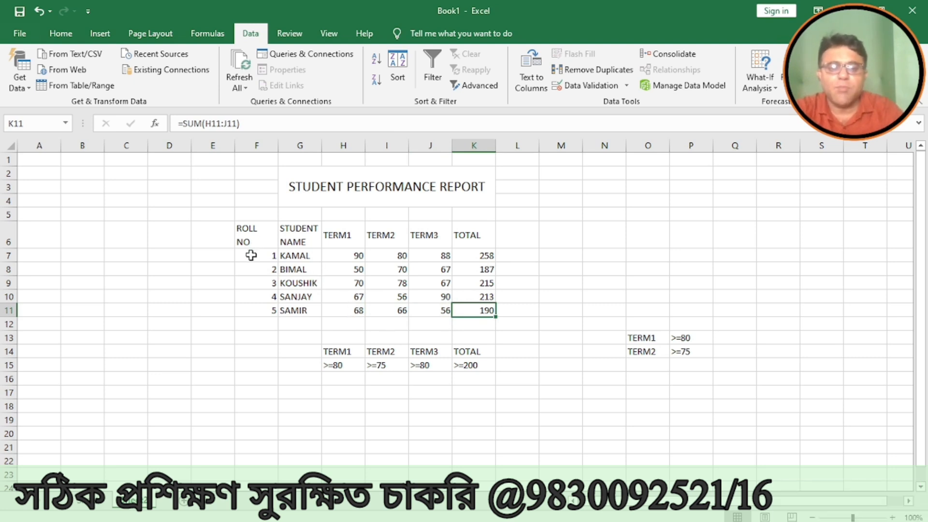
left_click_drag(251, 256, 468, 252)
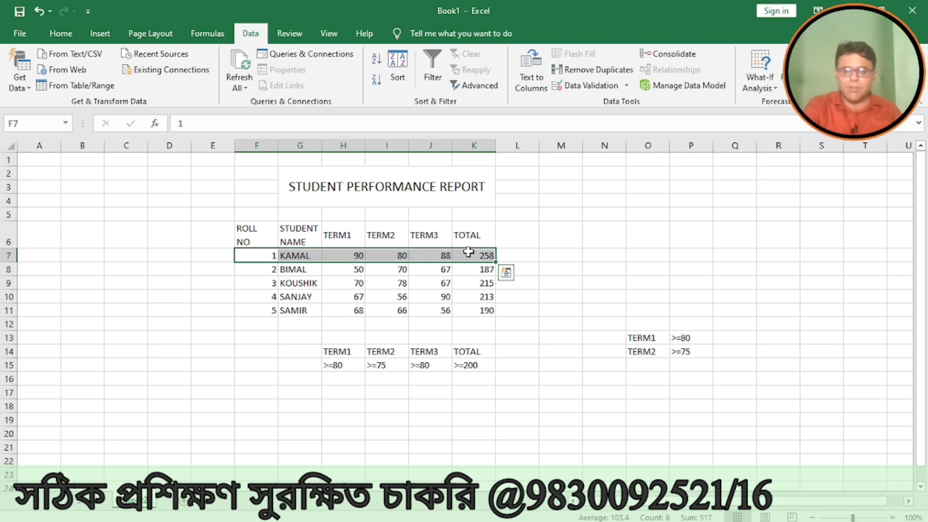
left_click(449, 351)
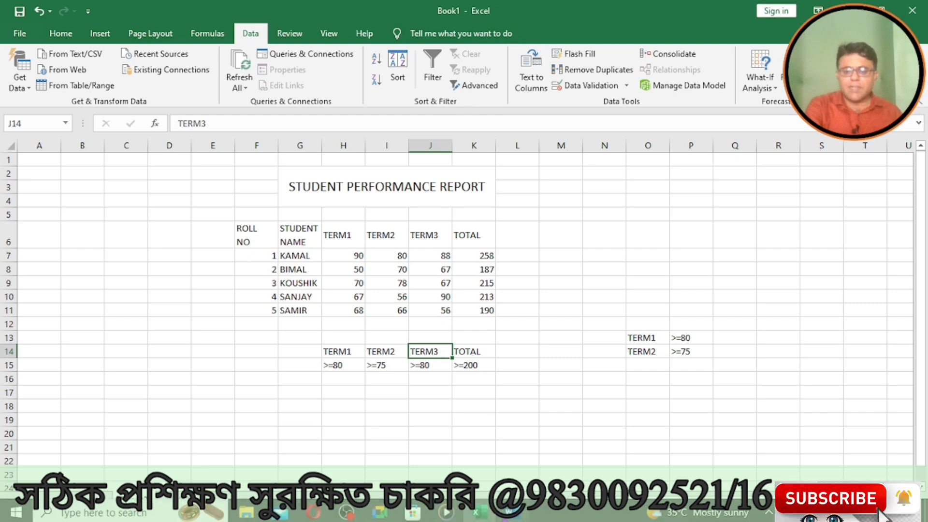
- Switch to the ms office syllabus document in Word and review the Class 6 topics on advance filter and data series
left_click(509, 512)
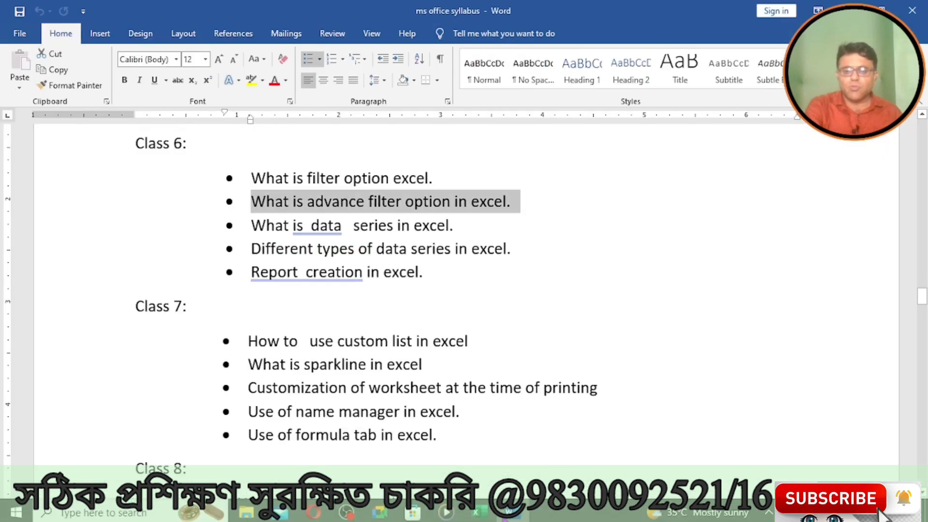
left_click(462, 272)
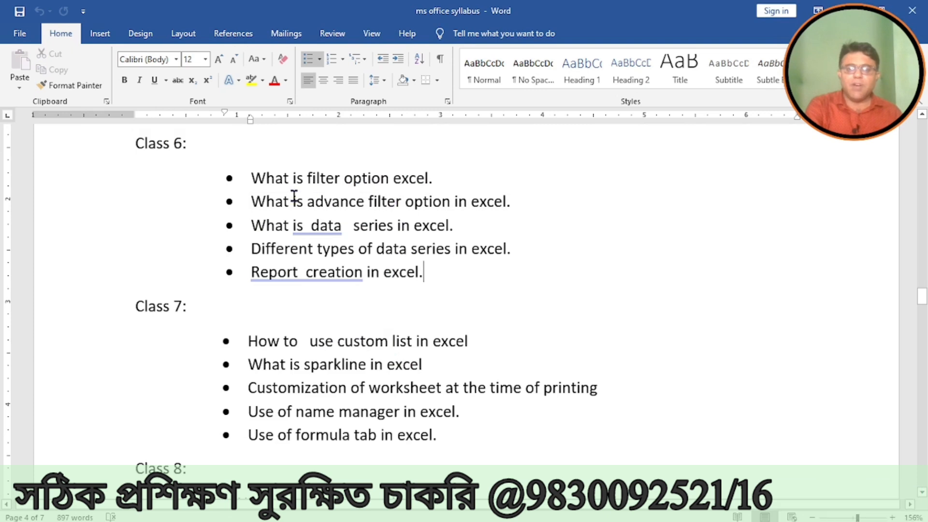
left_click(251, 201)
left_click_drag(252, 201, 515, 200)
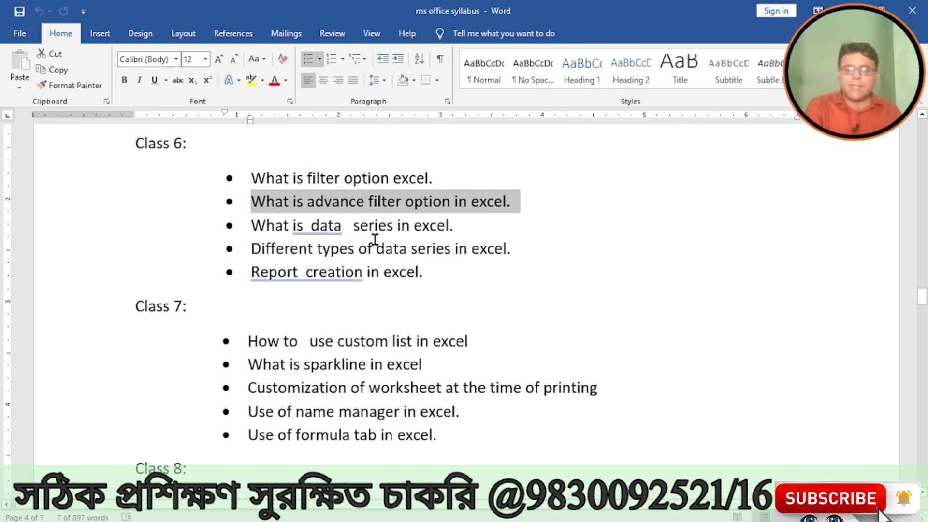
left_click(379, 225)
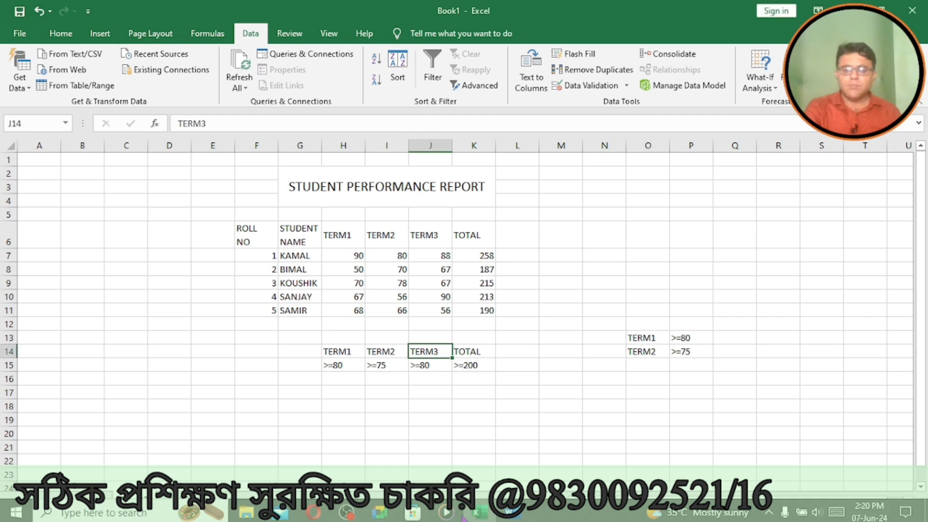
- Return to the Excel workbook, add a new sheet, and enter the heading roll no in E1 with 1 and 2 below it
left_click(329, 457)
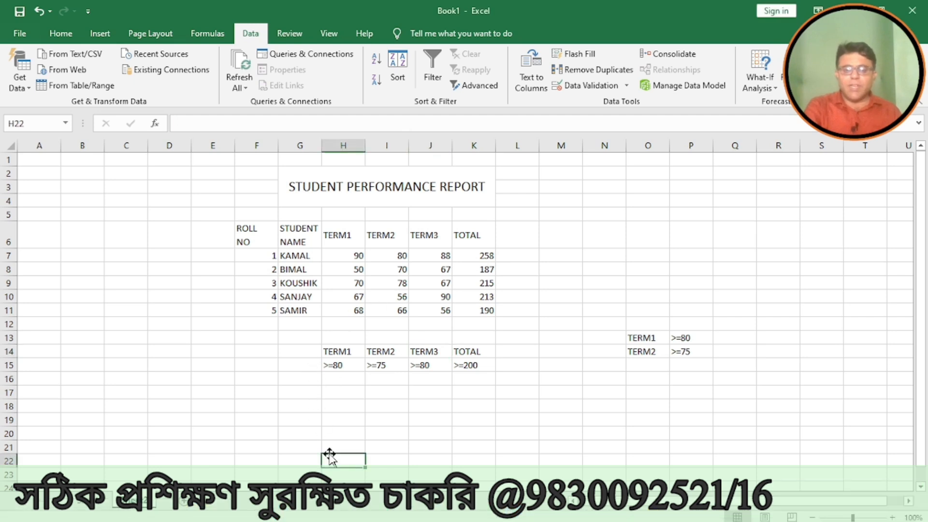
left_click(184, 503)
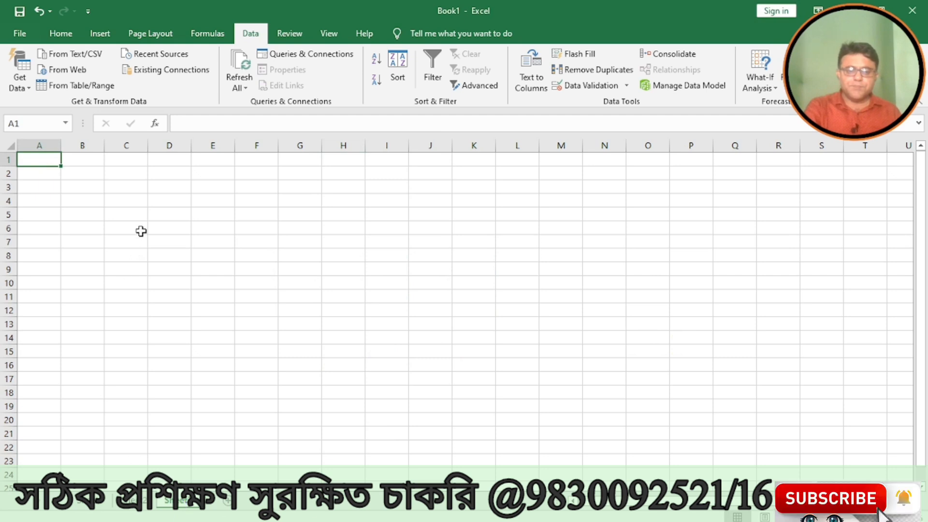
left_click(220, 161)
type("roll no")
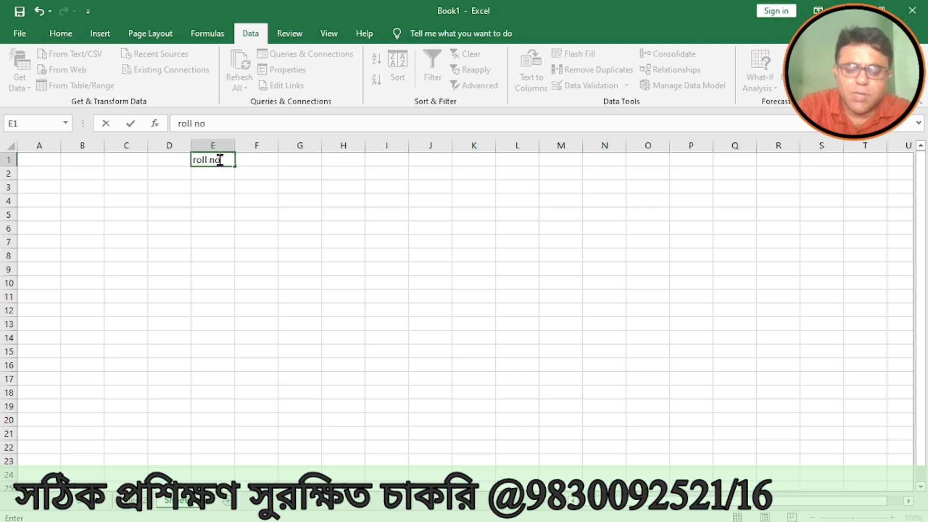
key("Return")
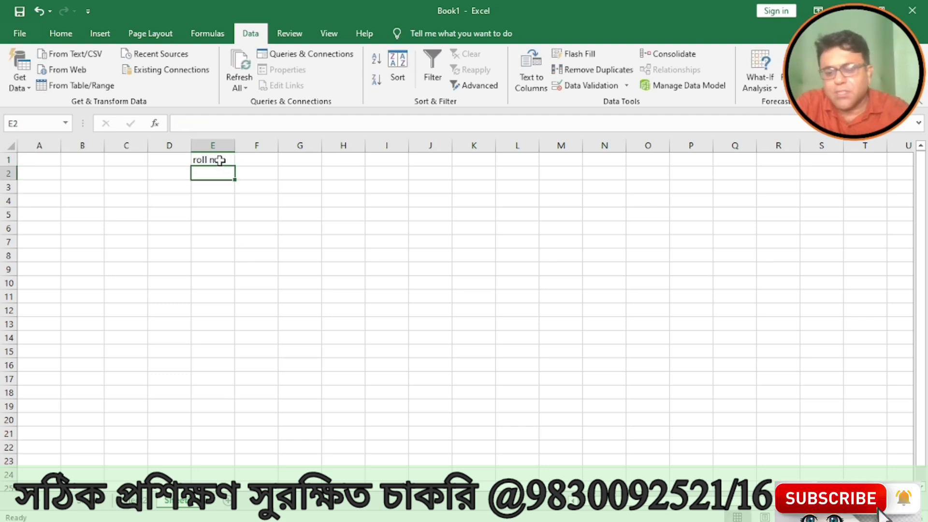
type("1")
key("Return")
type("2")
key("Return")
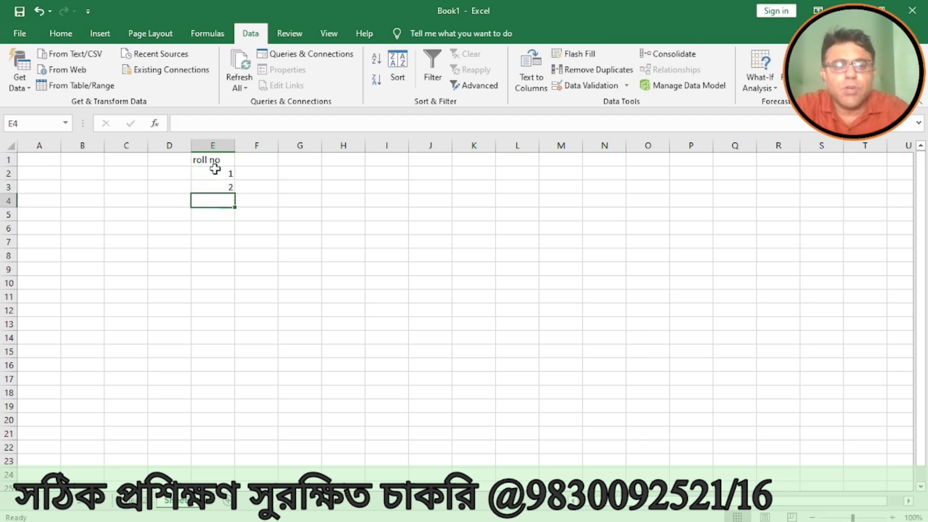
- Extend the roll number series from E2:E3 down to 117 in E118
left_click_drag(215, 173, 248, 513)
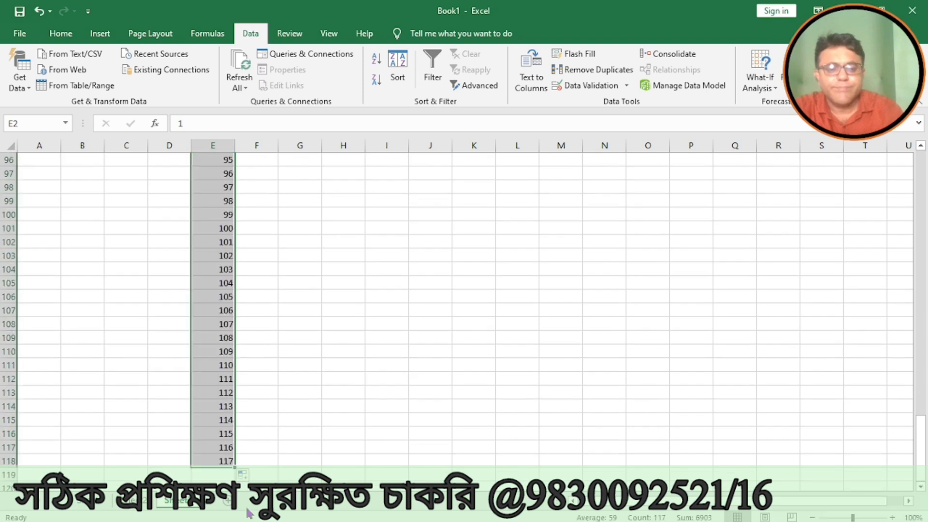
left_click(251, 460)
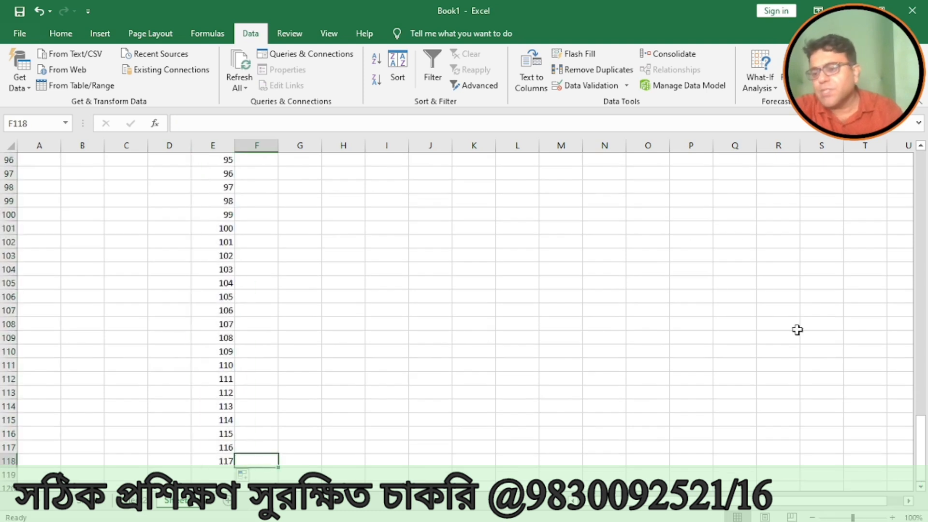
left_click_drag(921, 441, 875, 144)
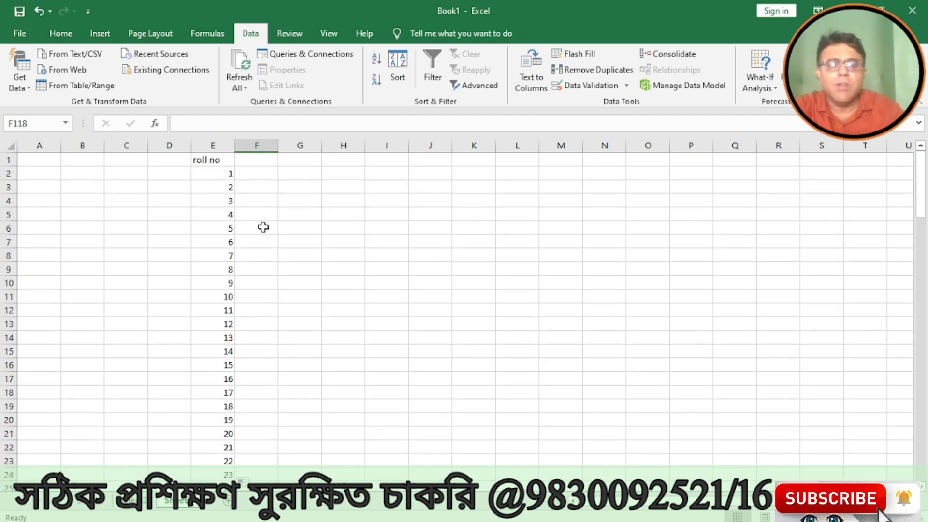
- Enter a and b in F2 and F3 and fill them down to F20
left_click(214, 170)
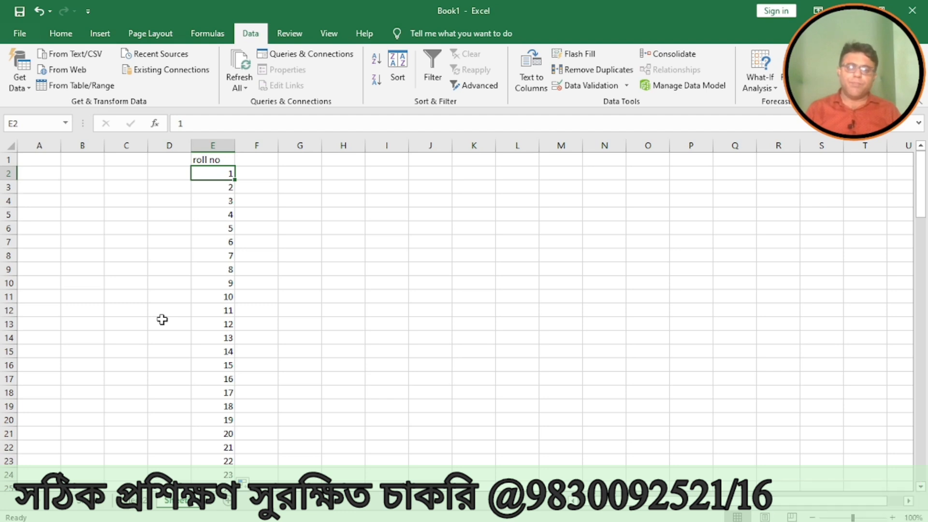
key("Down")
key("Left")
key("Right")
key("Up")
key("Right")
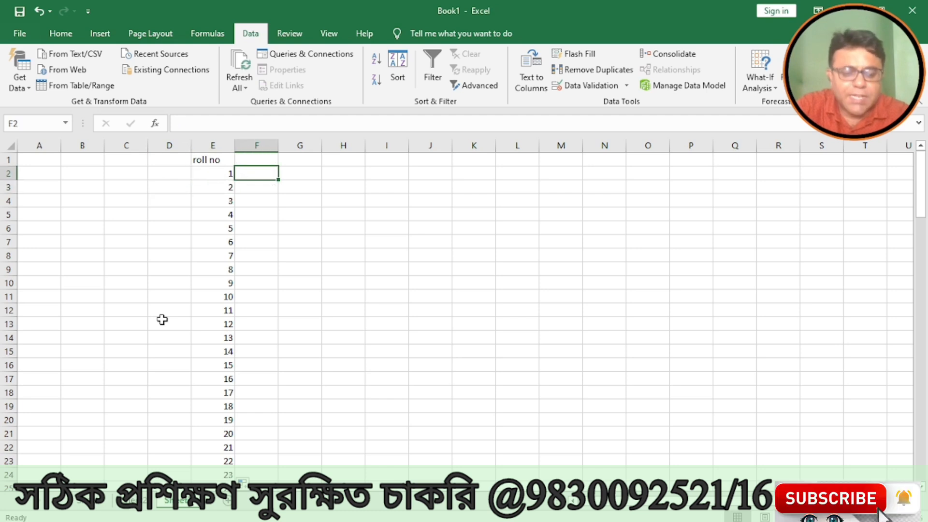
type("a")
key("Return")
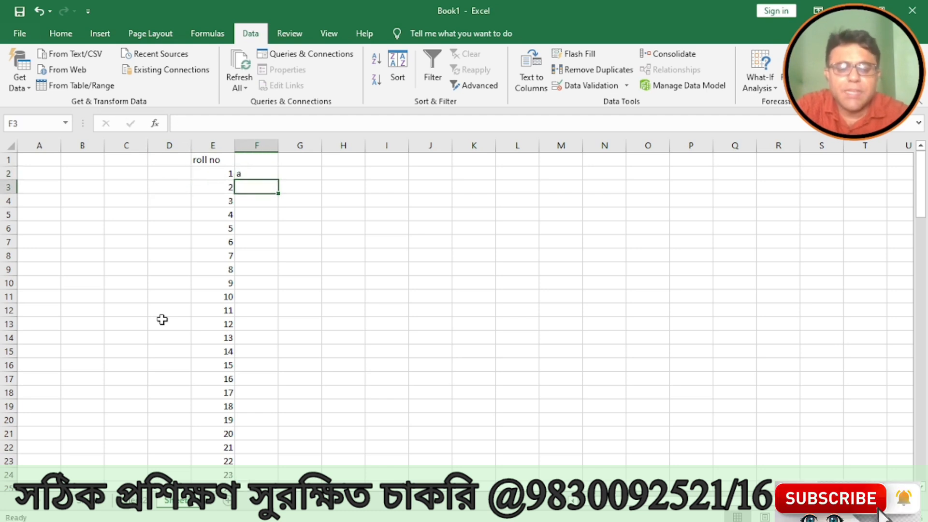
type("b")
key("Return")
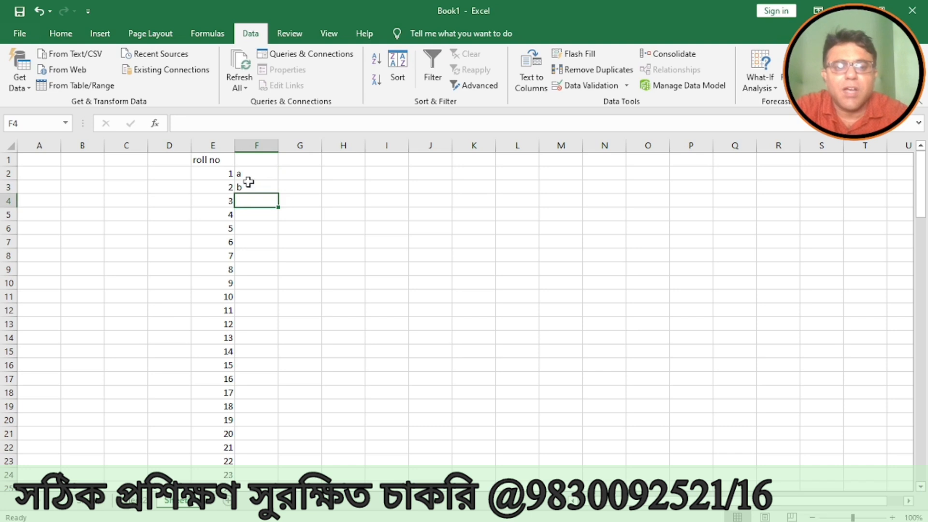
left_click_drag(248, 173, 294, 434)
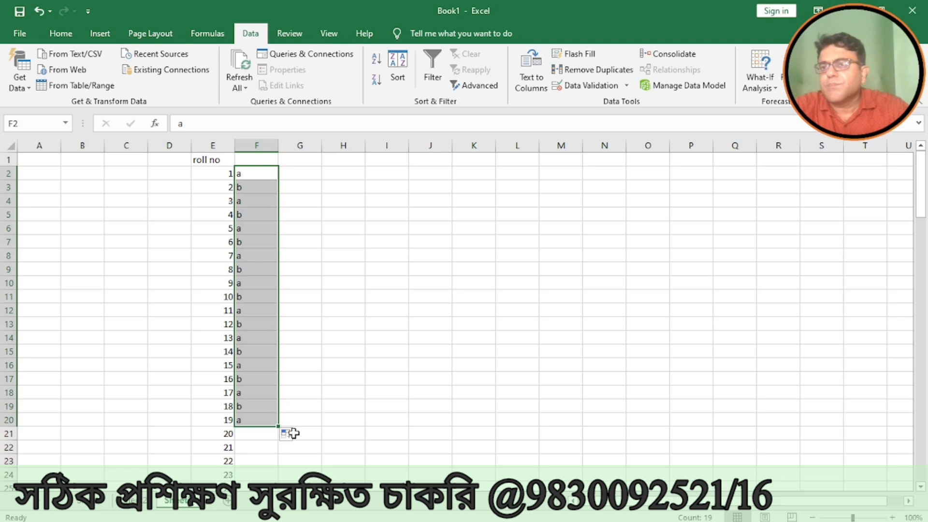
- Clear the letter entries from F2:F20
left_click(291, 334)
left_click_drag(260, 171, 237, 418)
key("Delete")
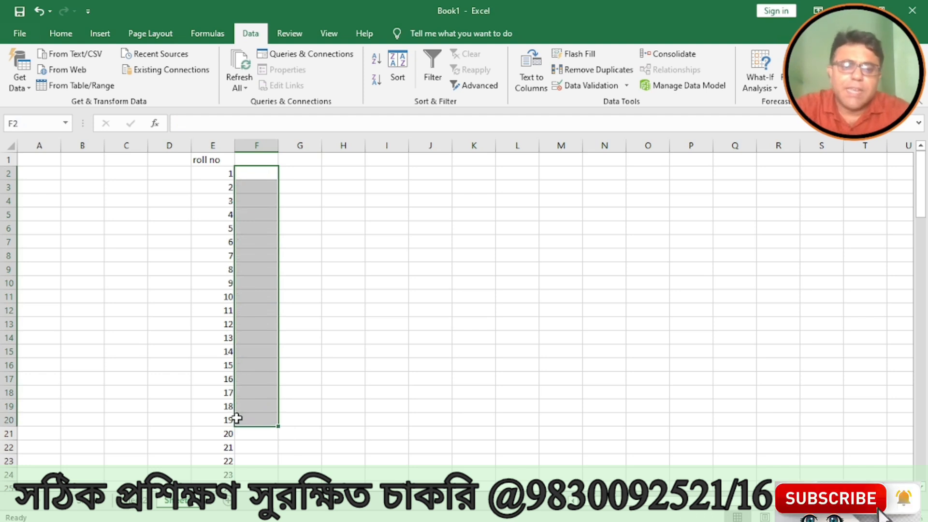
left_click(225, 173)
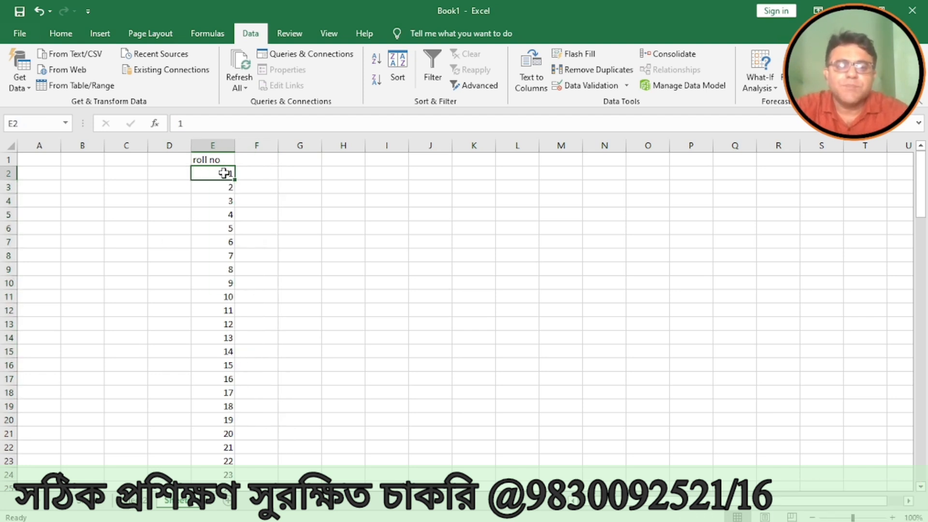
- Enter the heading month in F1
left_click(265, 156)
type("momnth")
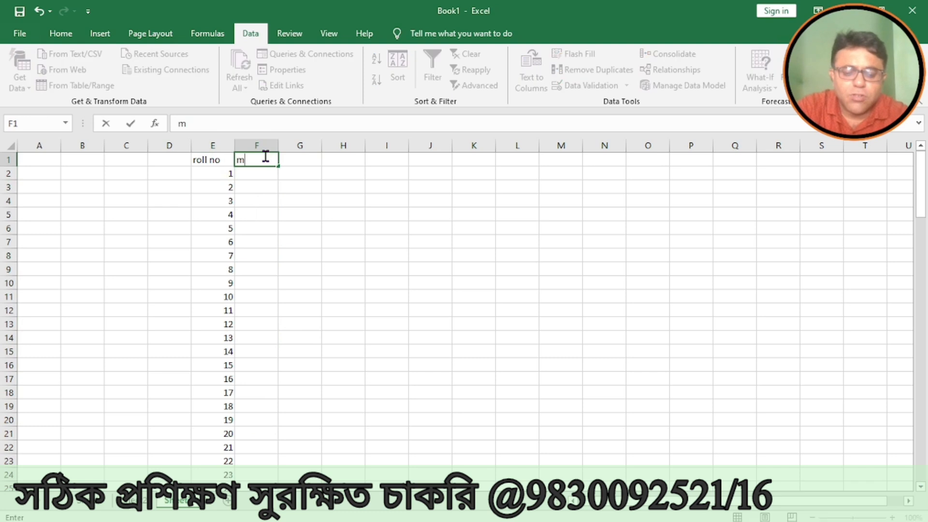
key("Return")
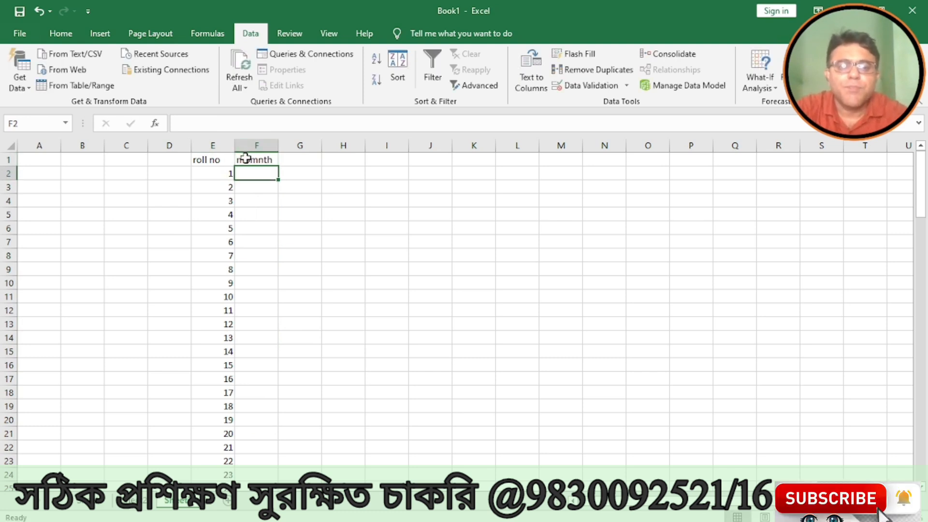
left_click(246, 159)
key("Delete")
type("monmt")
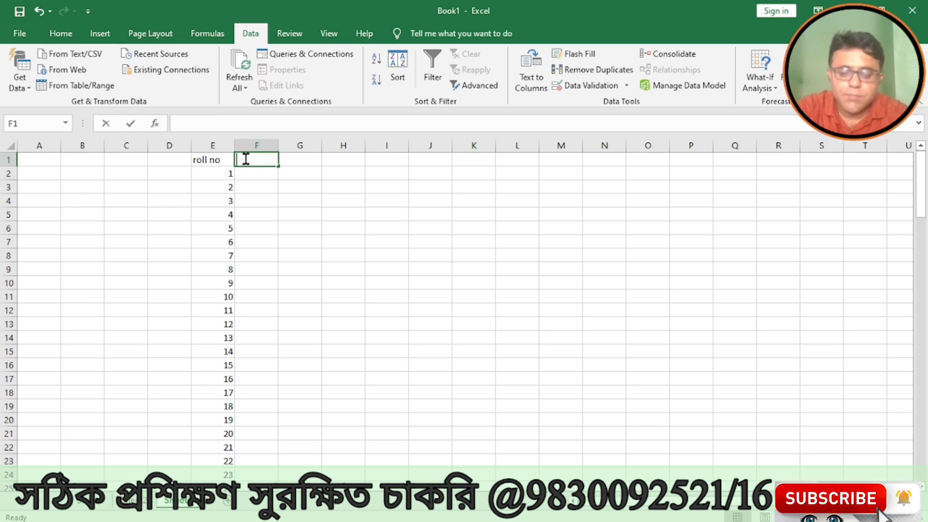
type("h")
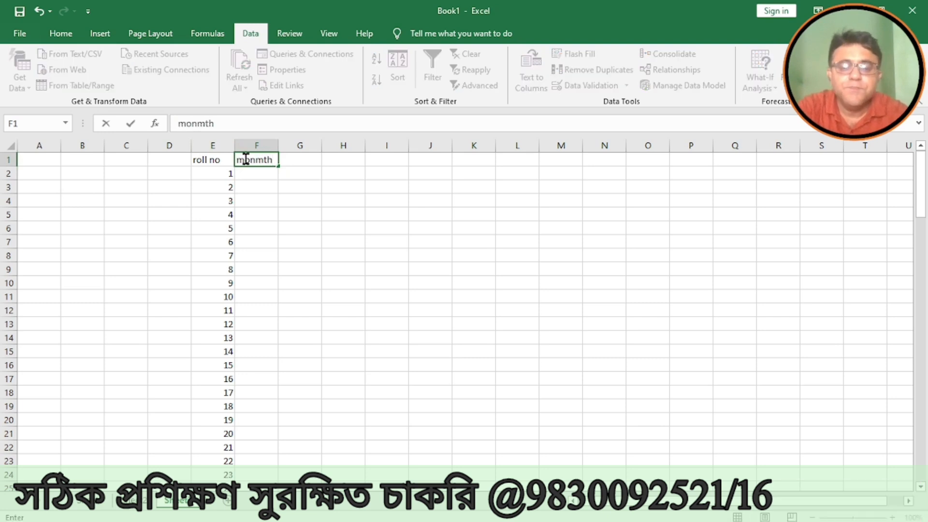
key("BackSpace")
key("BackSpace")
key("BackSpace")
type("th")
key("Return")
- Enter January in F2 and fill the month series down to December in F13
type("KJ")
key("BackSpace")
key("BackSpace")
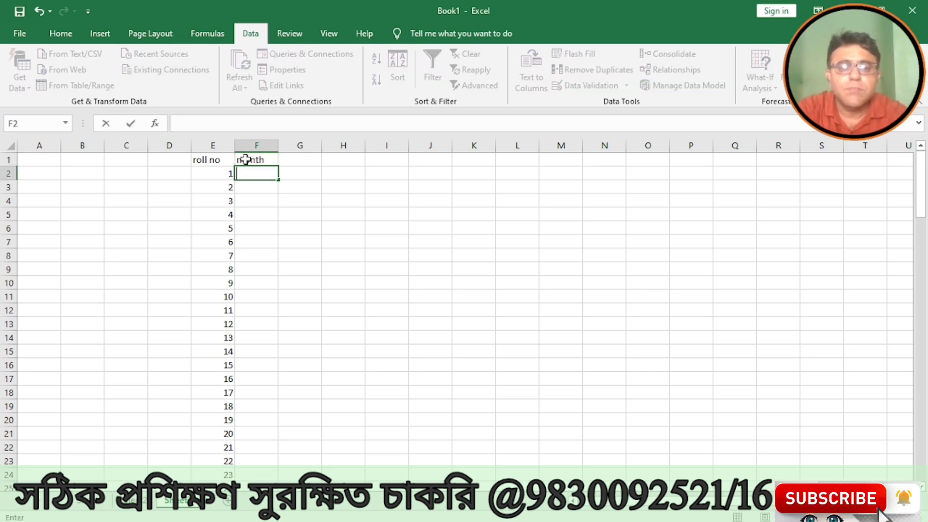
type("January")
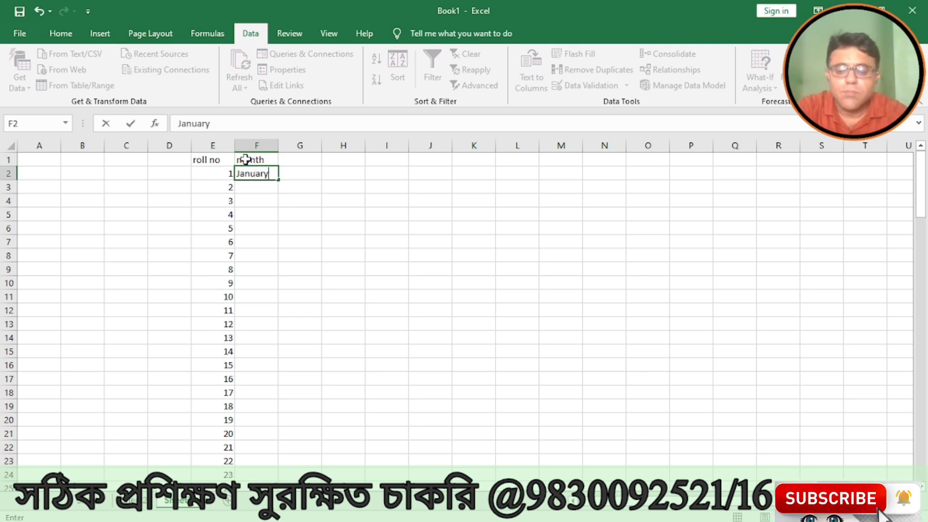
key("Return")
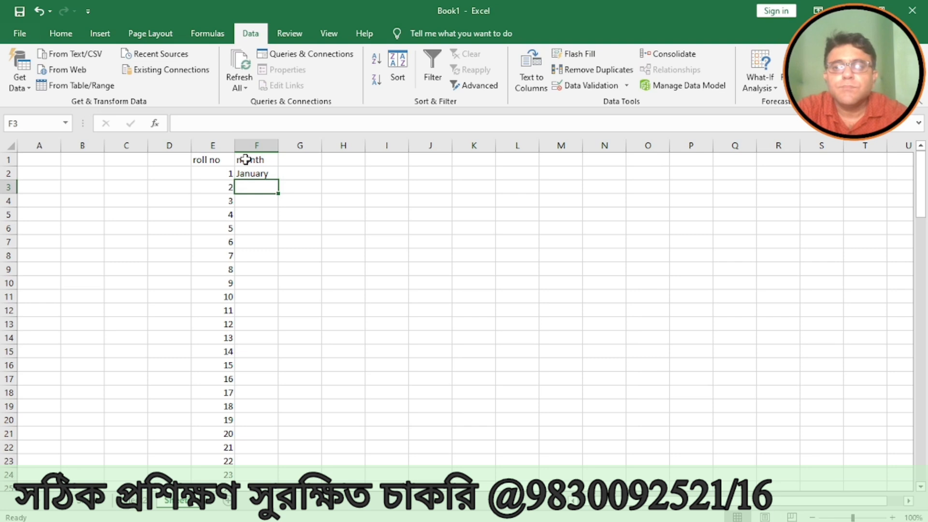
left_click(258, 174)
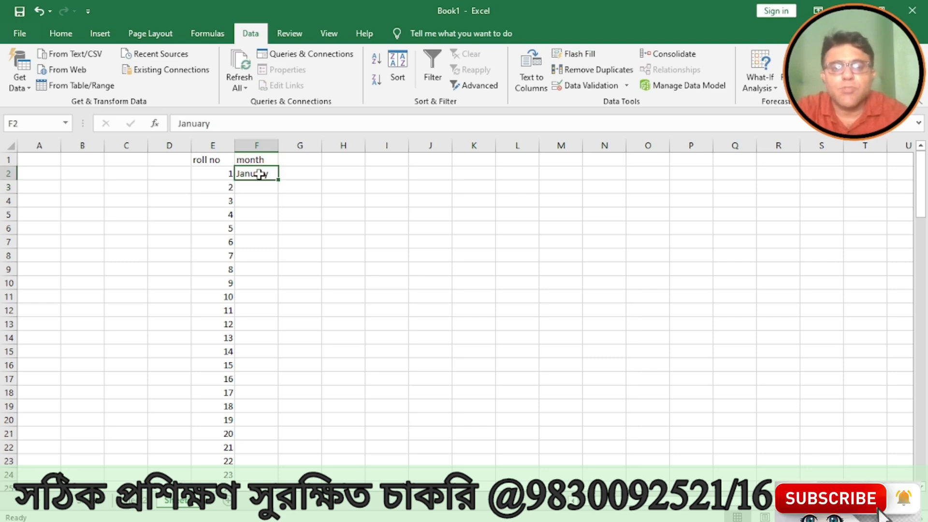
left_click_drag(277, 179, 281, 329)
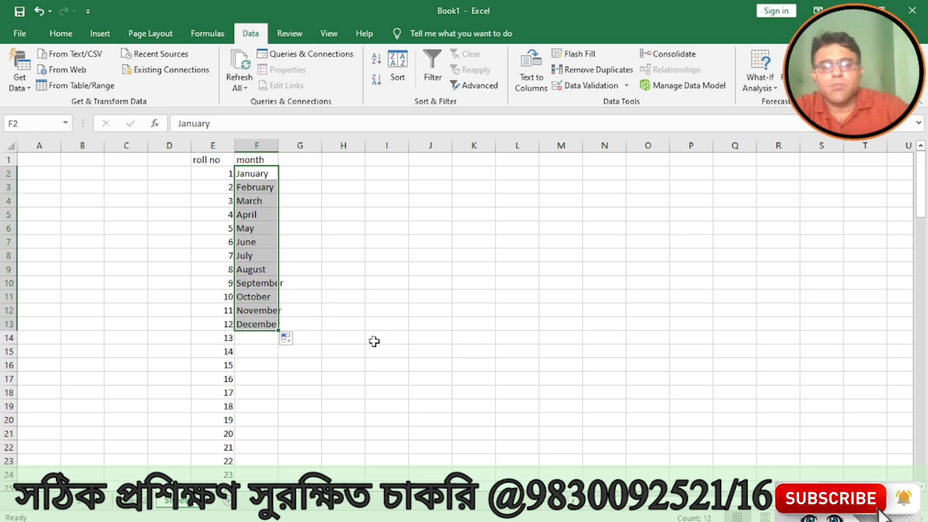
left_click(391, 343)
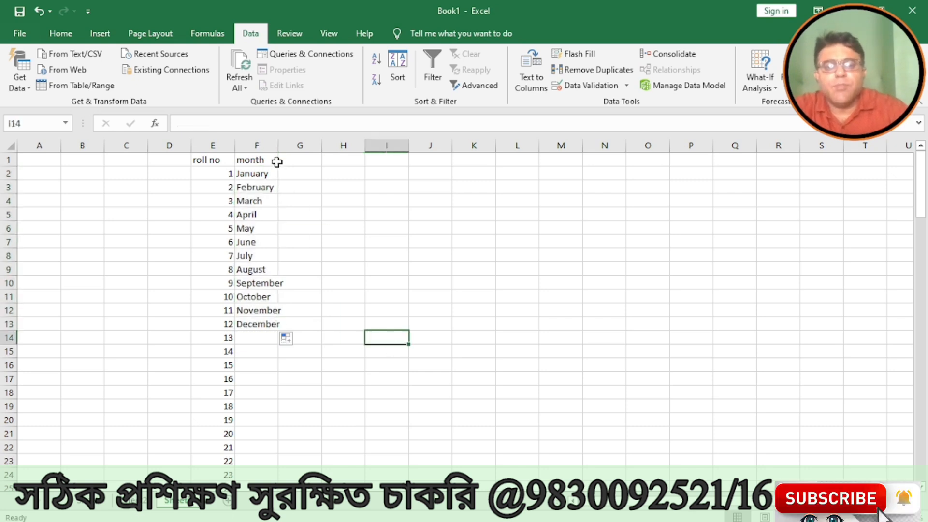
- Fit column F's width to the month names and select the months in F2:F13
left_click_drag(276, 147, 276, 147)
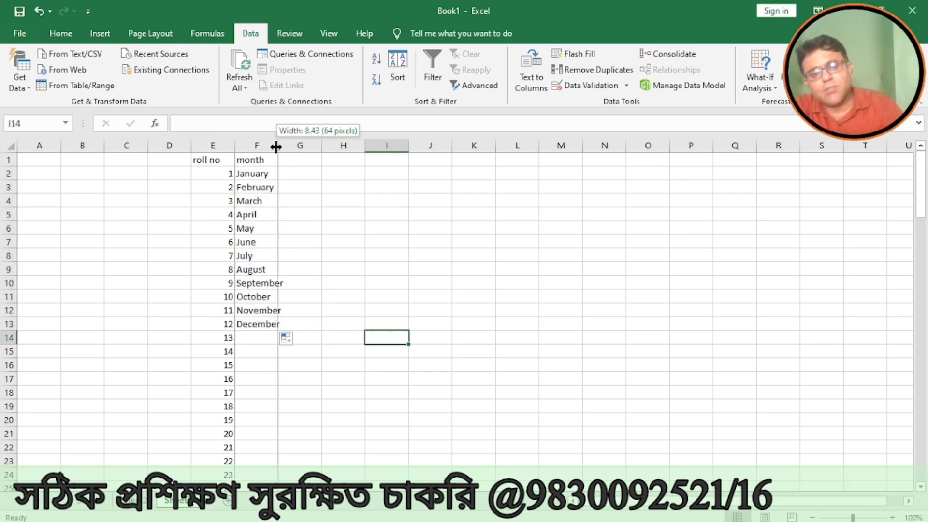
double_click(276, 147)
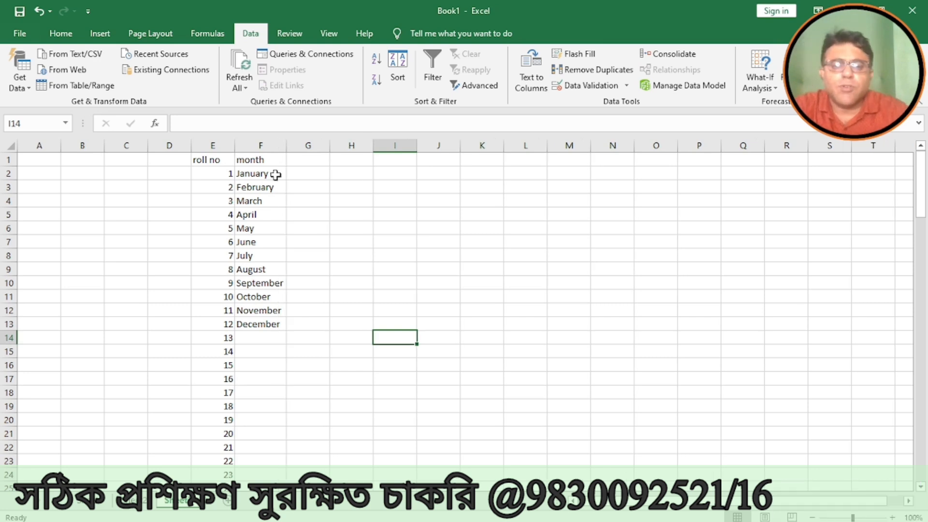
left_click_drag(276, 174, 264, 319)
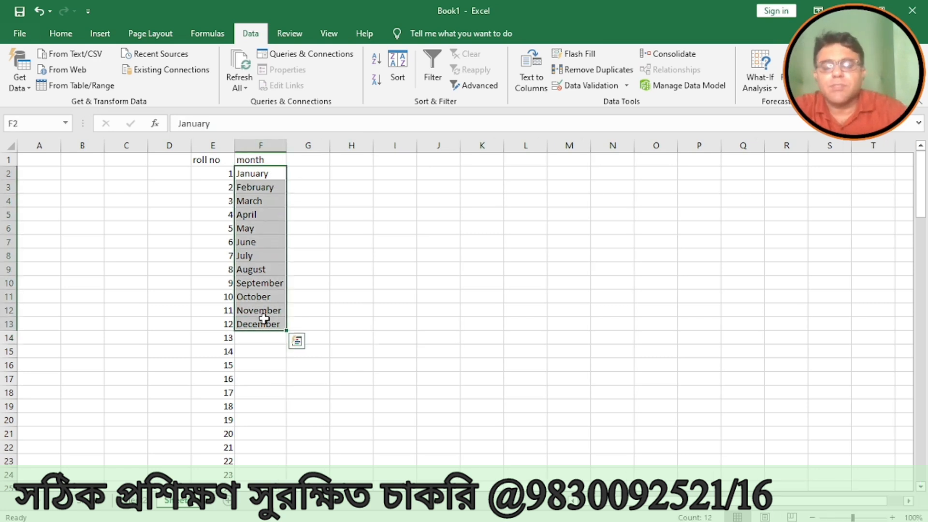
- Enter JAN in G2 and fill the abbreviated month series down to DEC in G13
left_click(322, 170)
type("jan")
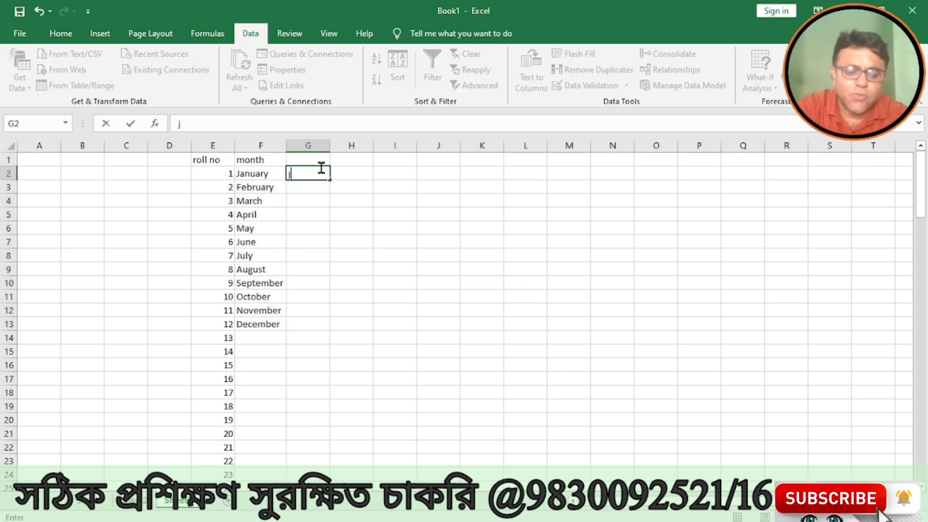
key("BackSpace")
key("BackSpace")
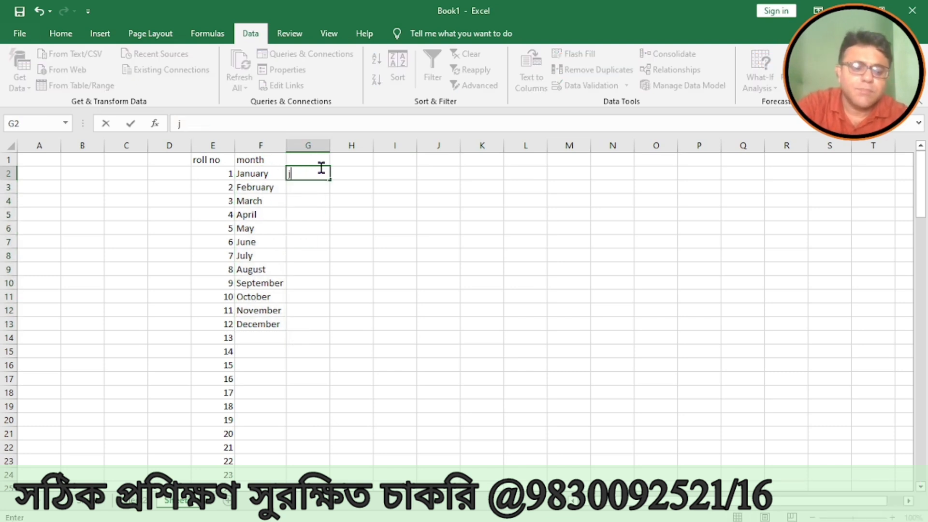
key("BackSpace")
type("JAN")
key("Return")
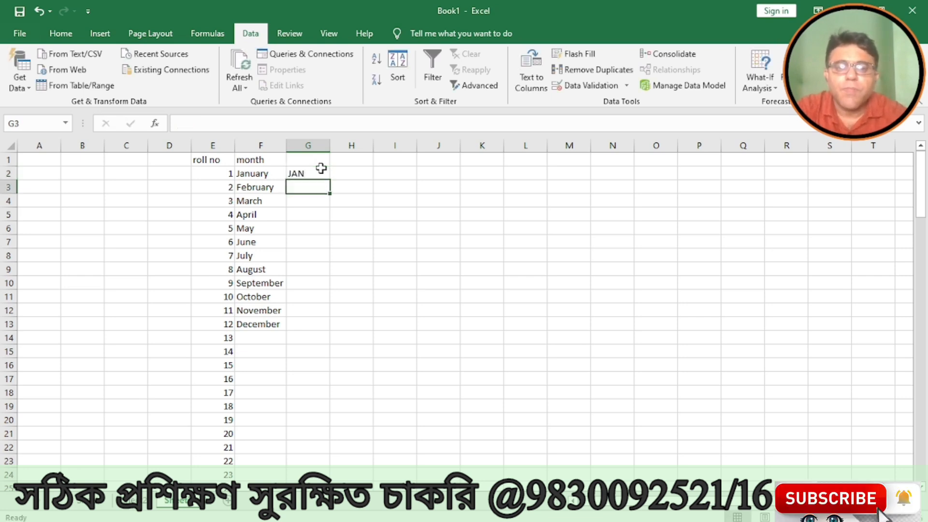
left_click(321, 169)
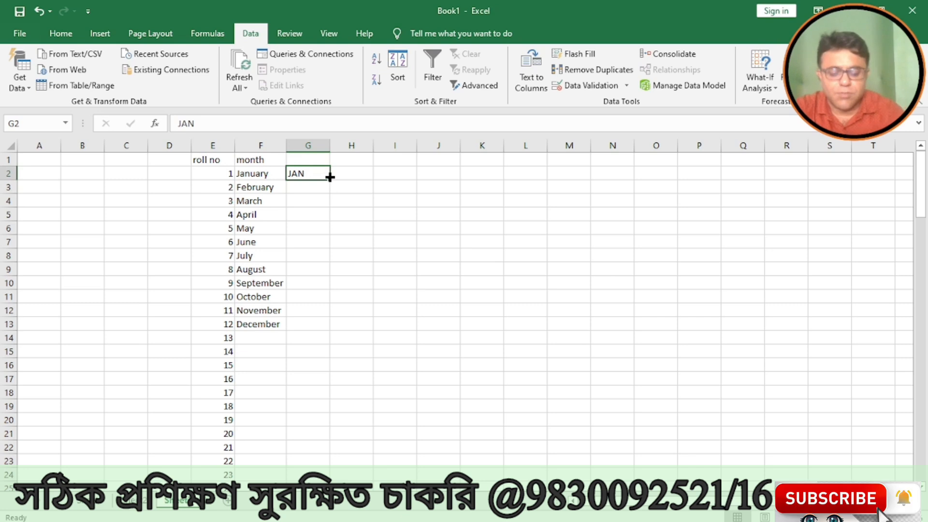
left_click_drag(329, 177, 334, 328)
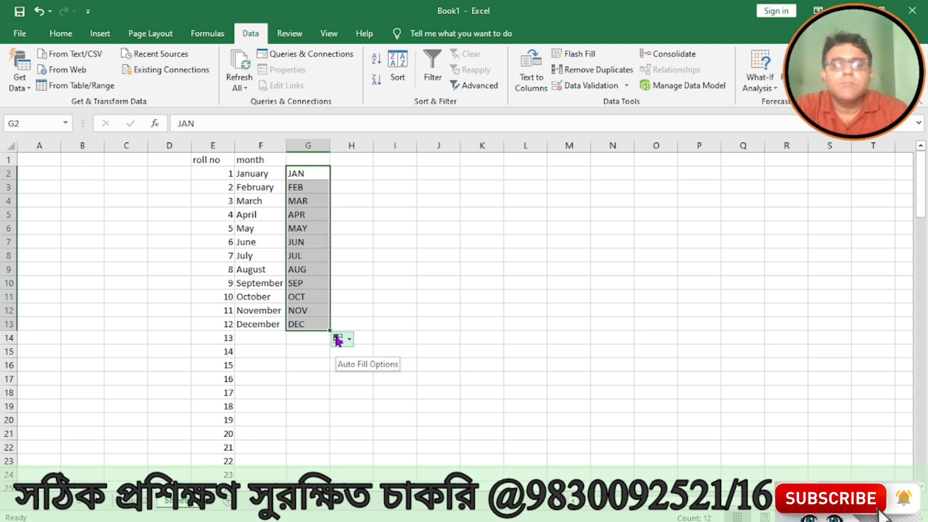
- Enter the heading DAY in H1
left_click(354, 169)
key("Up")
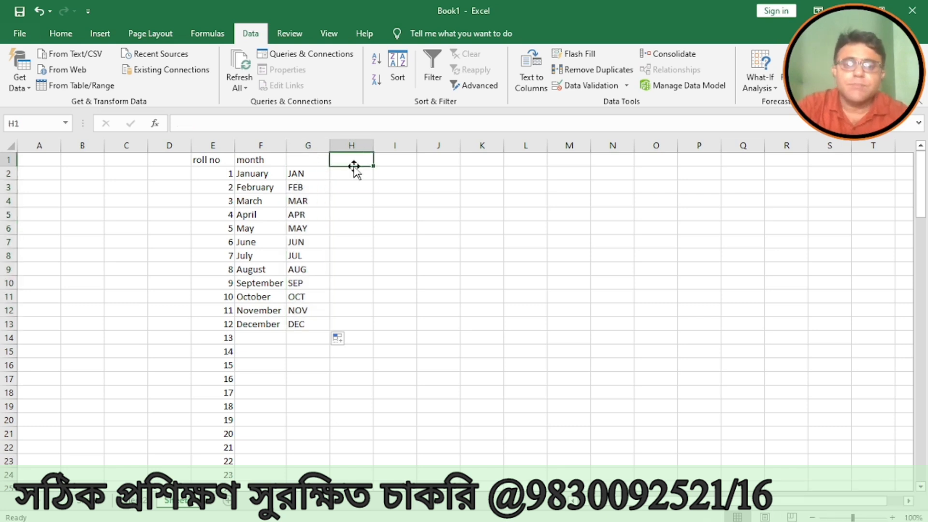
type("DAY")
key("Return")
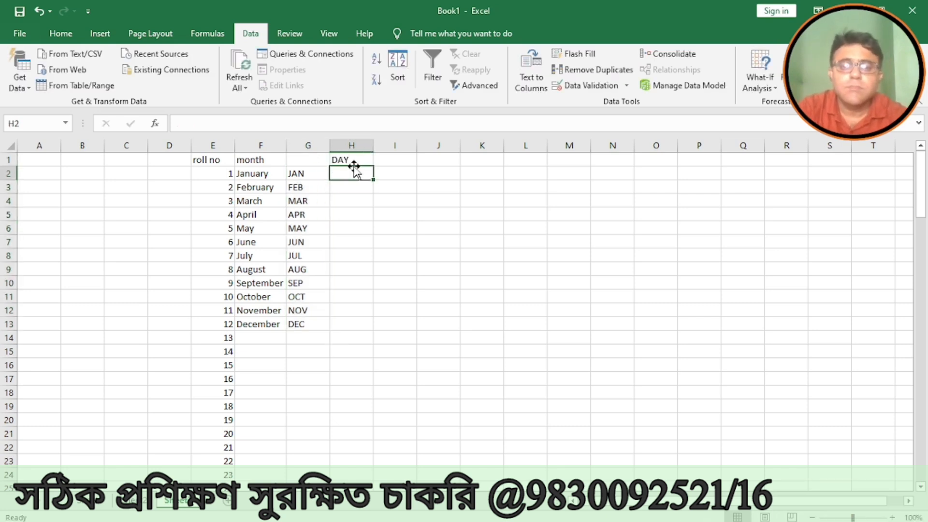
- Enter SUNDAY in H2 and fill the weekday series down to H9
type("SUM")
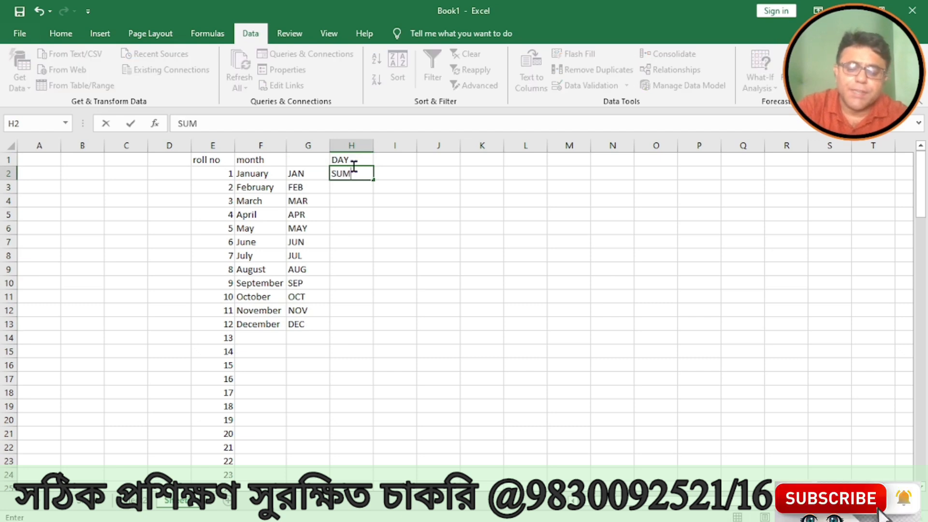
key("Return")
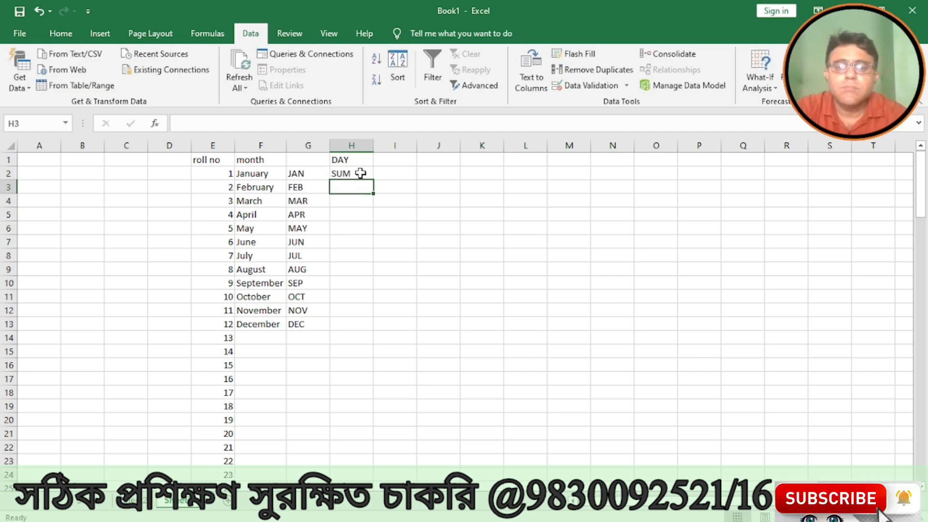
double_click(361, 173)
key("BackSpace")
type("NDAY")
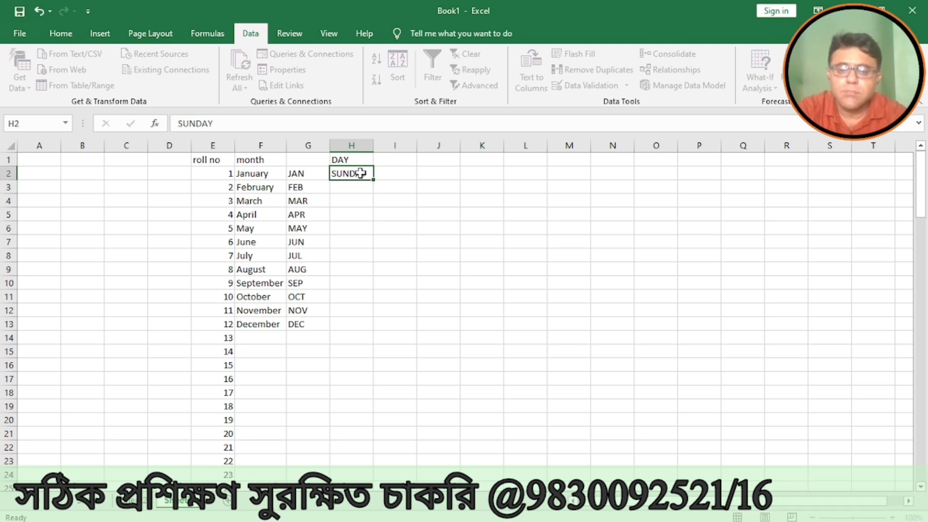
key("Return")
left_click(352, 176)
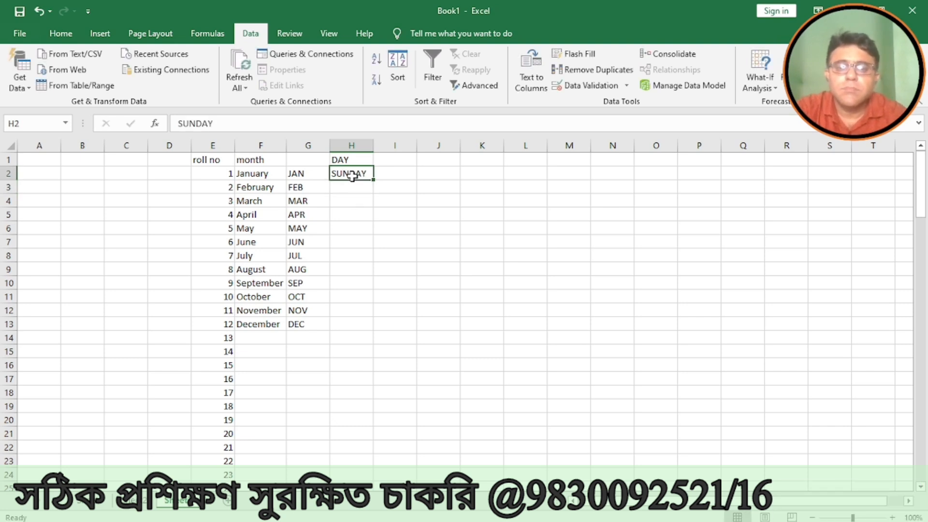
left_click_drag(373, 181, 369, 281)
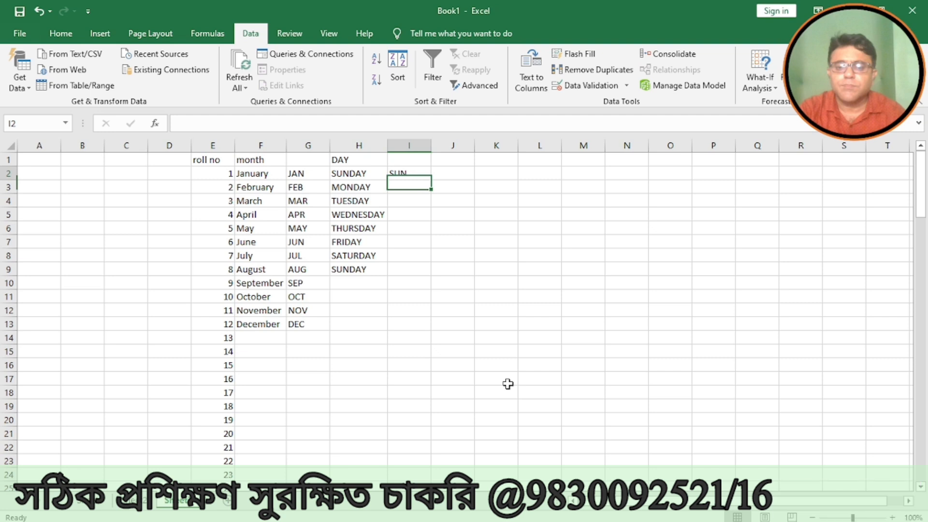
- Enter SUN in I2 and fill the abbreviated weekday series down to I11
key("Up")
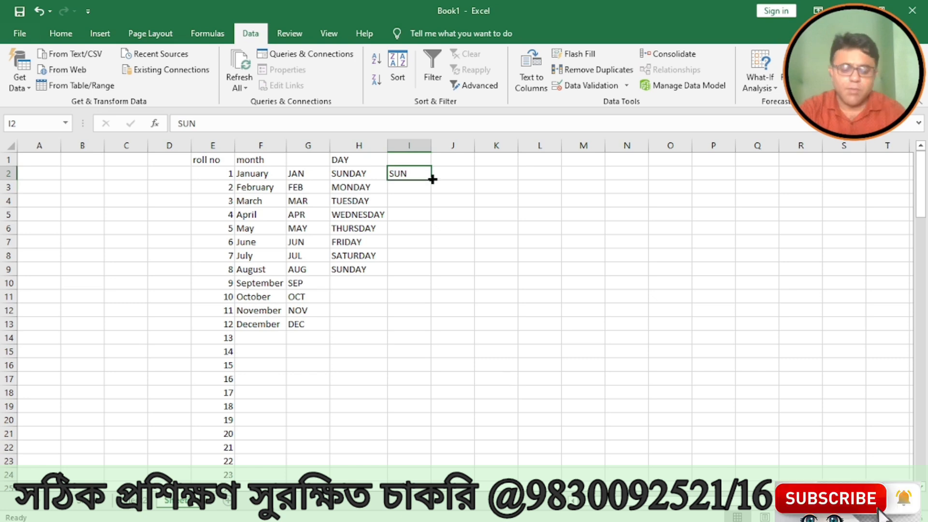
left_click_drag(432, 179, 431, 298)
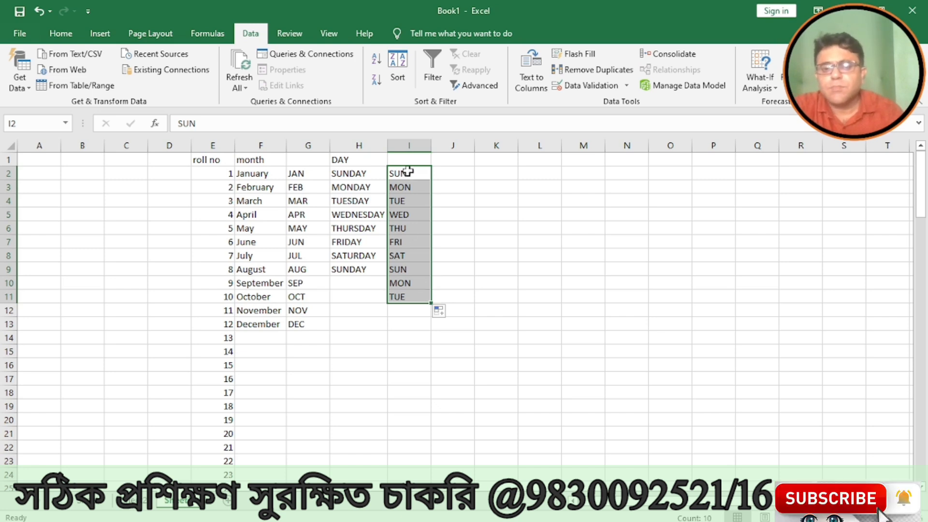
- Enter SUN in J2 and try a Fill Formatting Only fill from J3 down to J11
left_click(452, 178)
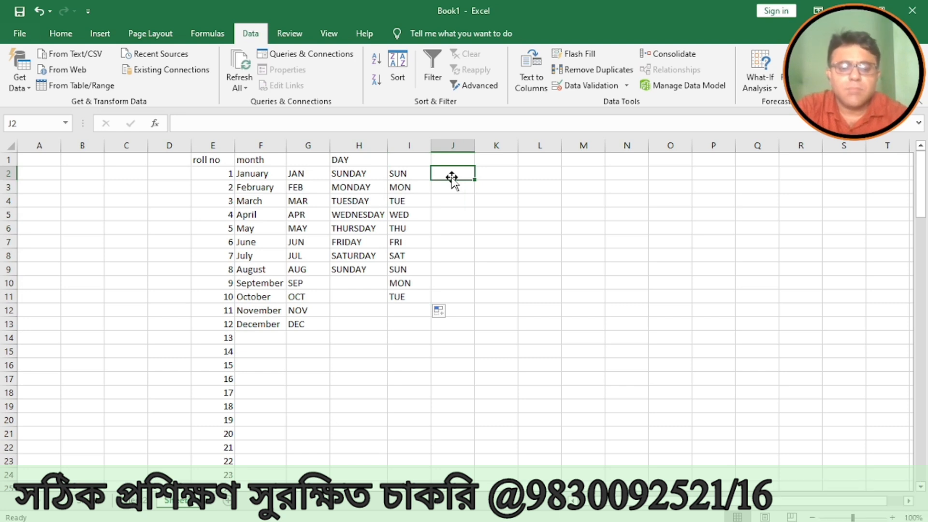
type("SUM")
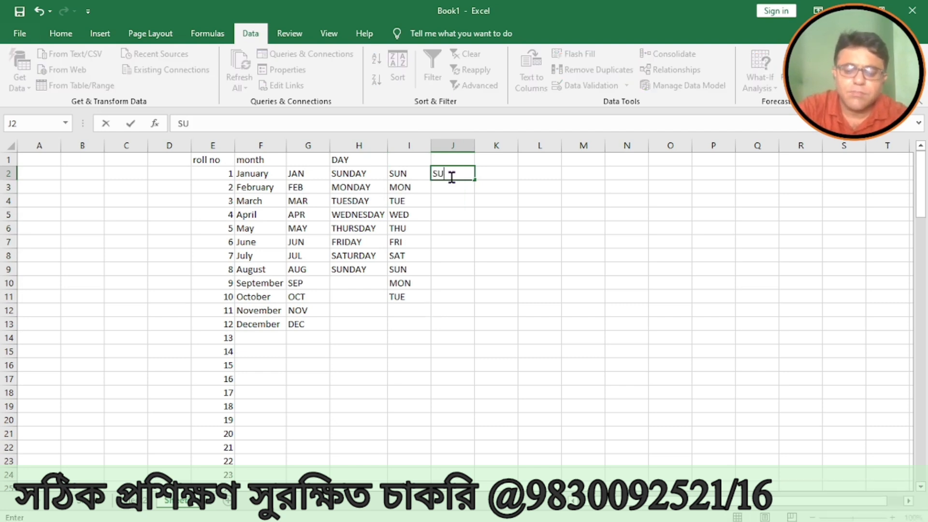
key("Return")
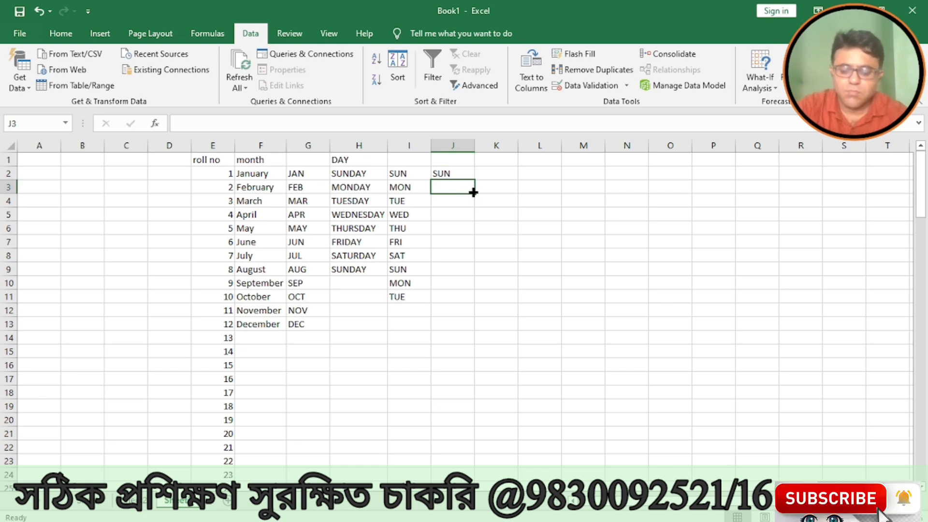
left_click_drag(473, 193, 473, 305)
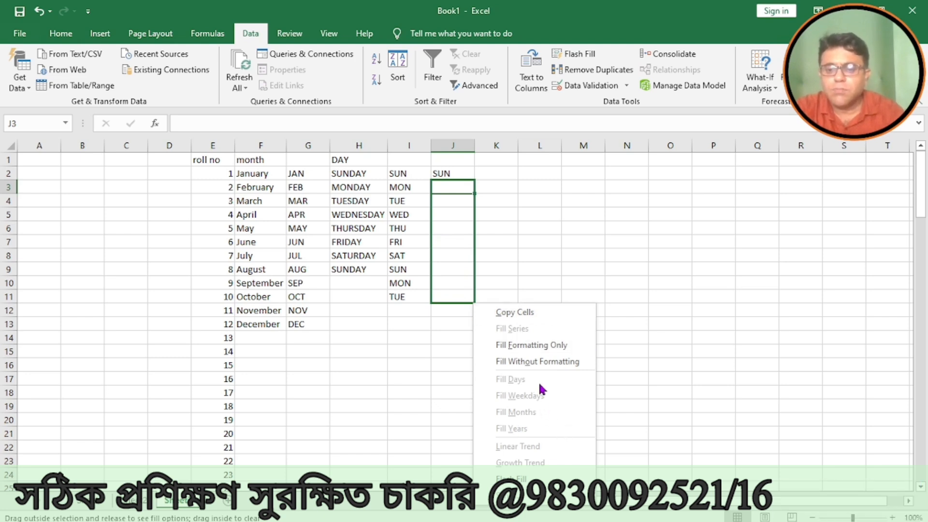
left_click(539, 347)
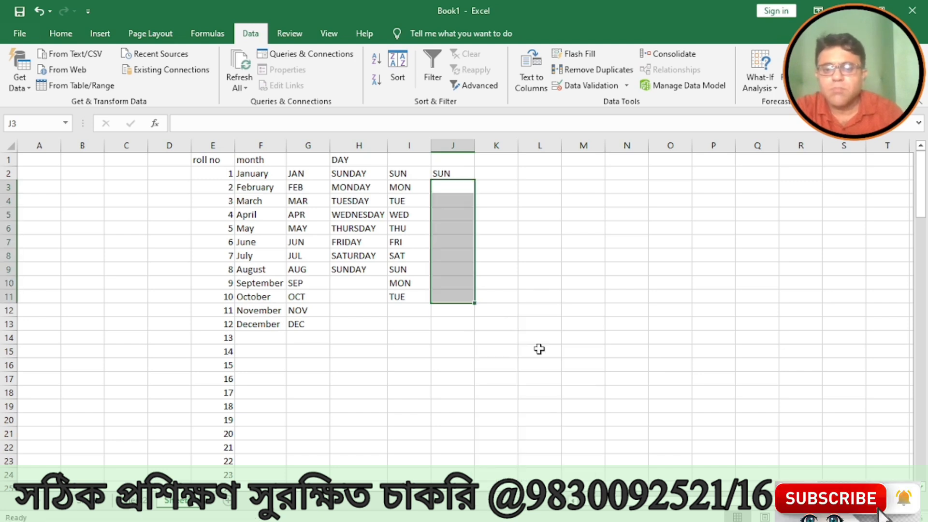
left_click(635, 402)
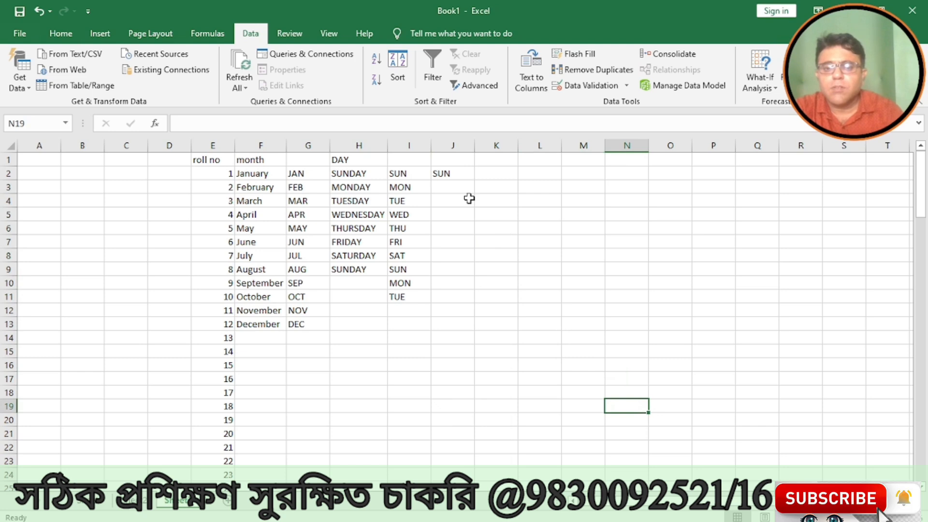
- Clear the SUN entry from J2
left_click(454, 185)
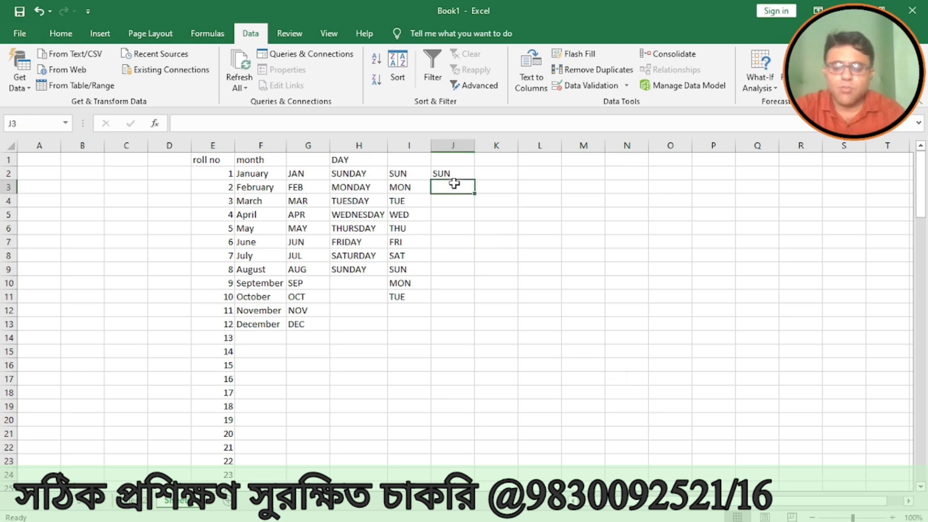
key("Up")
key("Delete")
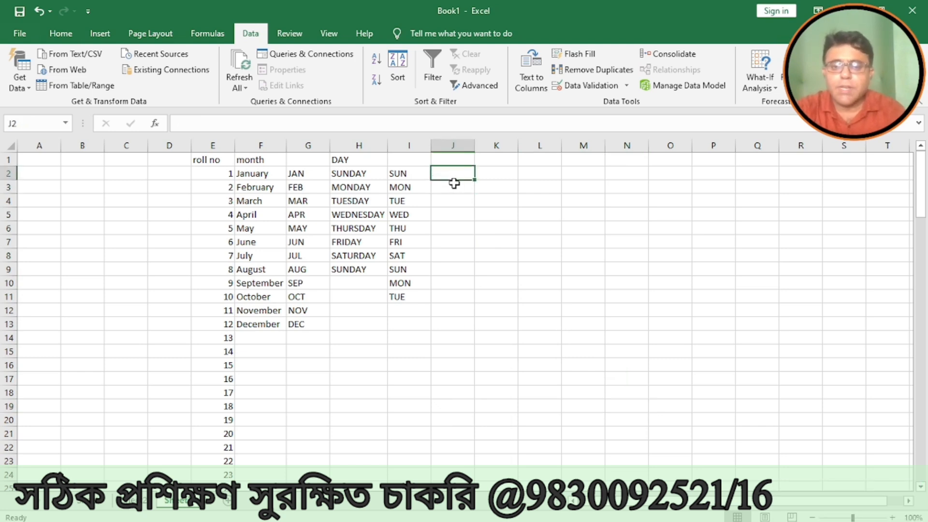
- Enter SUN in J2 and fill the abbreviated weekday series down to J13
type("SUN\\")
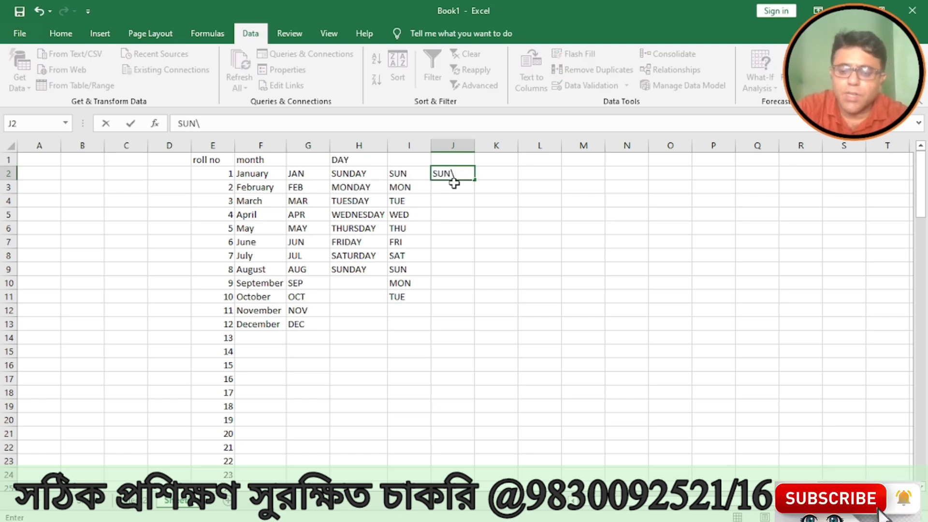
key("Return")
double_click(456, 174)
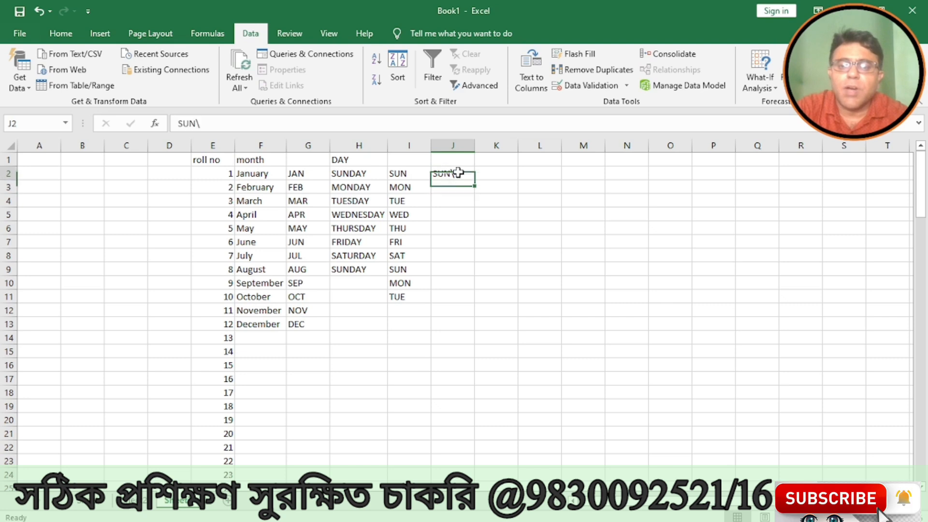
key("BackSpace")
key("Return")
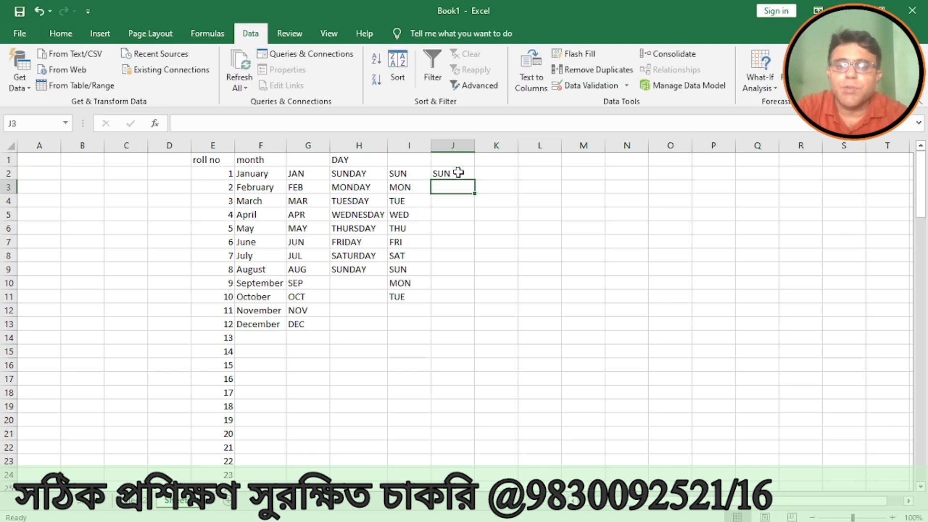
left_click(458, 173)
left_click_drag(476, 177, 475, 327)
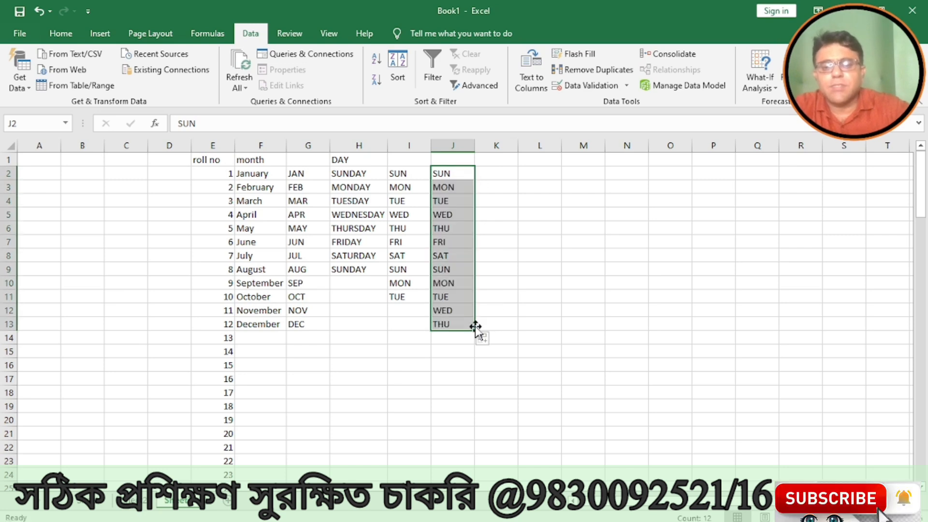
left_click(519, 316)
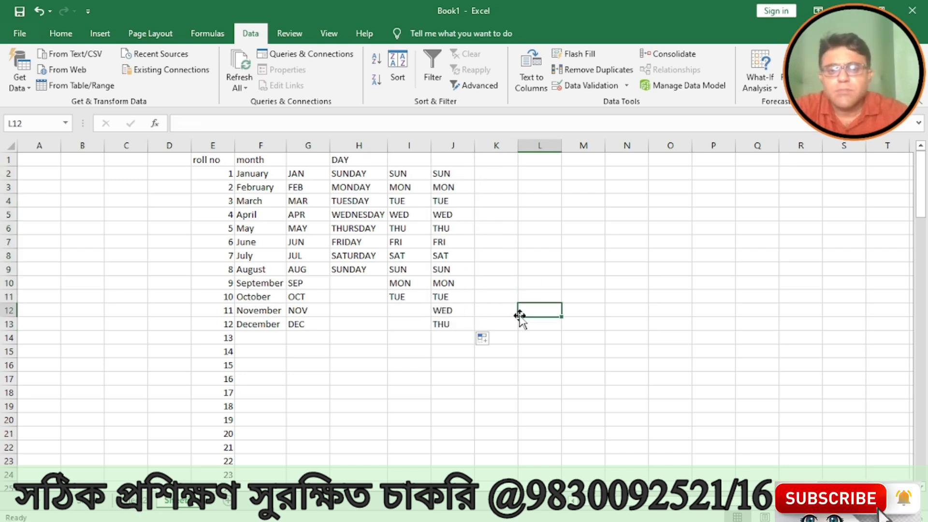
- Open the Custom Lists editor from the advanced program options and display the entries of the list of personal names
left_click(19, 34)
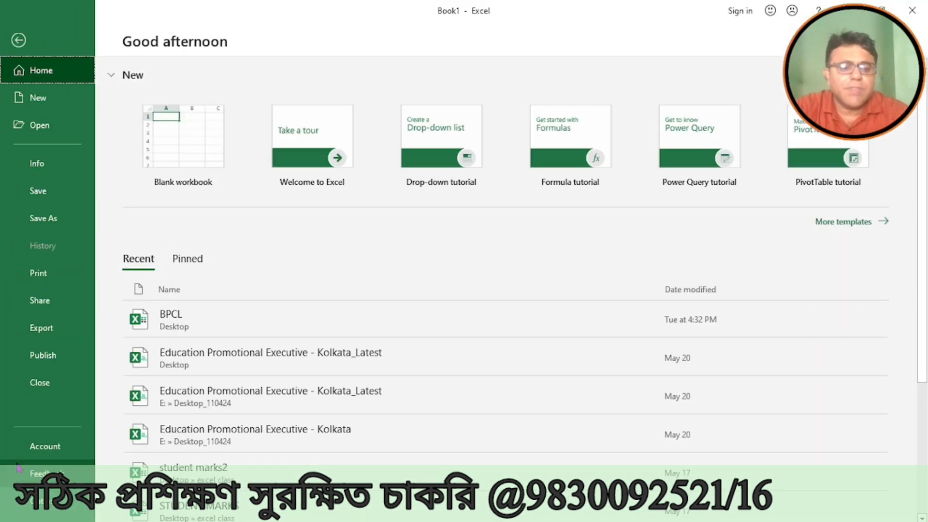
key("Escape")
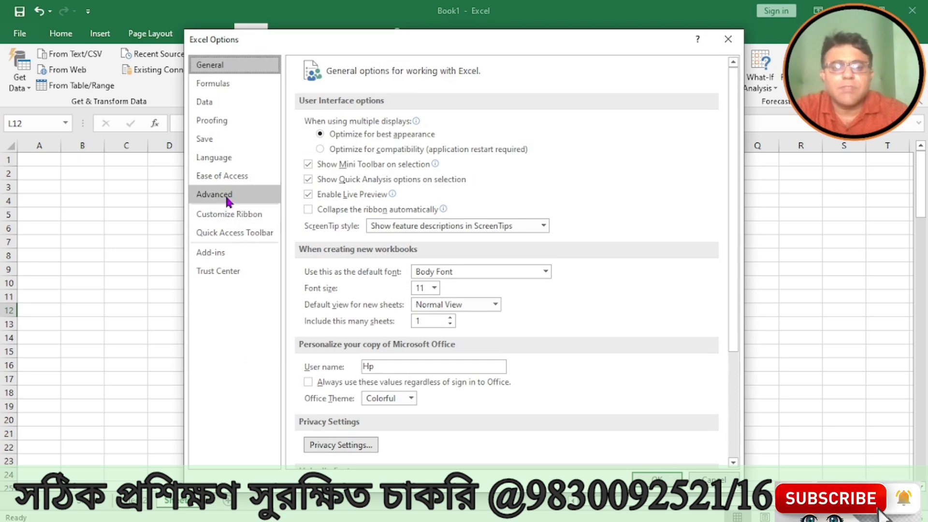
left_click(229, 199)
left_click_drag(737, 144, 747, 446)
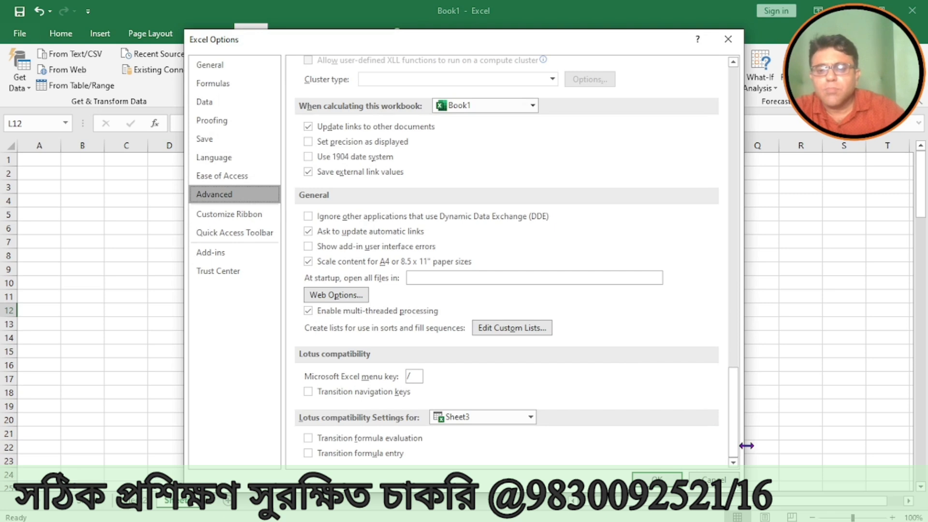
left_click(505, 328)
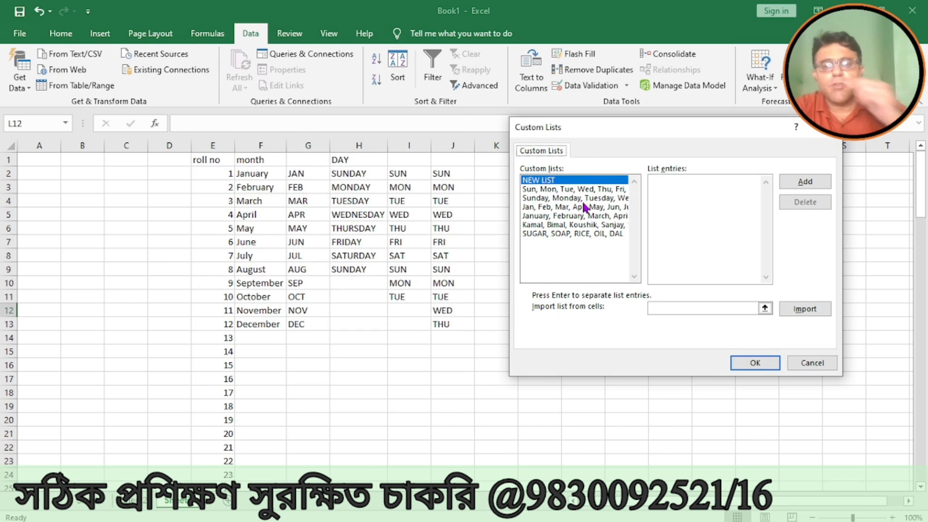
left_click(558, 225)
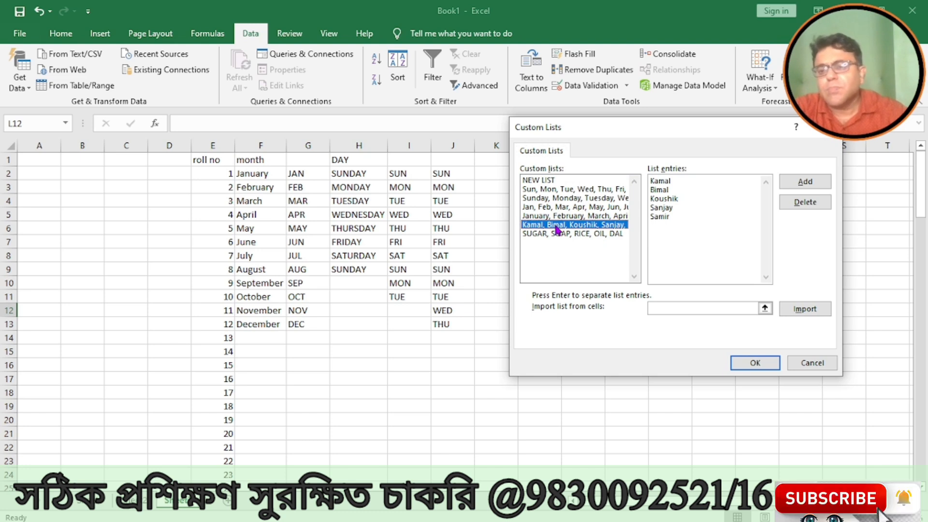
- Delete the custom list of personal names and the SUGAR, SOAP, RICE, OIL, DAL list, and accept the program options
left_click(823, 199)
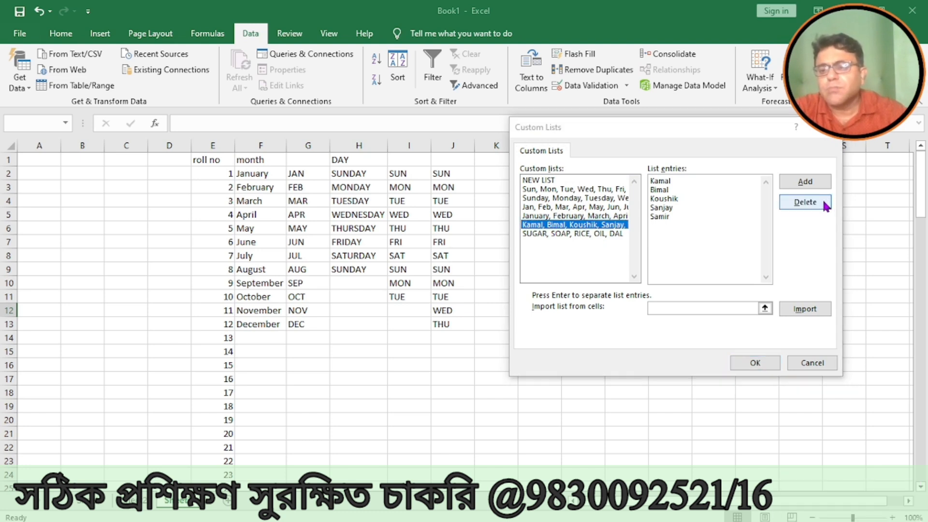
left_click(441, 309)
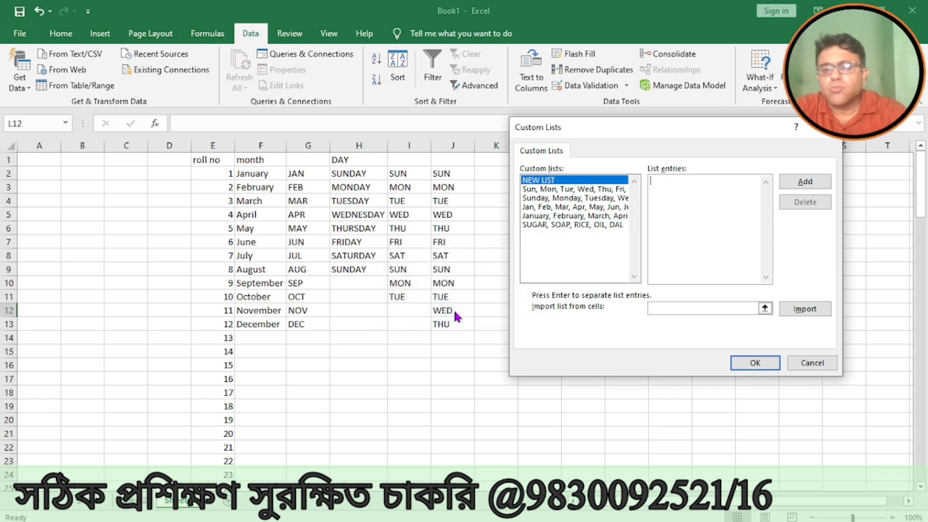
left_click(538, 224)
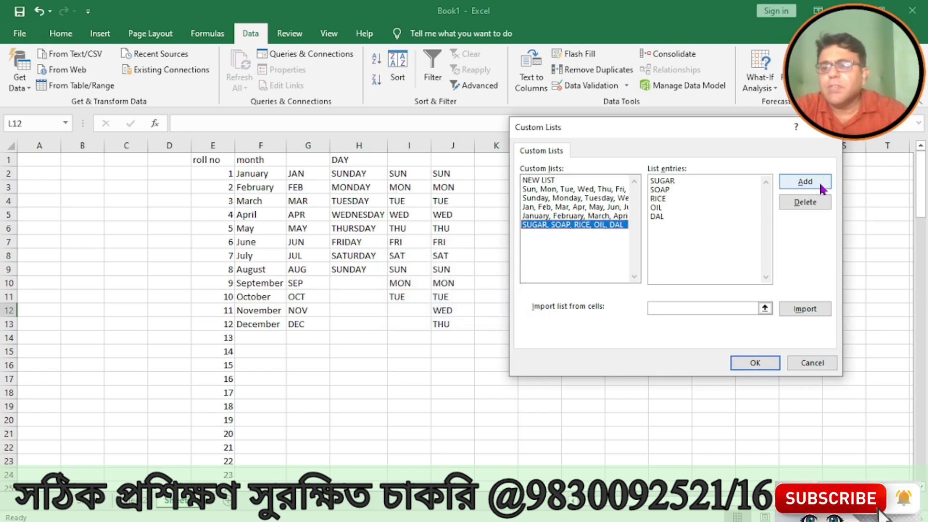
left_click(811, 202)
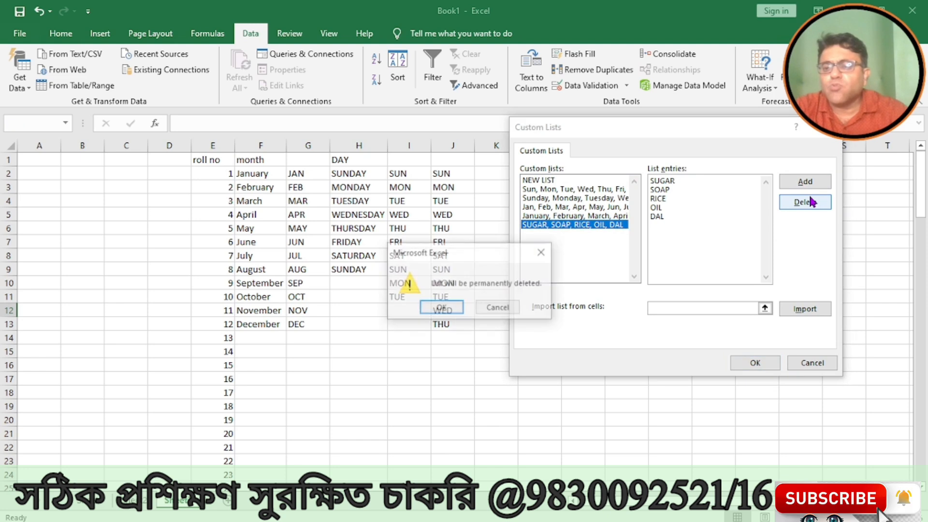
left_click(443, 308)
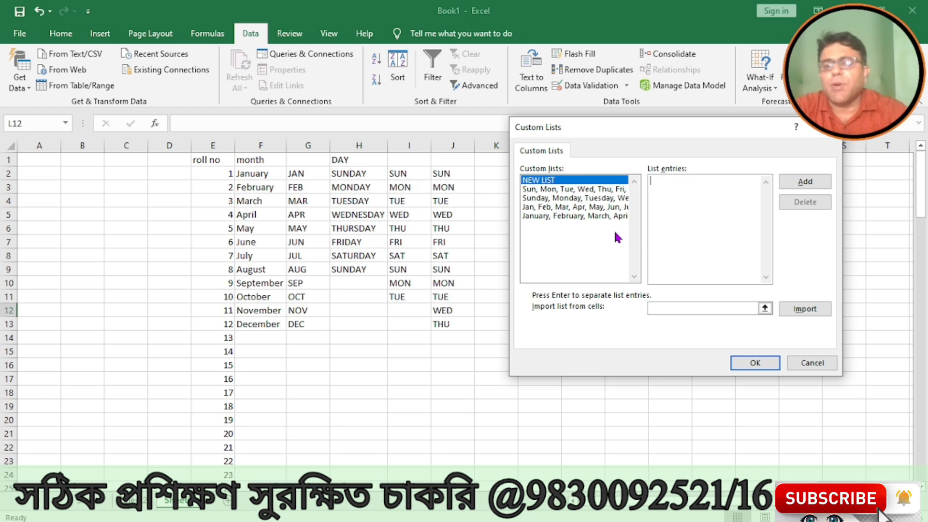
left_click(756, 364)
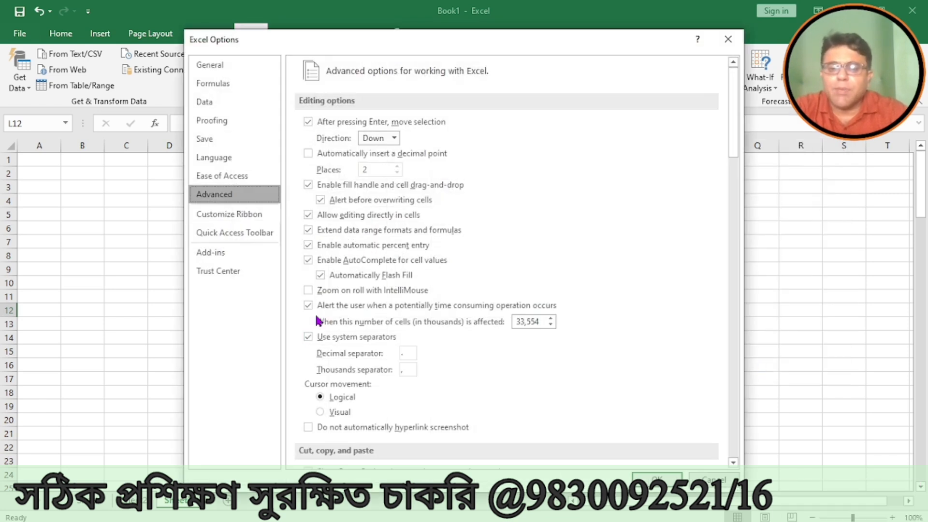
left_click(656, 483)
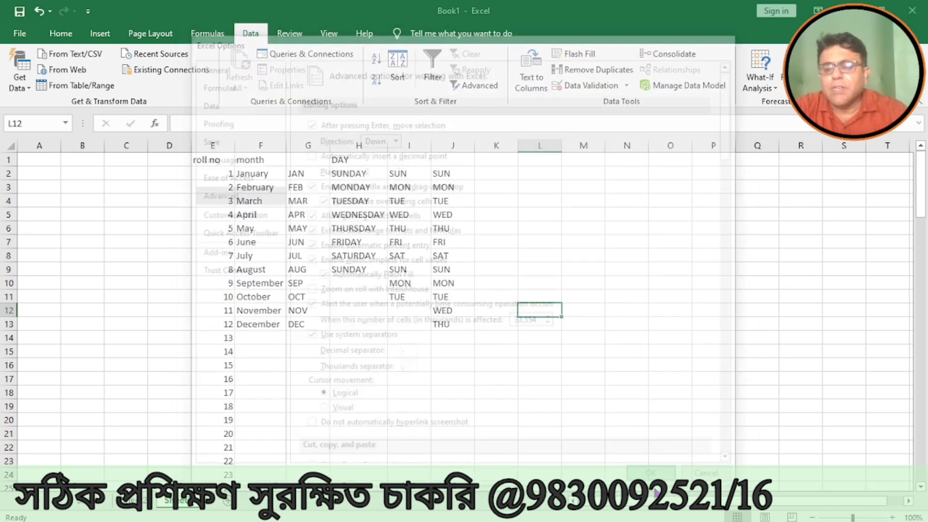
left_click(419, 366)
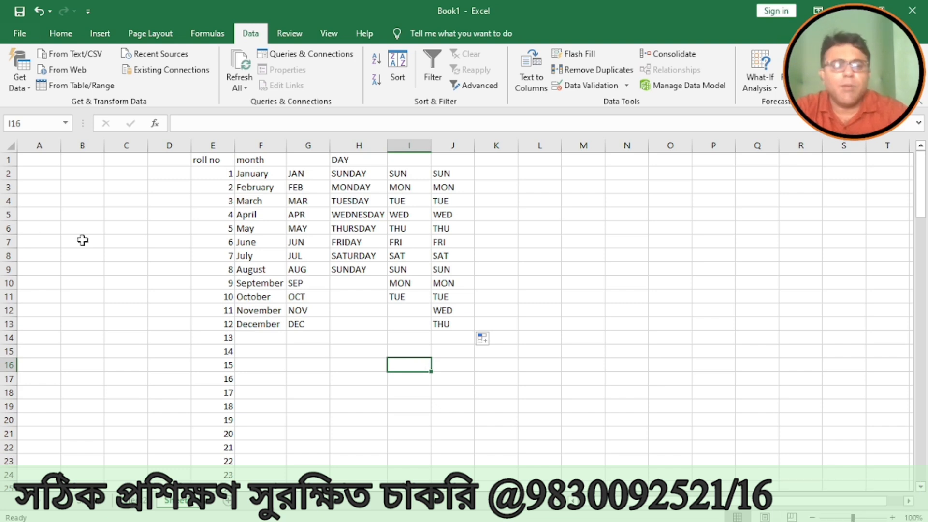
- Add a new custom list with the entries SUGER, SOAP, OIL through the advanced program options
left_click(20, 35)
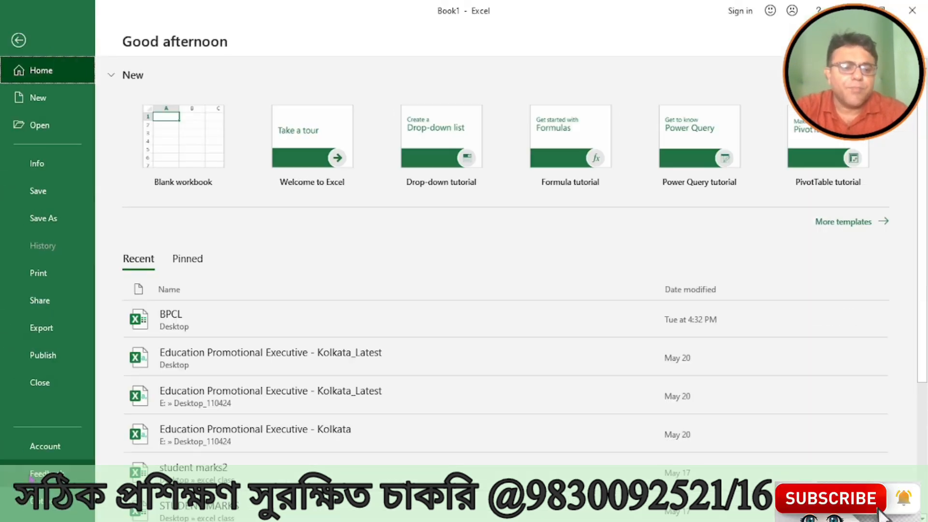
left_click(39, 503)
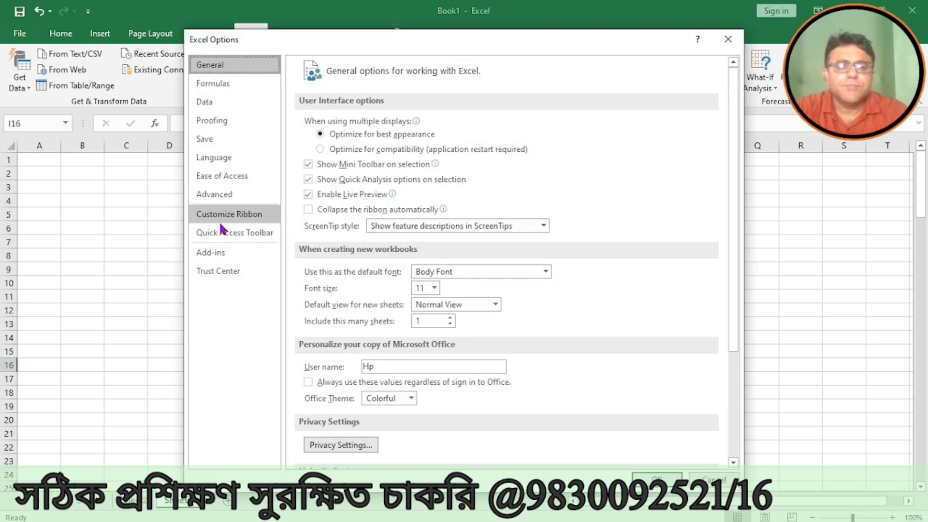
left_click(217, 195)
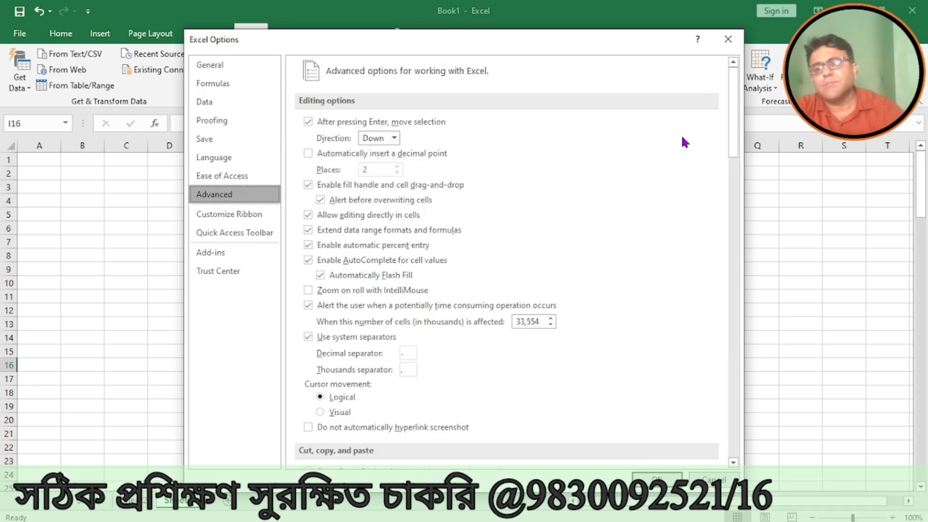
left_click_drag(735, 122, 738, 425)
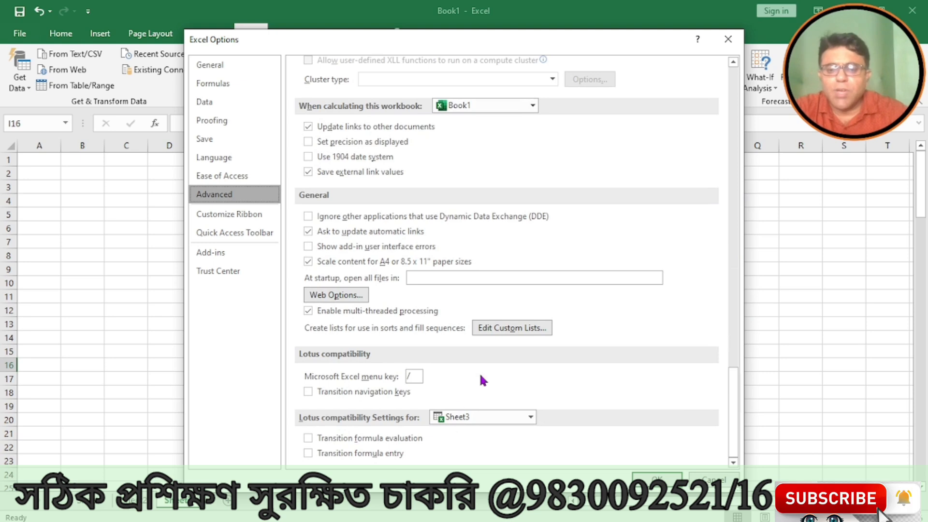
left_click(537, 329)
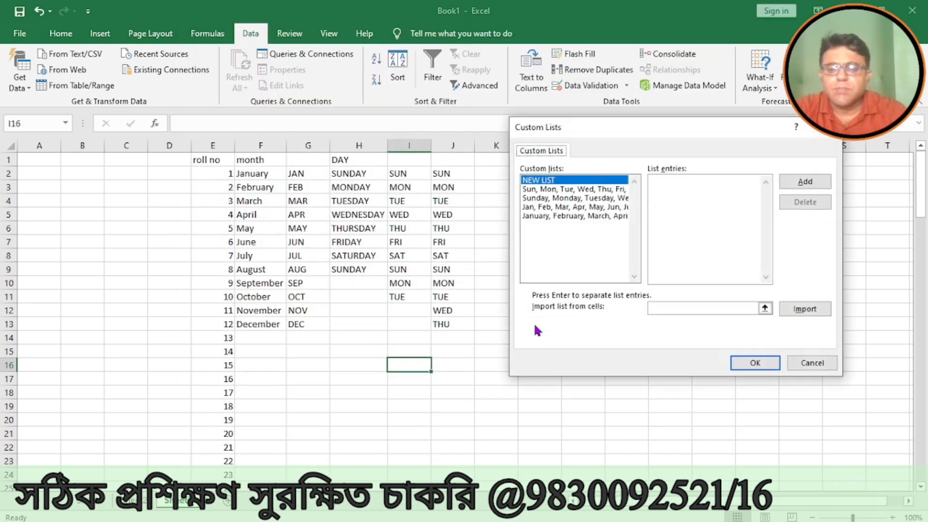
left_click(658, 181)
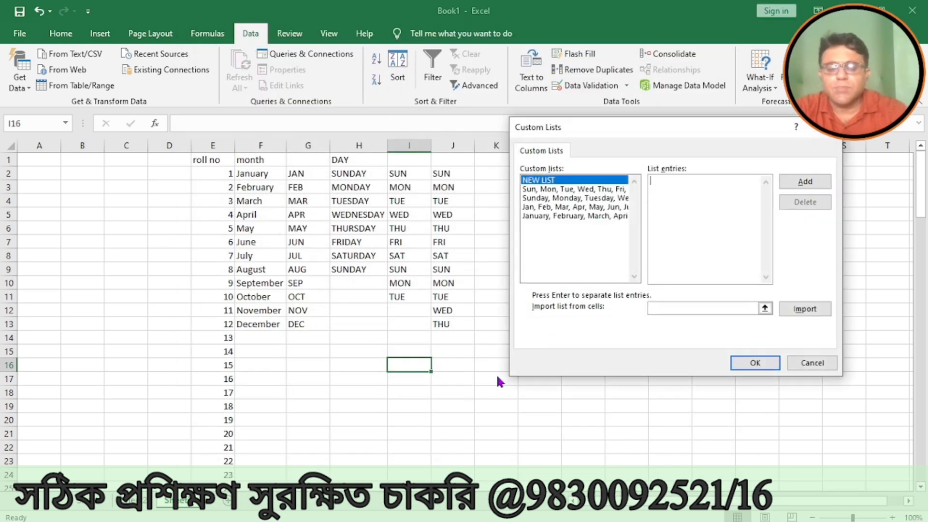
type("s")
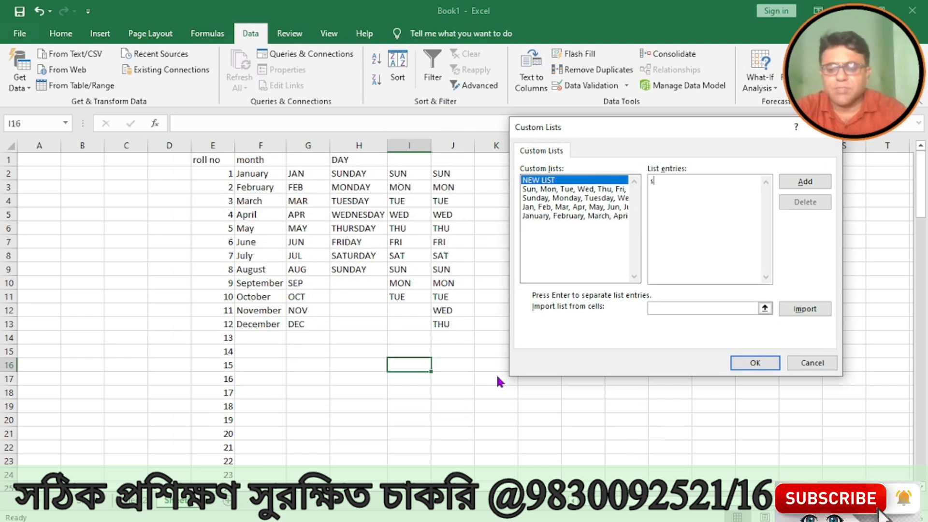
type("\\")
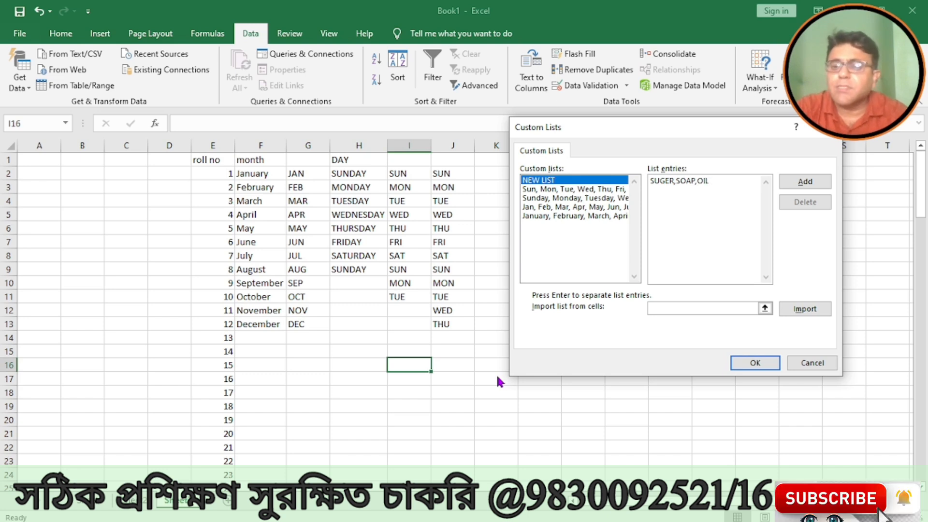
left_click(809, 186)
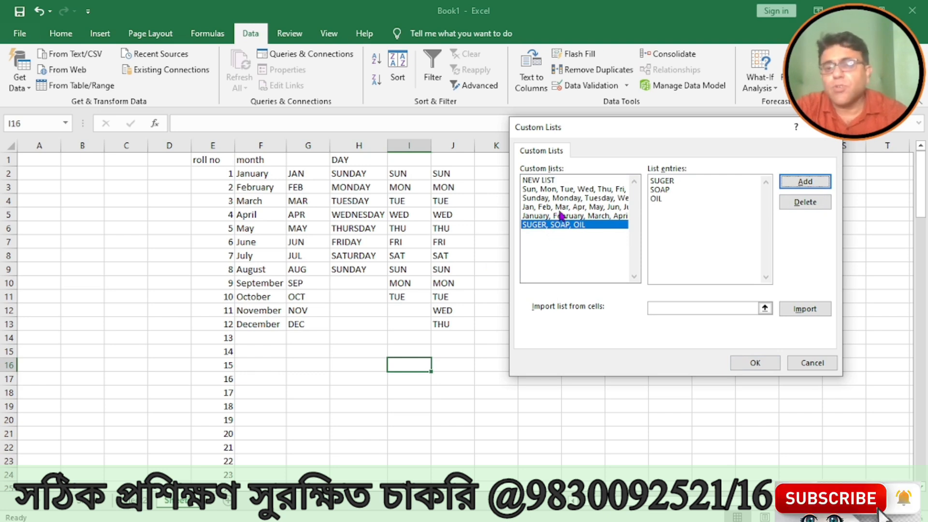
left_click(742, 361)
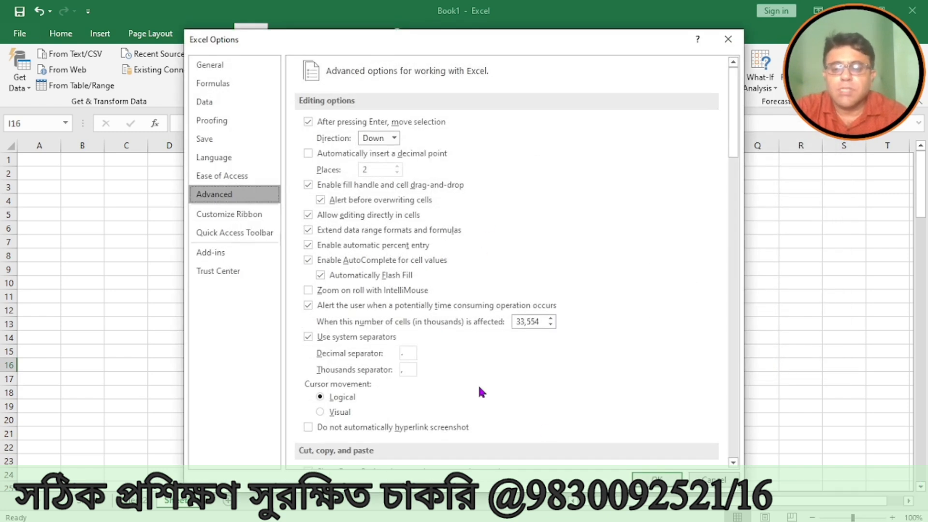
left_click(656, 478)
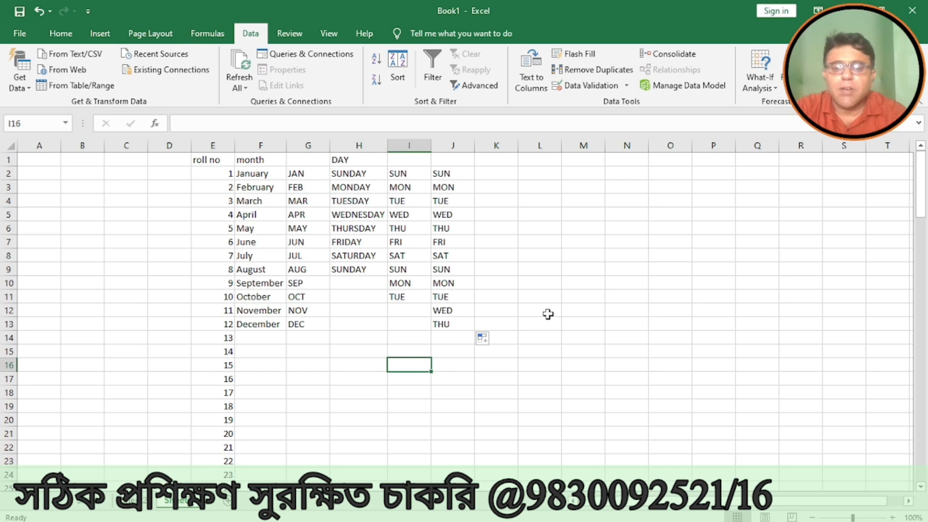
- Enter SUGER in M3 and fill the custom list series down to M28
left_click(565, 186)
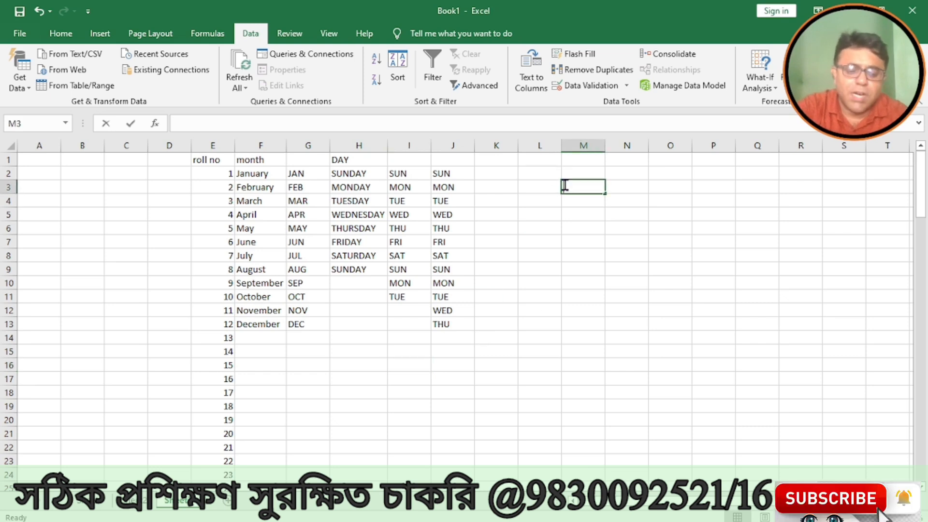
type("TIGER")
key("Return")
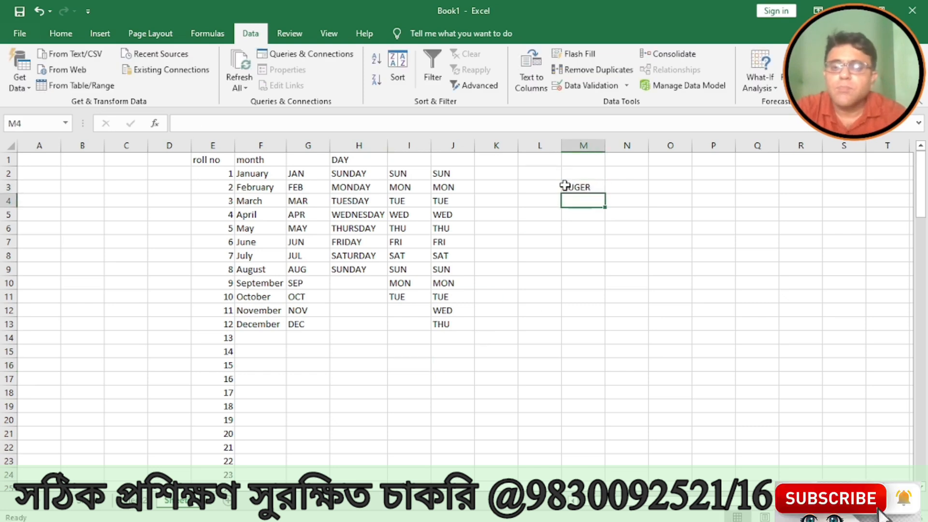
left_click(580, 187)
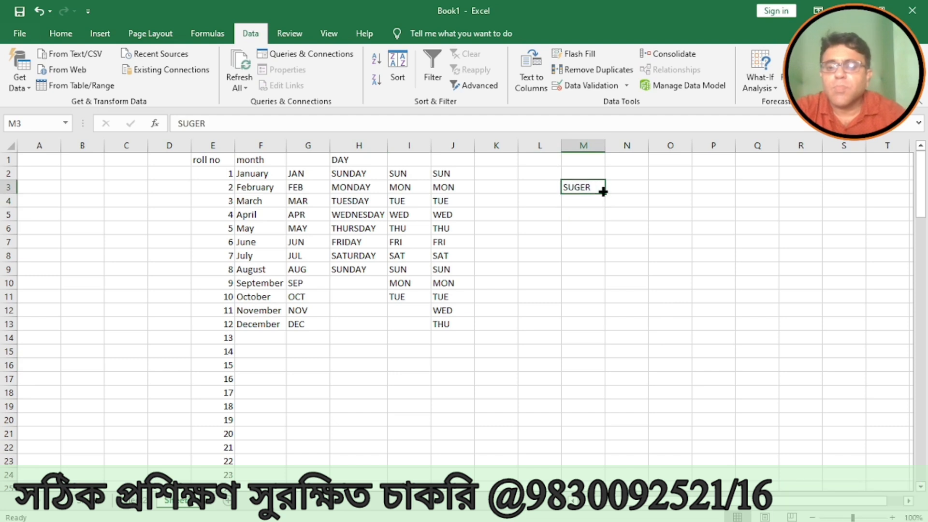
left_click_drag(603, 192, 604, 221)
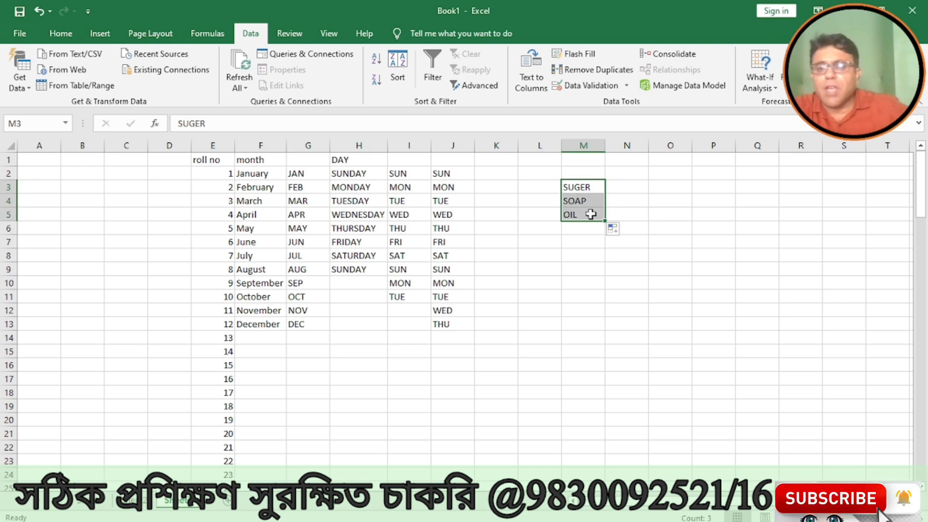
left_click_drag(605, 222, 610, 515)
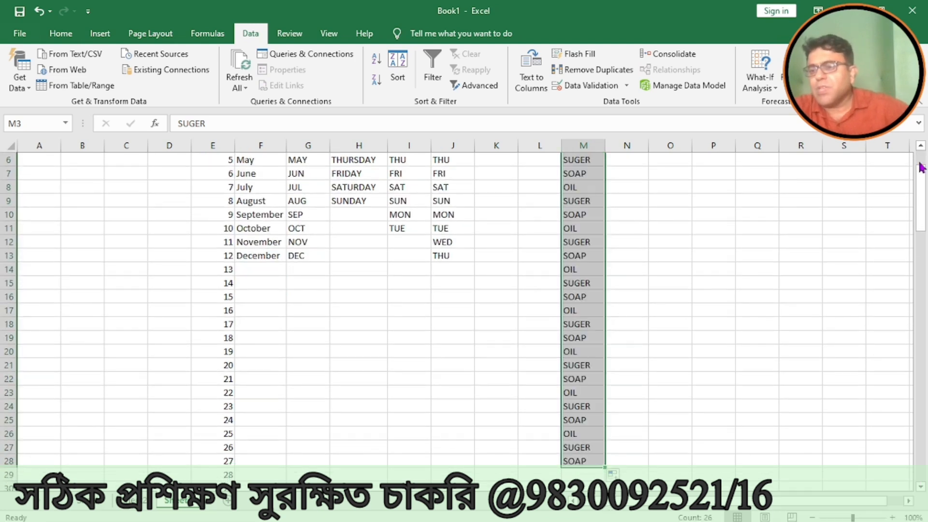
left_click_drag(921, 184, 921, 172)
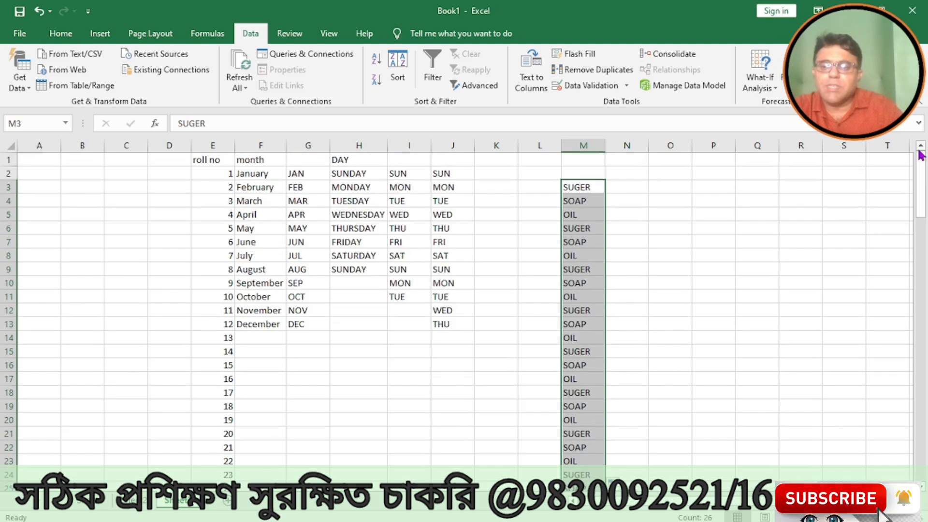
- Clear the filled SUGER, SOAP, OIL series from column M, starting at M3
left_click(663, 203)
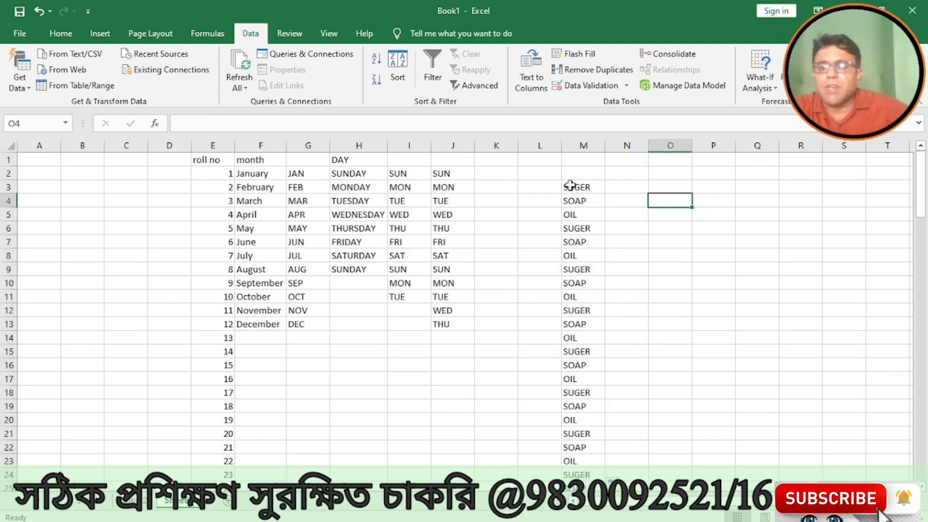
left_click_drag(571, 186, 599, 472)
key("Delete")
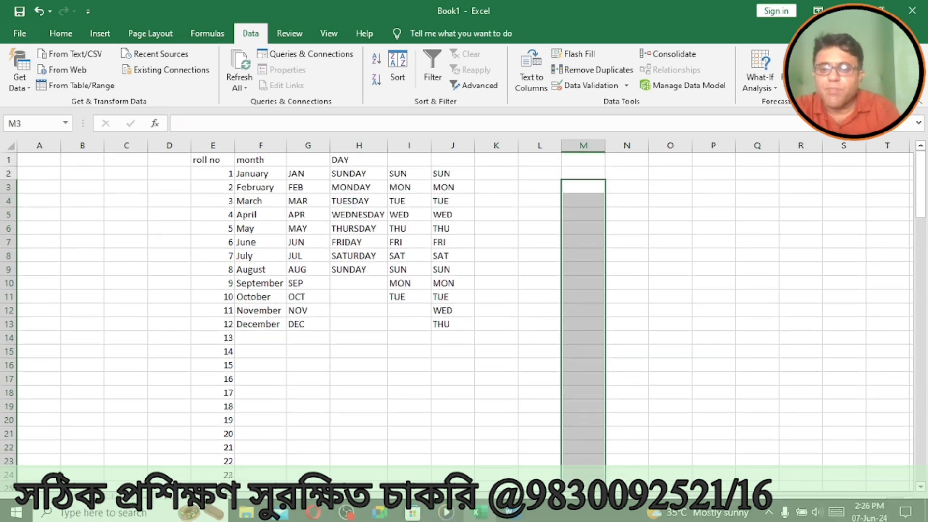
- Reopen the Custom Lists editor from the advanced program options and delete the SUGER, SOAP, OIL list
left_click(21, 35)
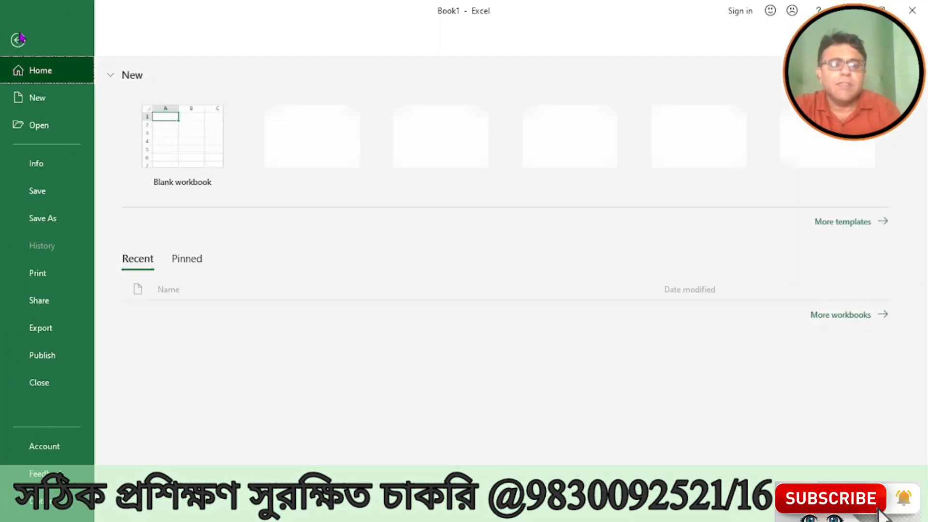
left_click(42, 499)
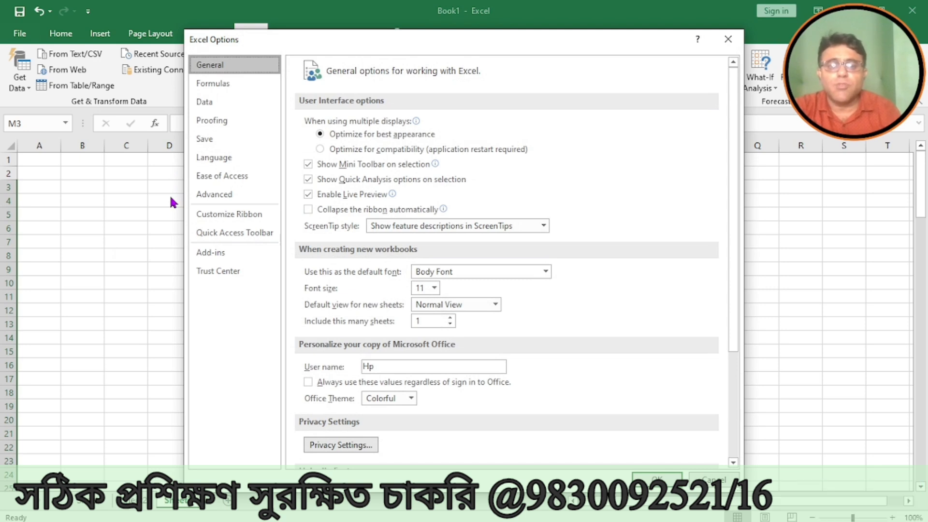
left_click(214, 194)
left_click_drag(733, 113, 738, 342)
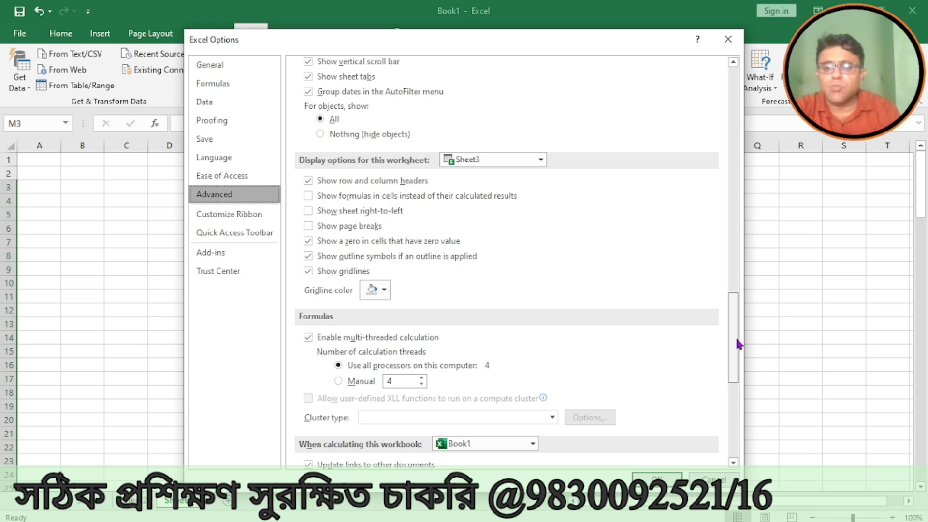
scroll(580, 389, "down", 5)
left_click(533, 326)
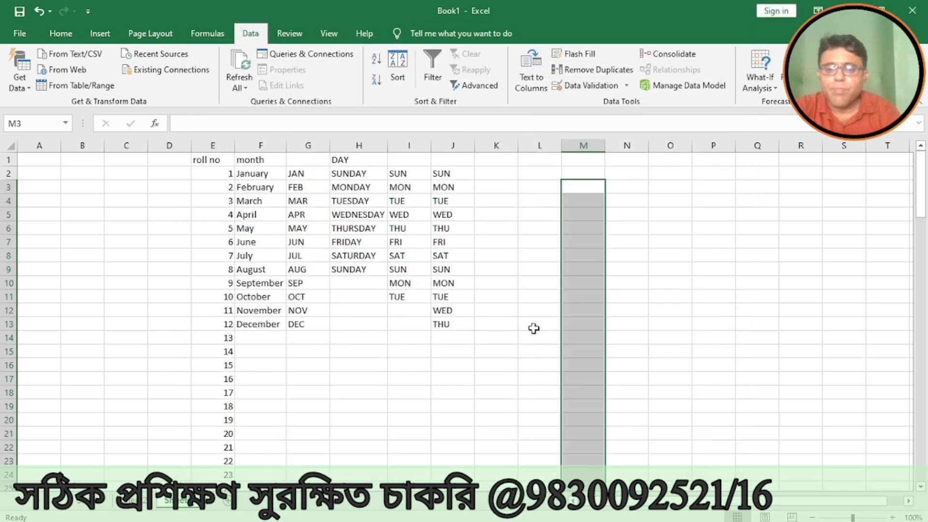
left_click(555, 225)
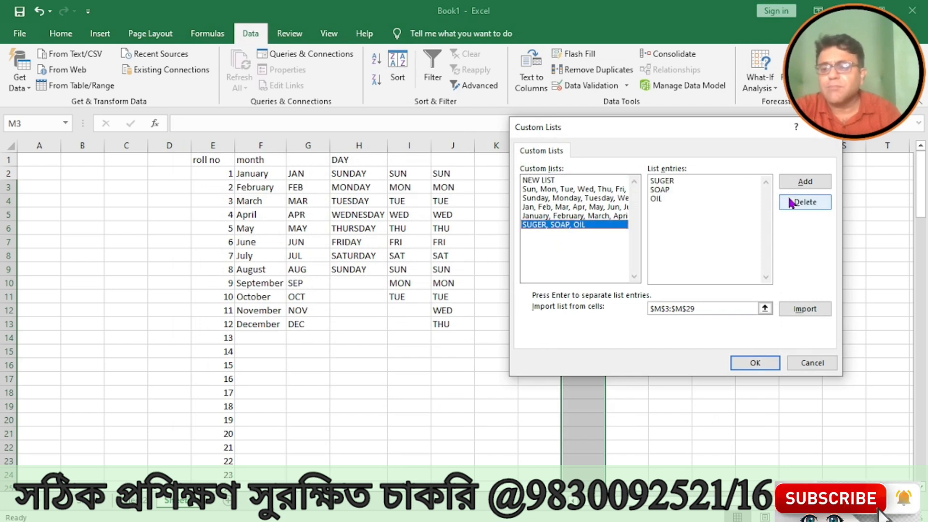
left_click(790, 198)
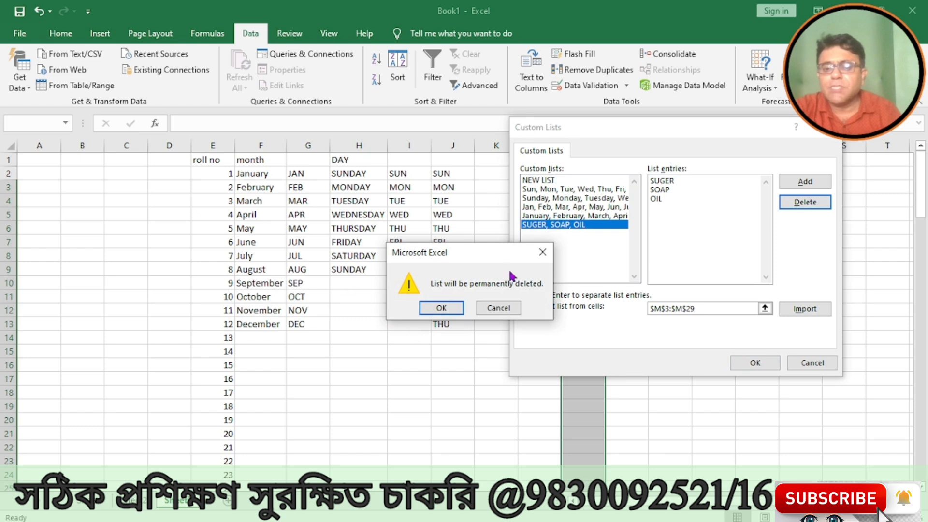
left_click(431, 307)
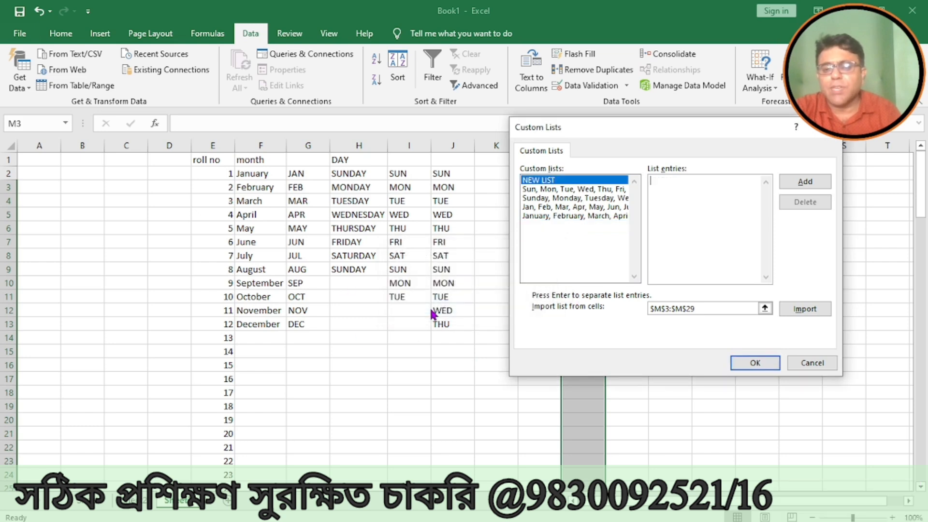
left_click(735, 362)
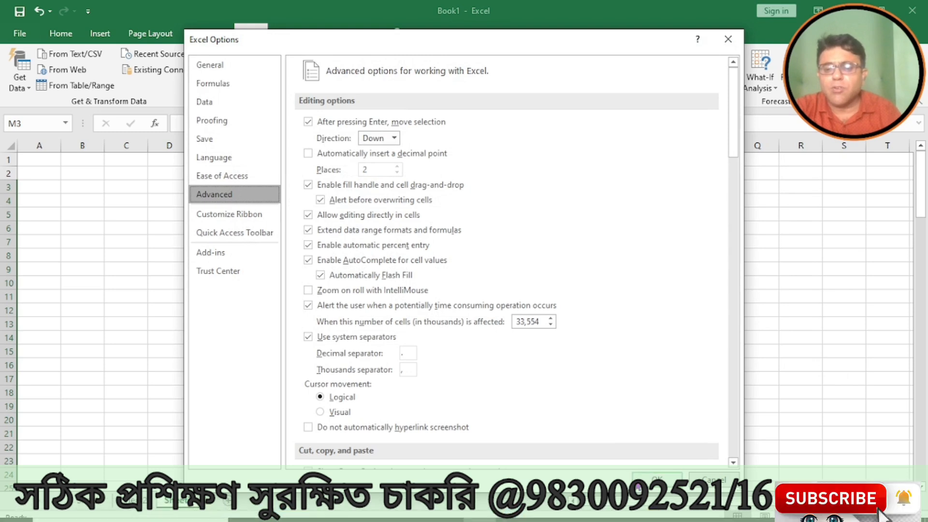
- Confirm the program options, enter SOAP in M3 and fill it down to M18
left_click(637, 481)
left_click(666, 214)
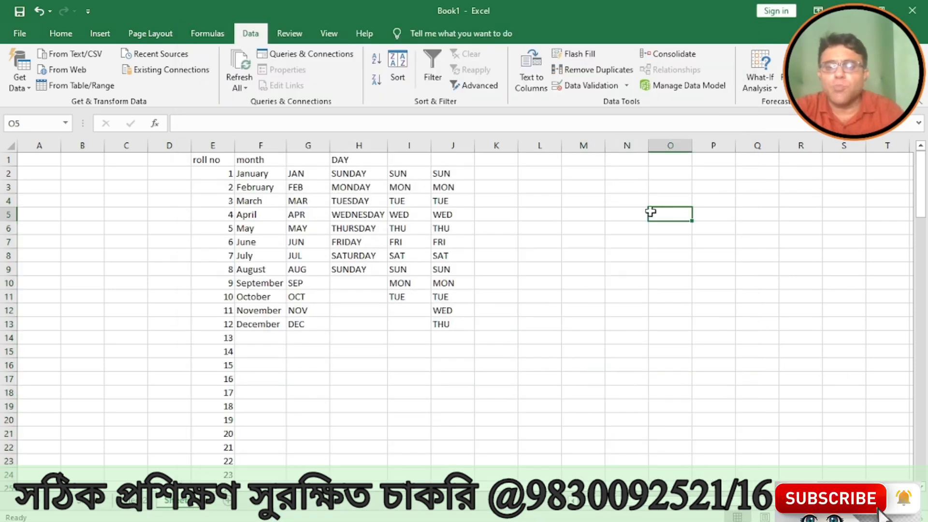
left_click(574, 187)
type("SOAP")
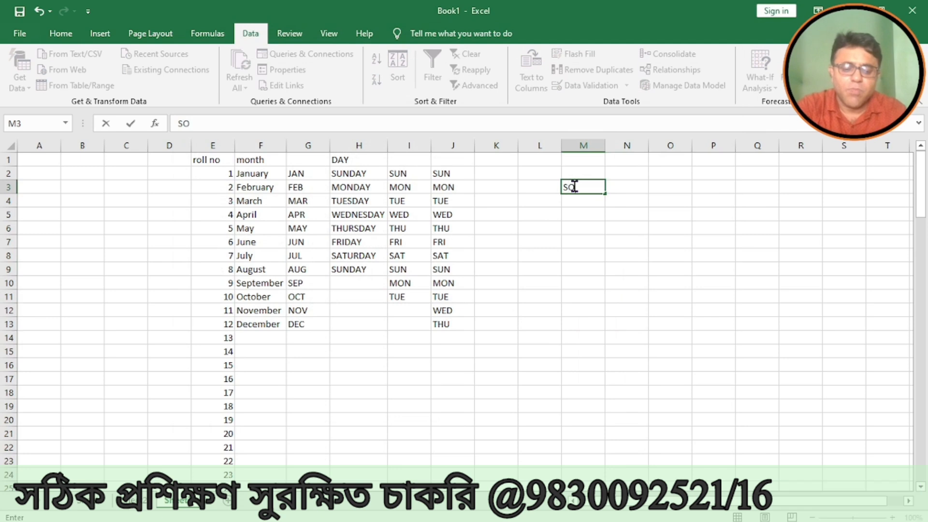
key("Return")
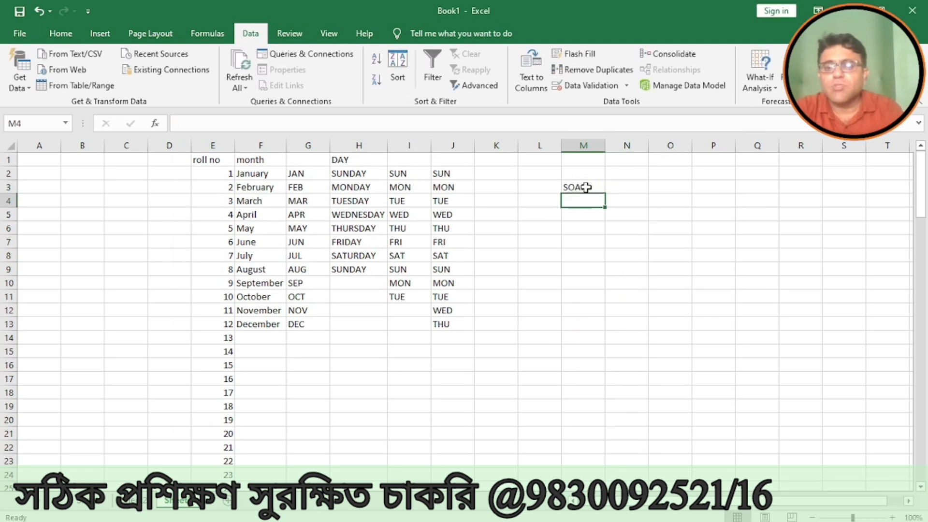
left_click(585, 187)
left_click_drag(605, 193, 605, 394)
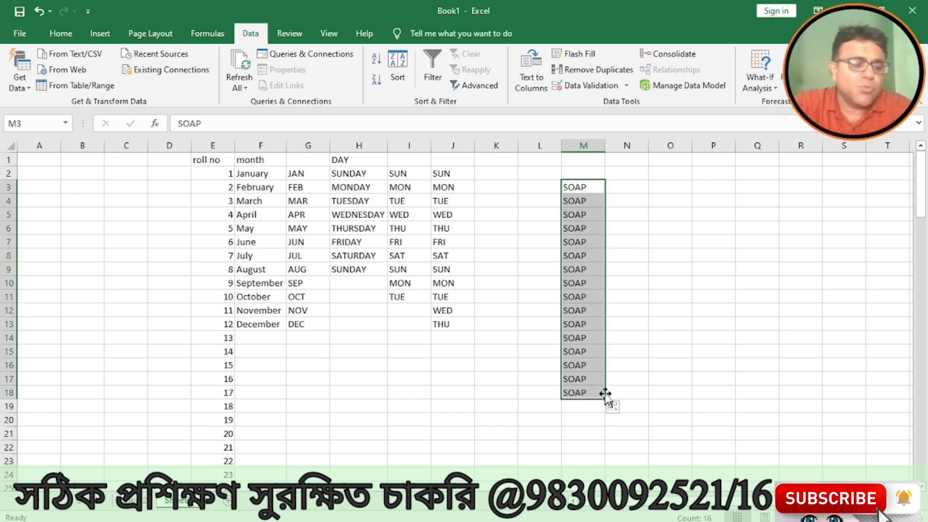
left_click(639, 361)
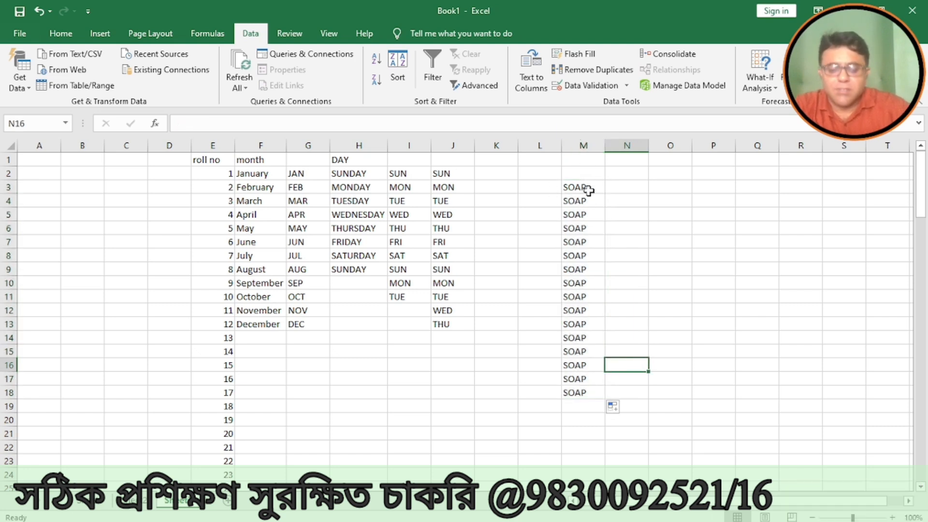
- Clear the SOAP entries from M3 to M18
left_click_drag(589, 188, 582, 393)
key("Delete")
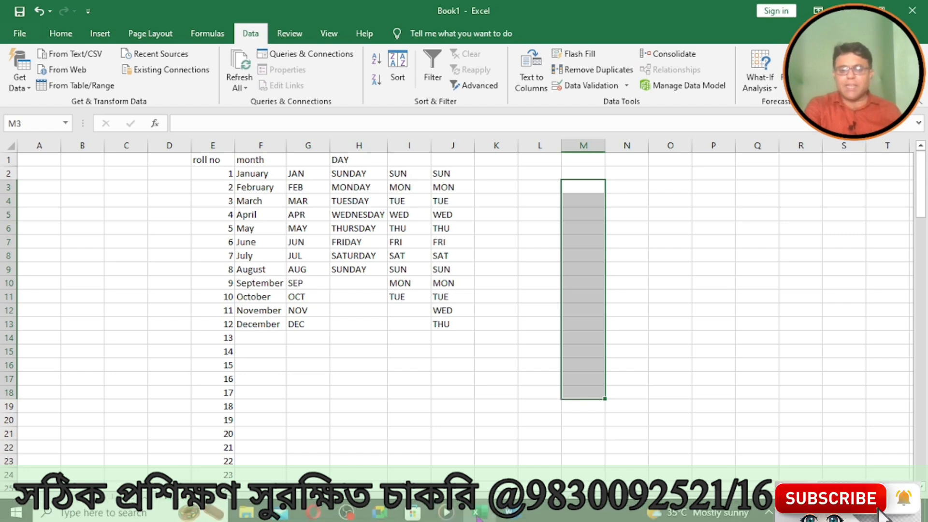
- Switch to the ms office syllabus in Word and highlight the Class 6 topics and the Class 7 custom list topic for review
left_click(478, 517)
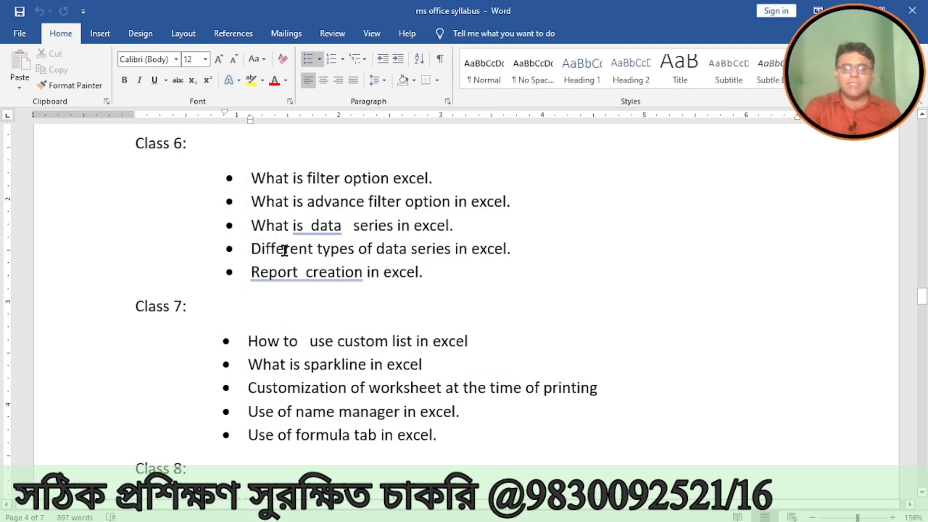
left_click_drag(520, 253, 284, 239)
left_click_drag(269, 185, 251, 180)
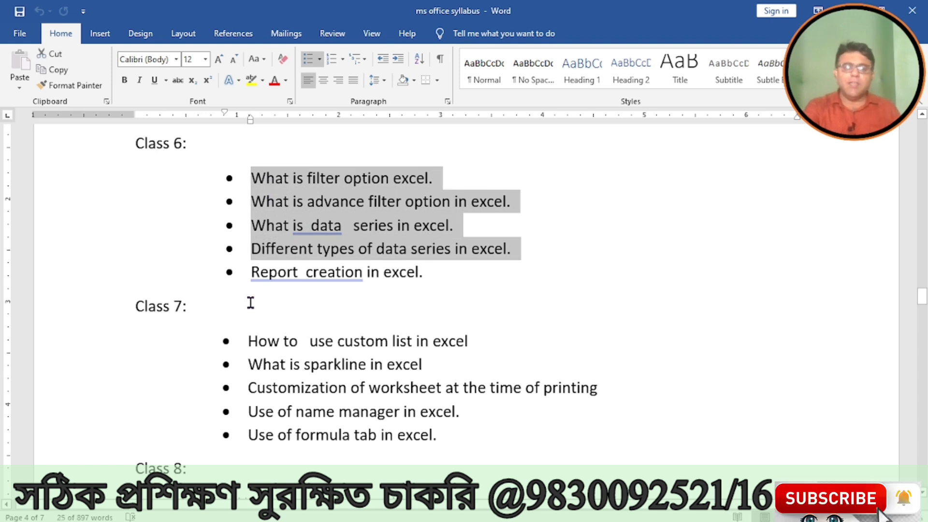
left_click(250, 272)
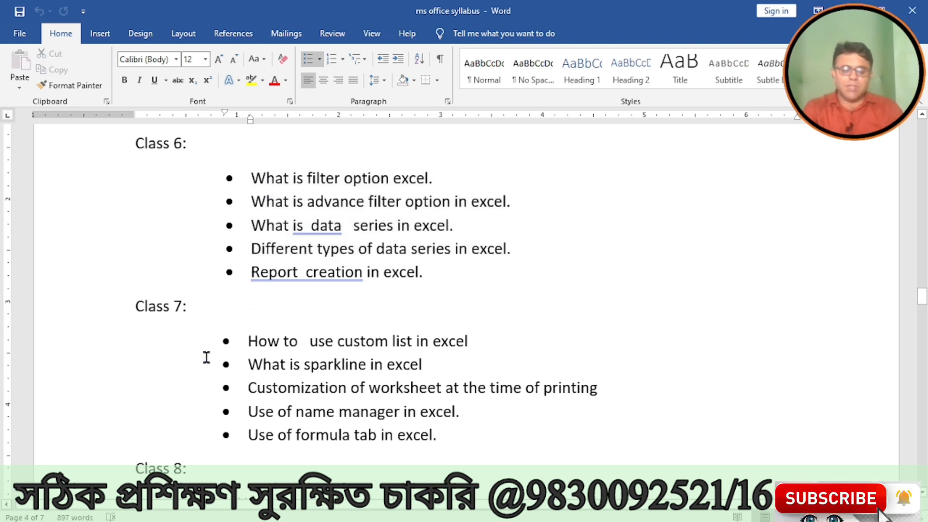
left_click_drag(478, 341, 246, 336)
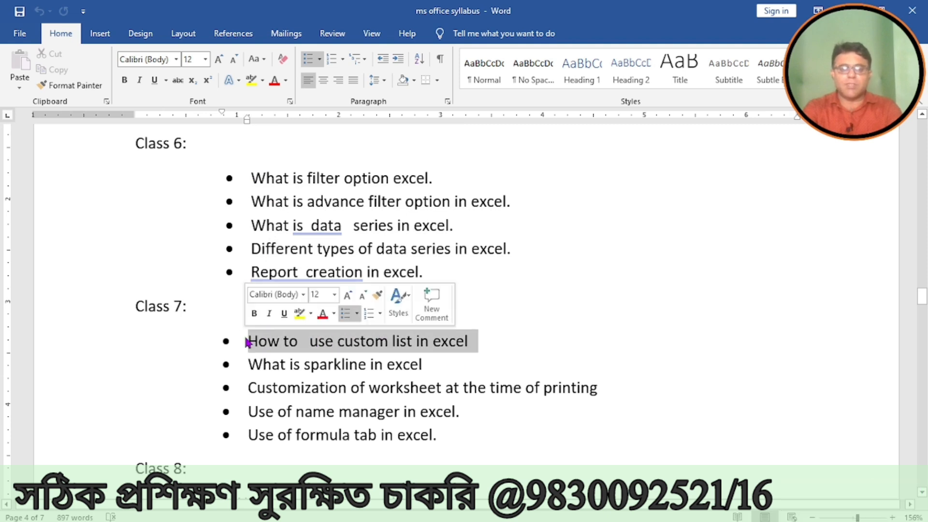
left_click(249, 272)
left_click_drag(278, 272, 425, 271)
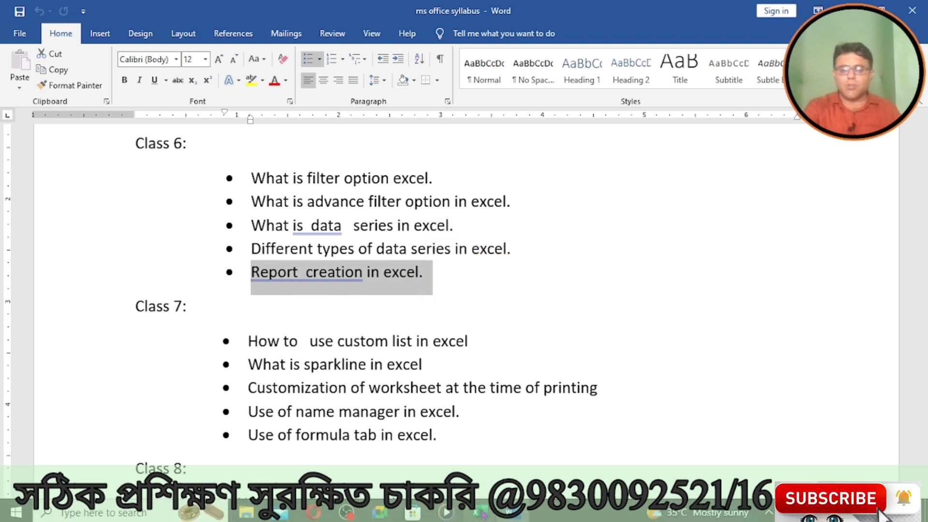
- Switch to Excel to examine the STUDENT PERFORMANCE REPORT sheet, and return to the Word syllabus with its text deselected
left_click(481, 511)
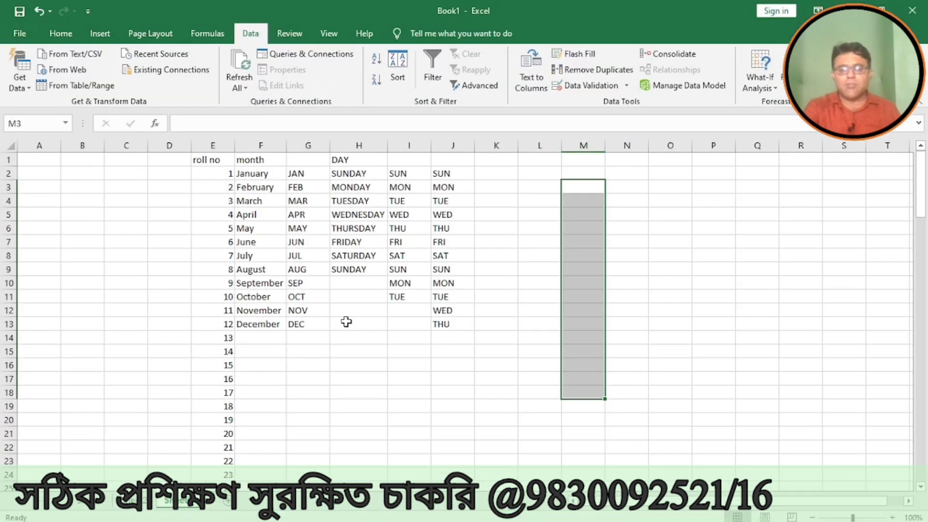
left_click(346, 322)
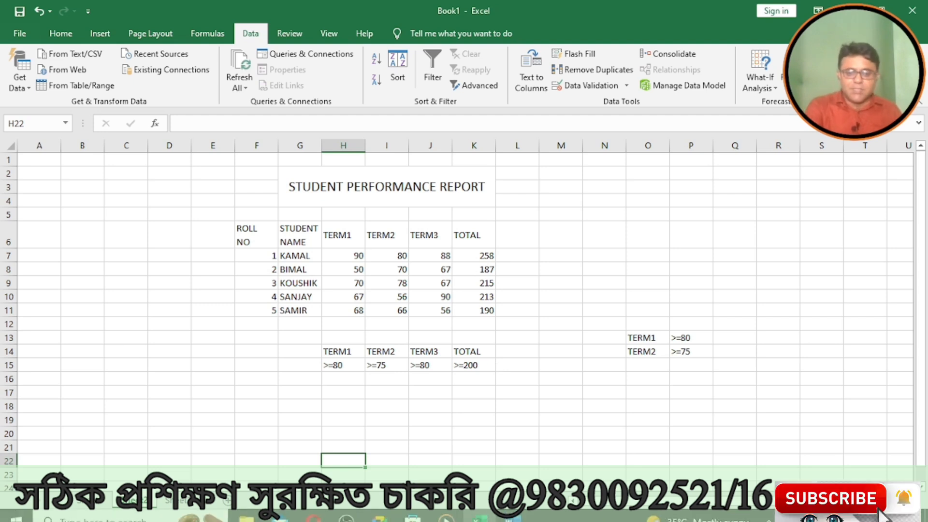
left_click(508, 514)
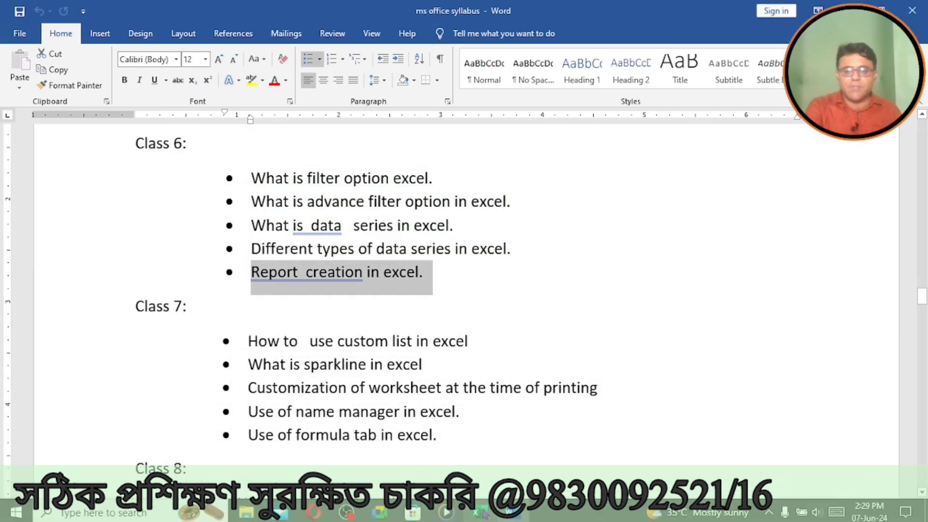
left_click(459, 302)
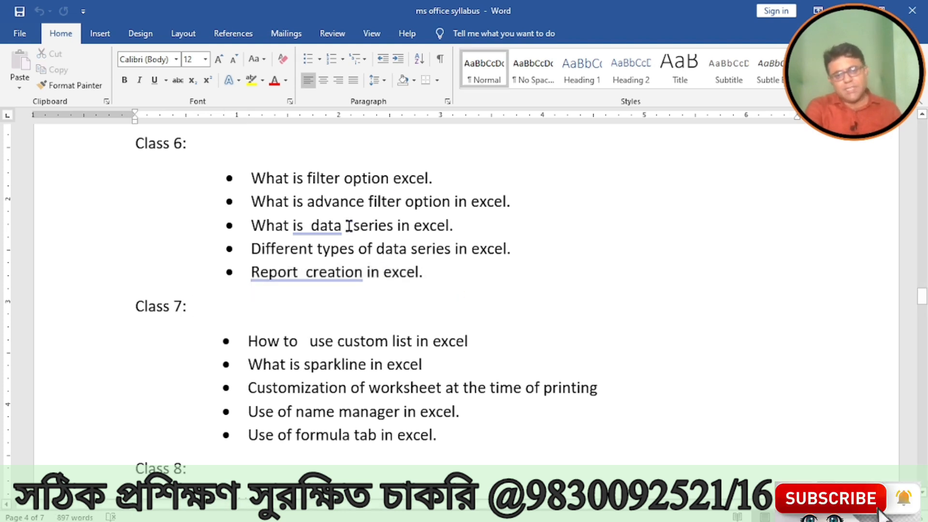